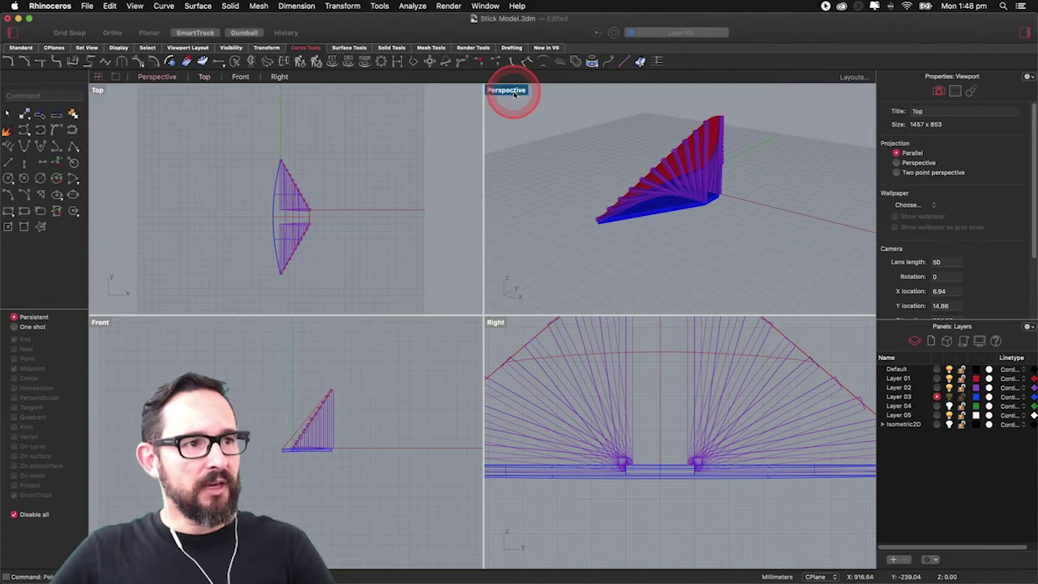
# - Return to the four-view layout, make Default the current layer, and hide Layers 01, 02 and 03
pyautogui.moveTo(490, 256); pyautogui.dragTo(611, 303, button='right')
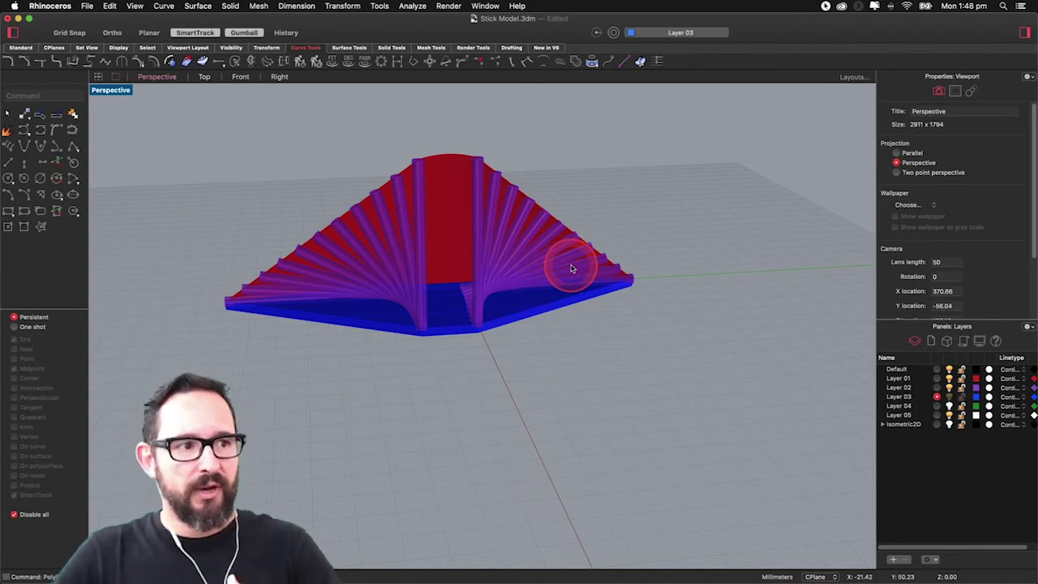
pyautogui.moveTo(403, 254); pyautogui.dragTo(462, 262, button='right')
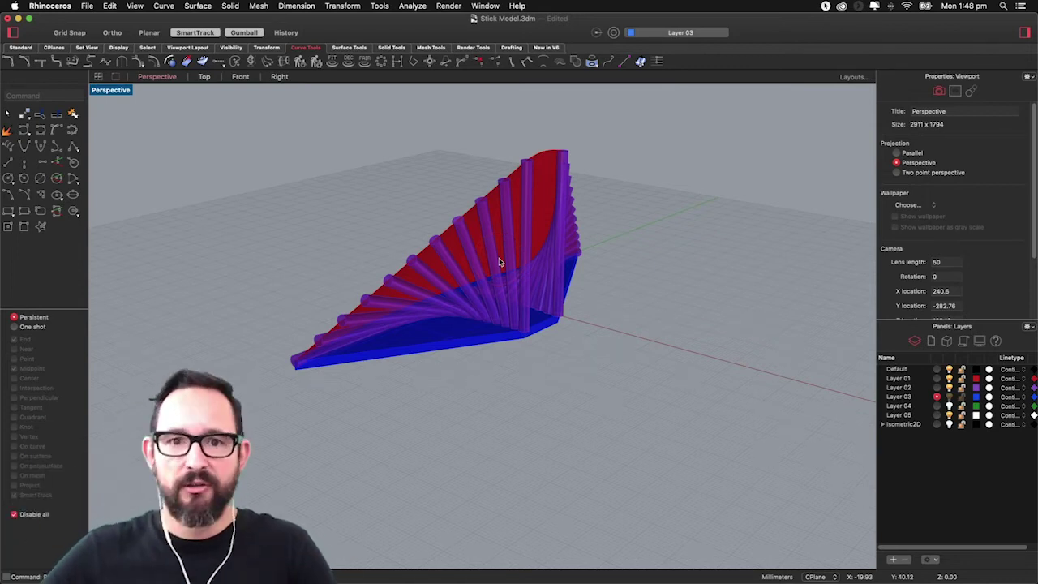
pyautogui.doubleClick(114, 90)
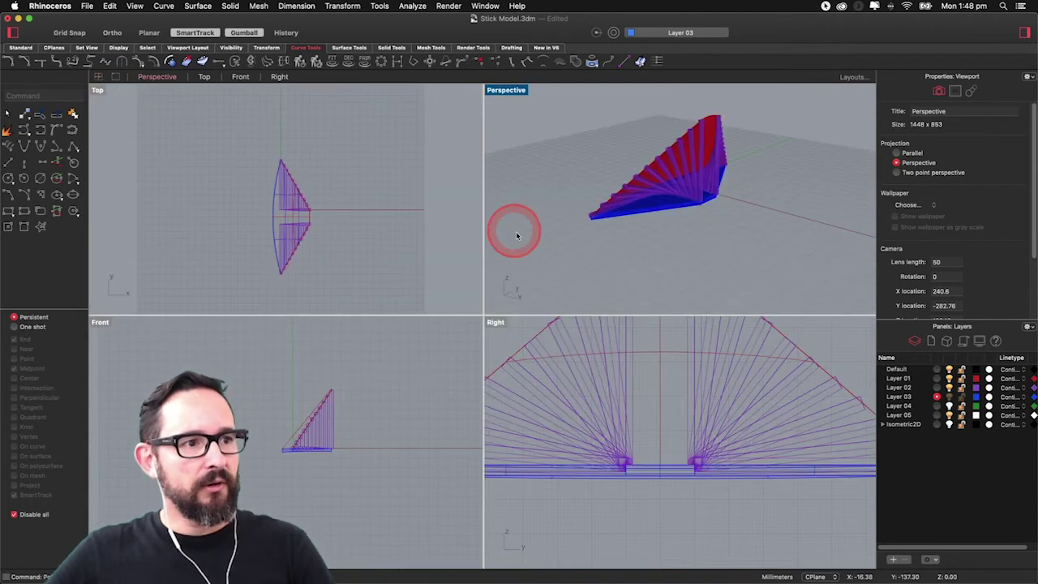
pyautogui.click(949, 388)
pyautogui.click(949, 397)
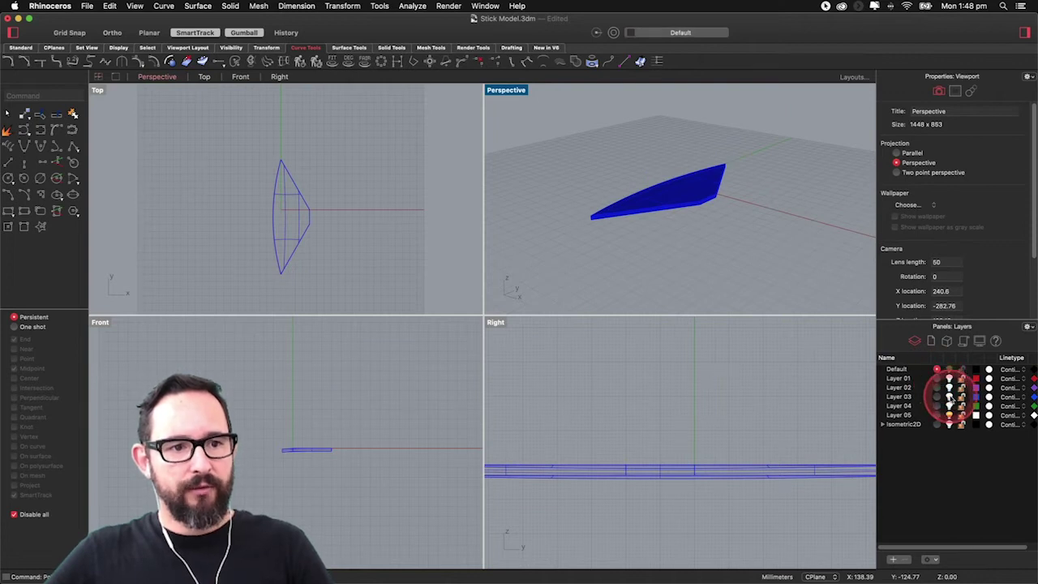
pyautogui.click(952, 400)
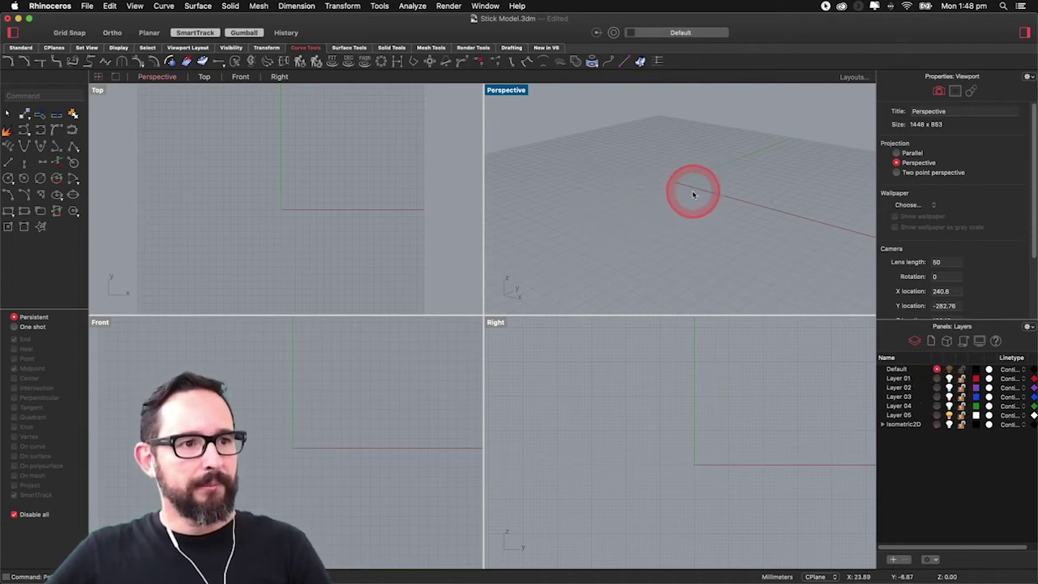
# - Start a polyline in the Top view at the origin 0,0,0 and fix its first segment's length at 90 mm
pyautogui.moveTo(643, 213)
pyautogui.mouseDown(button='right')
pyautogui.moveTo(656, 214)
pyautogui.moveTo(645, 215)
pyautogui.mouseUp(button='right')
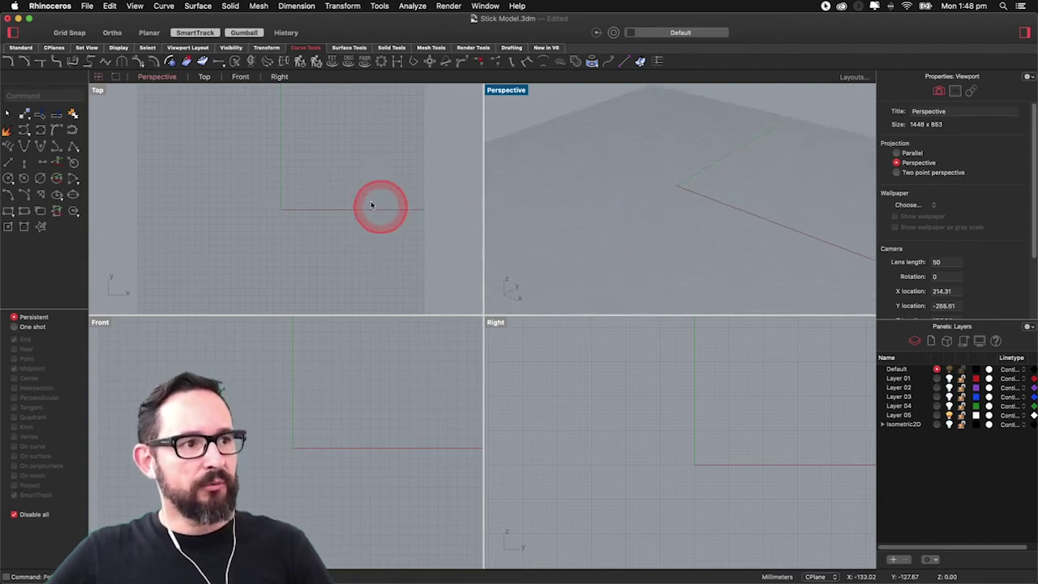
pyautogui.click(72, 147)
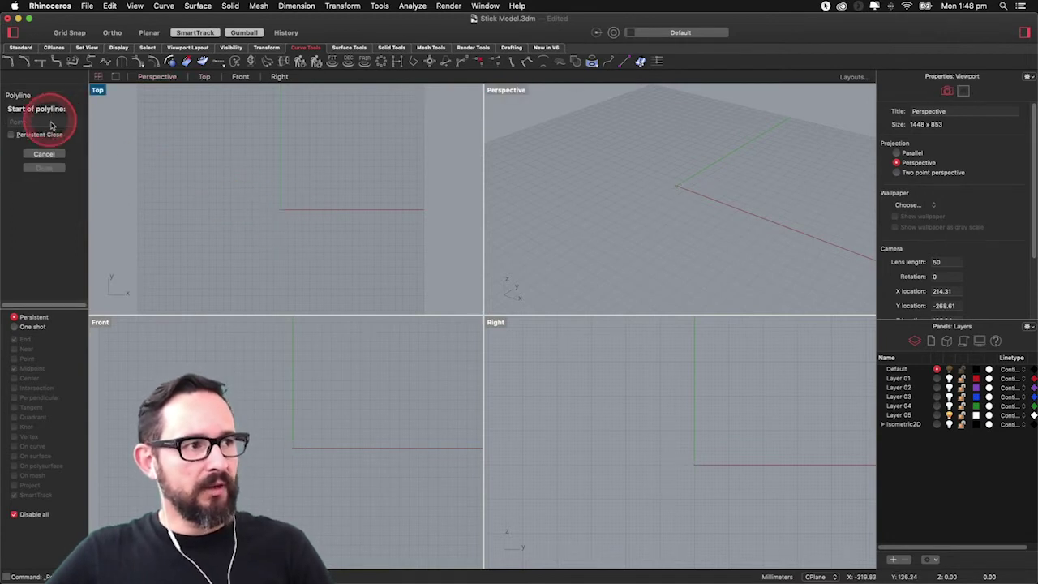
pyautogui.write('0')
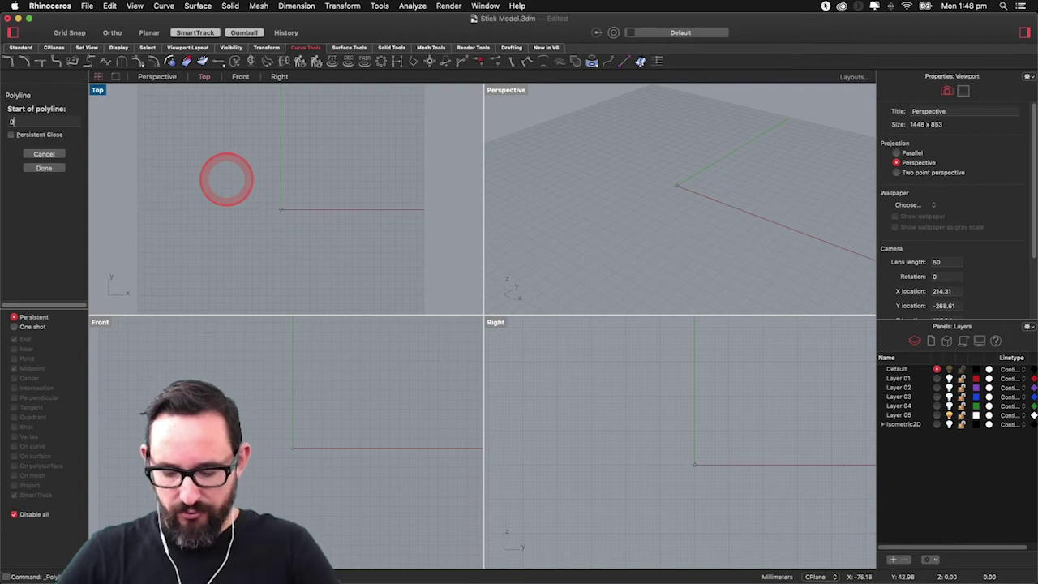
pyautogui.write(',0,0')
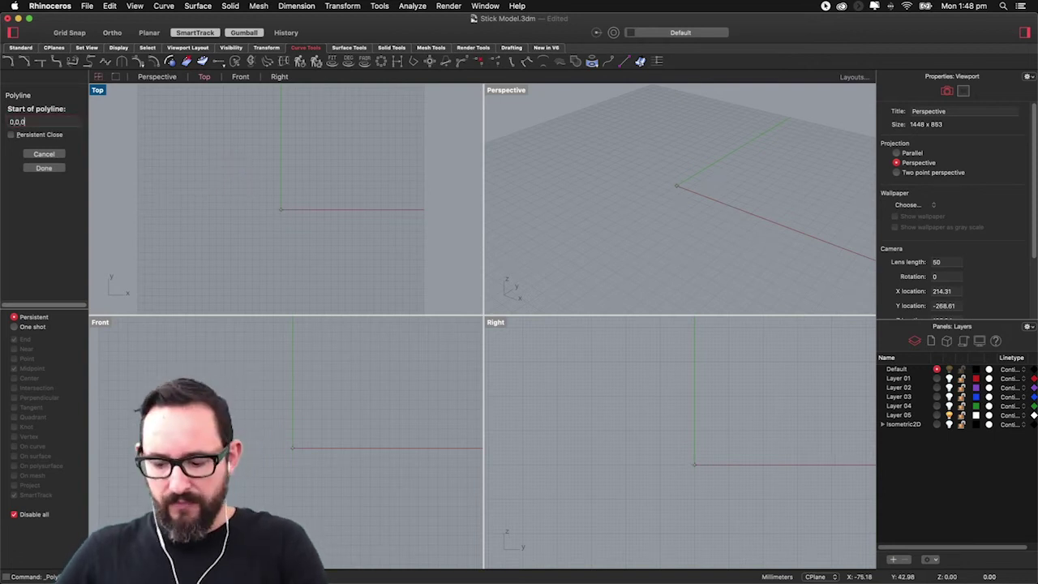
pyautogui.press('Return')
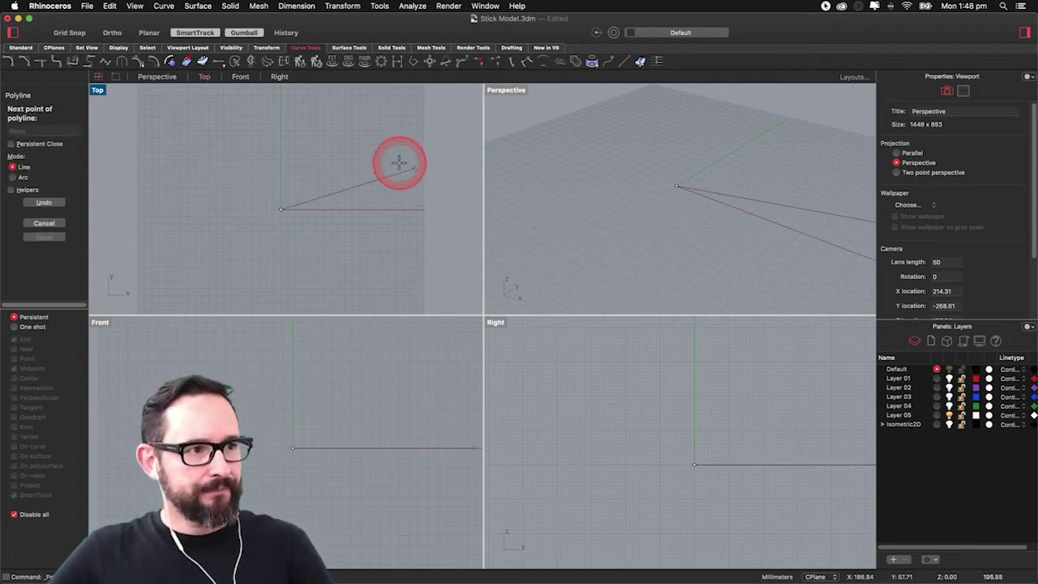
pyautogui.write('90')
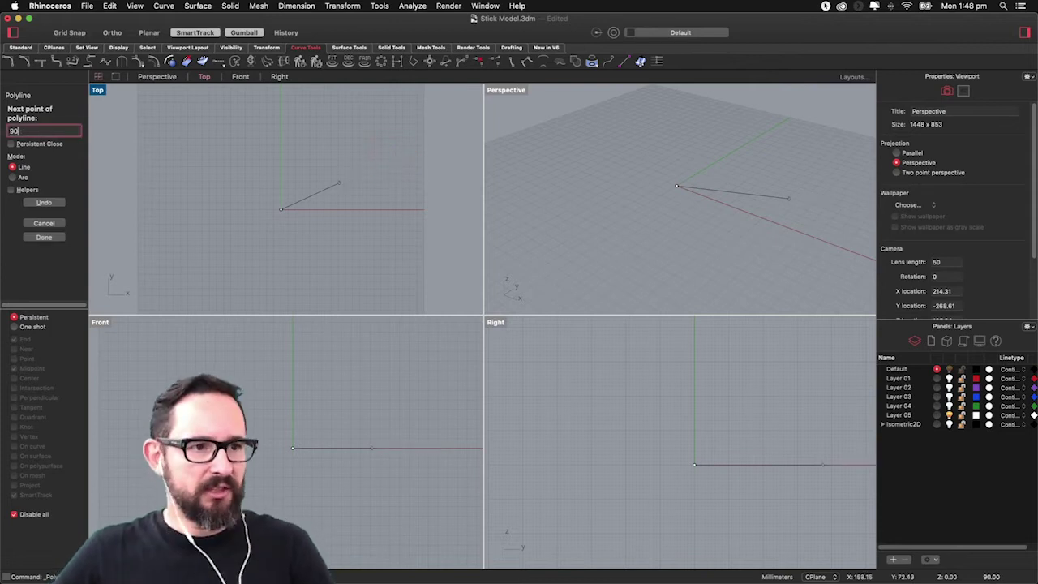
pyautogui.press('Return')
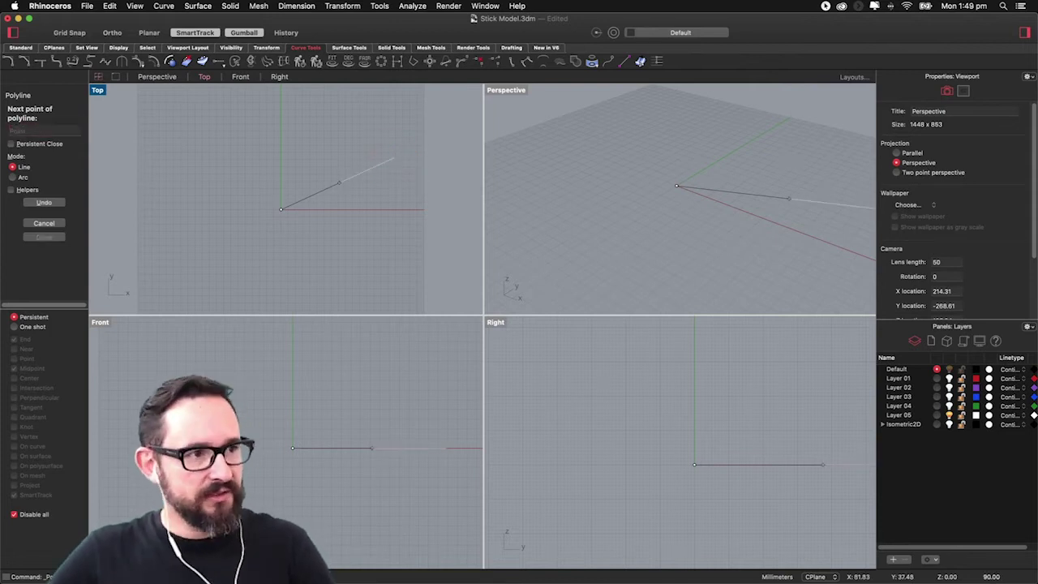
# - Try the 90 mm segment's direction with Ortho switched on and off
pyautogui.press('F8')
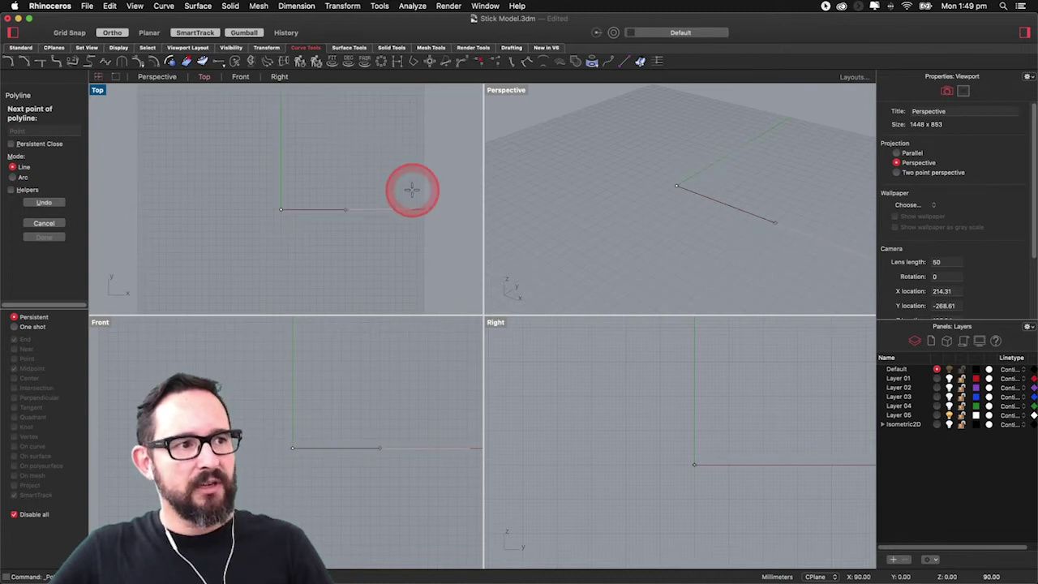
pyautogui.press('F8')
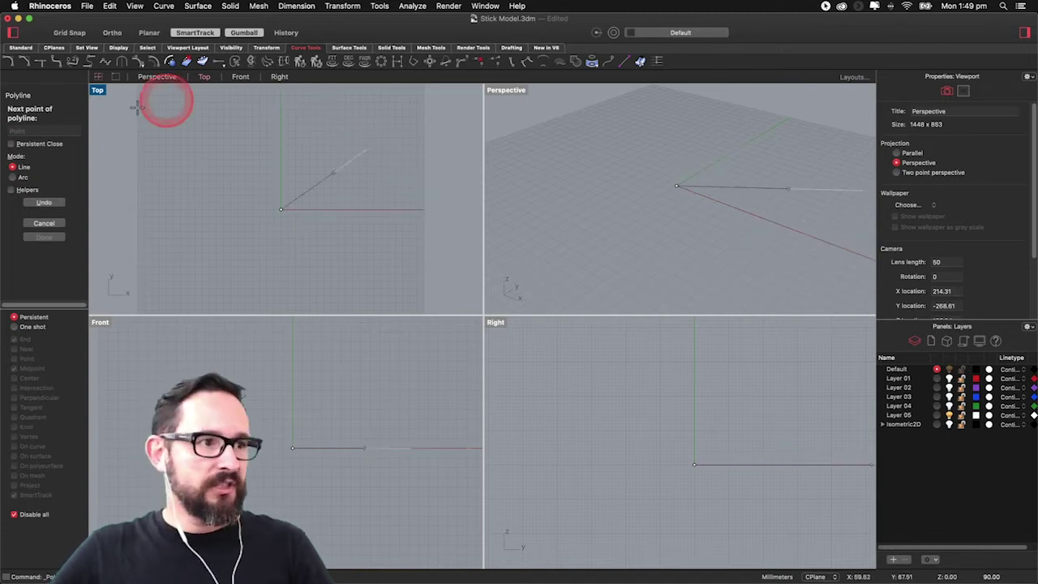
pyautogui.press('F8')
pyautogui.press('F8')
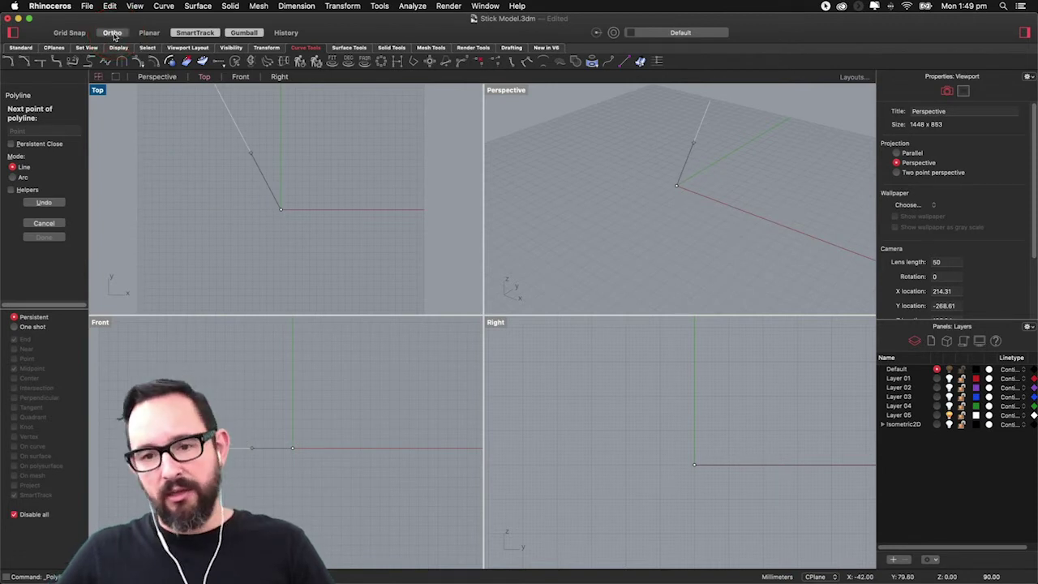
# - Check the Ortho snap angle in the Modeling Aids preferences, and leave the preferences
pyautogui.click(40, 4)
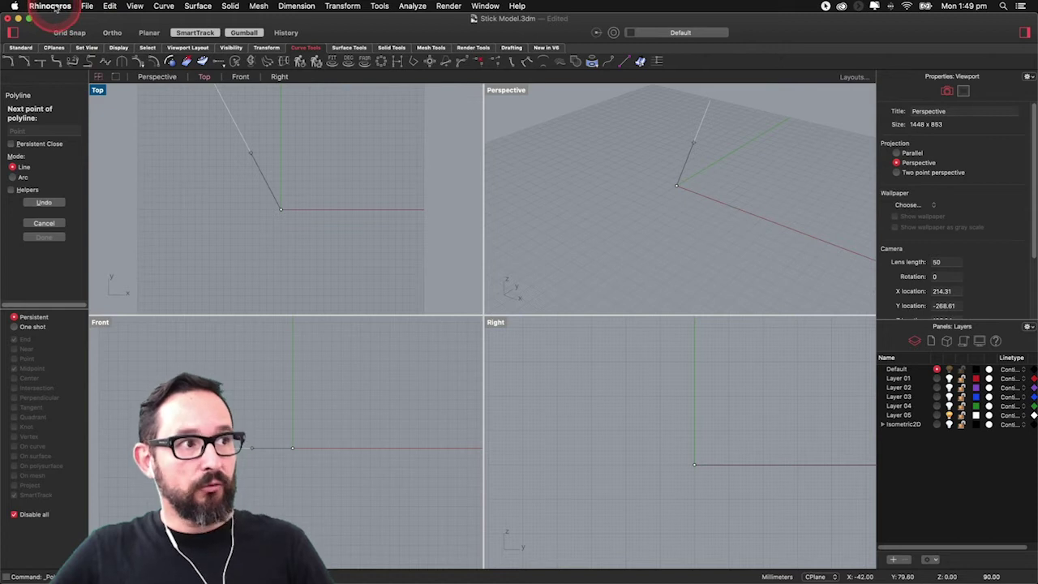
pyautogui.click(332, 187)
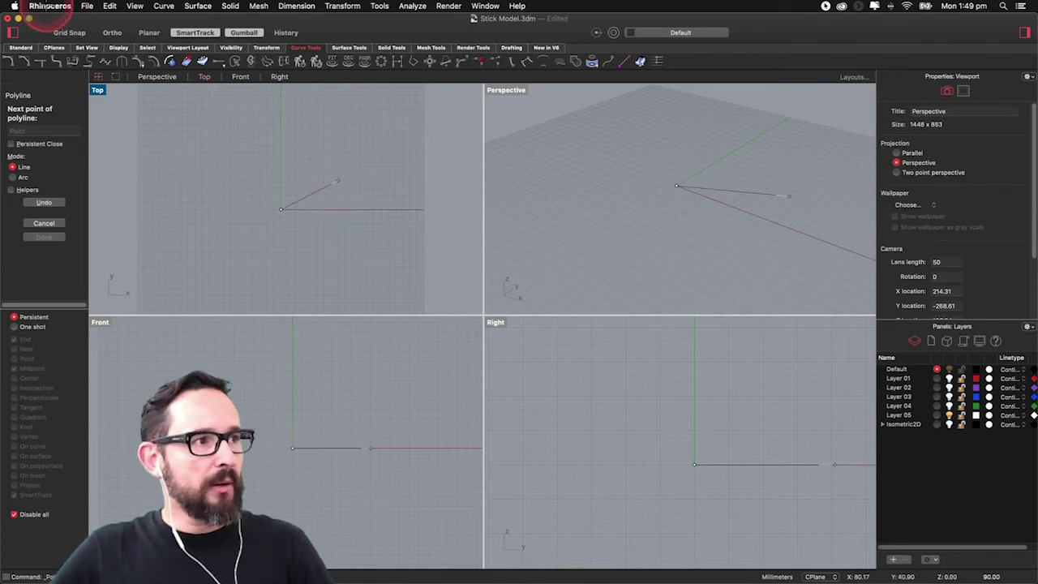
pyautogui.click(50, 6)
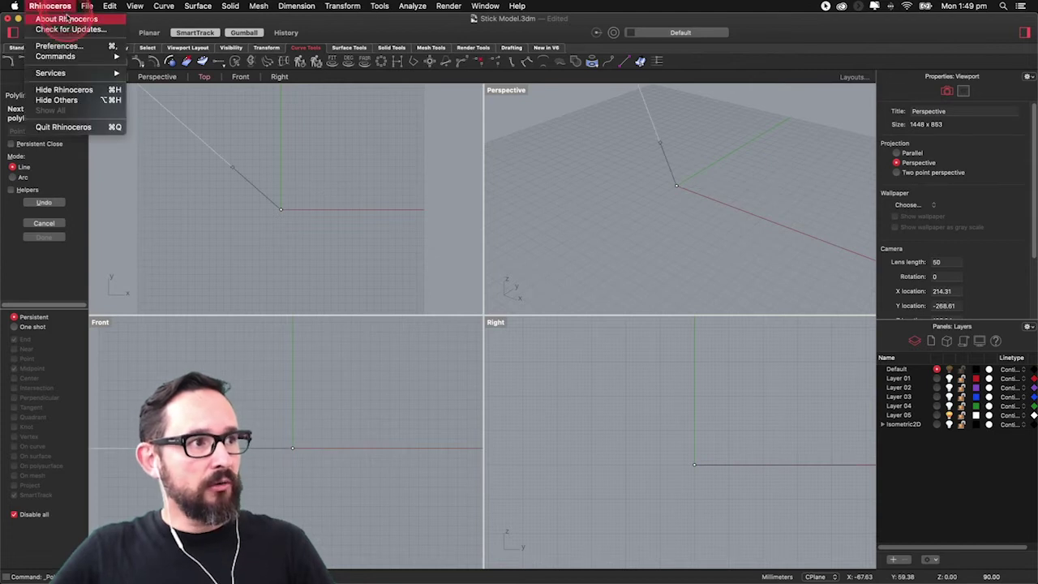
pyautogui.click(62, 47)
pyautogui.click(63, 48)
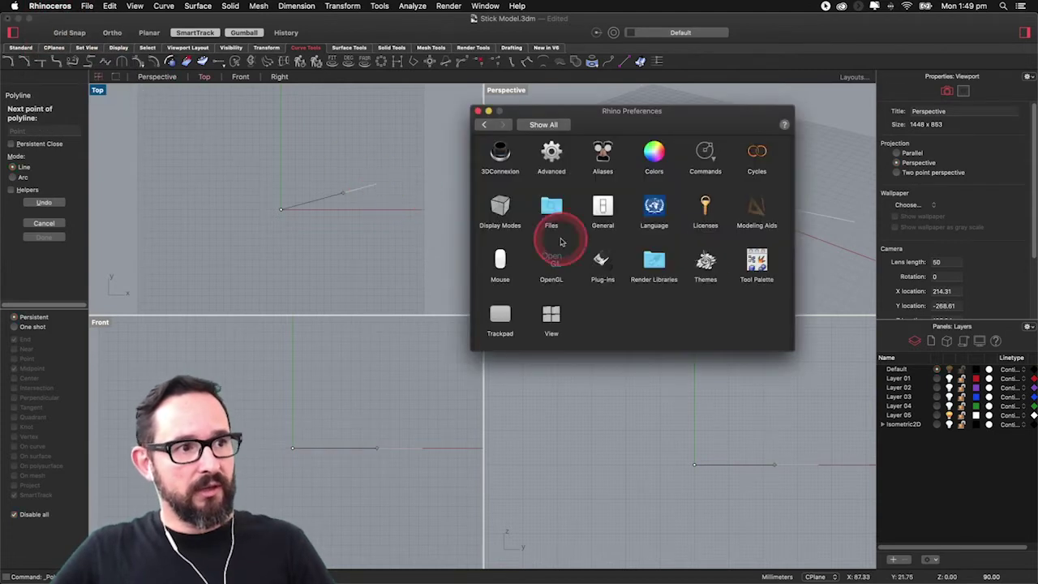
pyautogui.click(753, 213)
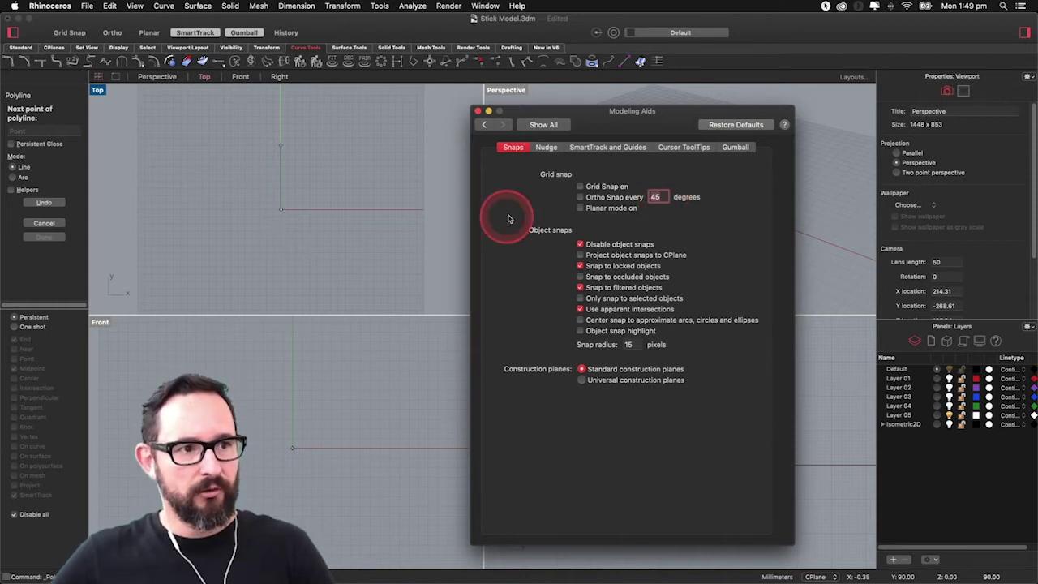
pyautogui.click(449, 146)
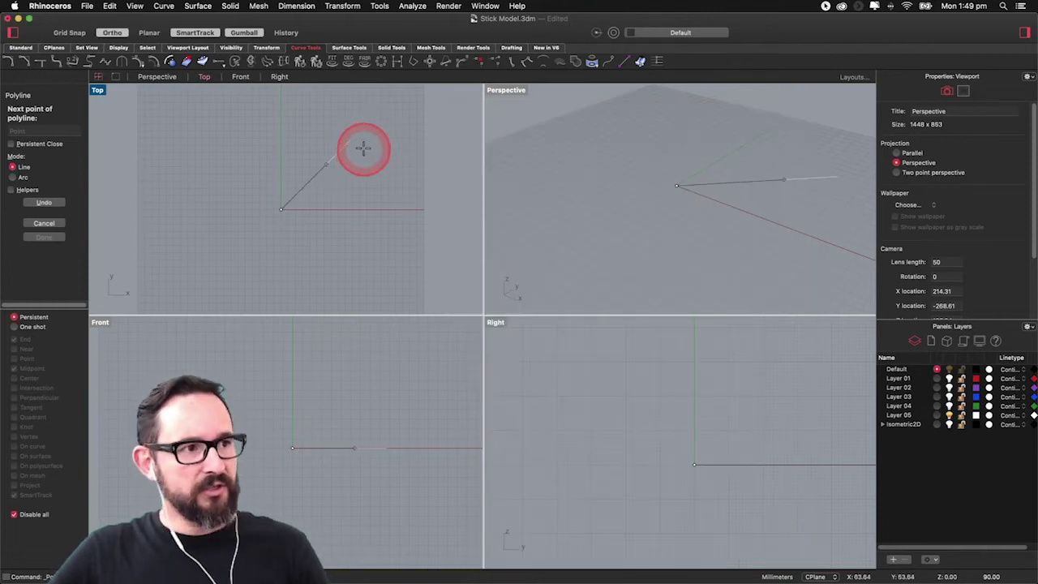
# - Place the 90 mm segment at 45 degrees between the positive X and Y axes with Ortho on
pyautogui.press('F8')
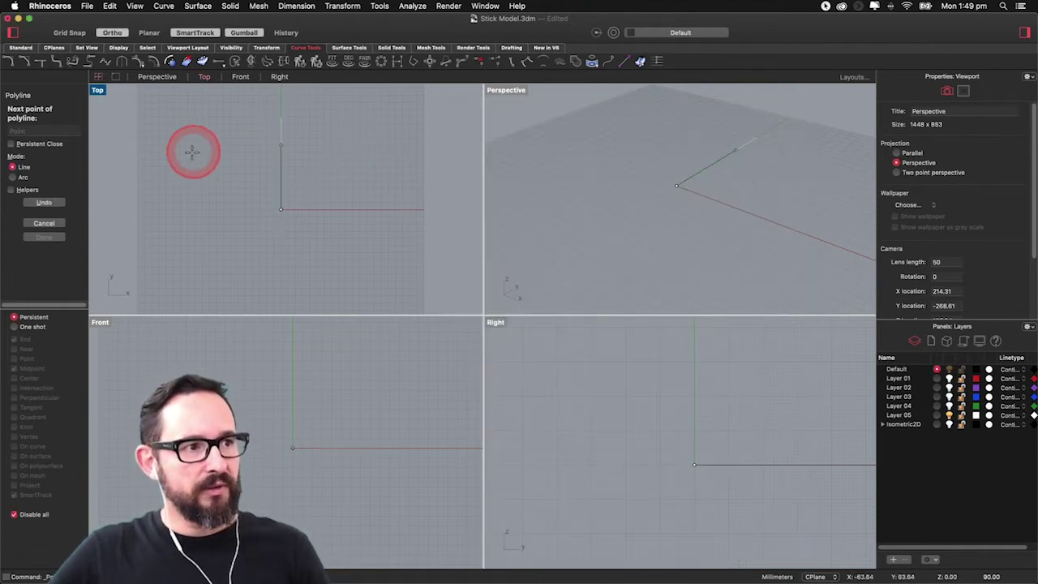
pyautogui.press('F8')
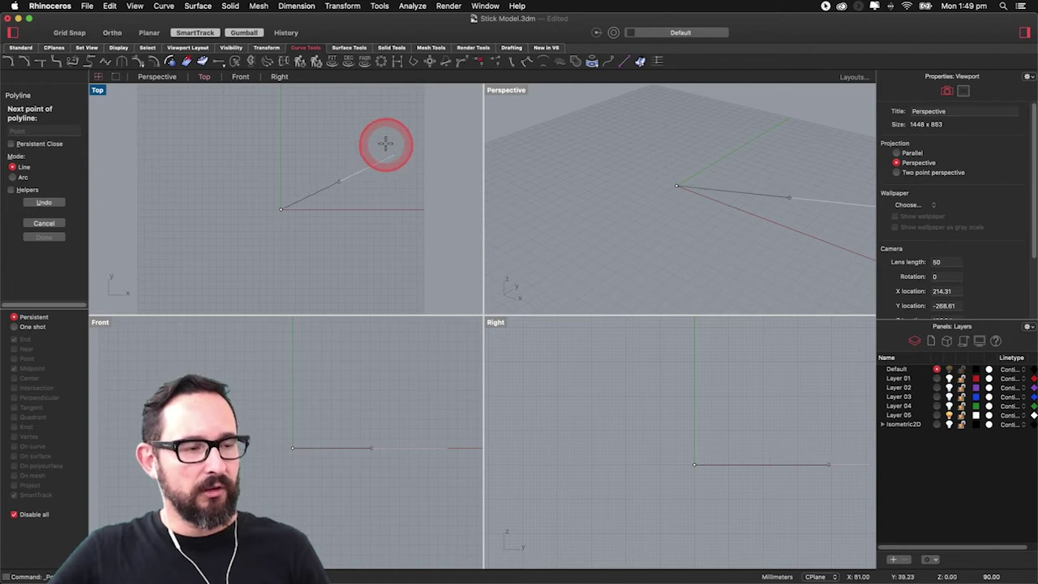
pyautogui.press('F8')
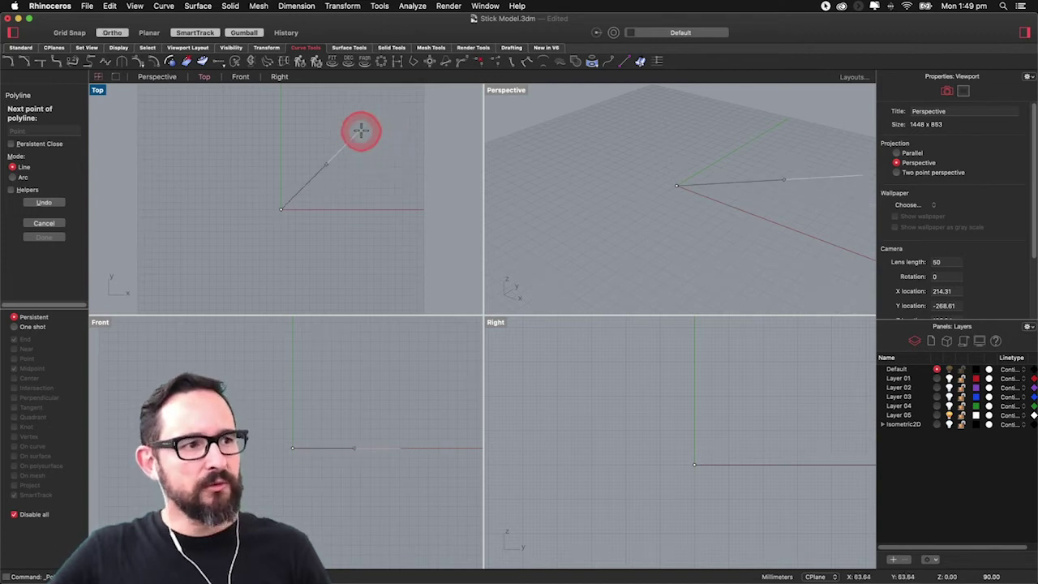
pyautogui.click(360, 128)
# - Add a 10 mm polyline segment running straight along the positive Y direction
pyautogui.press('F8')
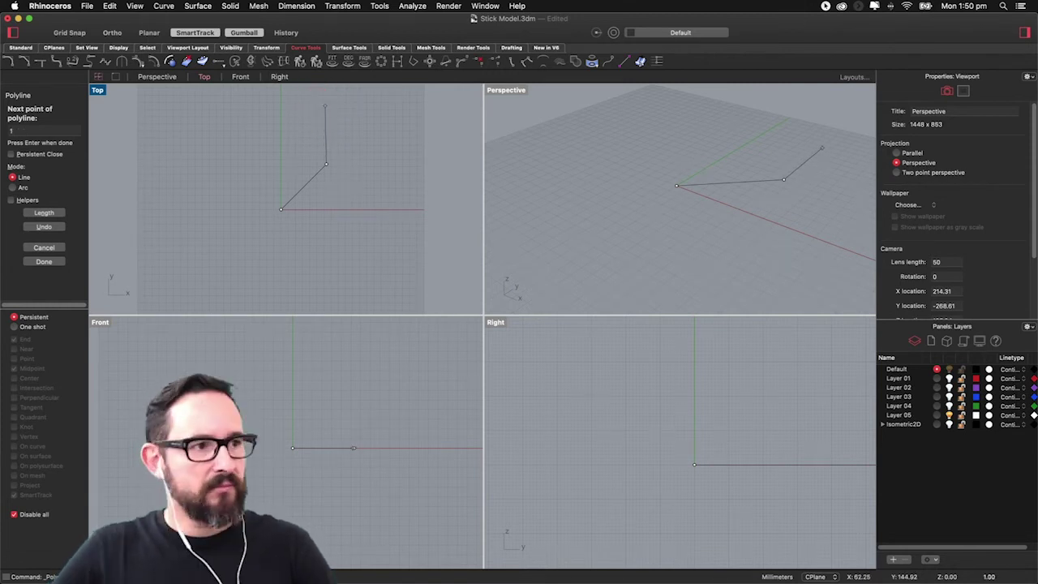
pyautogui.press('F8')
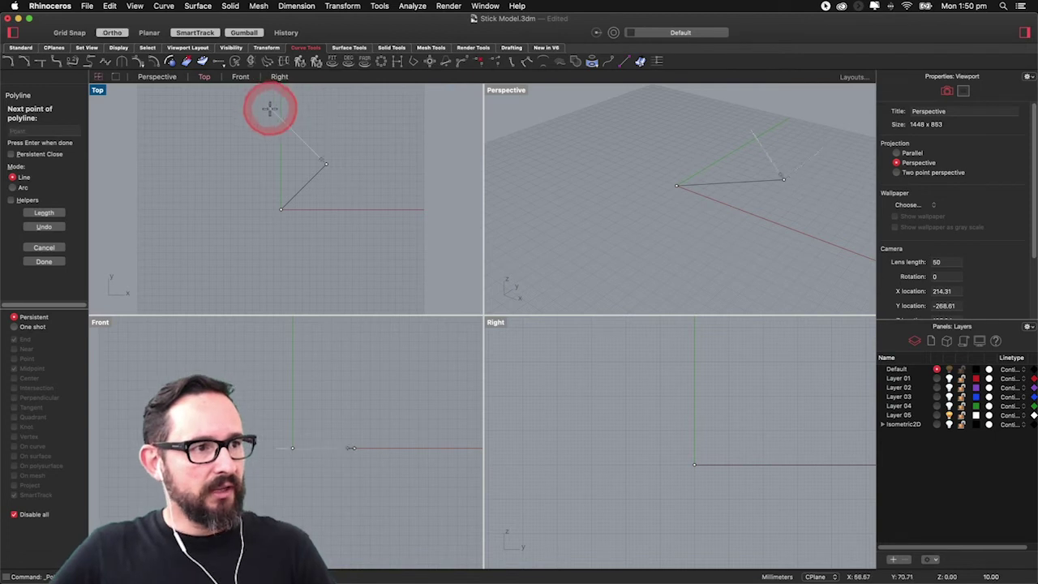
pyautogui.moveTo(311, 107); pyautogui.dragTo(323, 106)
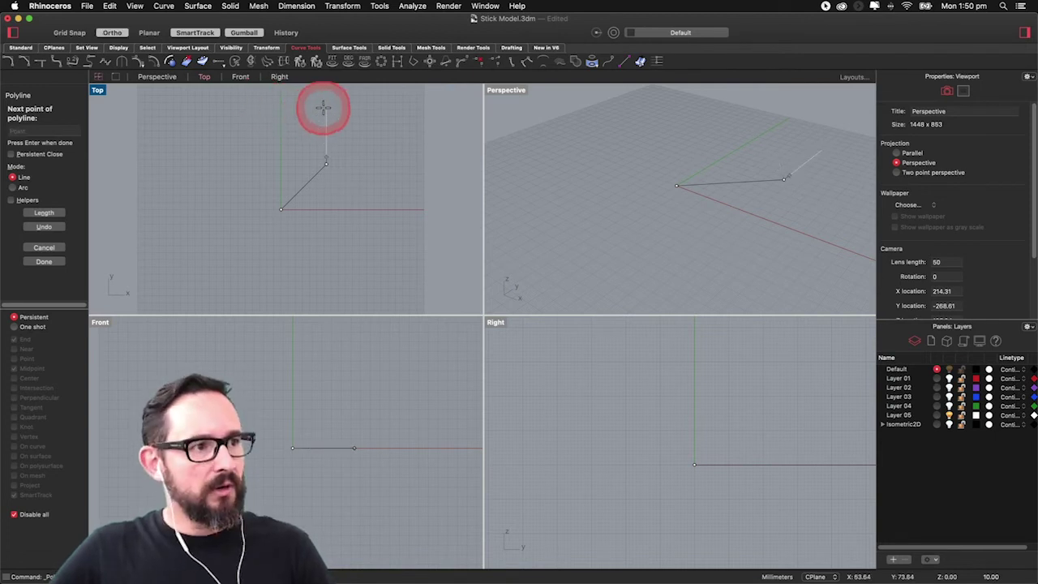
pyautogui.keyDown('shift'); pyautogui.click(322, 108); pyautogui.keyUp('shift')
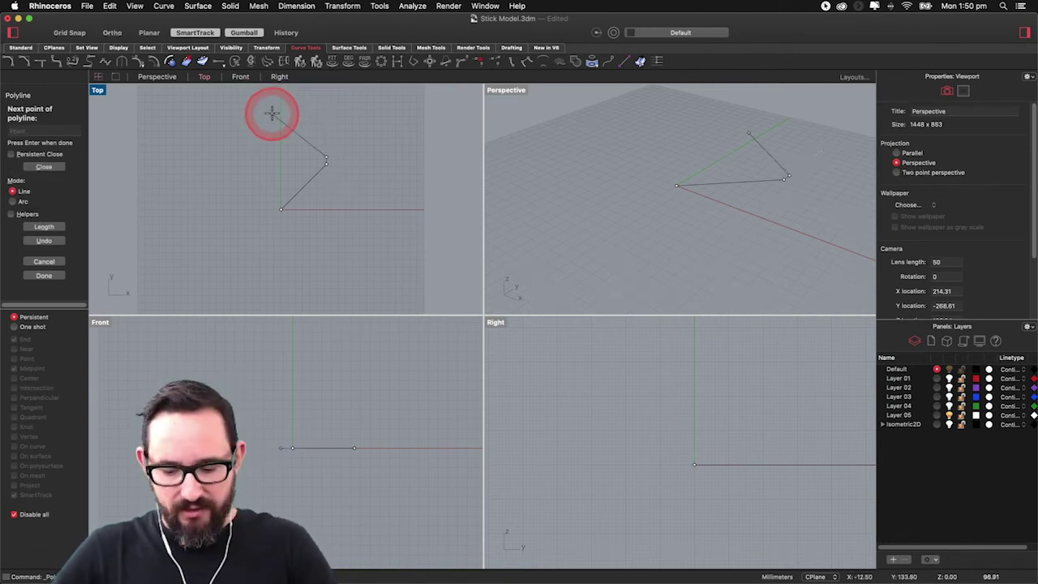
# - Add a 90 mm segment at 45 degrees back to the Y axis, and close the polyline to the origin
pyautogui.moveTo(273, 113); pyautogui.dragTo(272, 114)
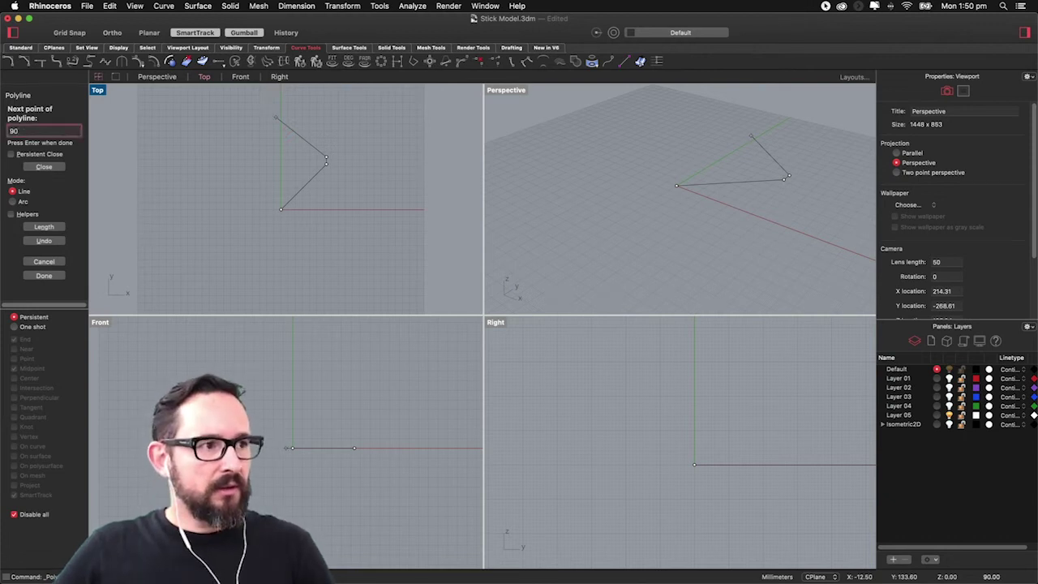
pyautogui.press('shift')
pyautogui.moveTo(266, 112)
pyautogui.mouseDown()
pyautogui.moveTo(242, 100)
pyautogui.moveTo(248, 135)
pyautogui.moveTo(261, 113)
pyautogui.mouseUp()
pyautogui.press('F8')
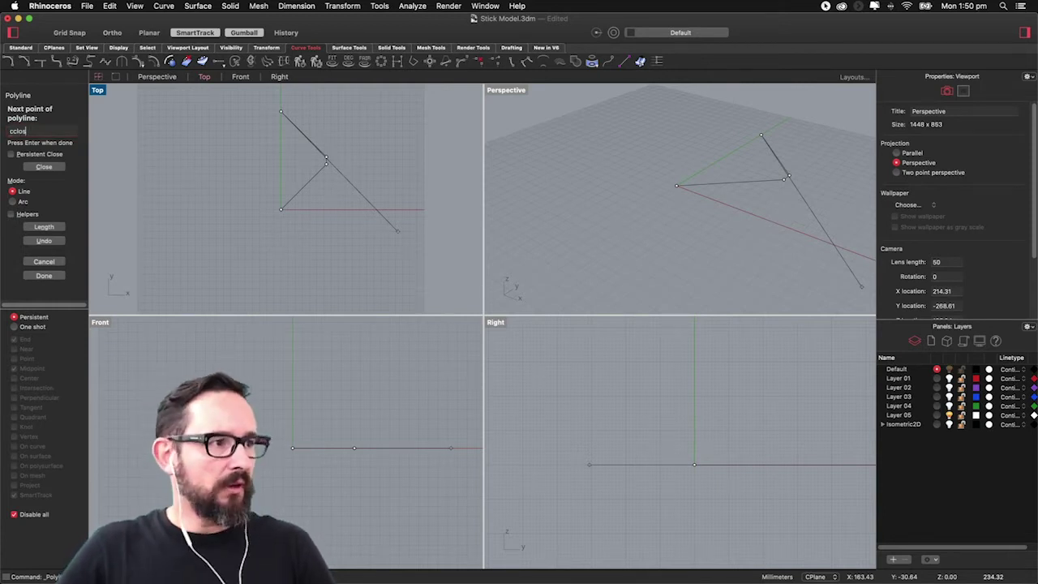
pyautogui.click(56, 170)
pyautogui.click(193, 203)
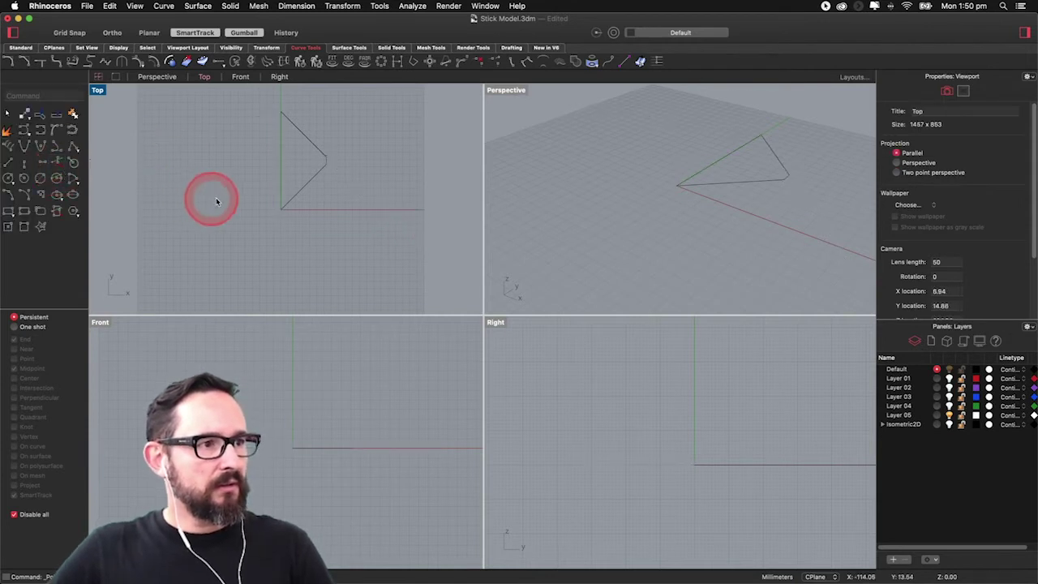
# - Extrude the closed polyline 5 mm downward as a solid with ExtrudeCrv
pyautogui.click(328, 172)
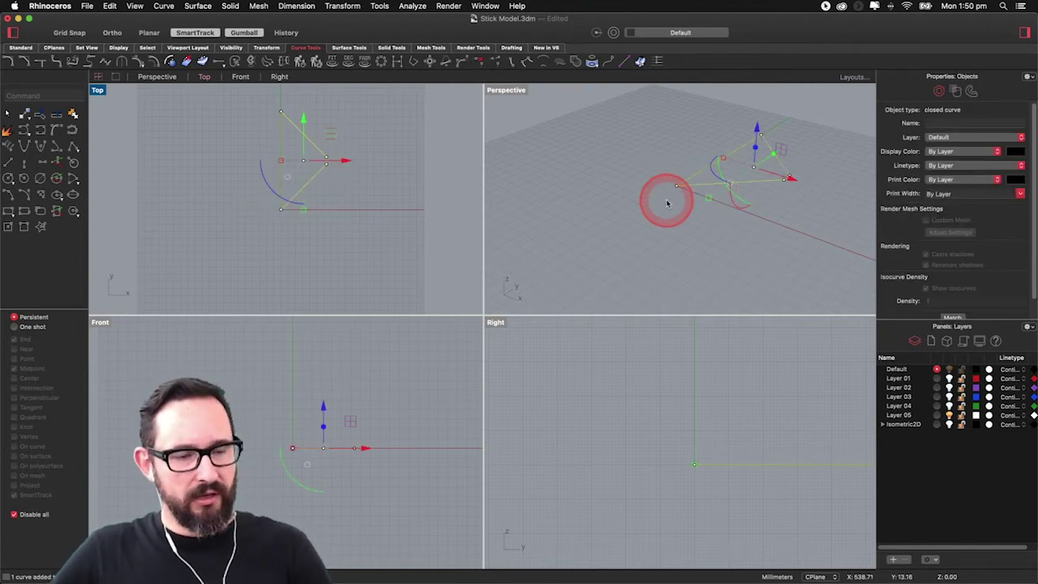
pyautogui.write('ExtrudeCrv')
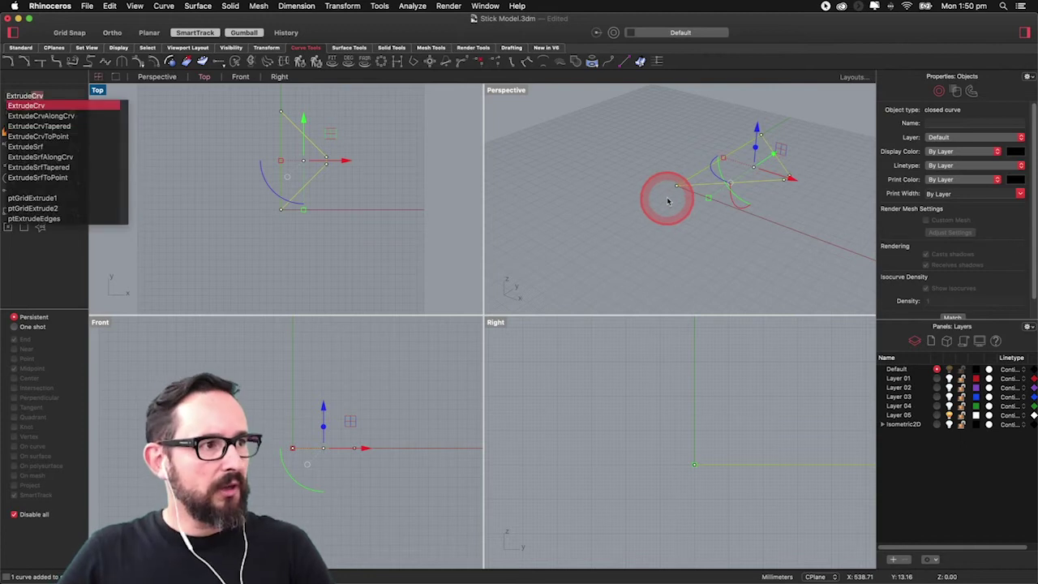
pyautogui.press('Return')
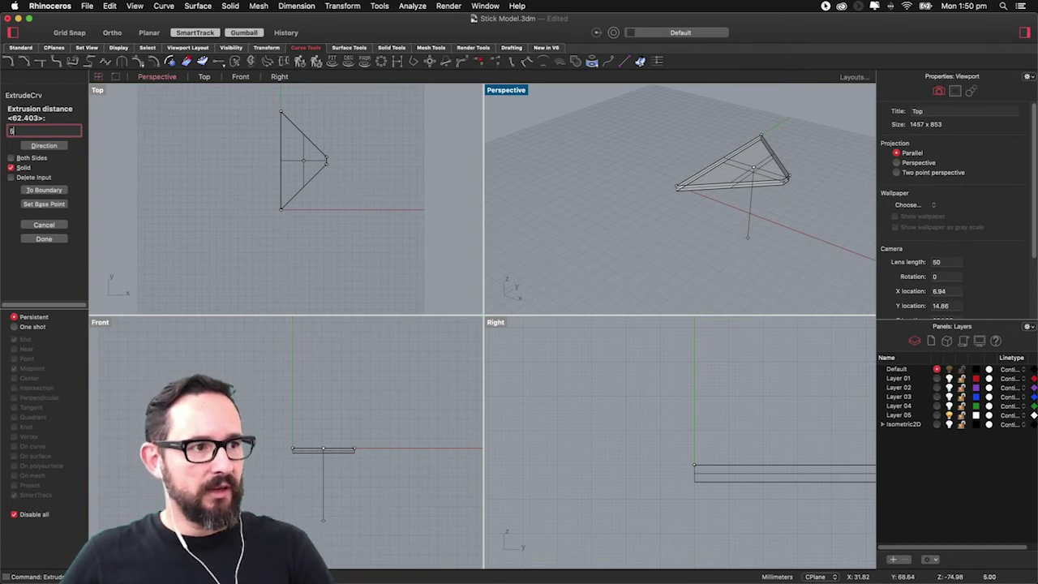
pyautogui.press('Return')
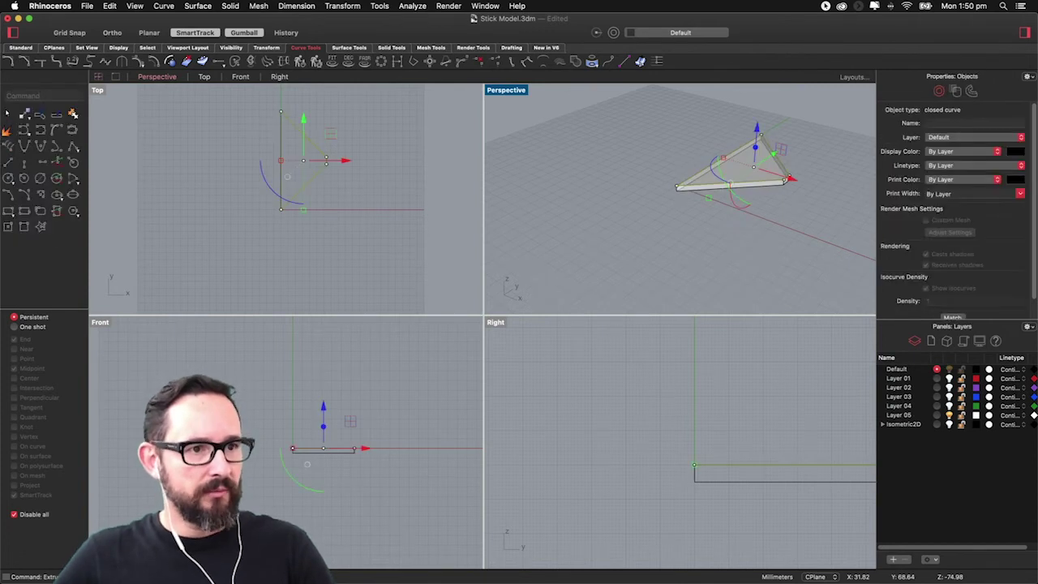
# - Draw an open three-segment polyline in the Top view, on the negative X side of the plate
pyautogui.click(621, 178)
pyautogui.moveTo(621, 177); pyautogui.dragTo(732, 178, button='right')
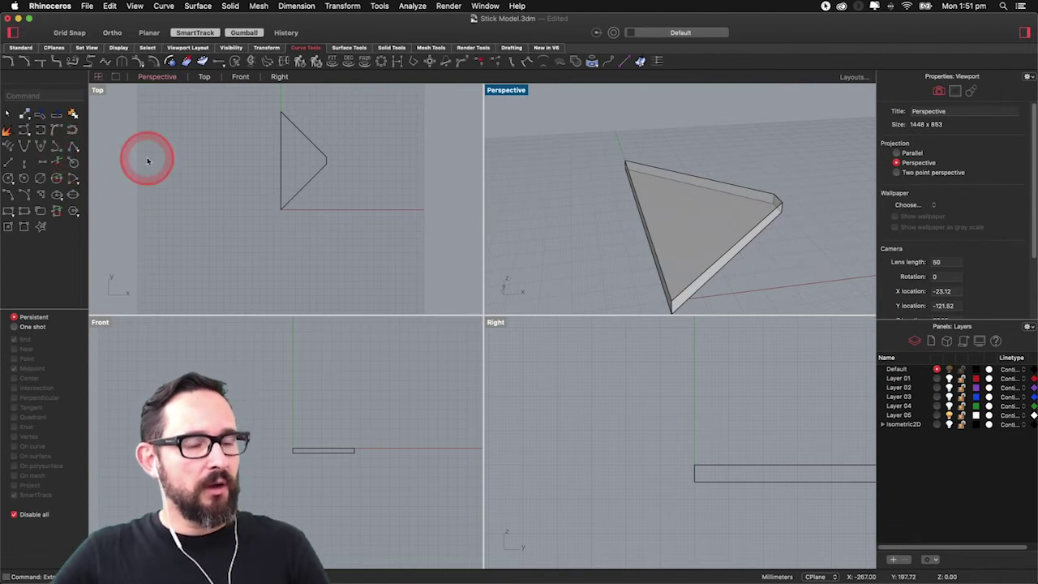
pyautogui.write('lyline')
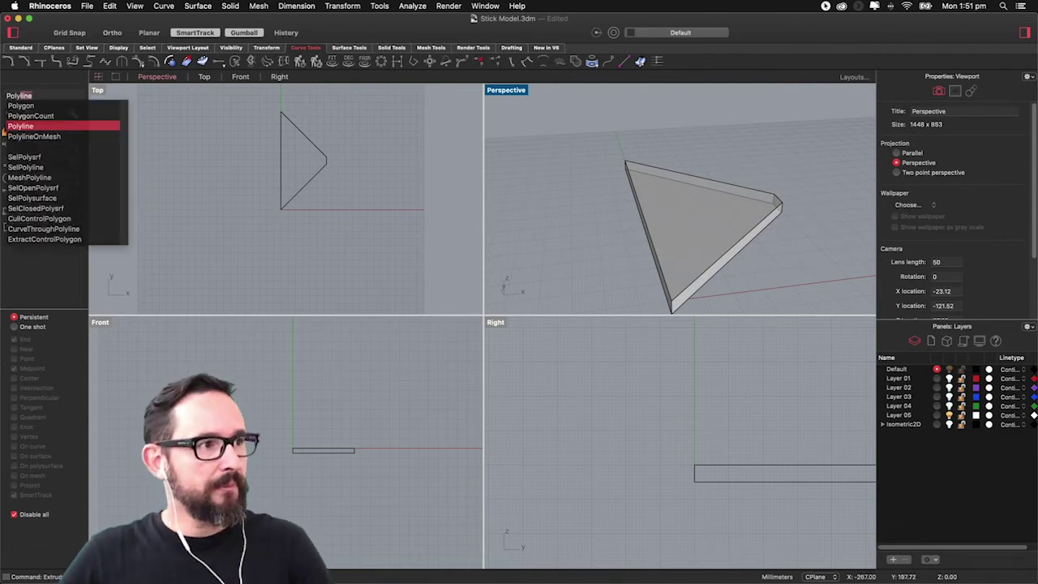
pyautogui.press('Return')
pyautogui.click(196, 226)
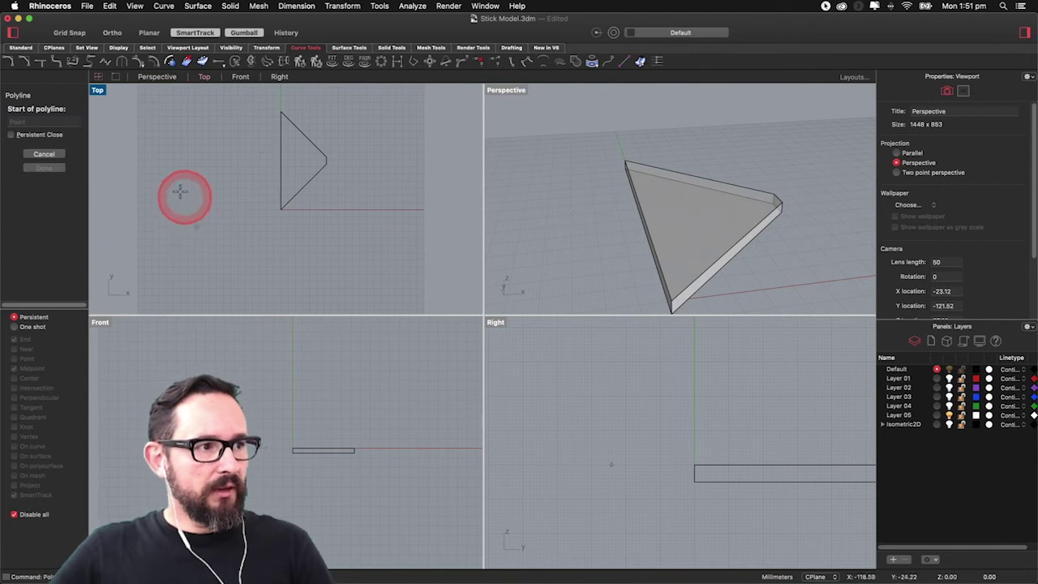
pyautogui.click(179, 182)
pyautogui.click(222, 159)
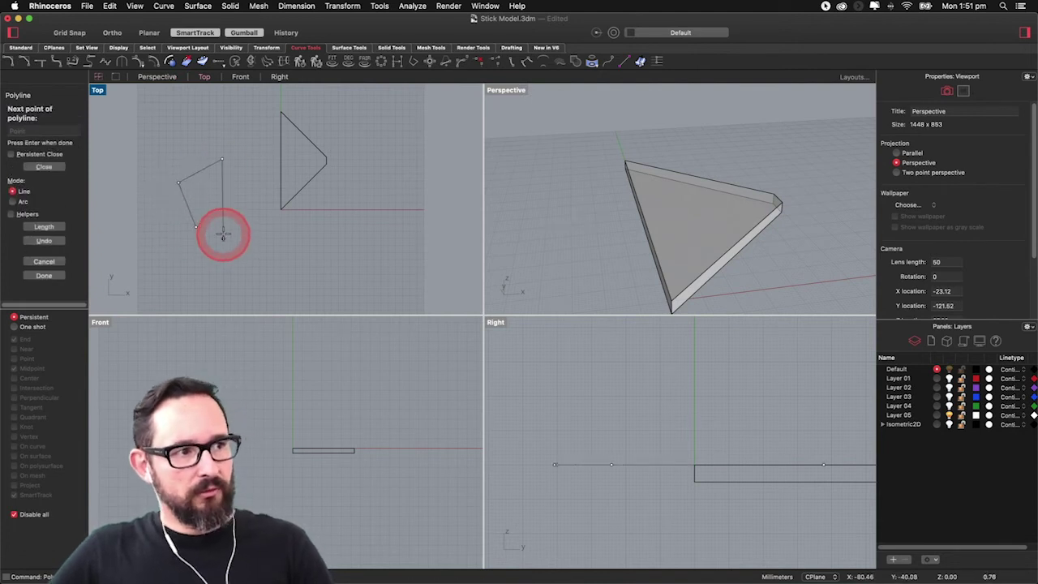
pyautogui.click(223, 237)
pyautogui.press('Return')
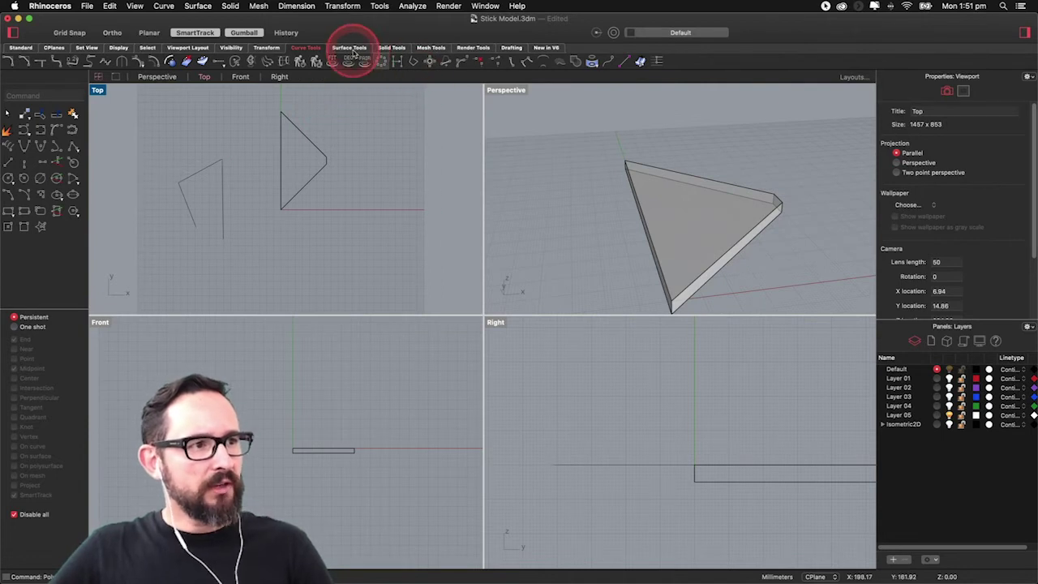
# - Begin a pipe along the open three-segment polyline with flat caps and start and end radii of 2 mm
pyautogui.click(350, 47)
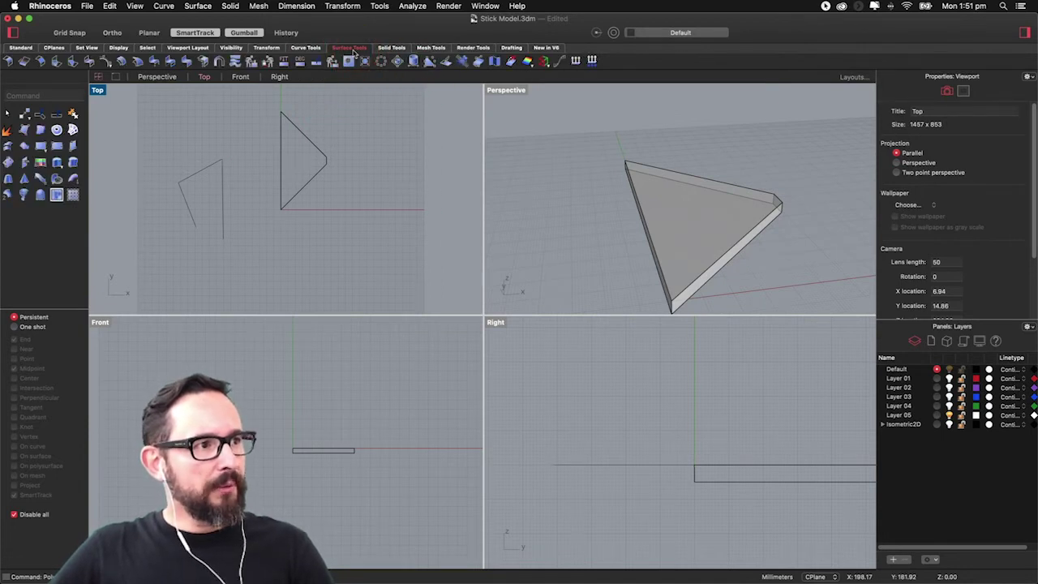
pyautogui.click(123, 113)
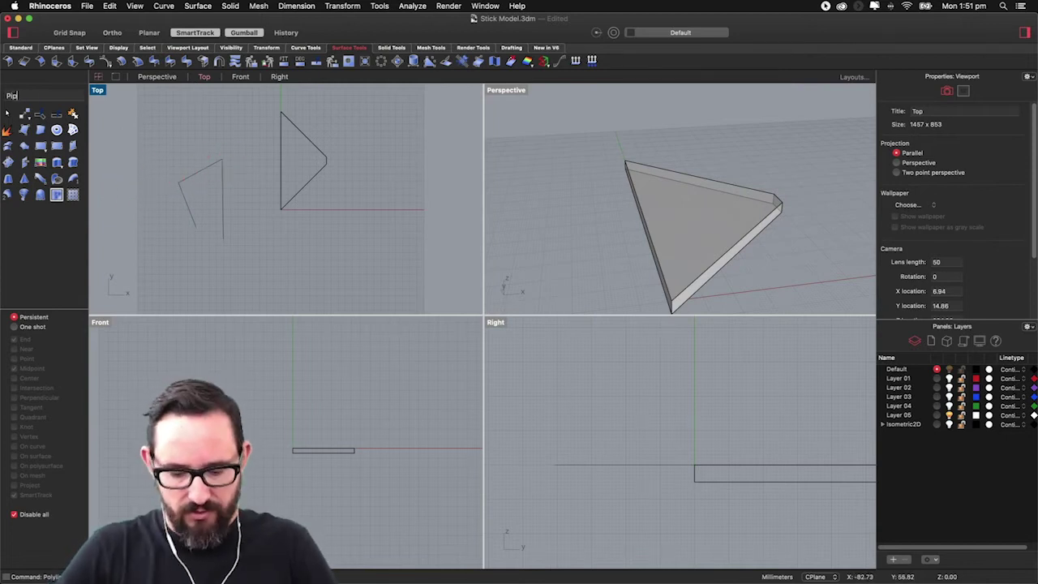
pyautogui.write('e')
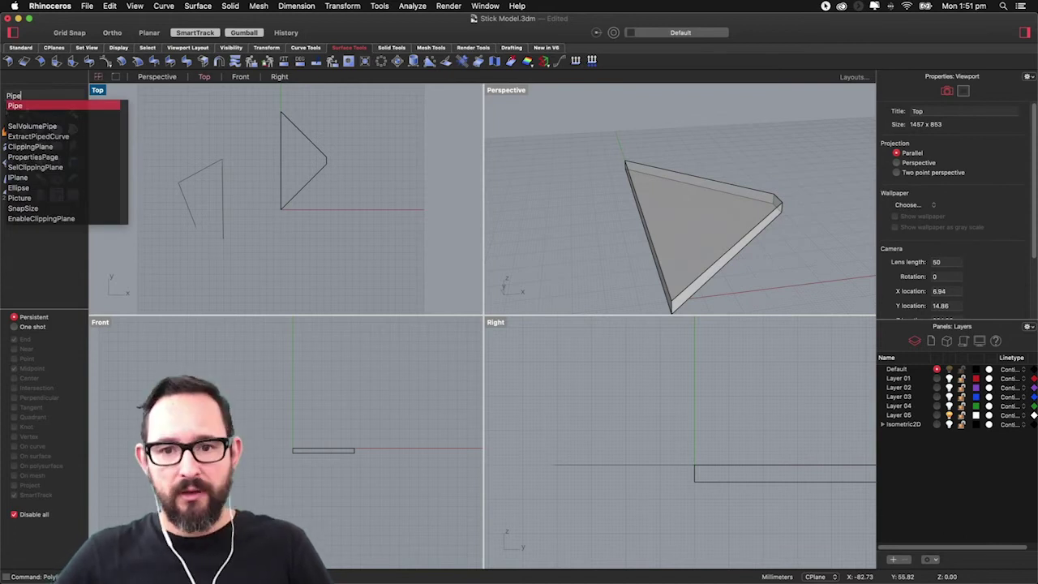
pyautogui.press('Return')
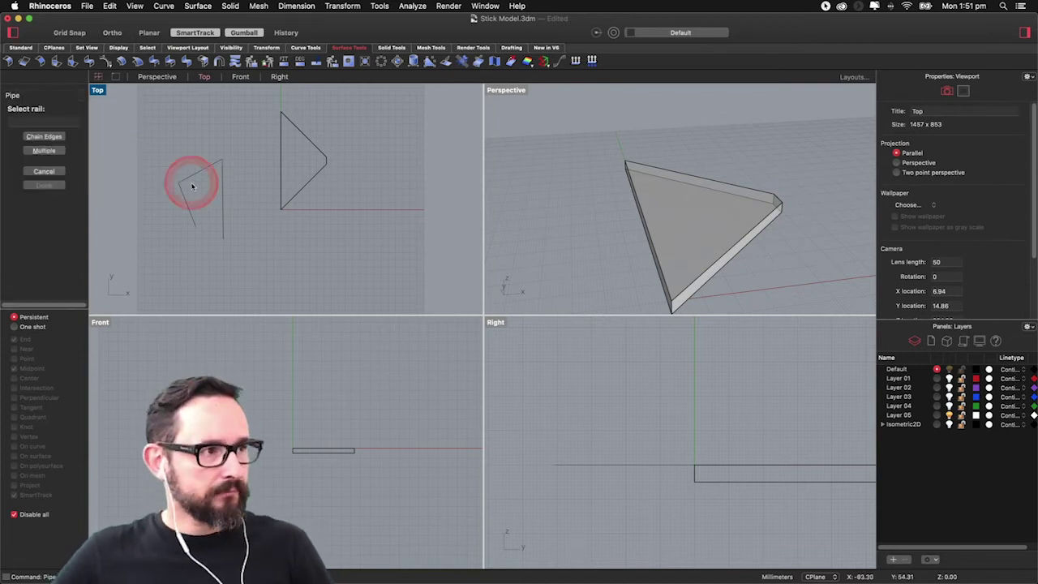
pyautogui.click(223, 180)
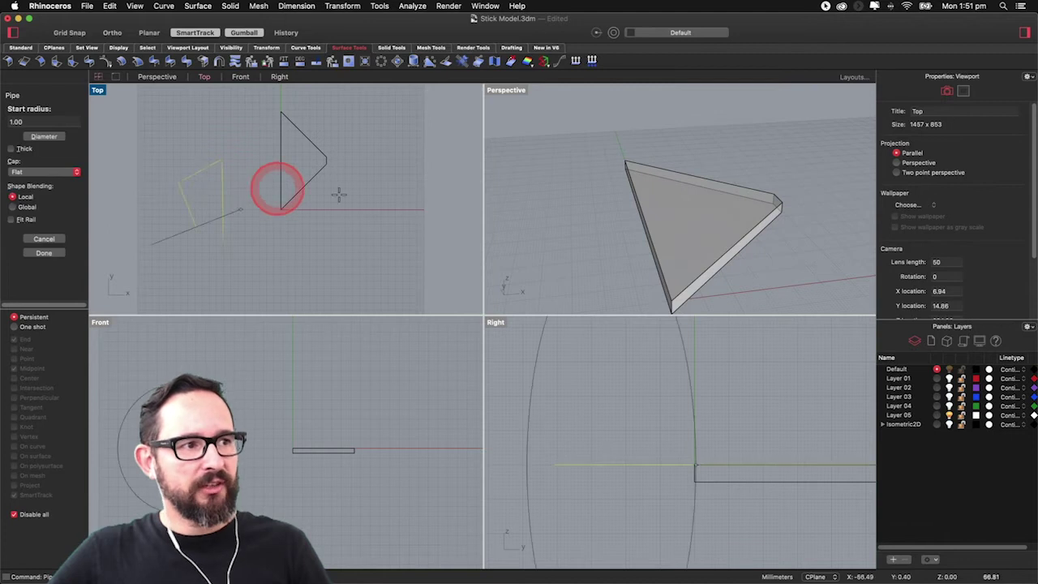
pyautogui.moveTo(560, 237); pyautogui.dragTo(663, 156, button='right')
pyautogui.press('Return')
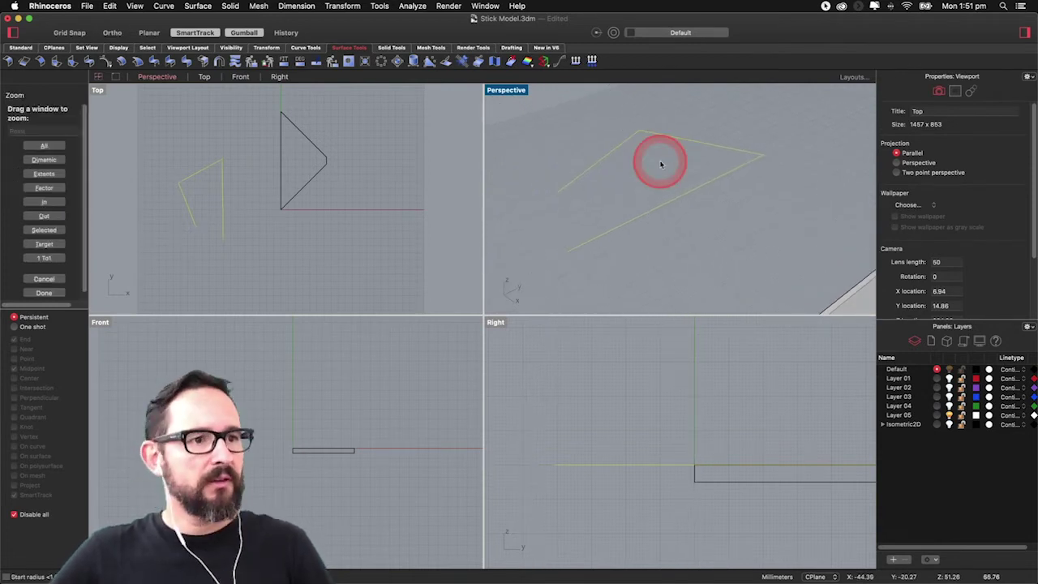
pyautogui.write('s')
pyautogui.press('Return')
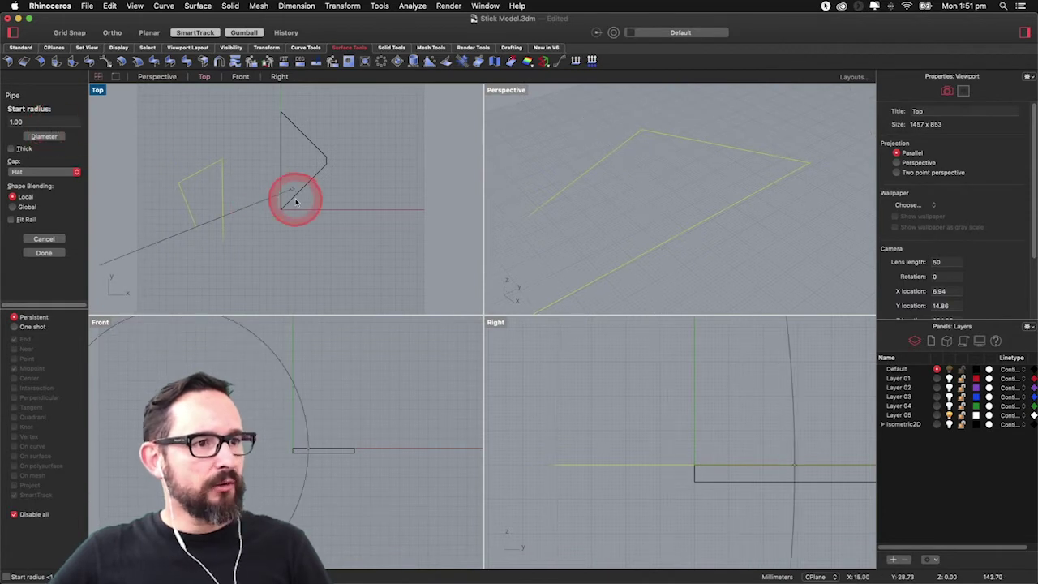
pyautogui.click(38, 137)
pyautogui.click(34, 124)
pyautogui.click(9, 122)
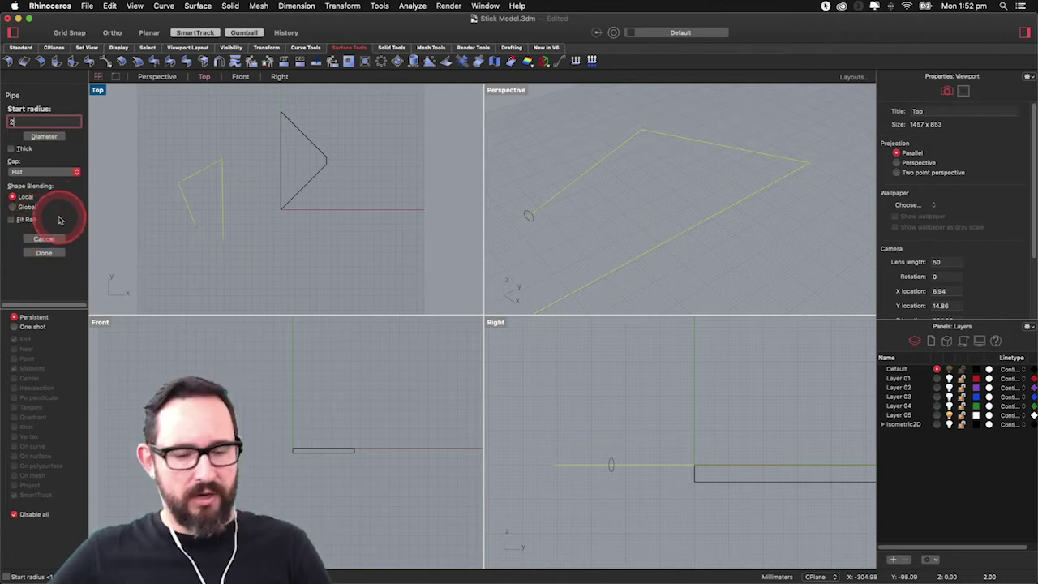
pyautogui.press('Return')
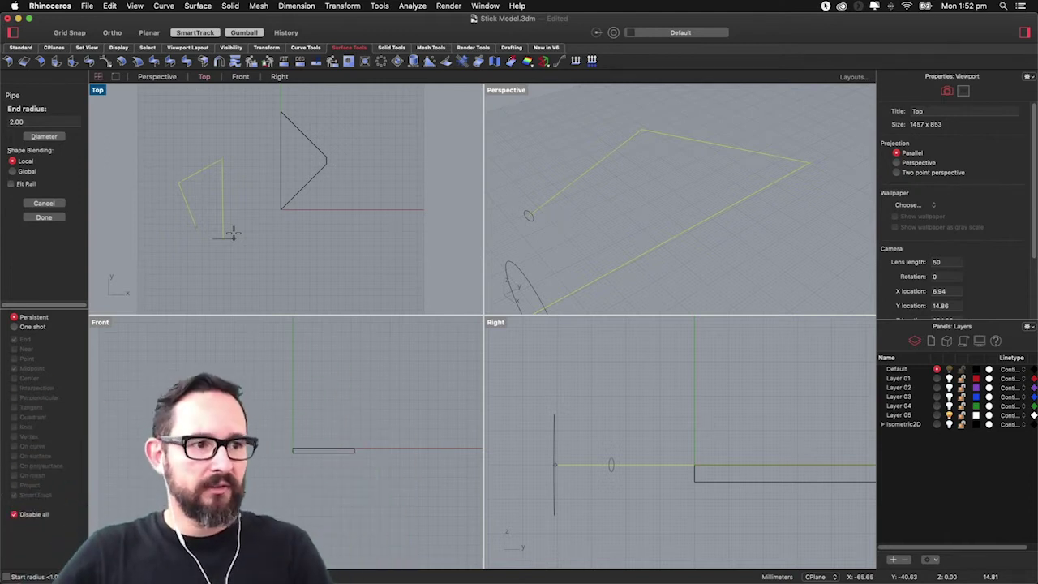
pyautogui.click(209, 206)
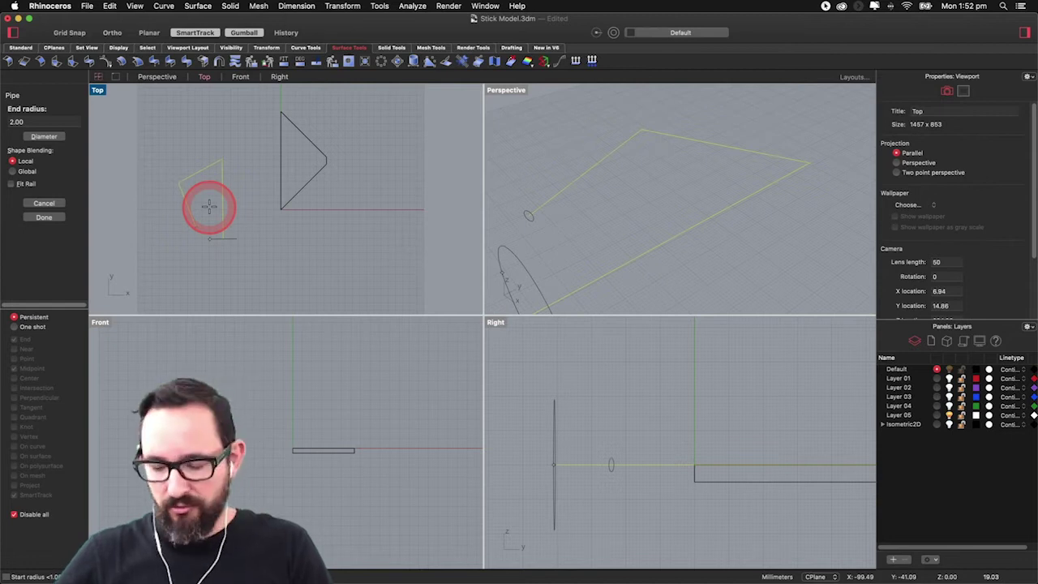
pyautogui.click(209, 207)
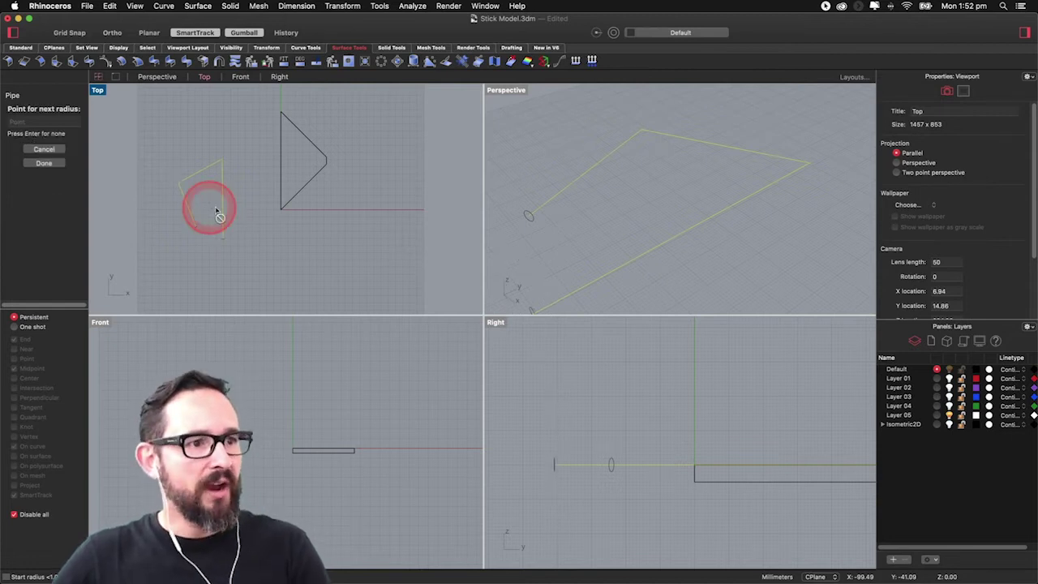
# - Add a larger intermediate radius on the polyline's longest segment and finish the pipe
pyautogui.click(557, 193)
pyautogui.scroll(-3, 568, 190)
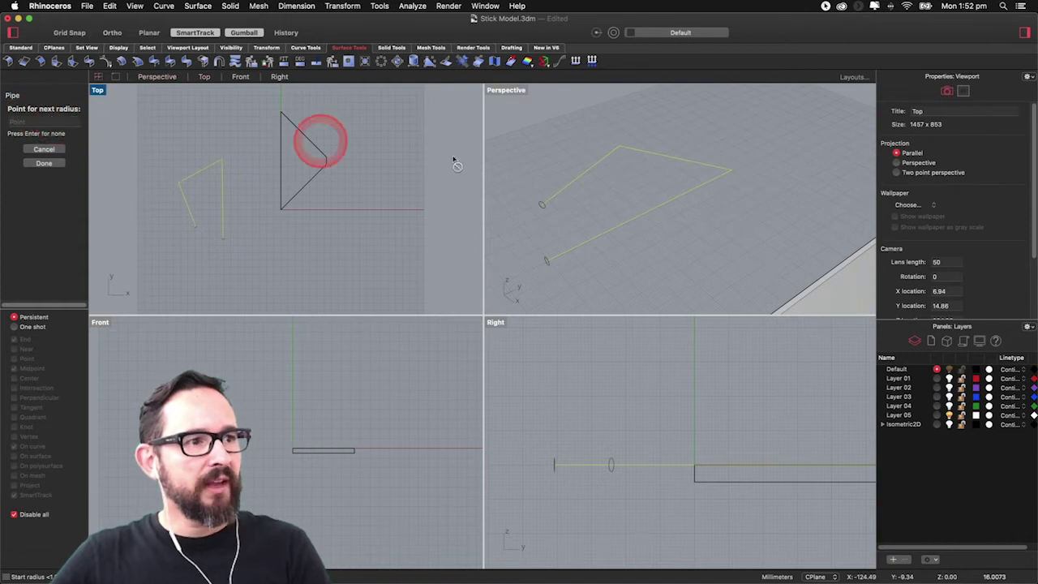
pyautogui.click(664, 201)
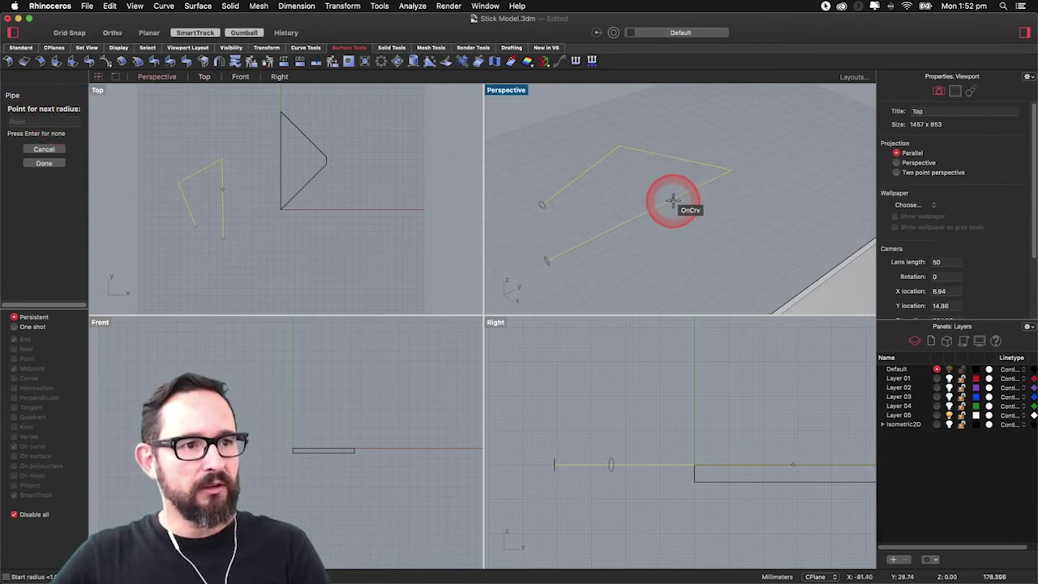
pyautogui.click(689, 197)
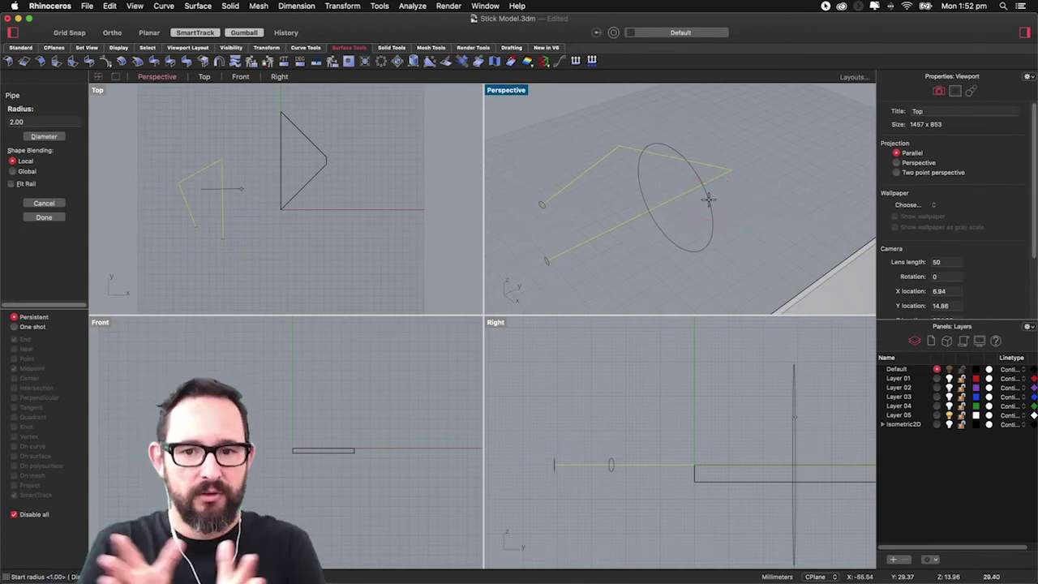
pyautogui.press('Return')
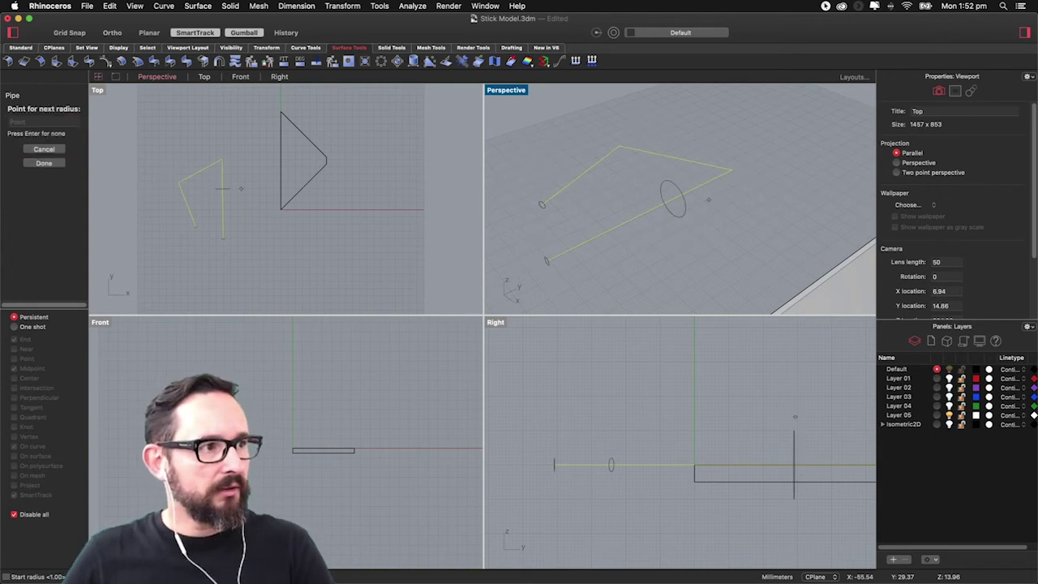
pyautogui.click(64, 168)
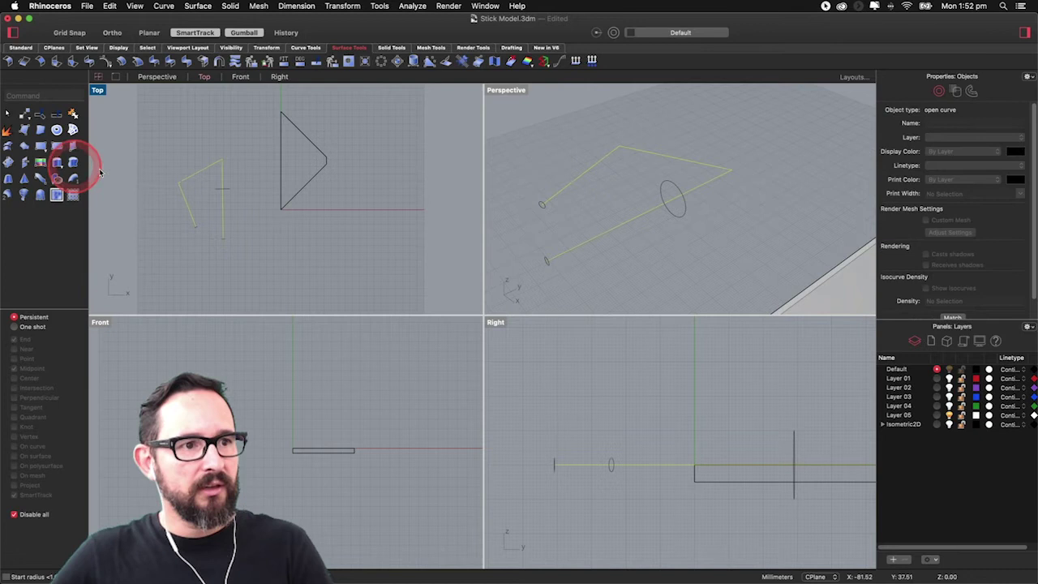
# - Delete the three separate tapered pipe pieces, keeping the rail polyline
pyautogui.moveTo(560, 208); pyautogui.dragTo(615, 235, button='right')
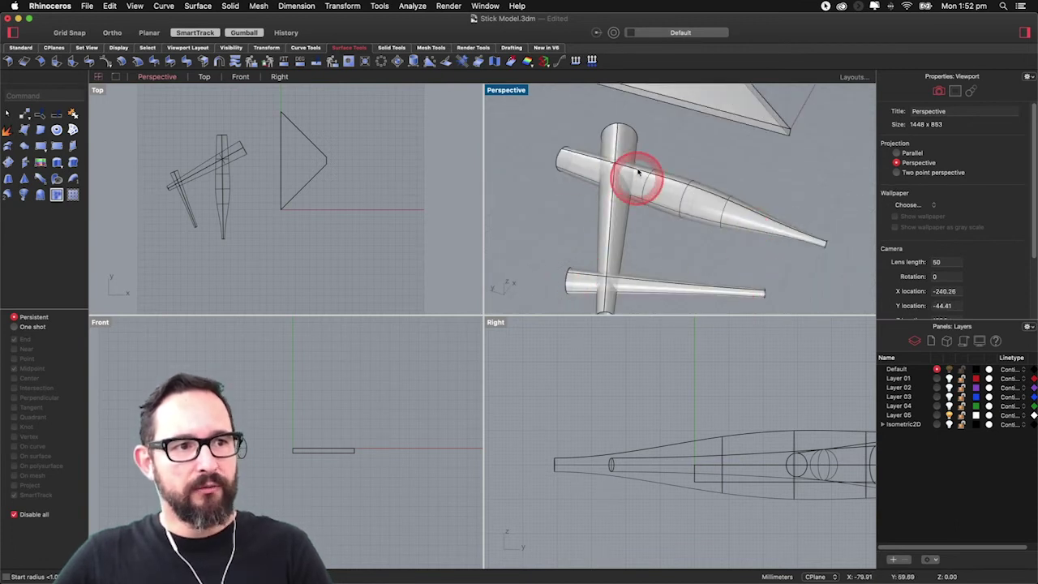
pyautogui.click(641, 194)
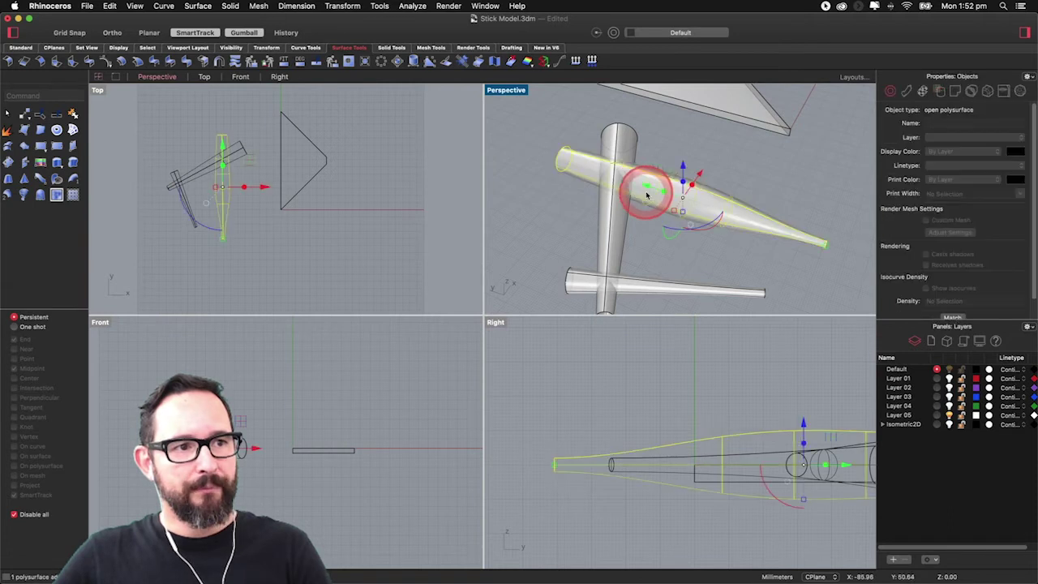
pyautogui.click(690, 166)
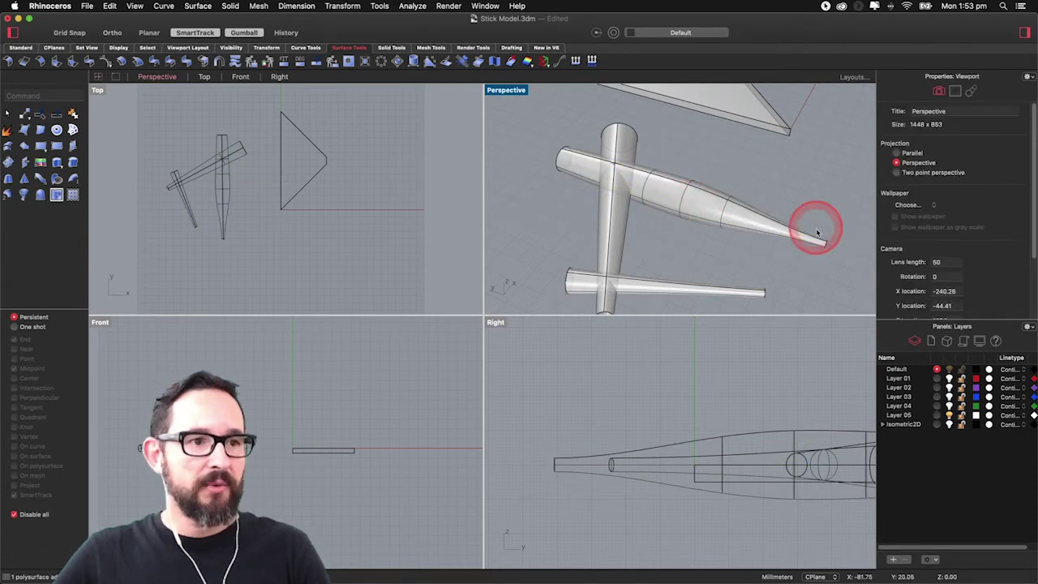
pyautogui.moveTo(825, 246); pyautogui.dragTo(806, 238, button='right')
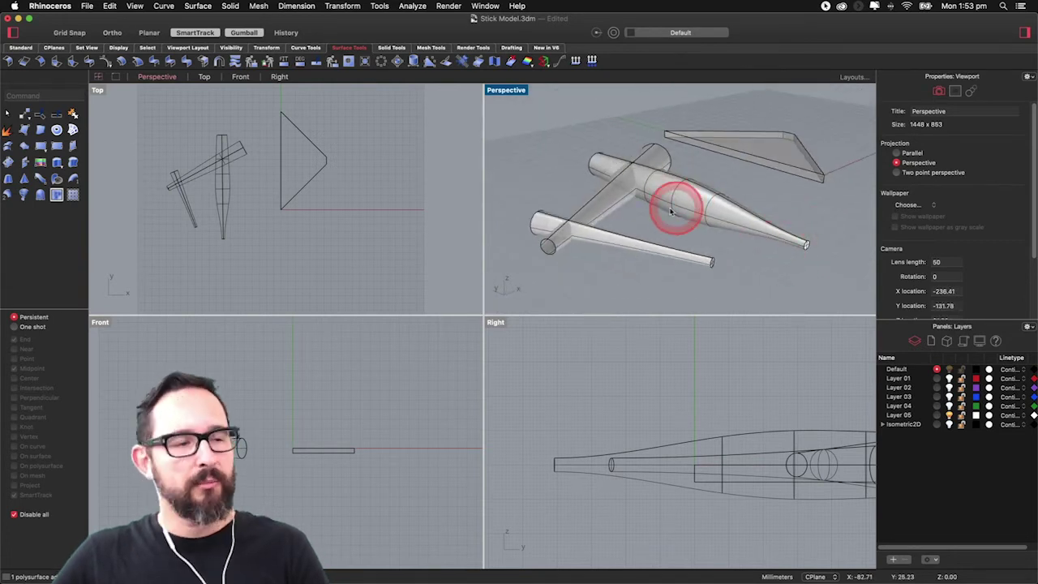
pyautogui.click(612, 170)
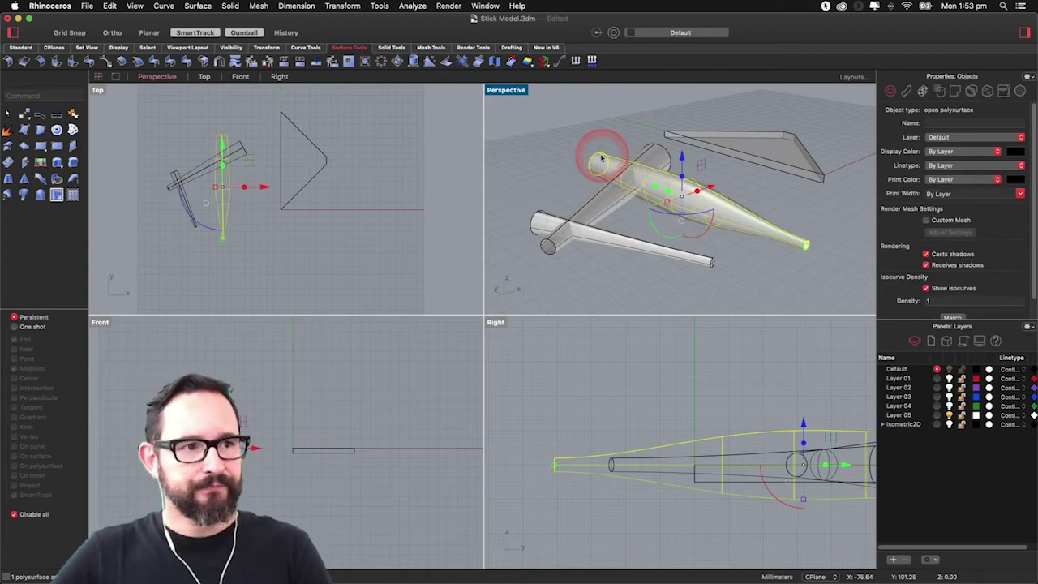
pyautogui.press('Delete')
pyautogui.click(647, 156)
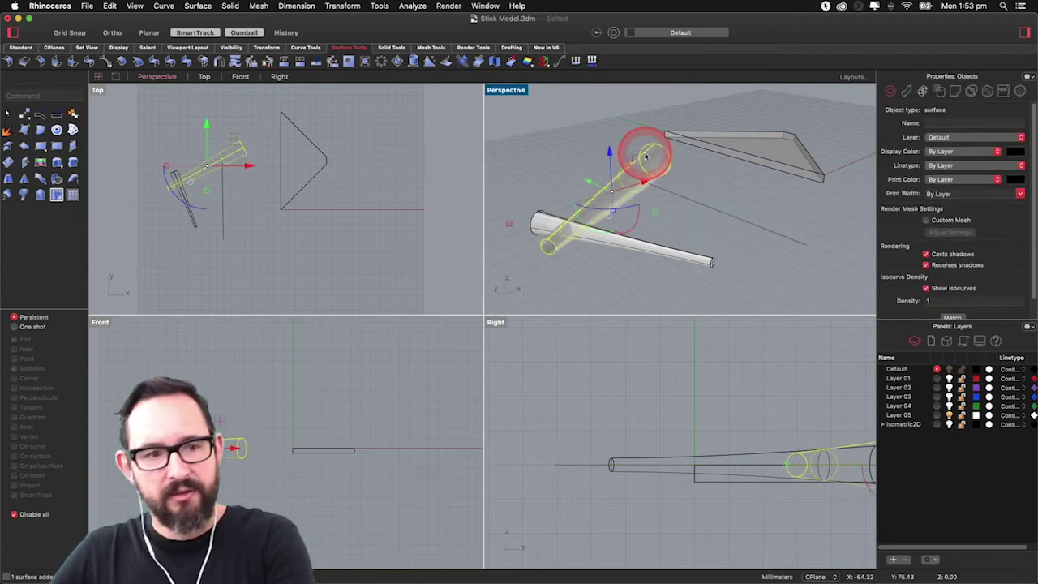
pyautogui.press('Delete')
pyautogui.click(543, 215)
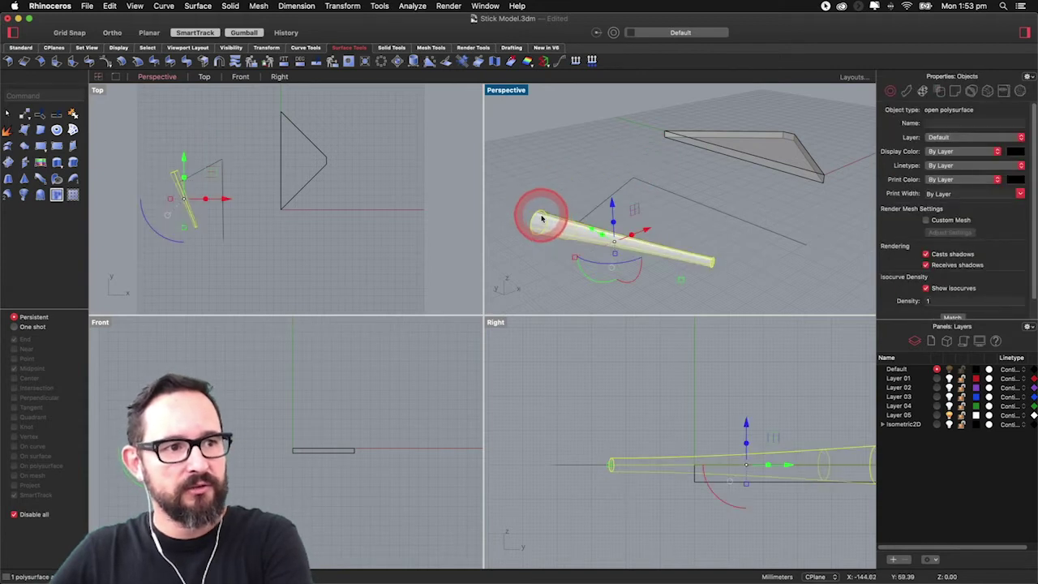
pyautogui.press('Delete')
# - Pipe the open polyline with Fit Rail on, flat caps and a 2 mm radius at both ends, and select the resulting solid
pyautogui.write('pipe')
pyautogui.press('Return')
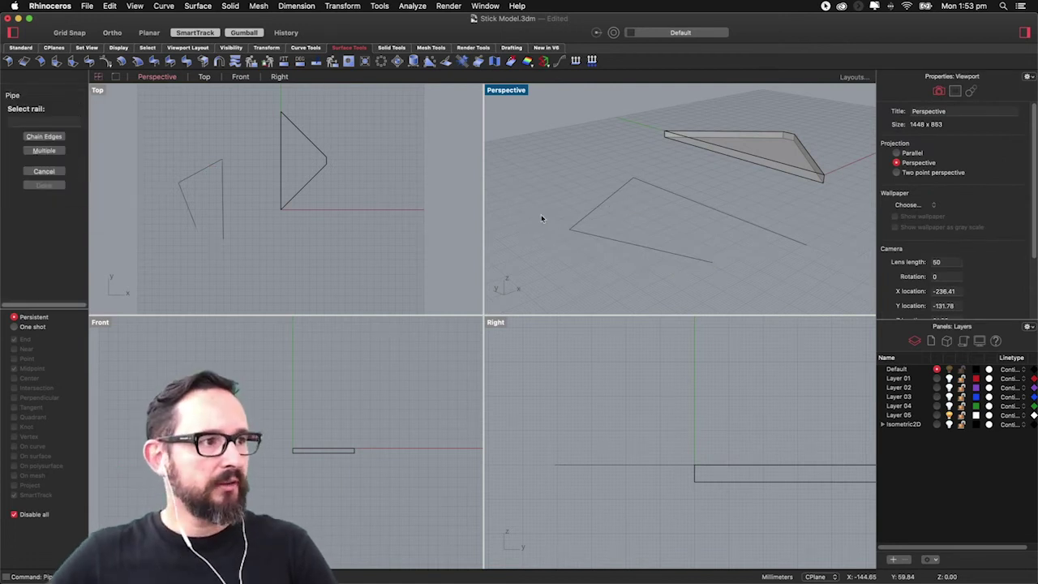
pyautogui.click(199, 173)
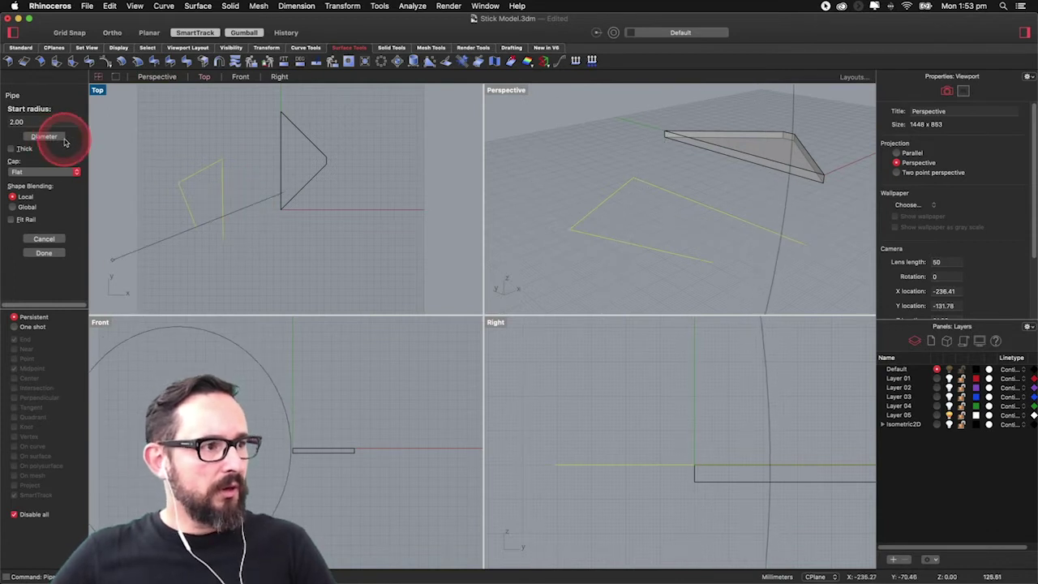
pyautogui.click(25, 219)
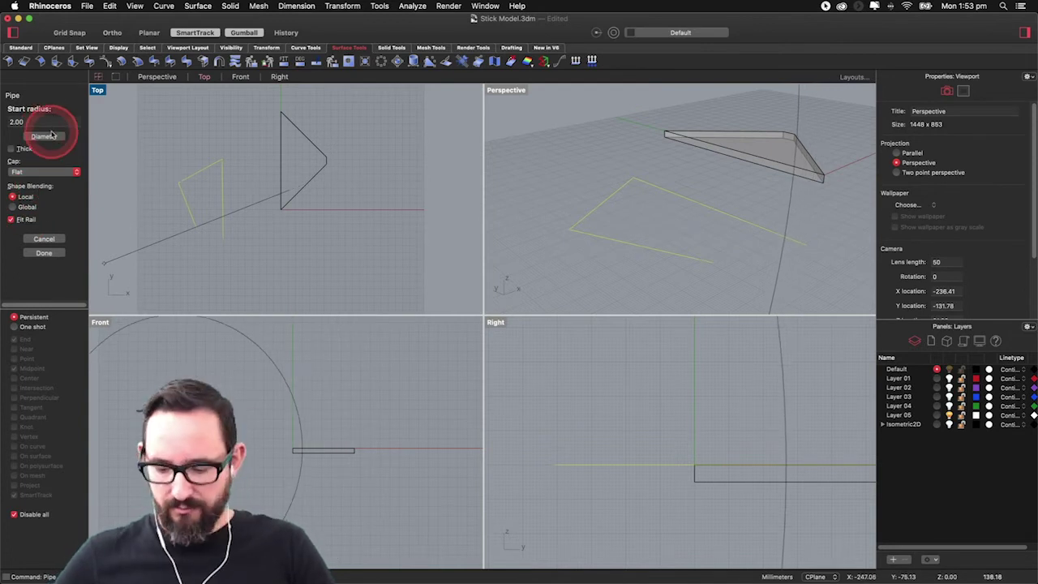
pyautogui.rightClick(51, 135)
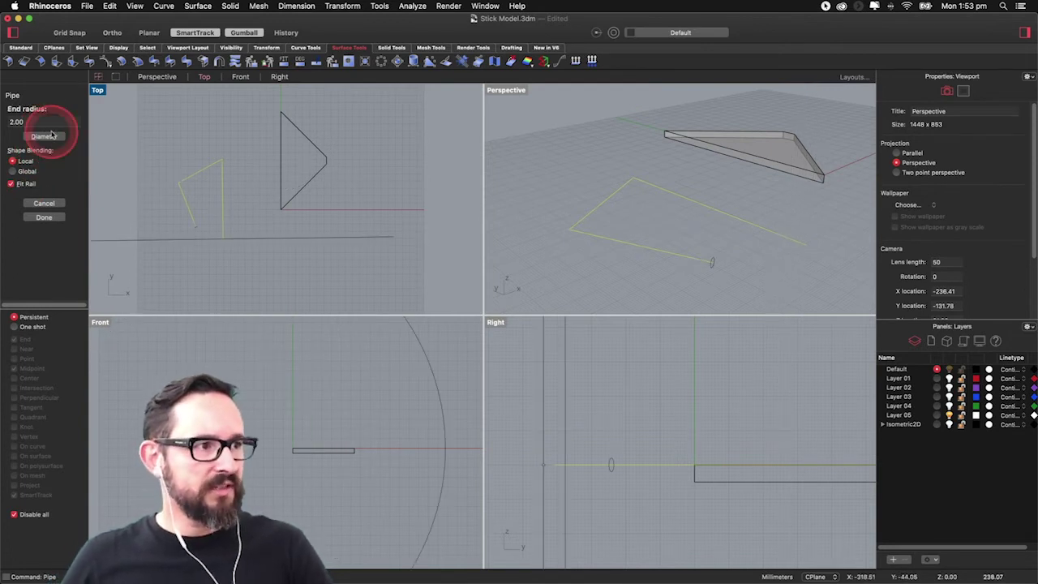
pyautogui.rightClick(51, 135)
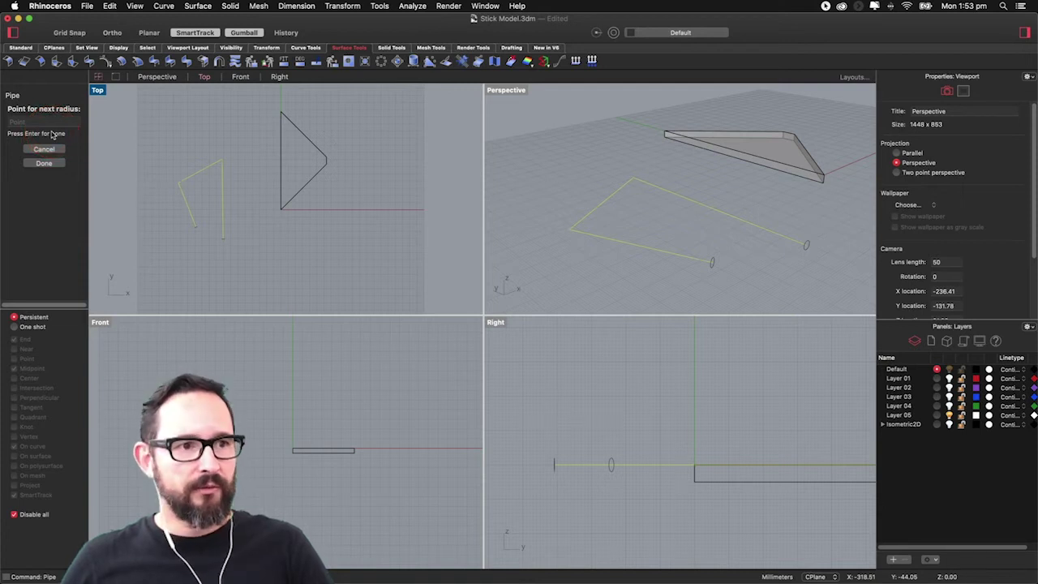
pyautogui.rightClick(51, 134)
pyautogui.click(514, 225)
pyautogui.click(105, 100)
pyautogui.click(552, 203)
pyautogui.click(633, 235)
pyautogui.moveTo(628, 237); pyautogui.dragTo(600, 186, button='right')
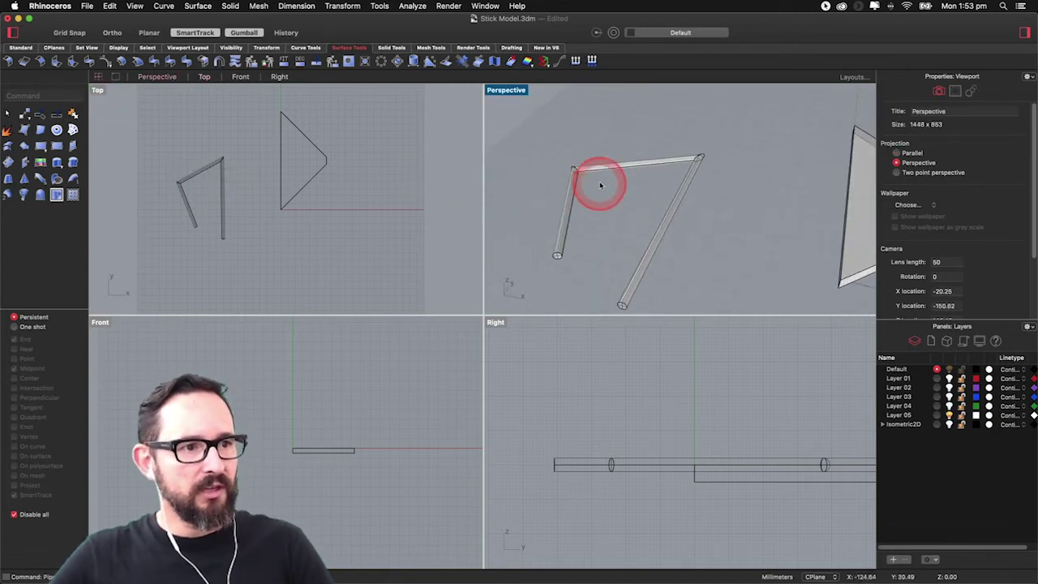
pyautogui.click(605, 166)
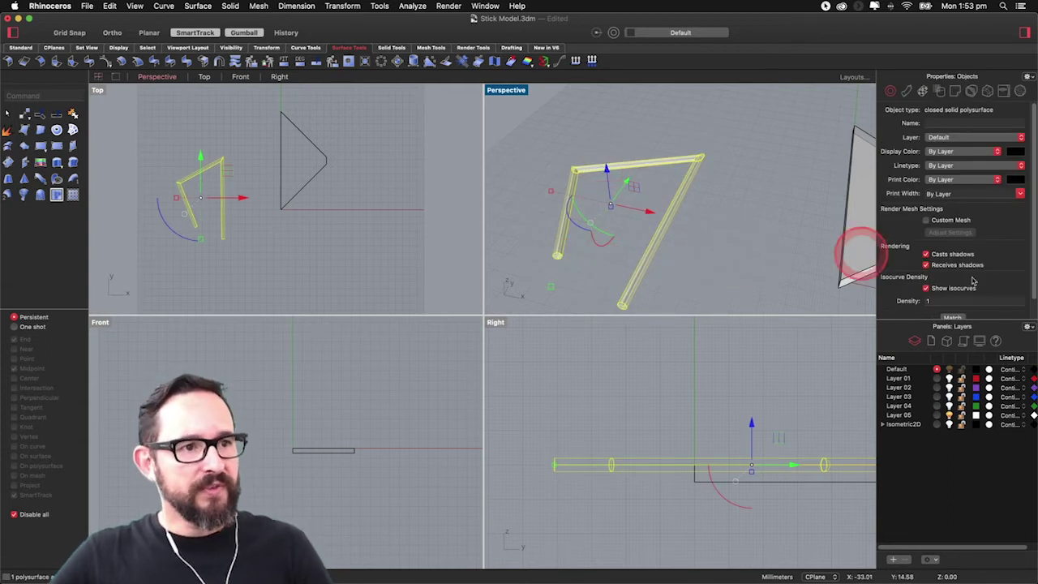
# - Start a polyline at the base plate's far corner with End and Midpoint snaps on, and draw its first segment 50 mm straight up
pyautogui.moveTo(733, 232)
pyautogui.mouseDown(button='right')
pyautogui.moveTo(746, 211)
pyautogui.moveTo(746, 222)
pyautogui.mouseUp(button='right')
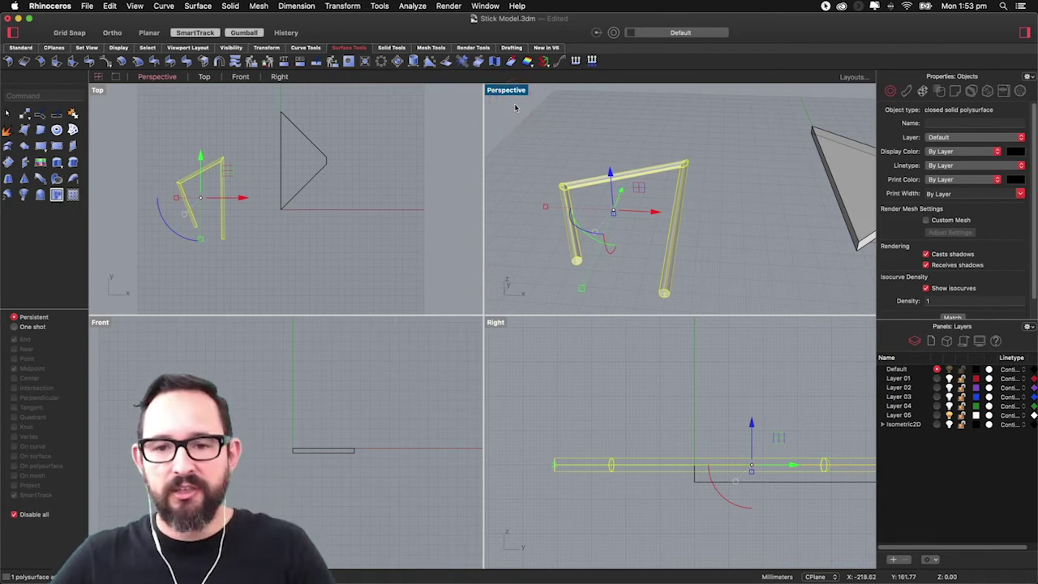
pyautogui.moveTo(661, 115); pyautogui.dragTo(670, 195, button='right')
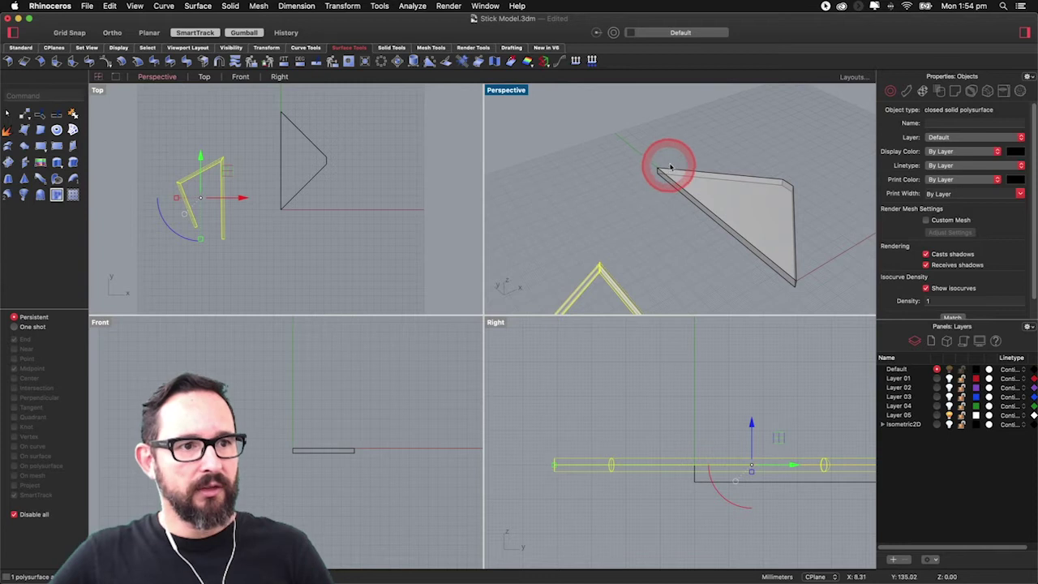
pyautogui.moveTo(760, 186); pyautogui.dragTo(701, 178, button='right')
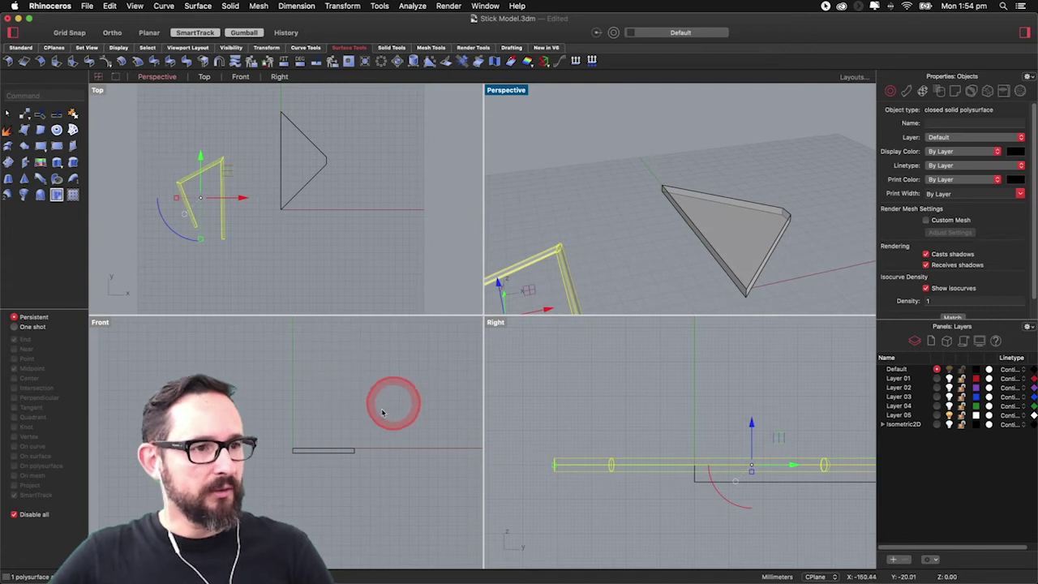
pyautogui.moveTo(346, 419); pyautogui.dragTo(309, 426, button='right')
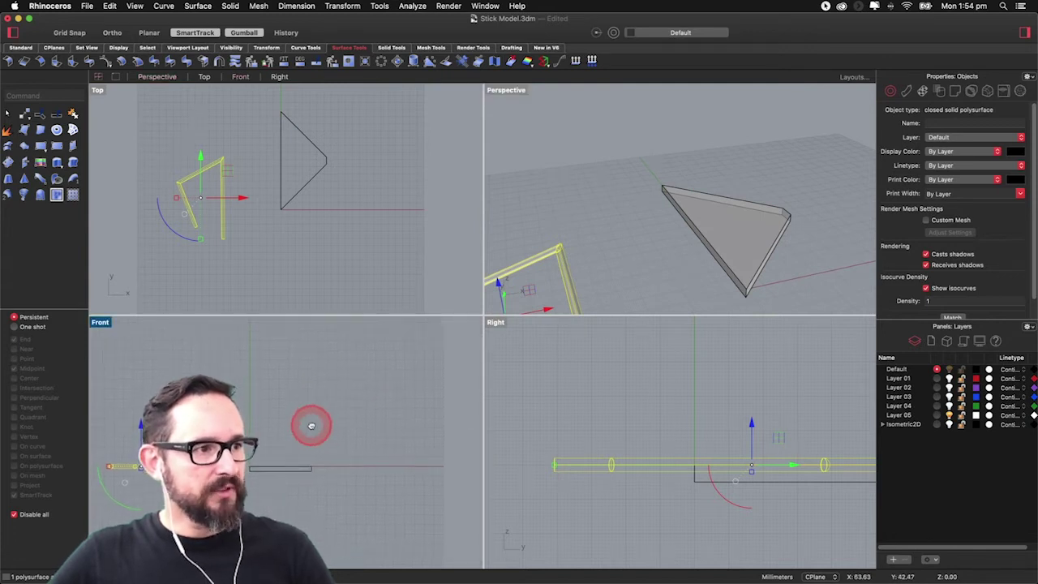
pyautogui.click(306, 47)
pyautogui.write('polyline')
pyautogui.press('Return')
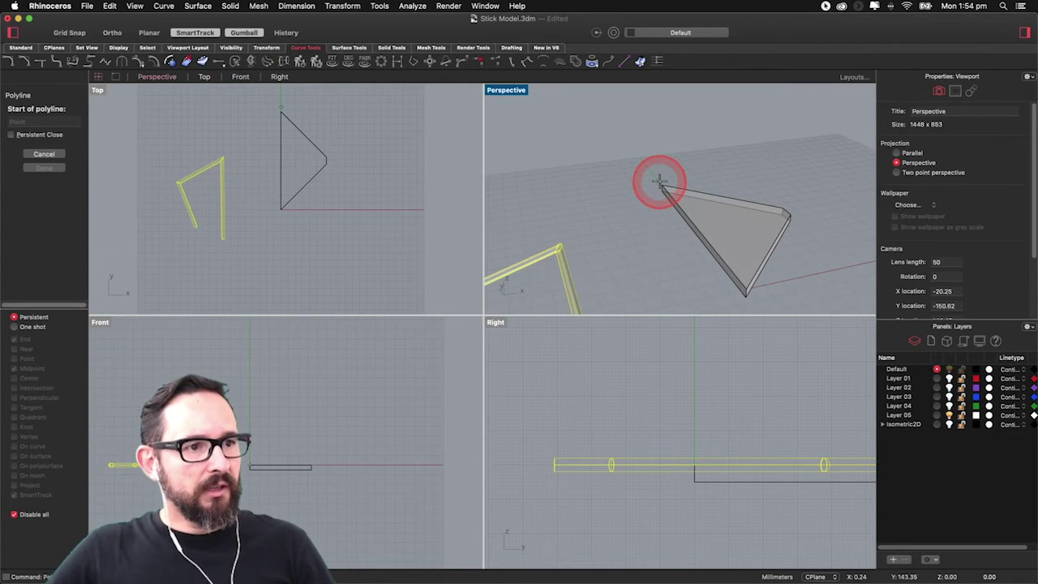
pyautogui.click(14, 514)
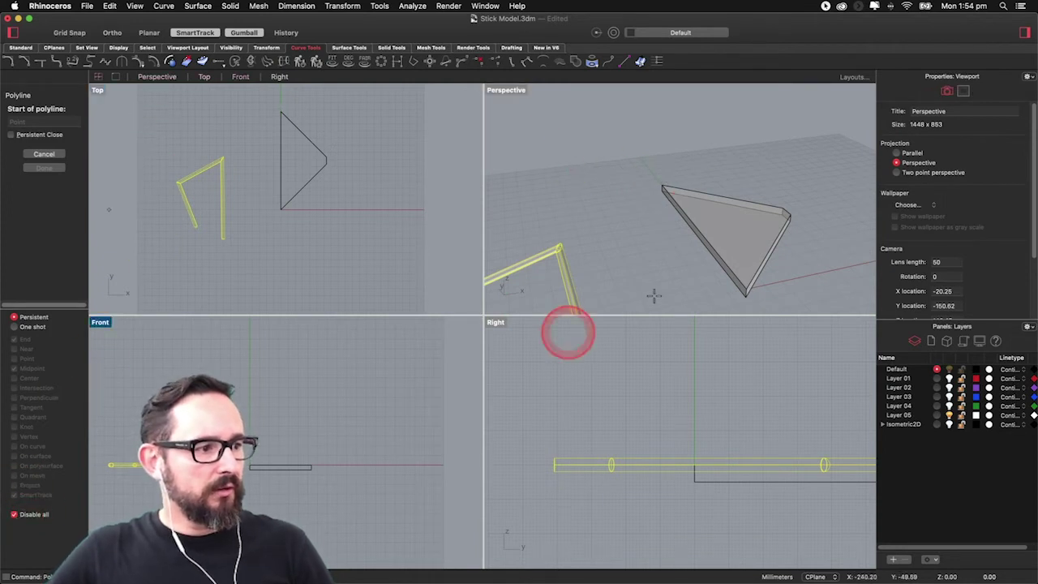
pyautogui.click(662, 186)
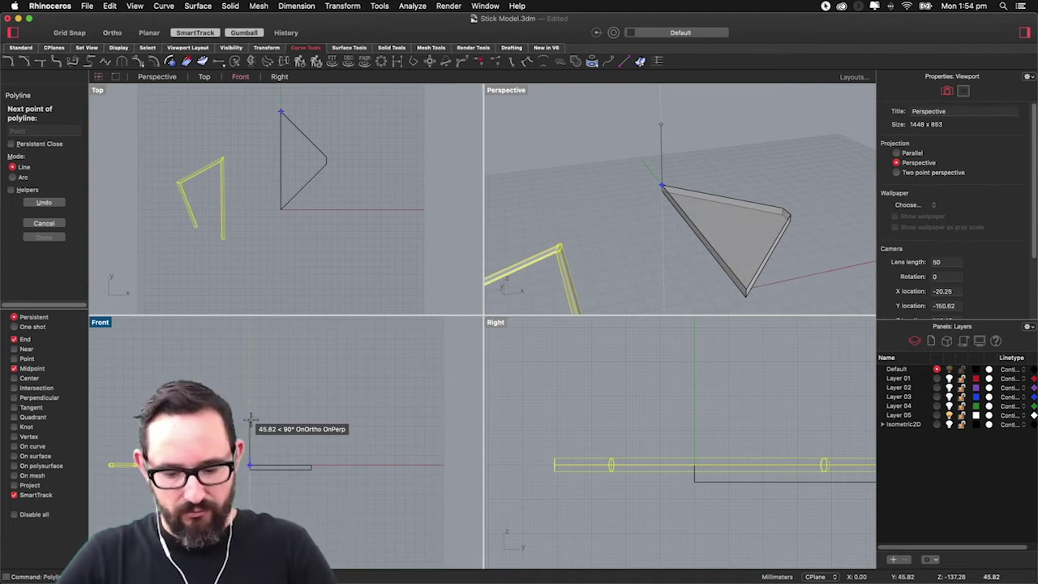
pyautogui.press('Return')
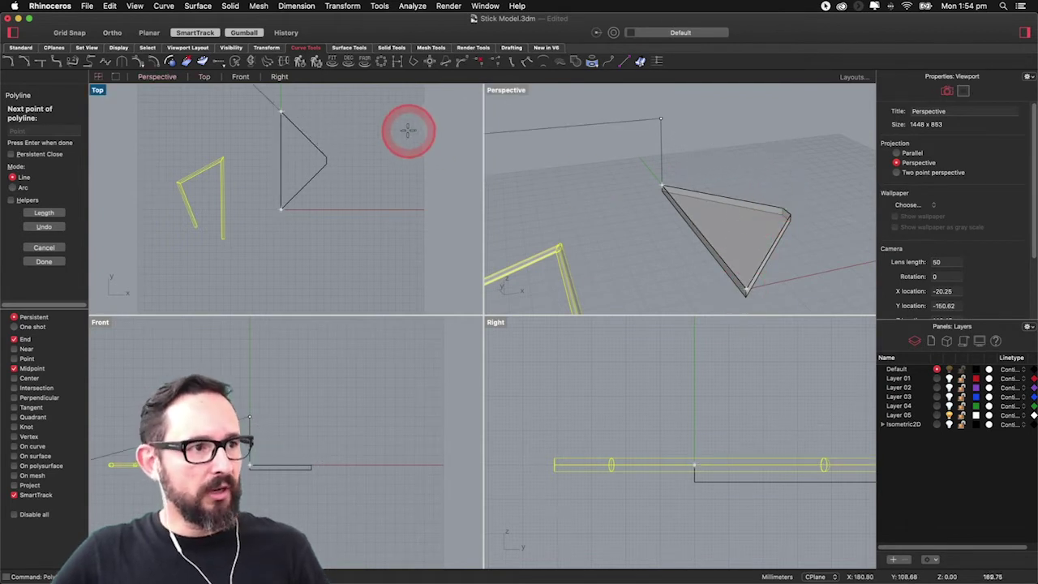
# - With Planar on and object snaps off, add a 90 mm horizontal segment above and parallel to the plate's slanted edge
pyautogui.click(149, 33)
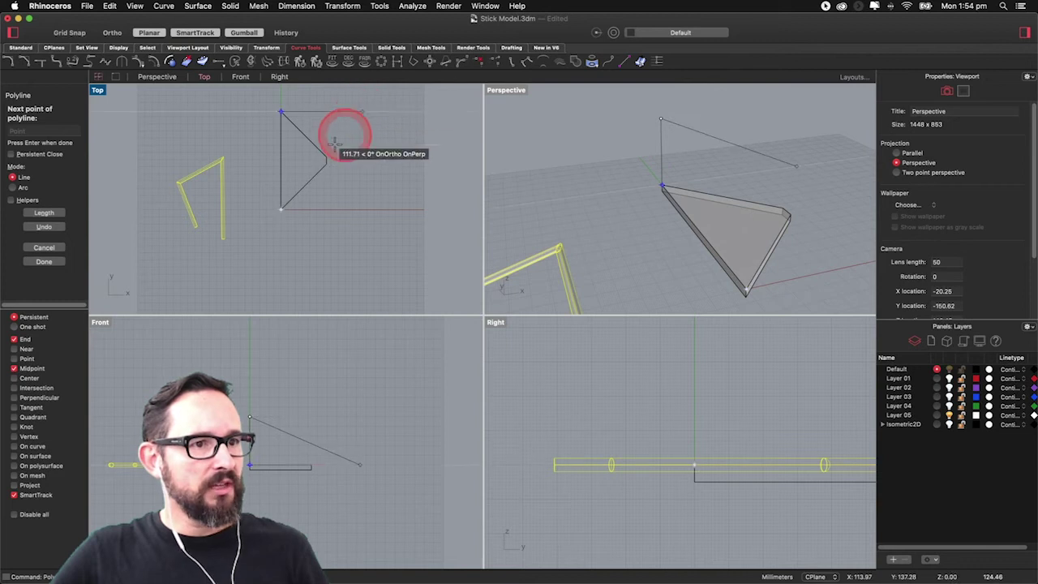
pyautogui.click(13, 515)
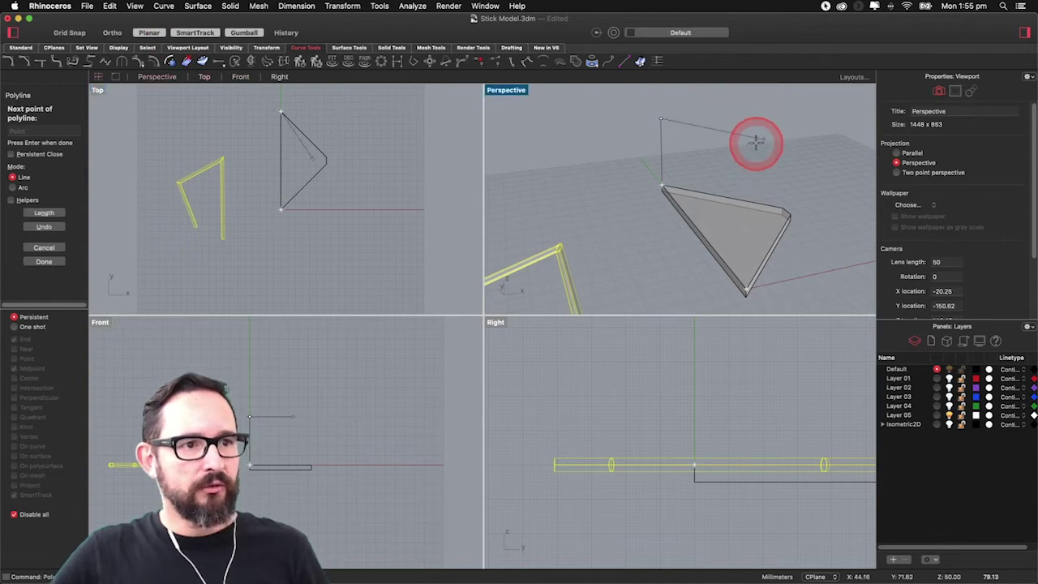
pyautogui.click(603, 253)
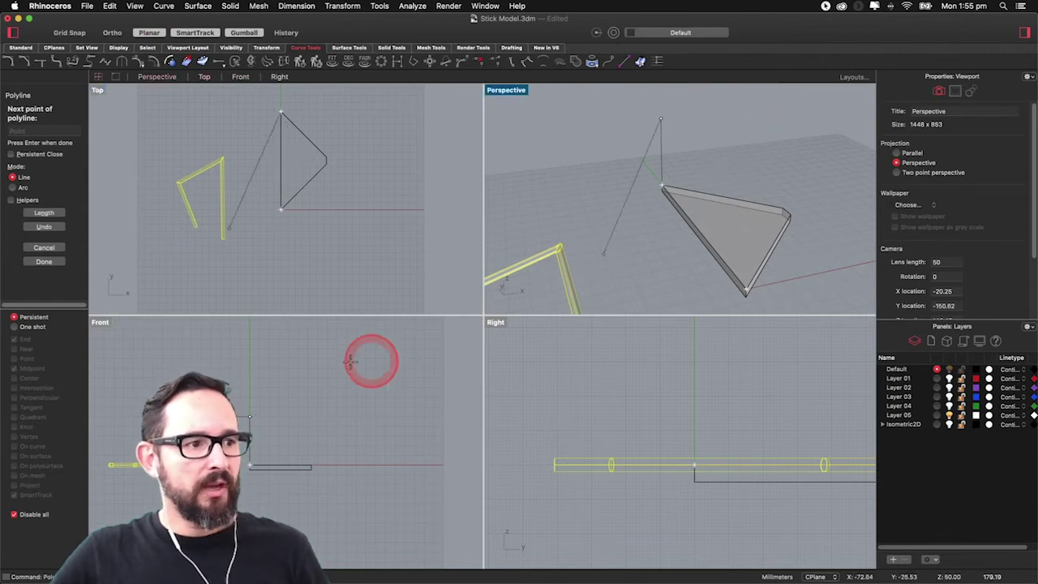
pyautogui.click(489, 336)
pyautogui.click(702, 223)
pyautogui.click(725, 127)
pyautogui.click(348, 139)
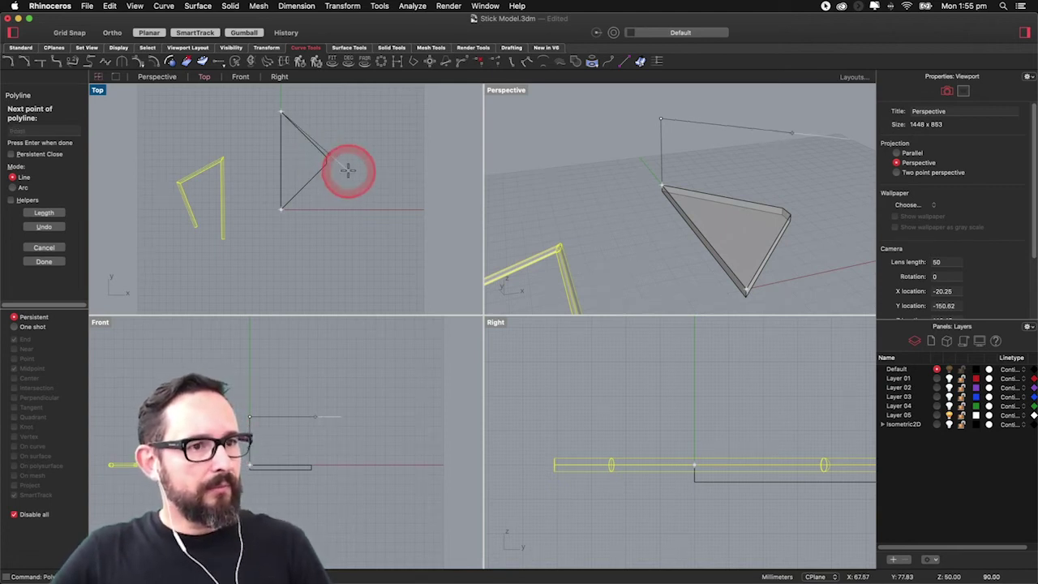
pyautogui.keyDown('shift'); pyautogui.click(348, 170); pyautogui.keyUp('shift')
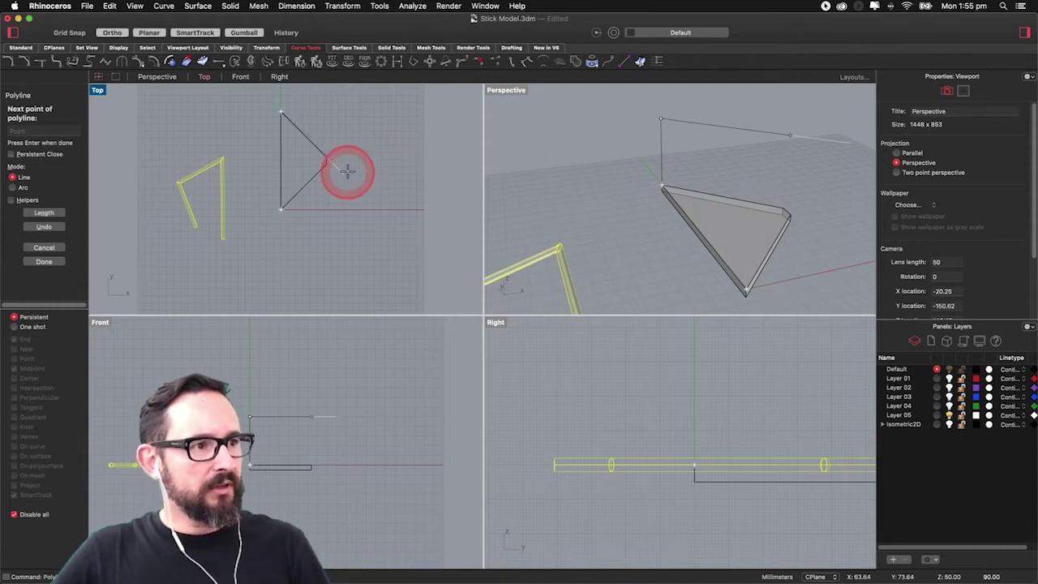
pyautogui.keyDown('shift'); pyautogui.click(348, 171); pyautogui.keyUp('shift')
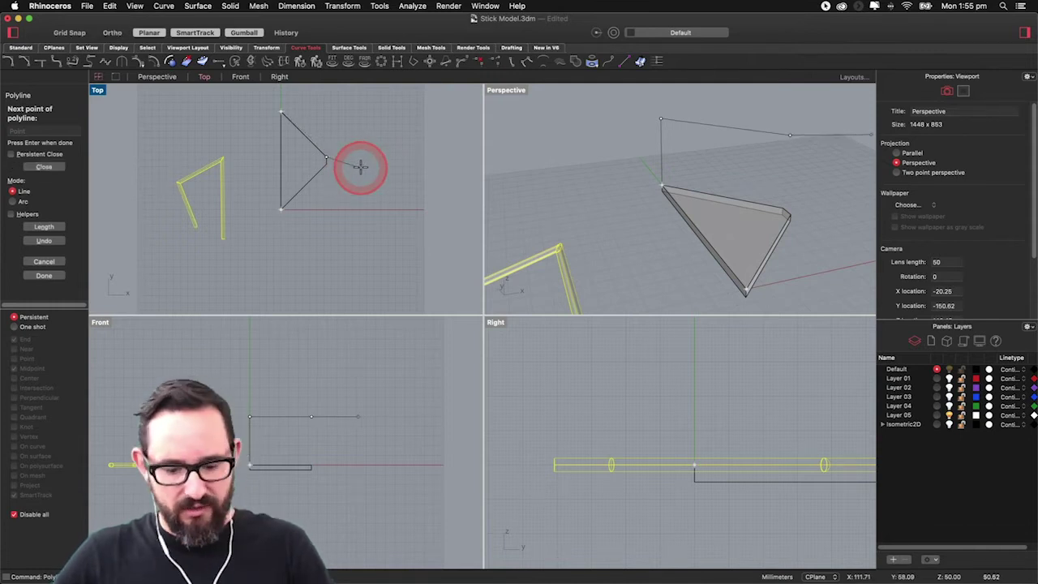
# - Add a 10 mm segment and one parallel to the plate's other slanted edge, close the polyline, and turn object snaps back on
pyautogui.moveTo(361, 166); pyautogui.dragTo(361, 167)
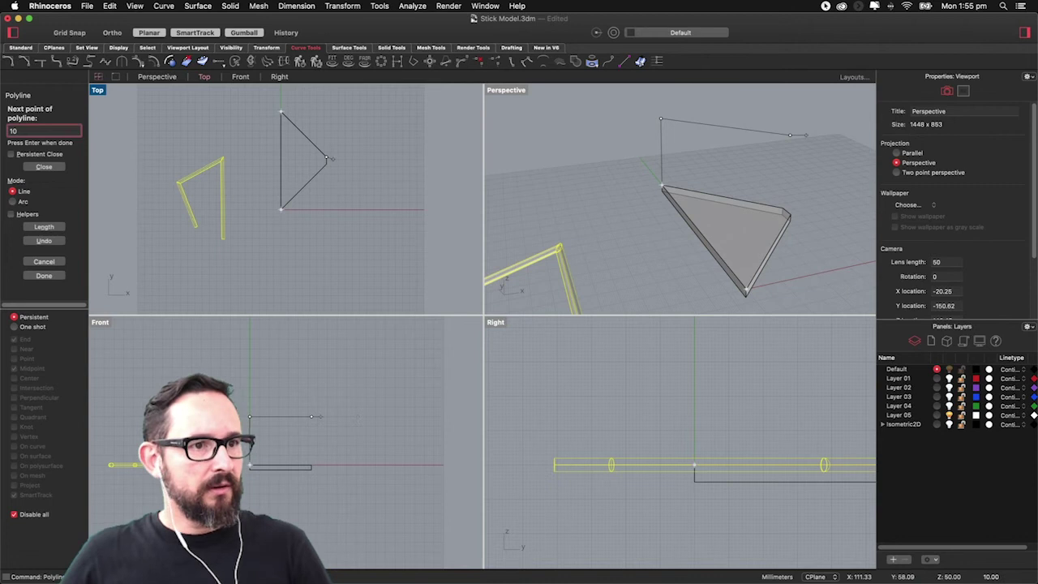
pyautogui.click(316, 208)
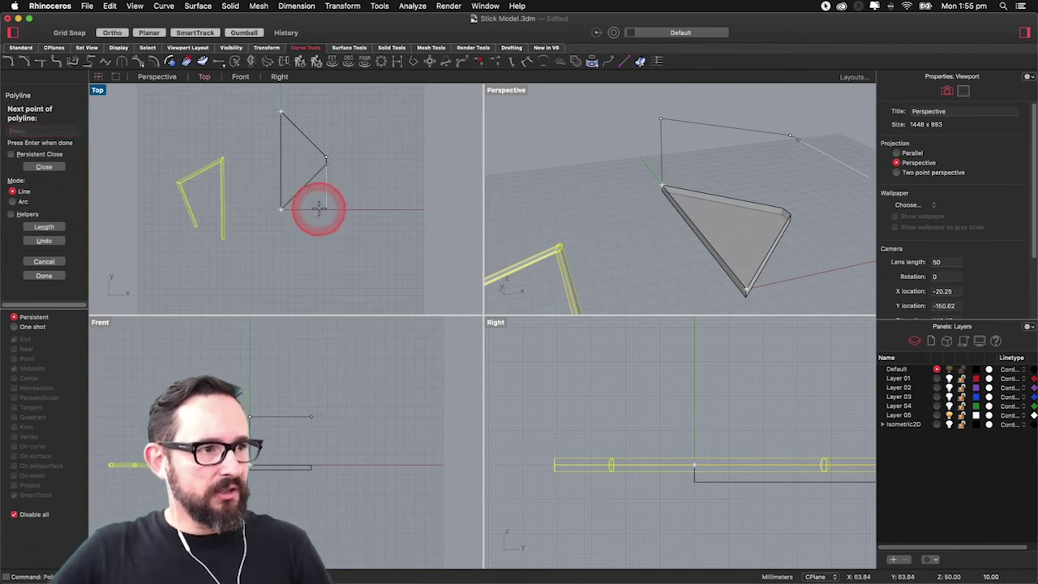
pyautogui.click(319, 209)
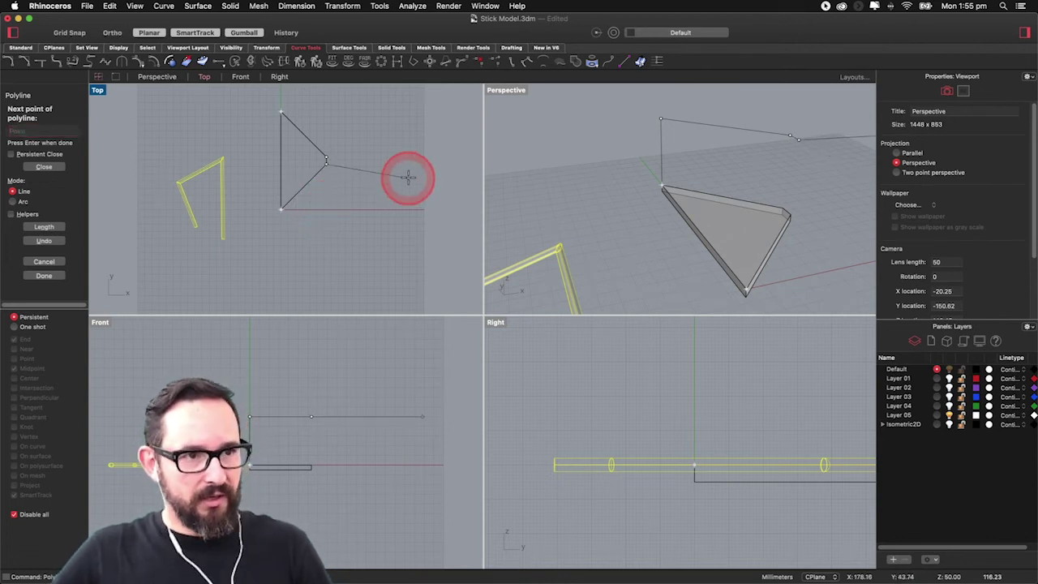
pyautogui.moveTo(391, 174); pyautogui.dragTo(257, 126)
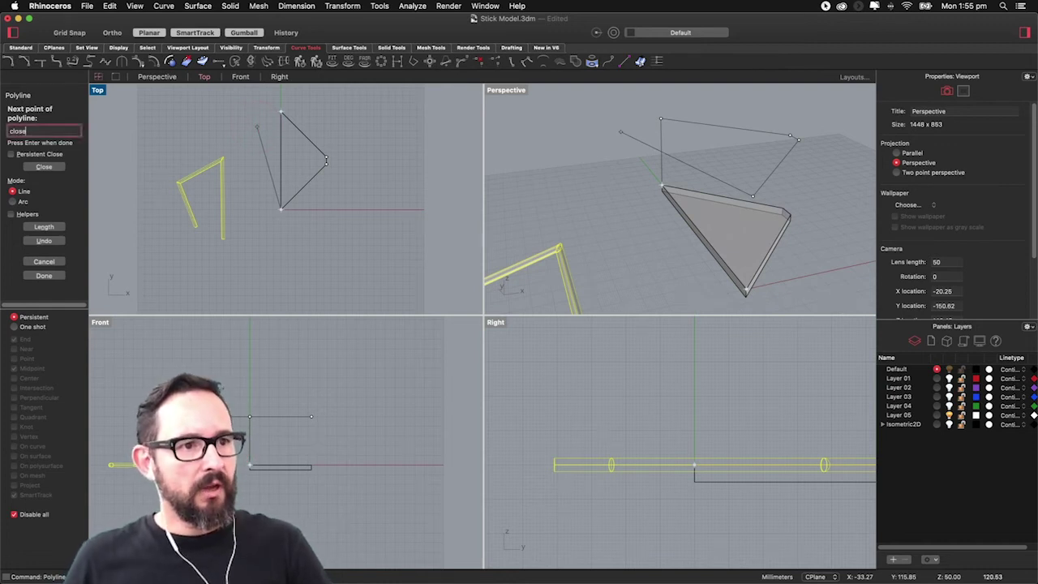
pyautogui.click(664, 189)
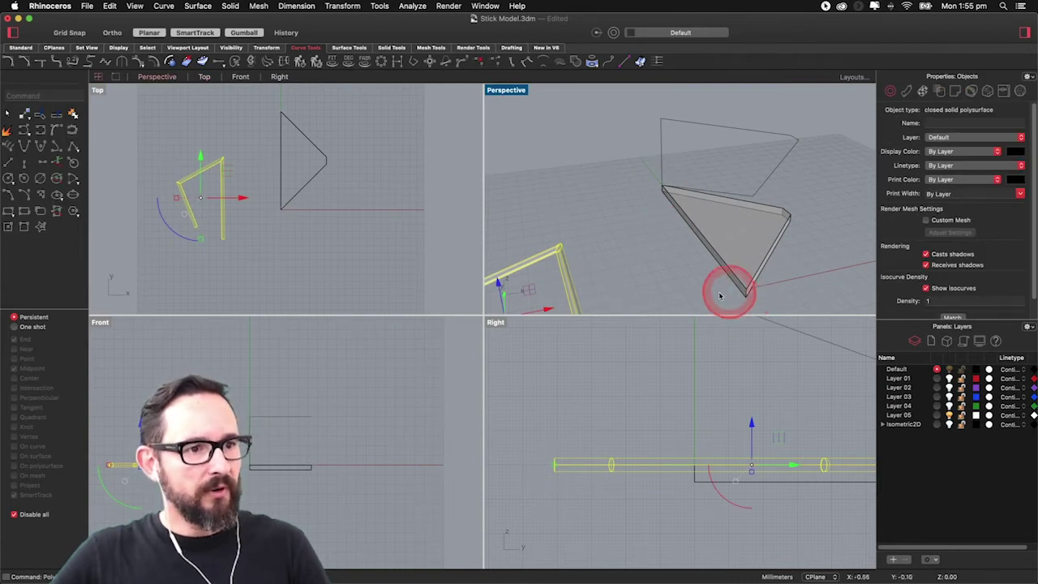
pyautogui.click(14, 515)
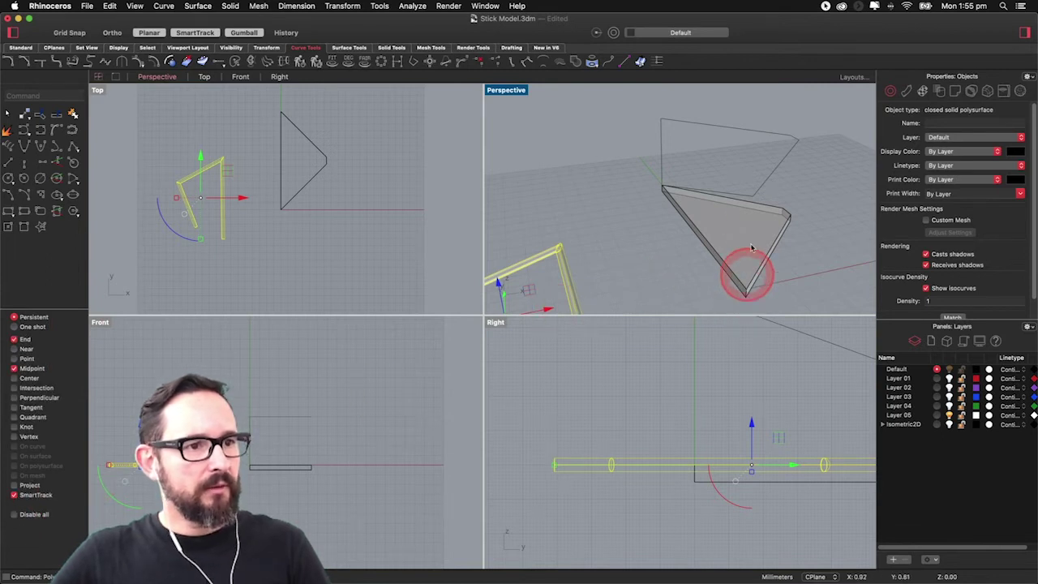
# - Explode the extruded base plate into separate surfaces and undo the explode
pyautogui.click(747, 195)
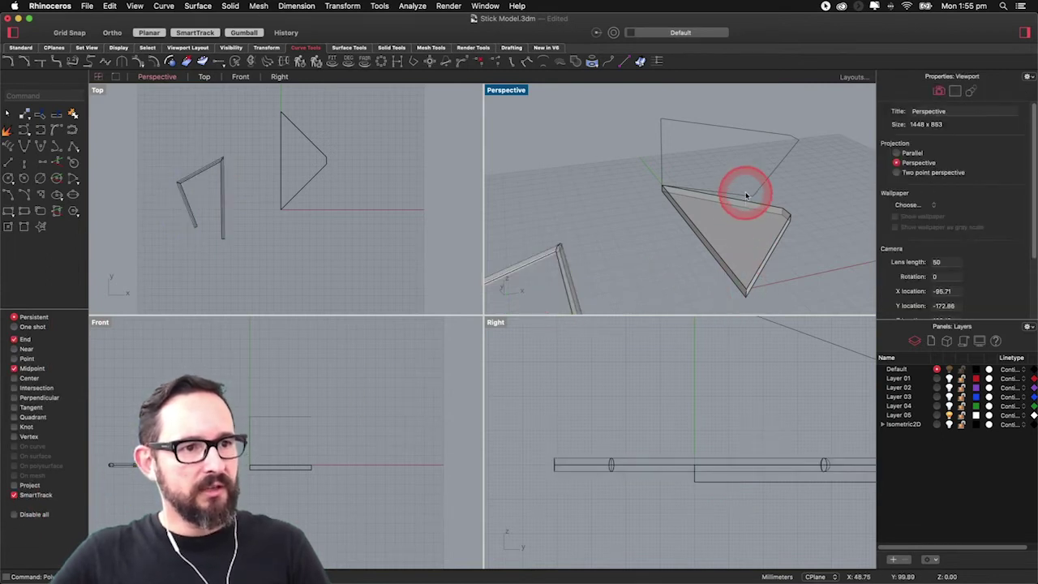
pyautogui.click(766, 181)
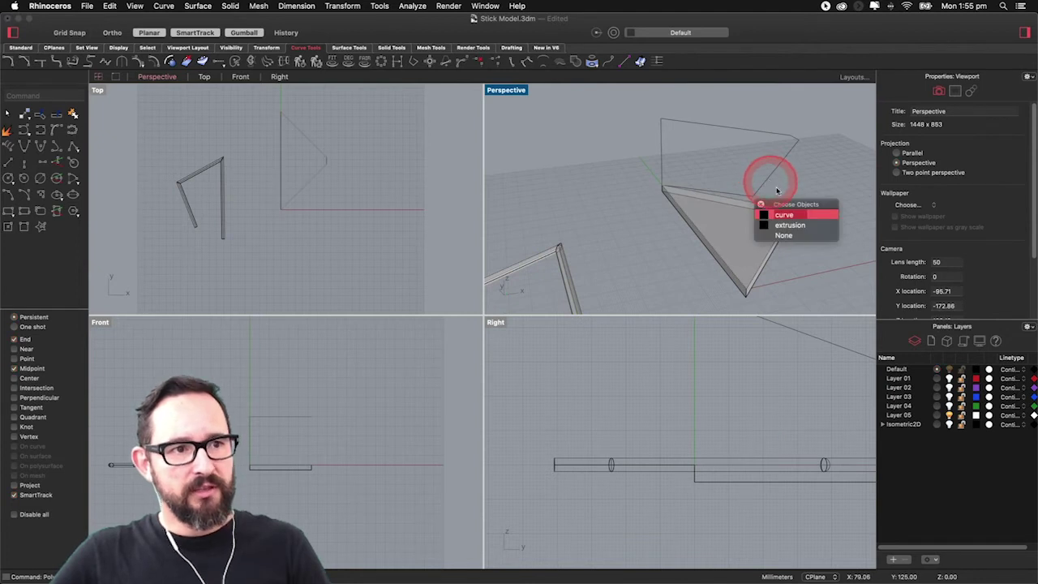
pyautogui.click(783, 215)
pyautogui.click(777, 207)
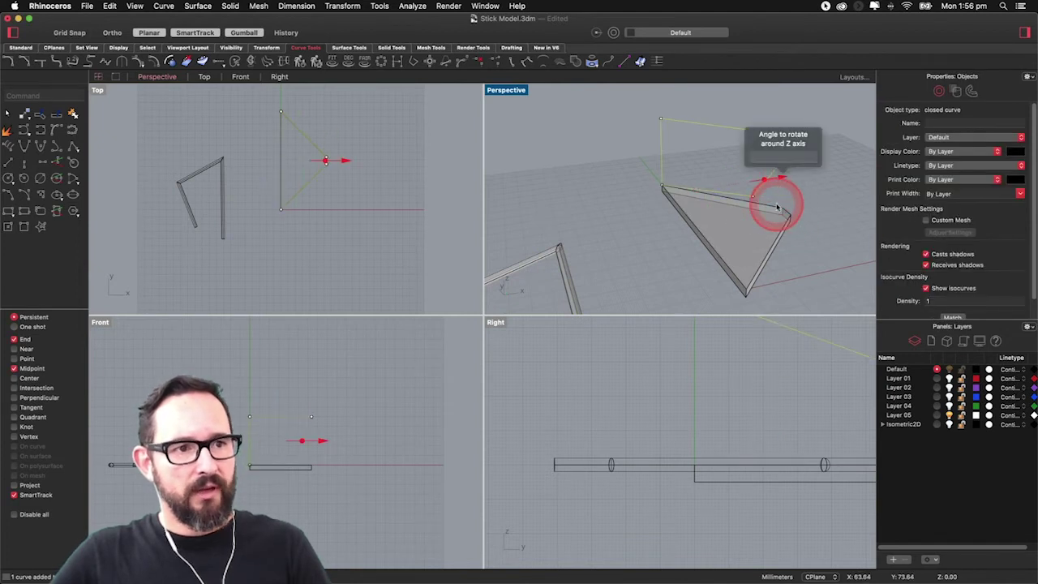
pyautogui.write('Explode')
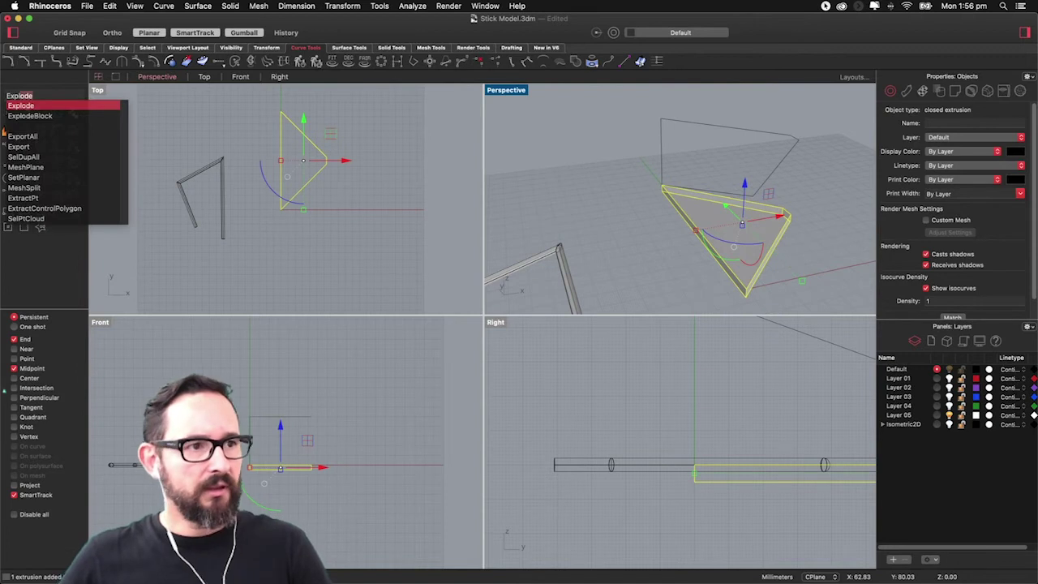
pyautogui.press('Return')
pyautogui.click(779, 204)
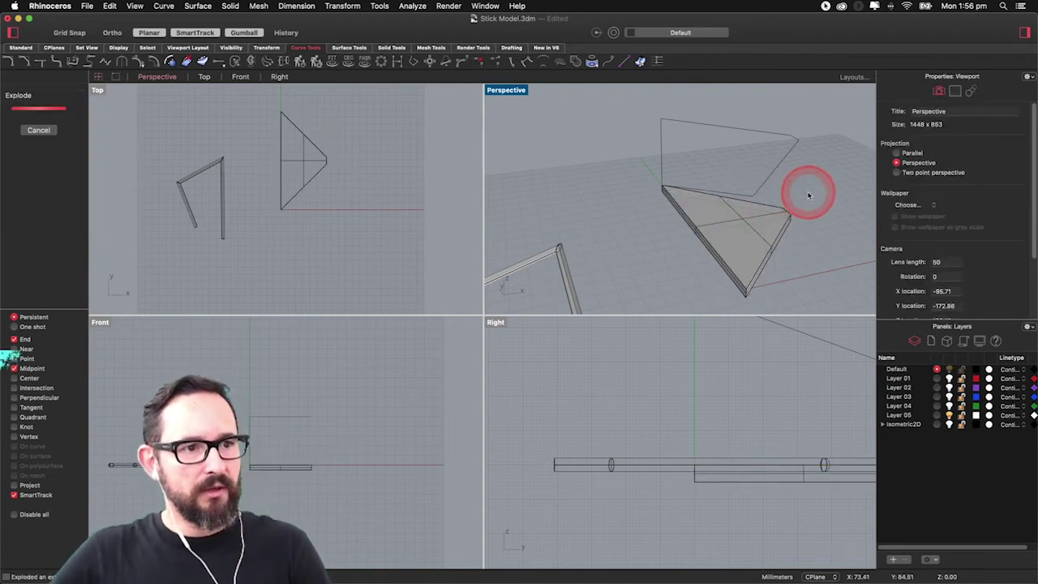
pyautogui.click(784, 174)
pyautogui.click(784, 172)
pyautogui.click(787, 177)
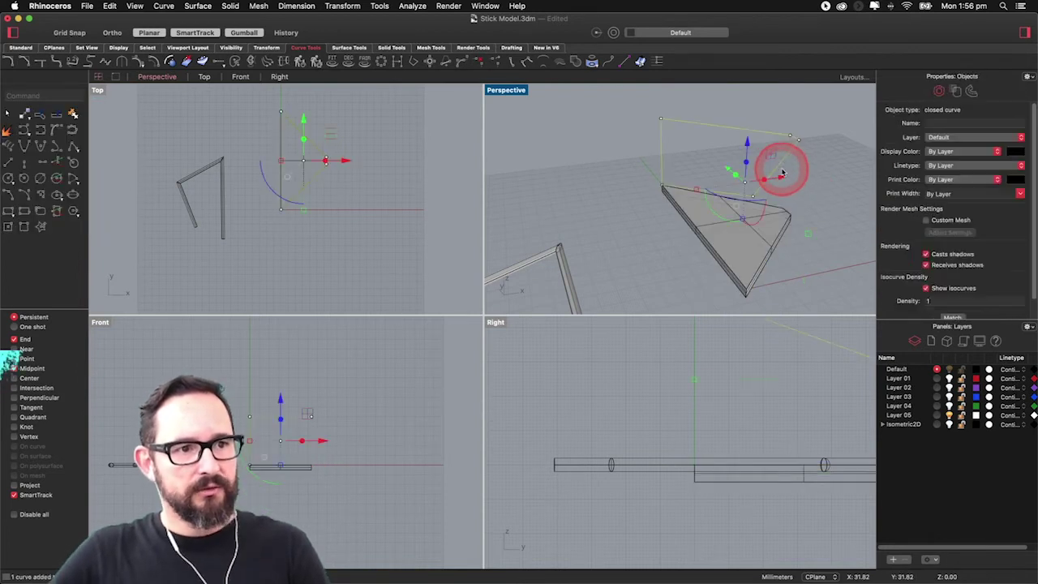
pyautogui.click(760, 226)
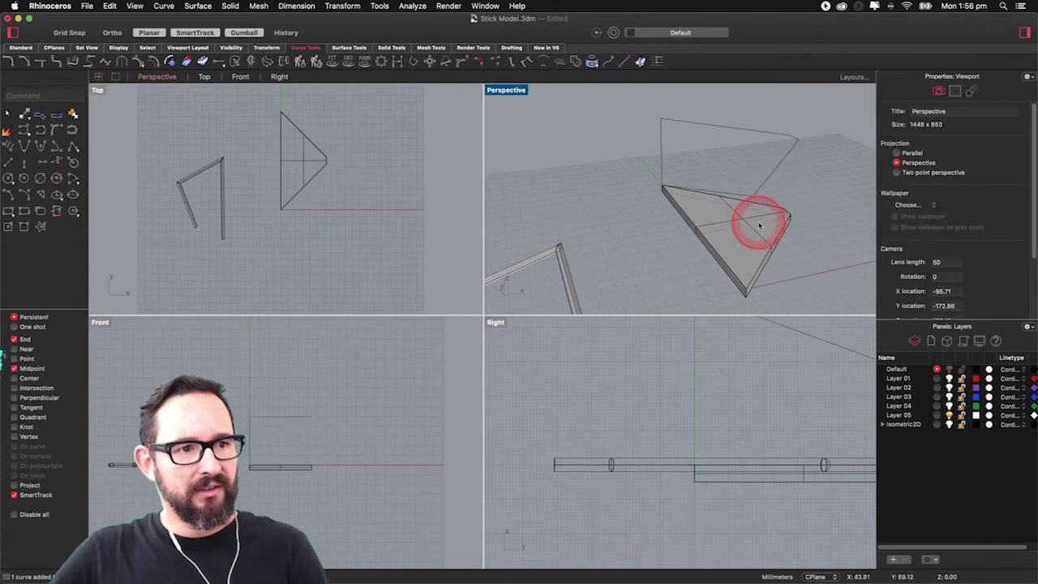
pyautogui.click(771, 223)
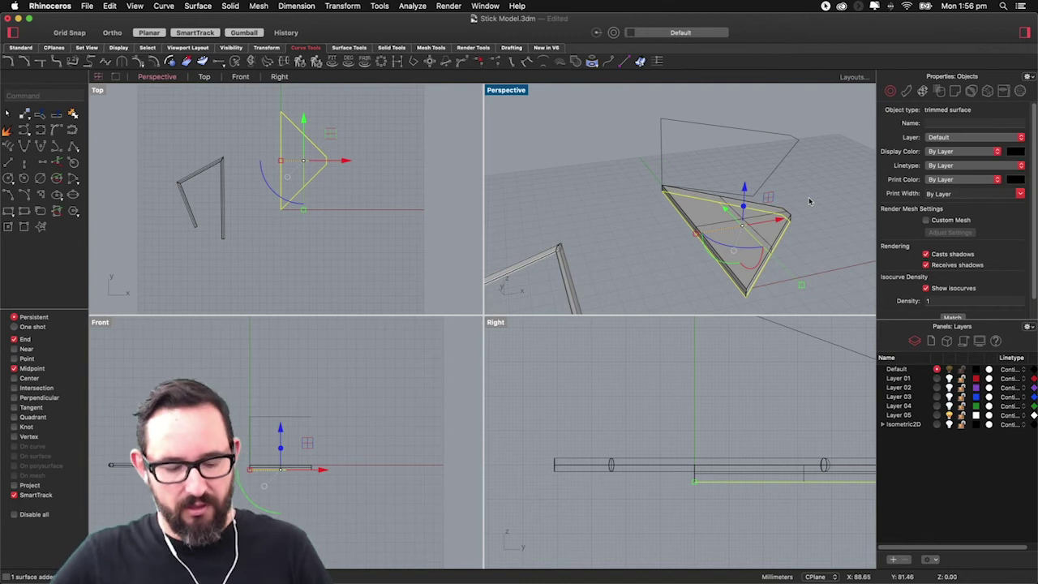
pyautogui.click(808, 200)
pyautogui.press('super+z')
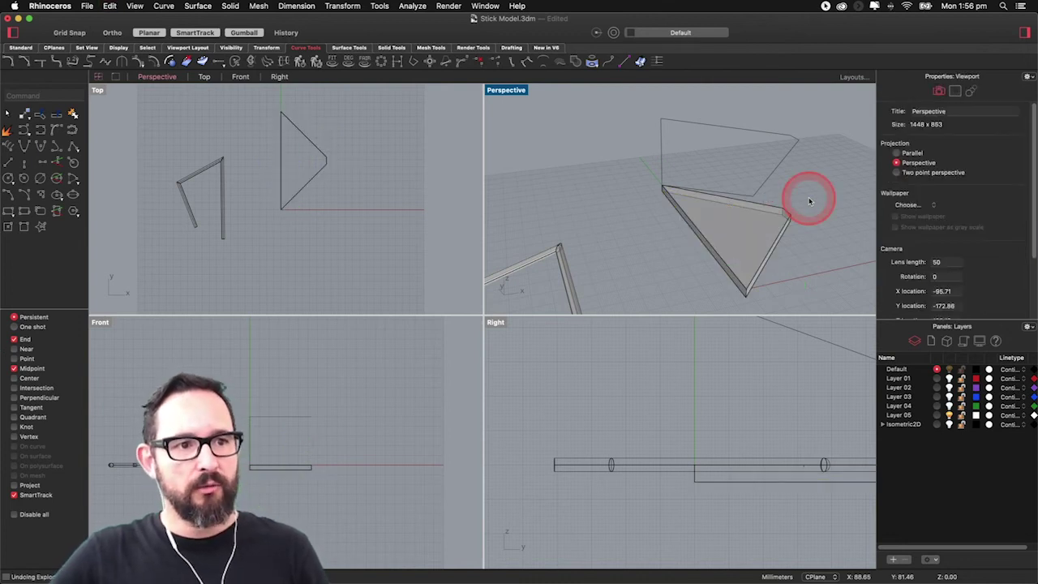
# - Explode the closed polyline above the plate and delete the diagonal closing segment that runs down to the plate
pyautogui.click(793, 172)
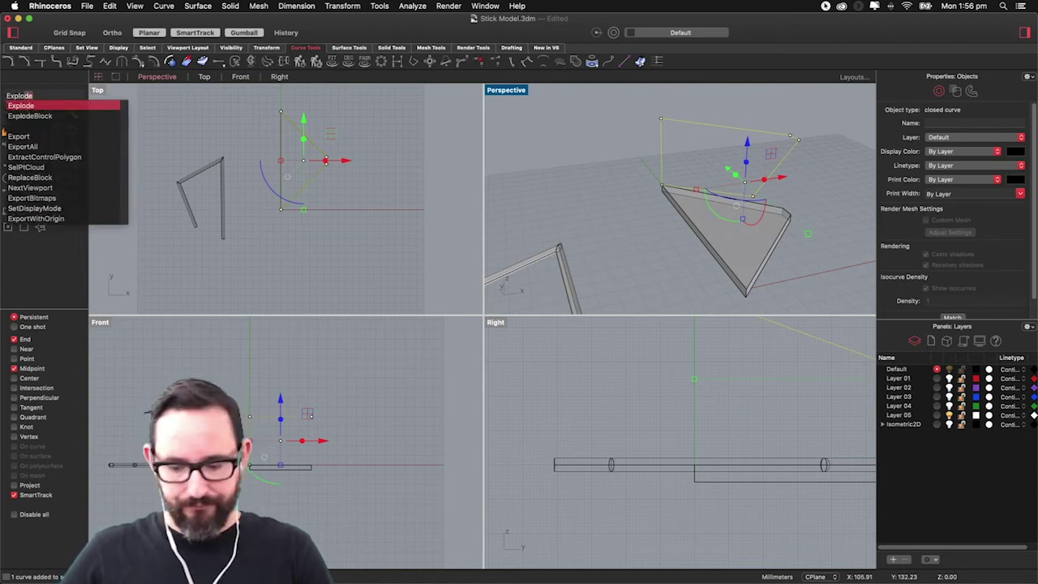
pyautogui.press('Return')
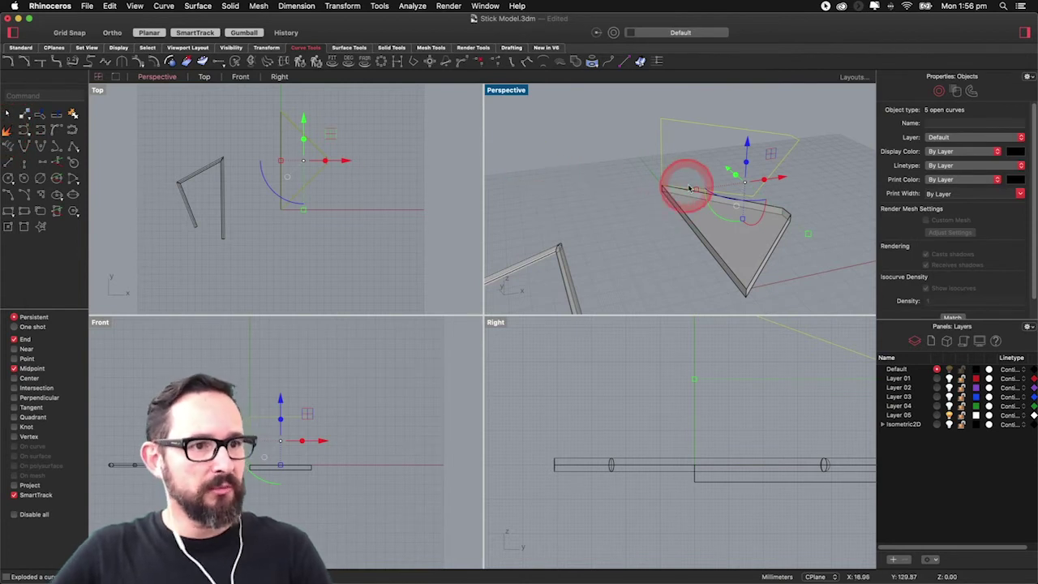
pyautogui.click(773, 182)
pyautogui.click(739, 195)
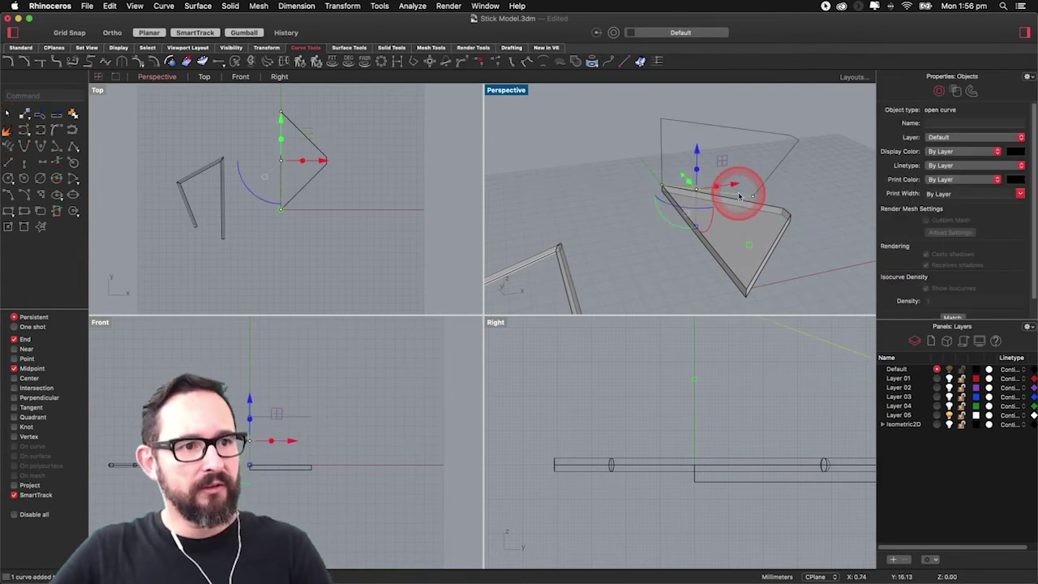
pyautogui.press('Delete')
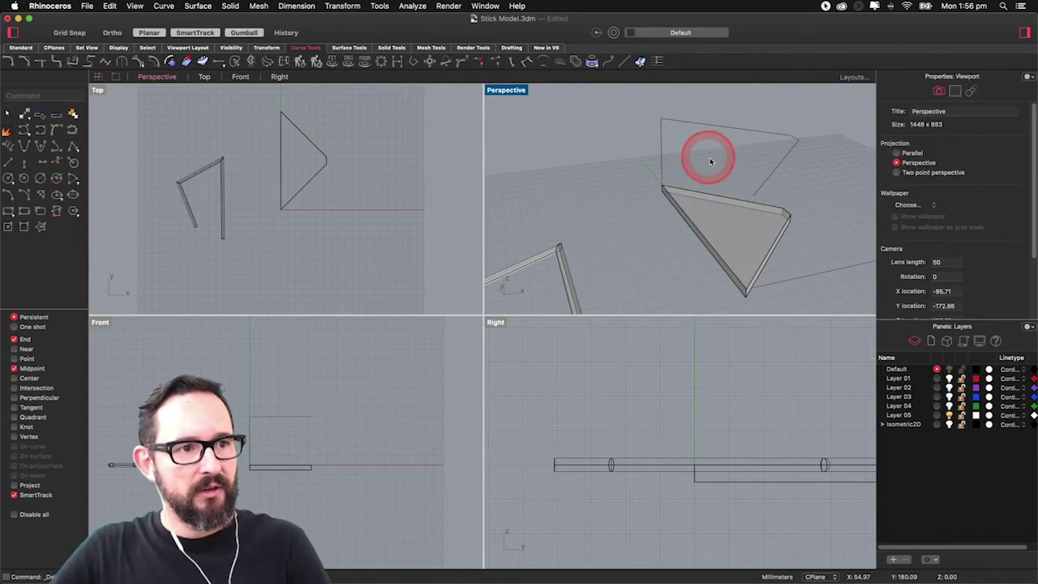
# - Draw a vertical polyline segment from the open end of the frame down to the base plate's corner below it
pyautogui.write('lyline')
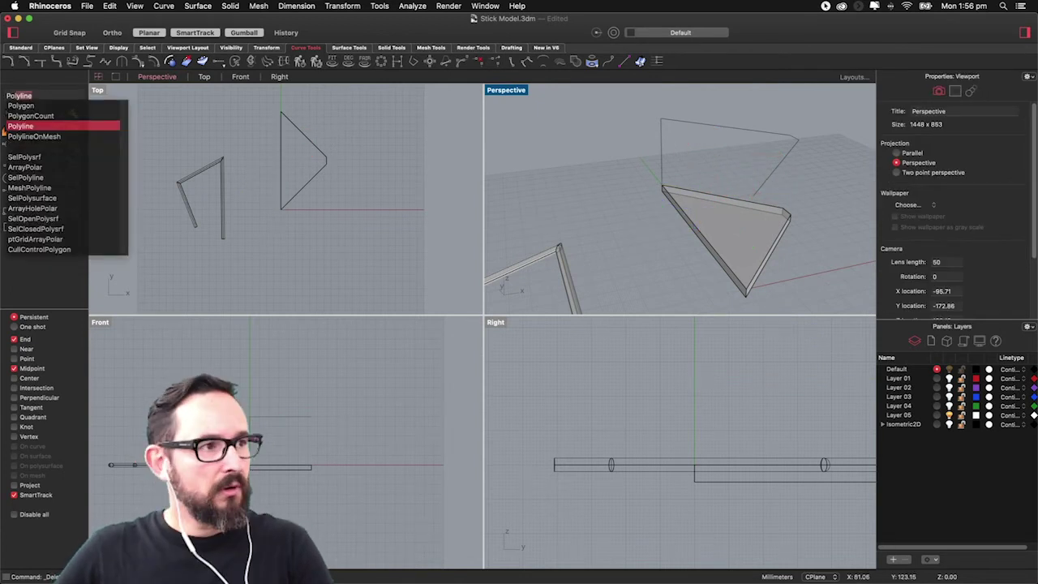
pyautogui.press('Return')
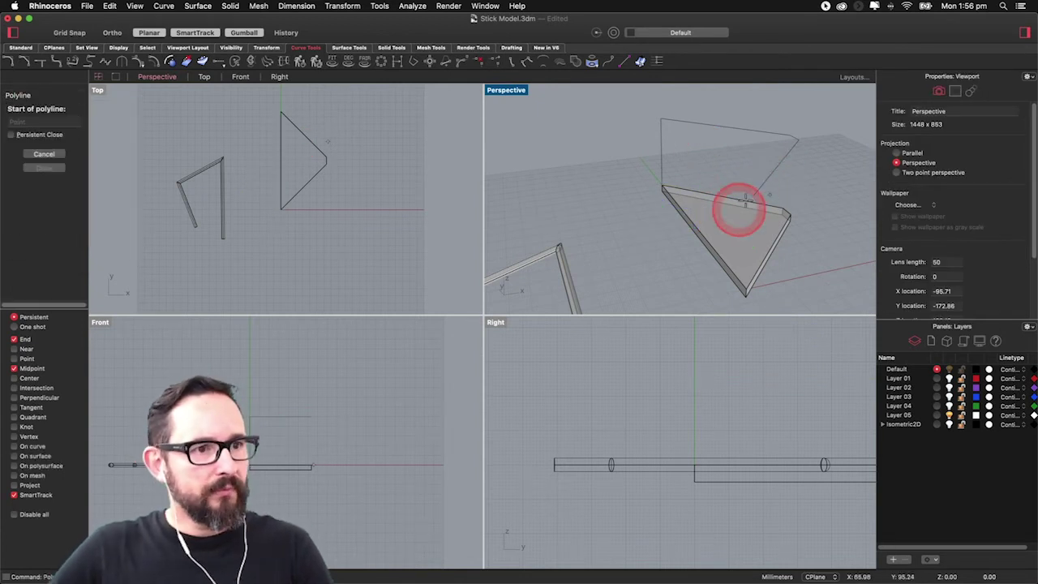
pyautogui.click(754, 195)
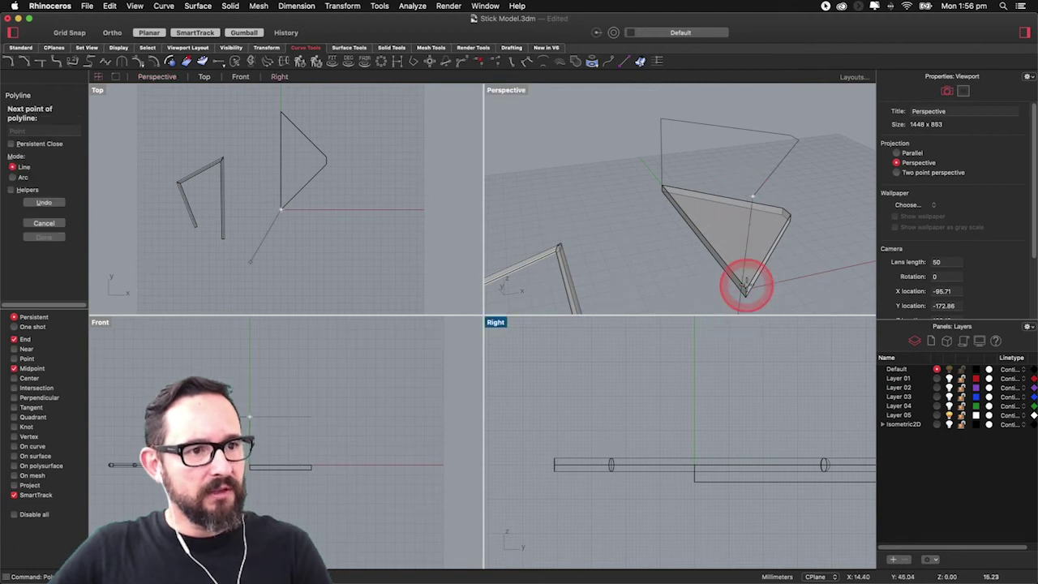
pyautogui.click(766, 278)
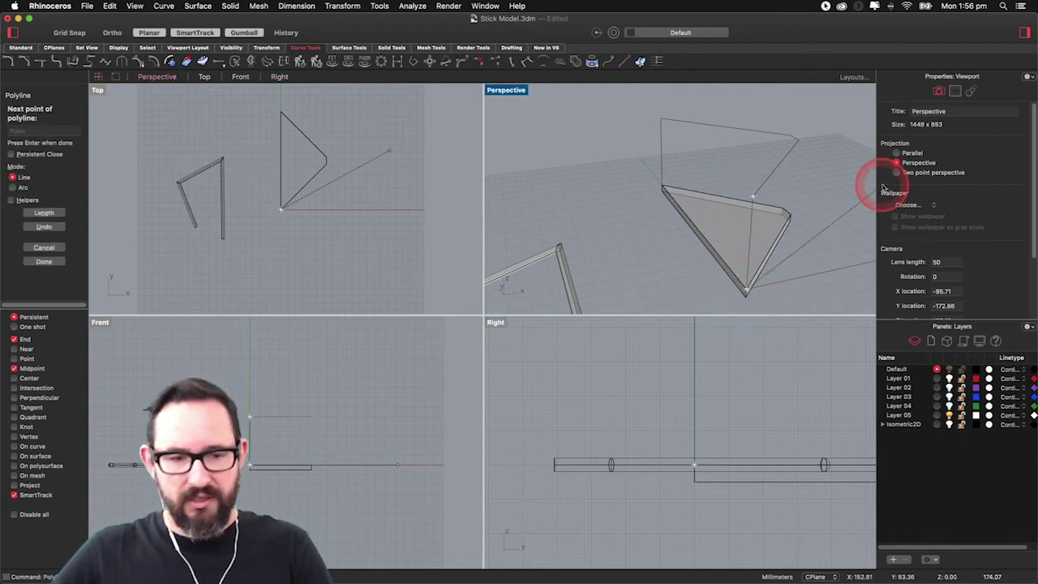
pyautogui.press('Return')
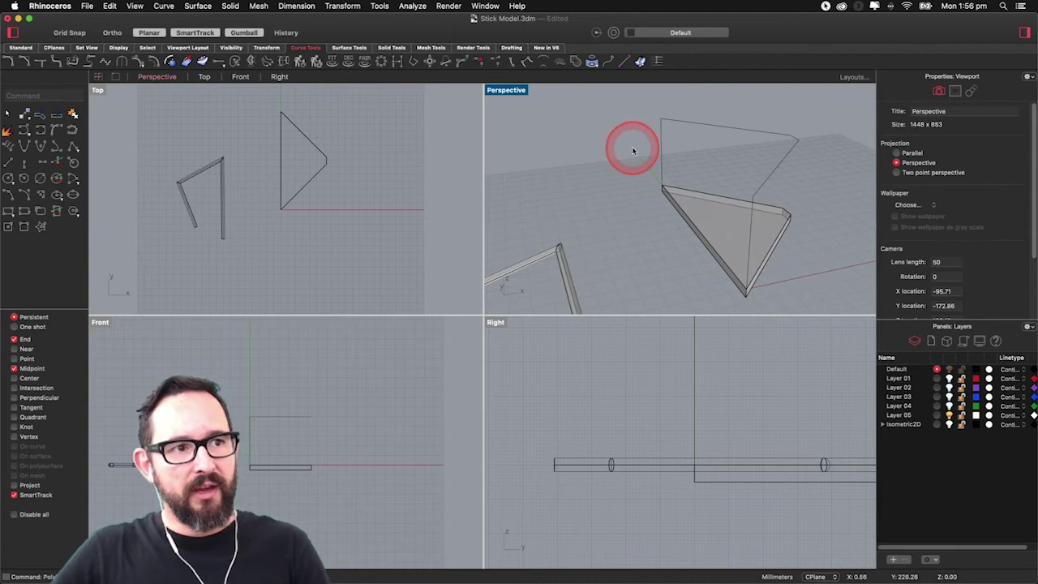
pyautogui.click(686, 148)
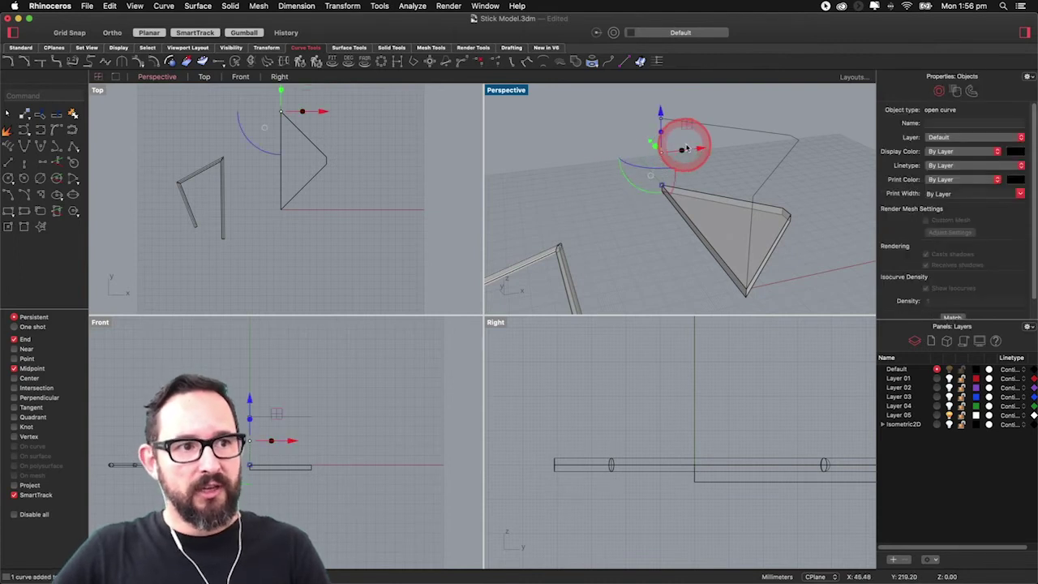
pyautogui.click(711, 155)
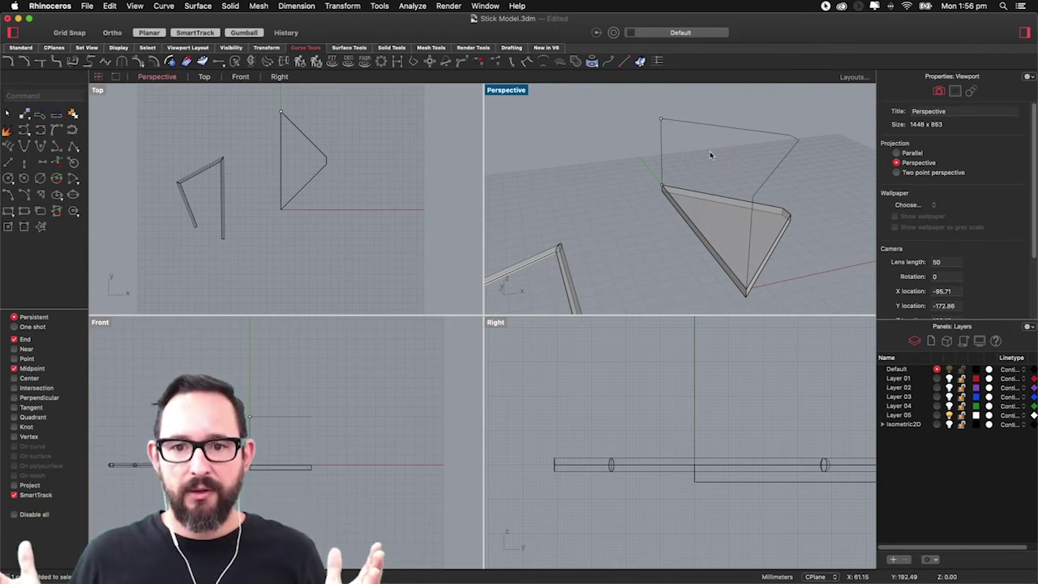
pyautogui.click(710, 153)
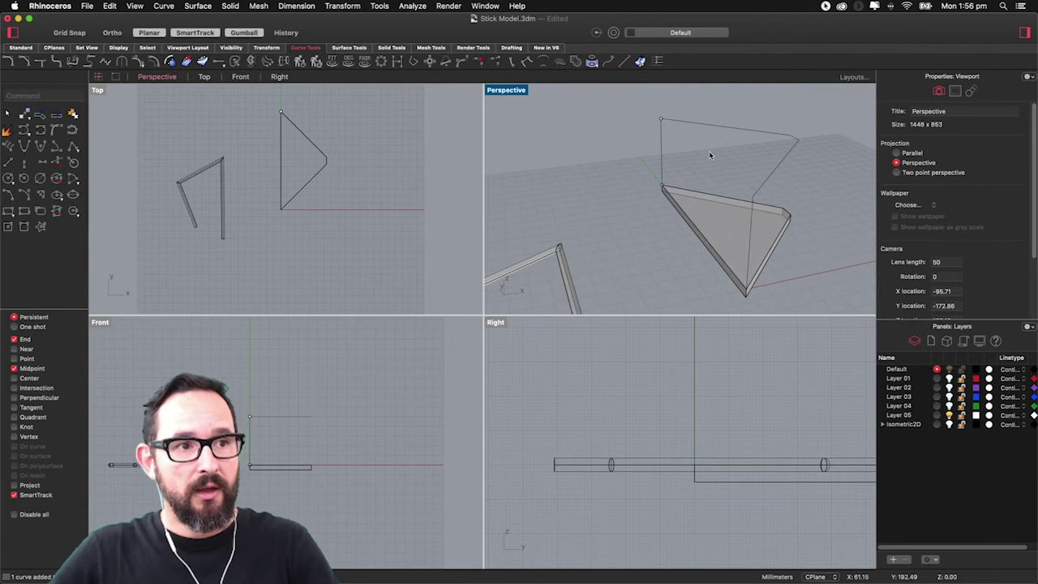
pyautogui.click(711, 155)
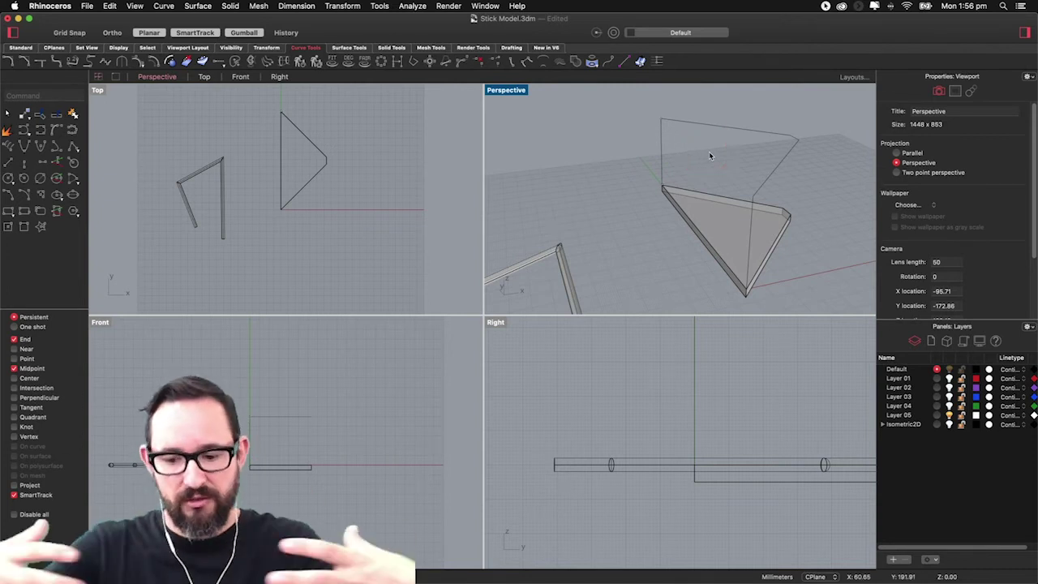
pyautogui.click(674, 149)
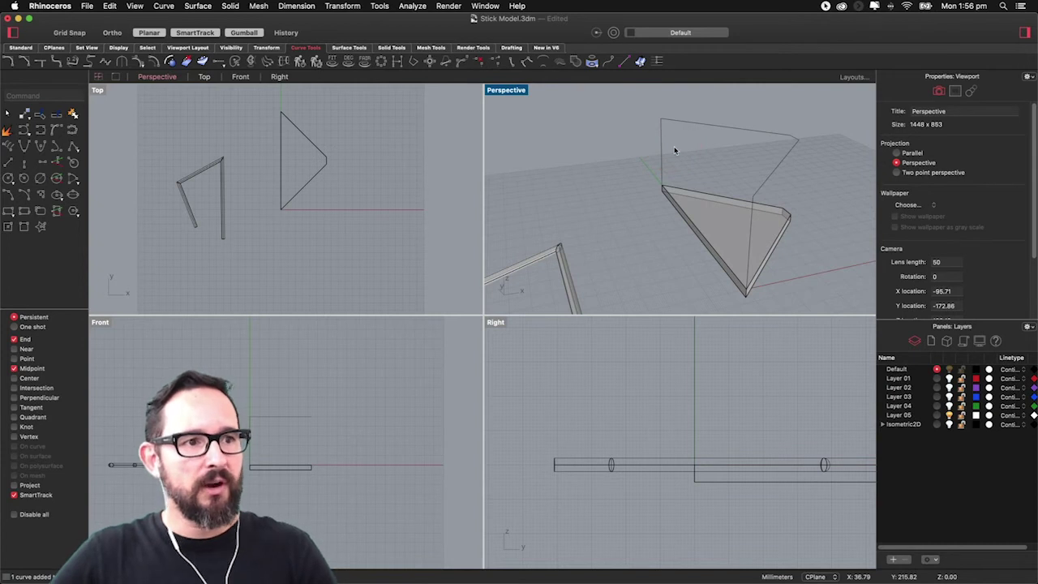
# - Join the two vertical segments and the upper segments into one open frame curve
pyautogui.click(665, 153)
pyautogui.write('join')
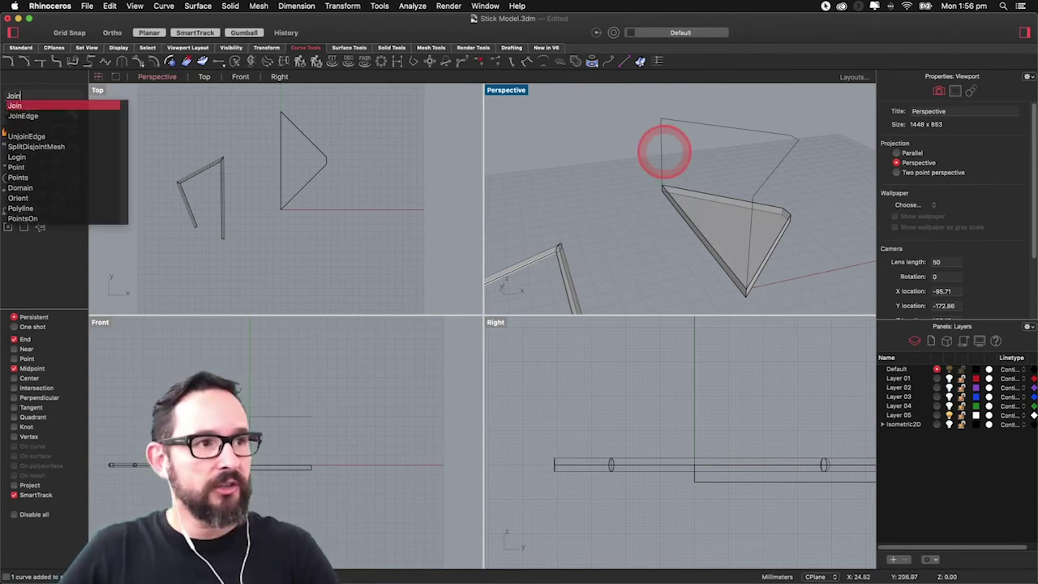
pyautogui.press('Return')
pyautogui.click(665, 145)
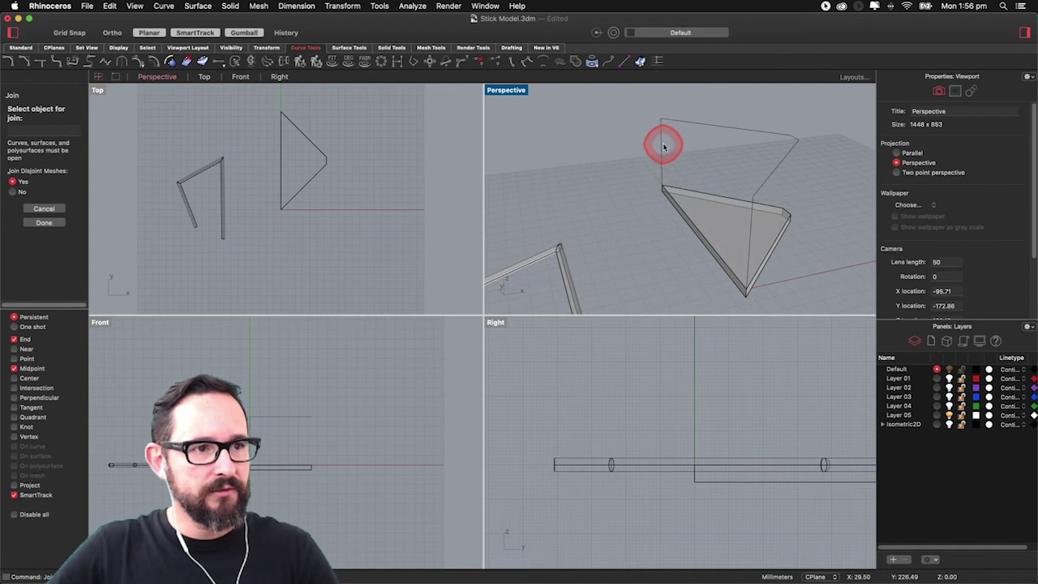
pyautogui.click(707, 129)
pyautogui.click(709, 129)
pyautogui.click(798, 138)
pyautogui.click(794, 153)
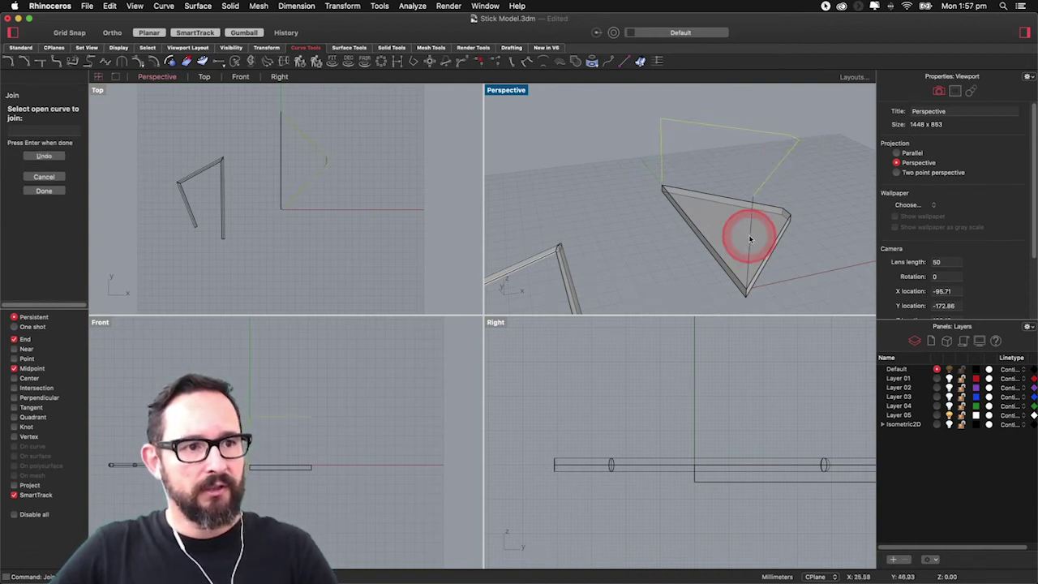
pyautogui.press('Return')
pyautogui.click(666, 243)
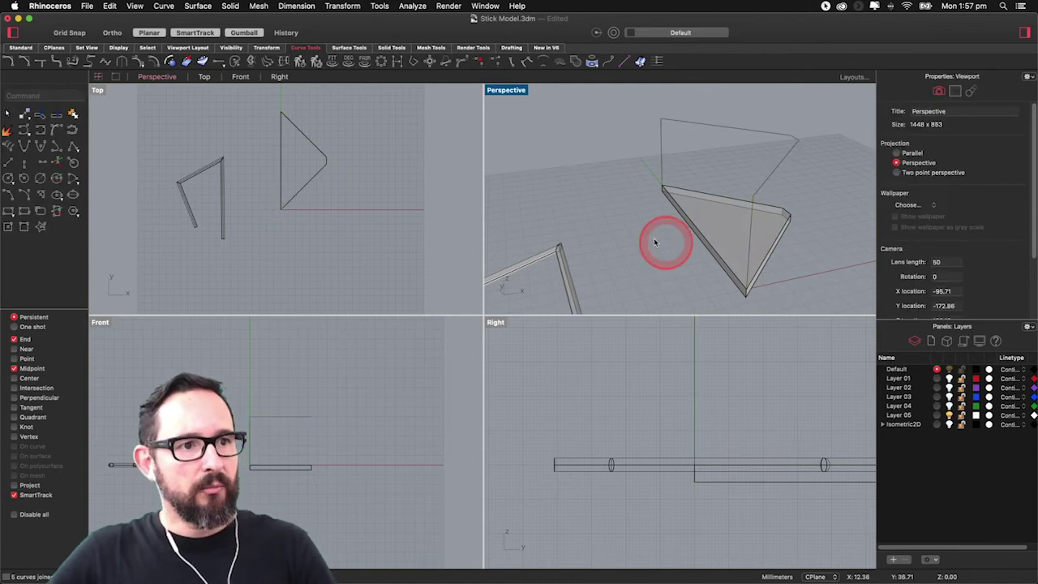
# - Pipe the joined frame curve with a start and end radius of 1 mm and flat caps, adding no intermediate radii
pyautogui.click(710, 126)
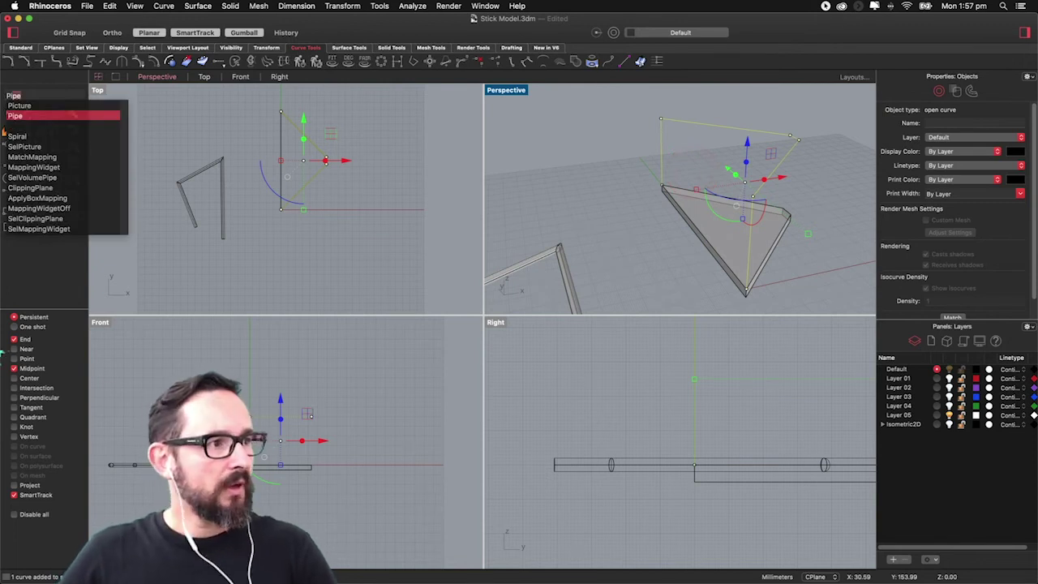
pyautogui.press('Return')
pyautogui.click(694, 170)
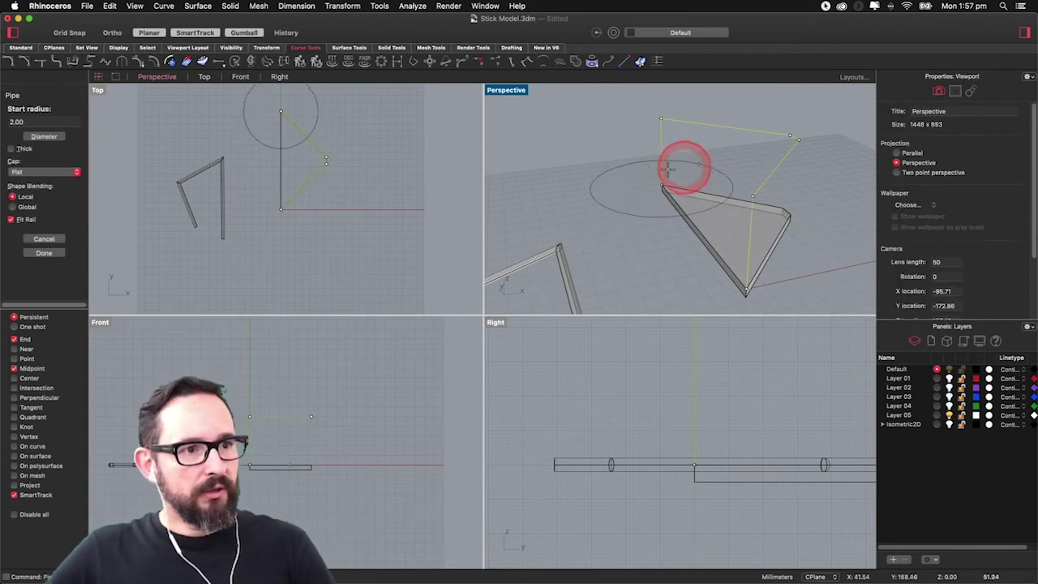
pyautogui.click(28, 120)
pyautogui.moveTo(27, 121); pyautogui.dragTo(4, 119)
pyautogui.write('1')
pyautogui.press('Return')
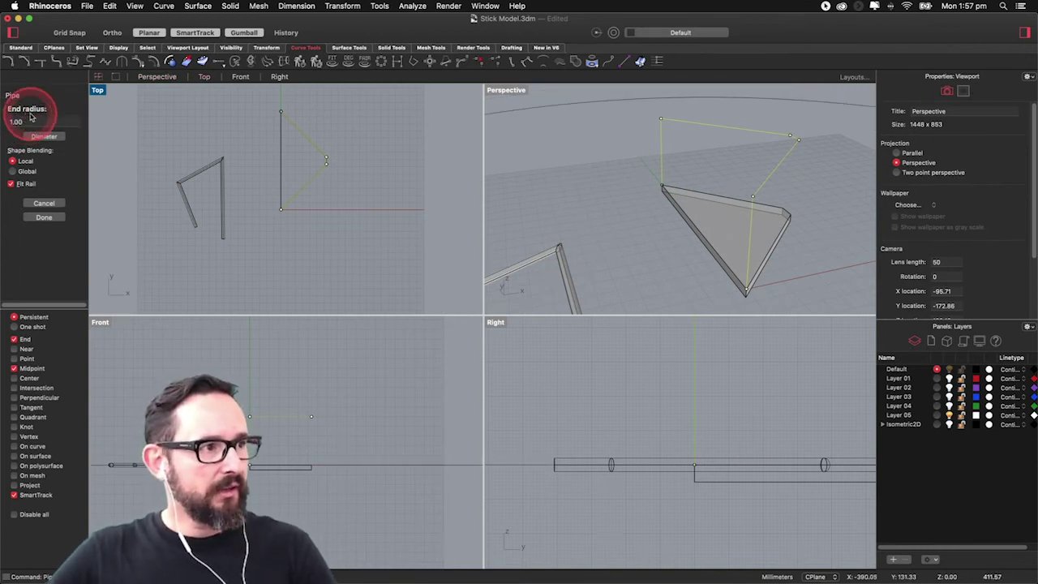
pyautogui.press('Return')
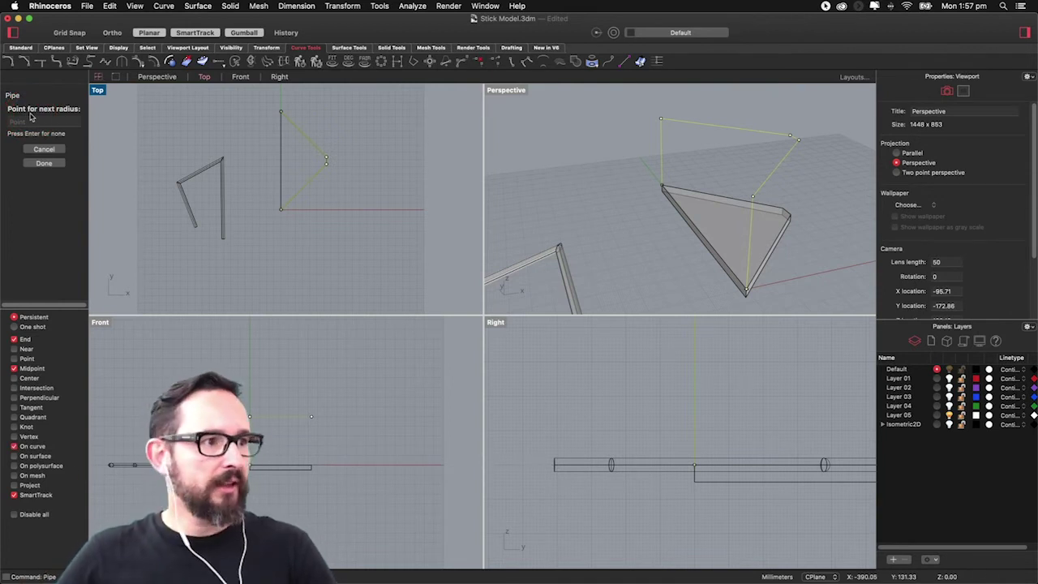
pyautogui.press('Return')
pyautogui.click(283, 158)
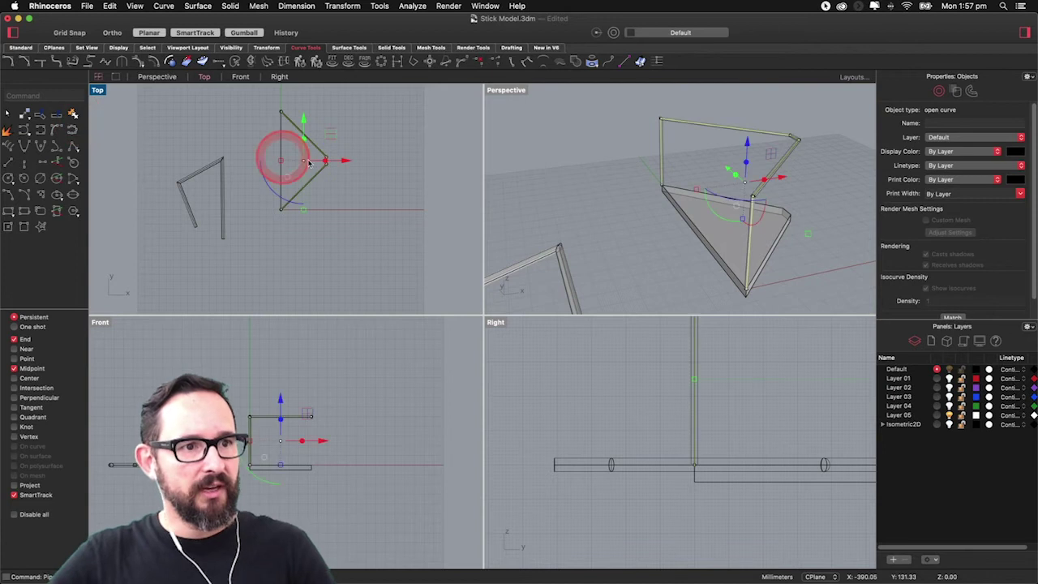
pyautogui.click(596, 192)
# - Assign the piped frame and the extruded base plate to Layer 05 and lock that layer
pyautogui.moveTo(768, 207); pyautogui.dragTo(713, 191, button='right')
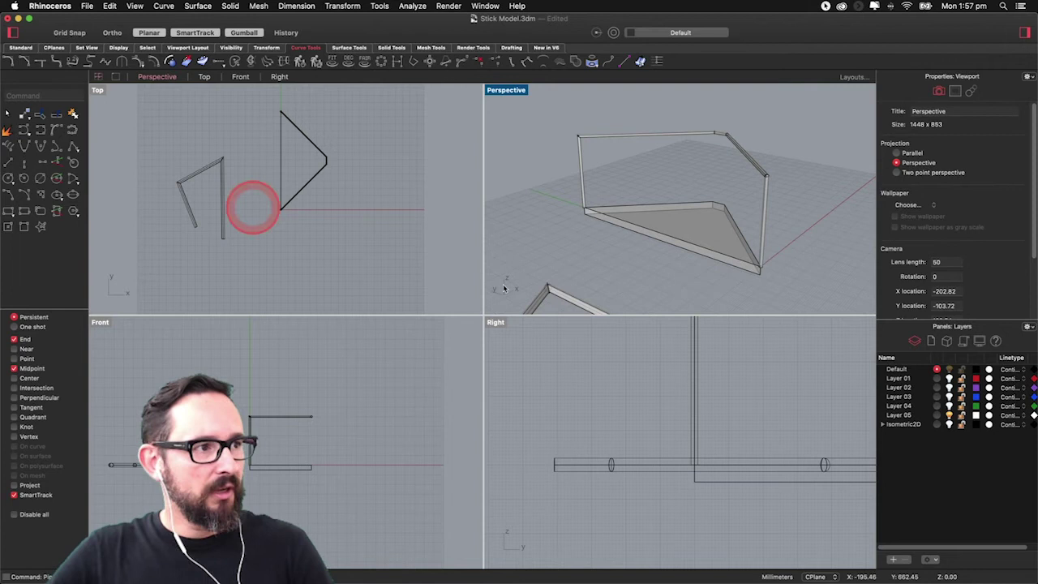
pyautogui.click(755, 173)
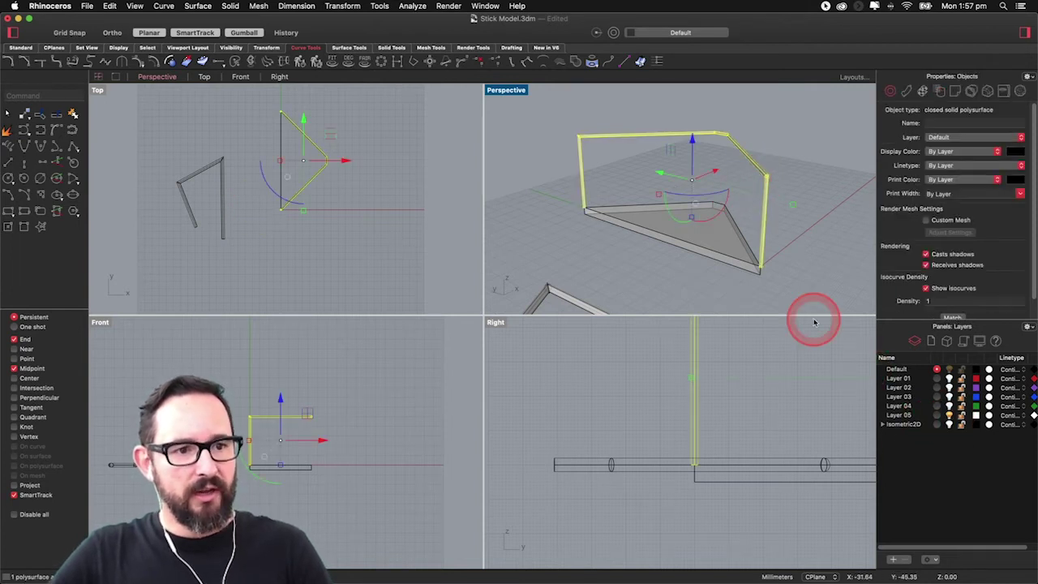
pyautogui.keyDown('shift'); pyautogui.click(712, 231); pyautogui.keyUp('shift')
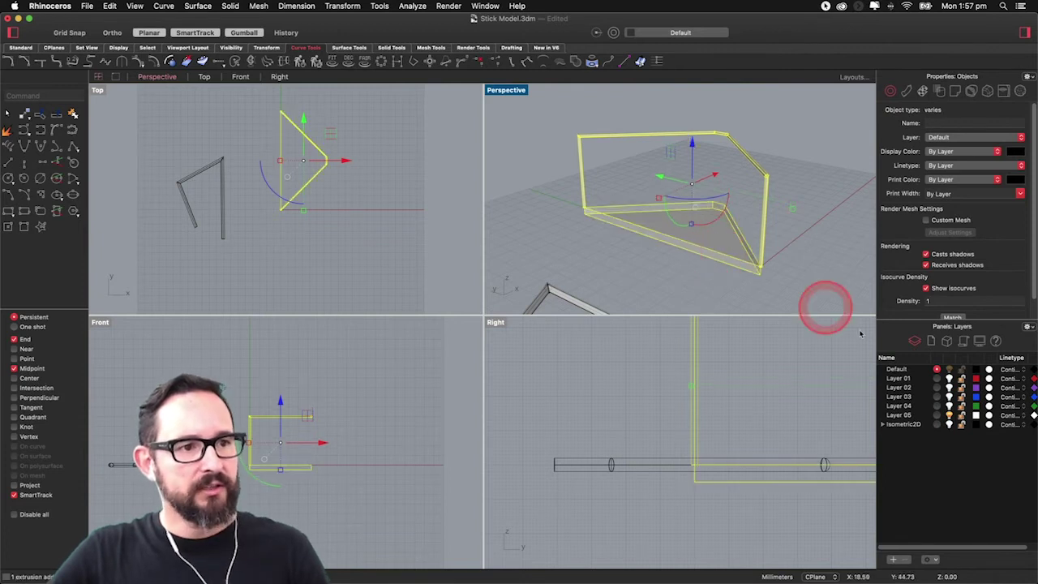
pyautogui.click(1010, 138)
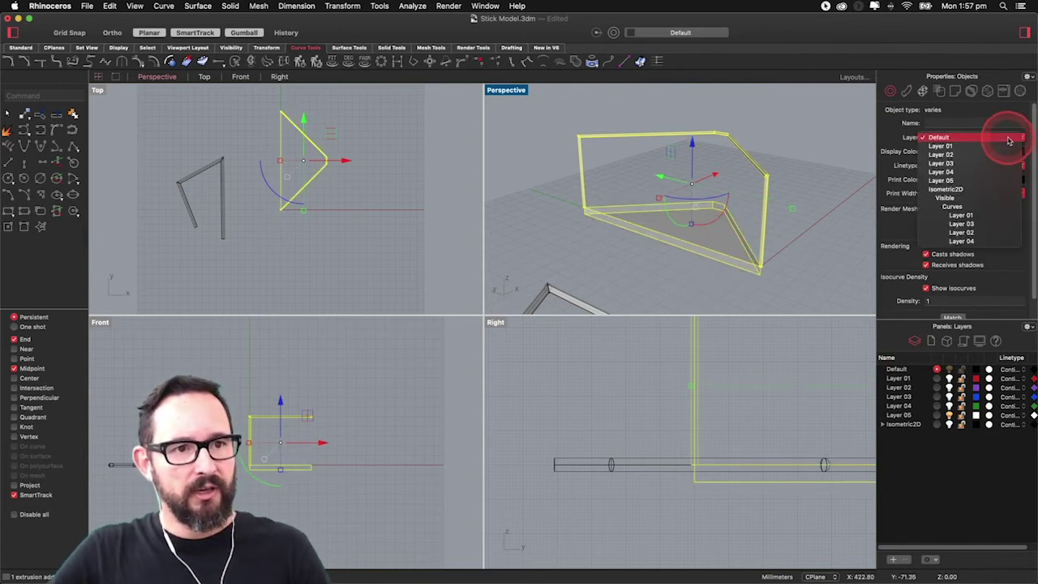
pyautogui.click(982, 180)
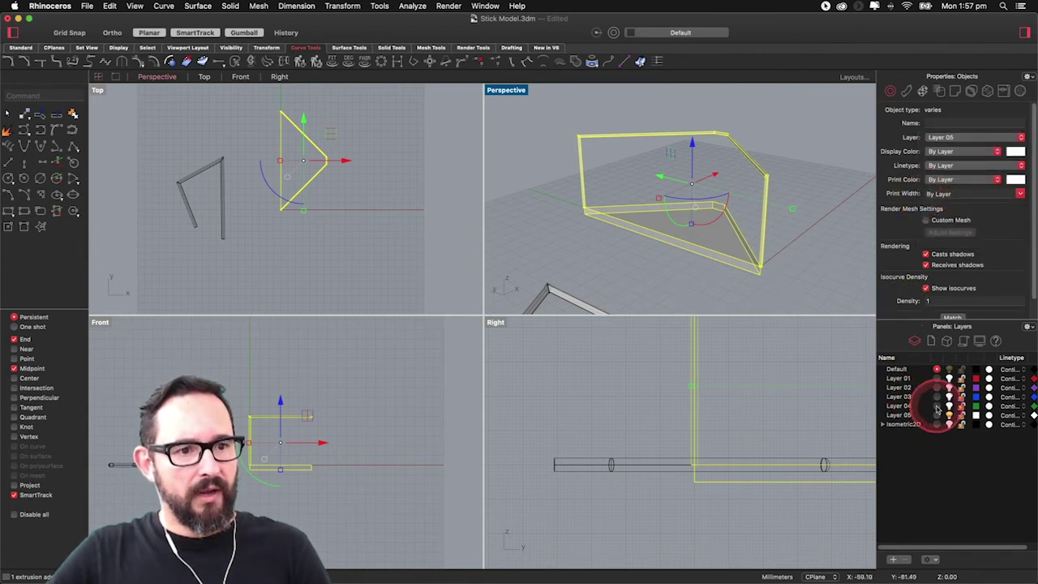
pyautogui.click(814, 224)
pyautogui.click(667, 142)
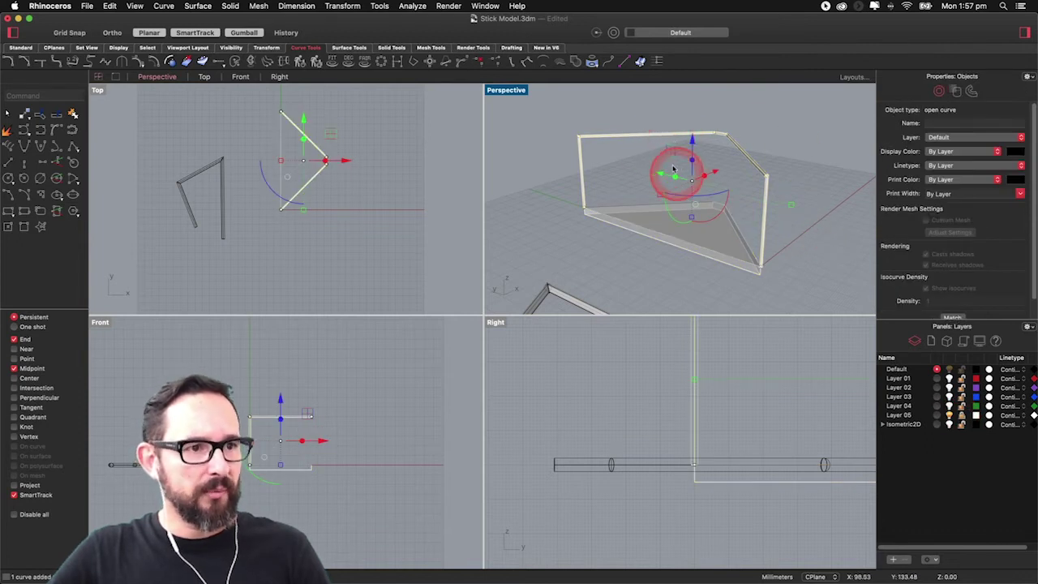
pyautogui.click(658, 144)
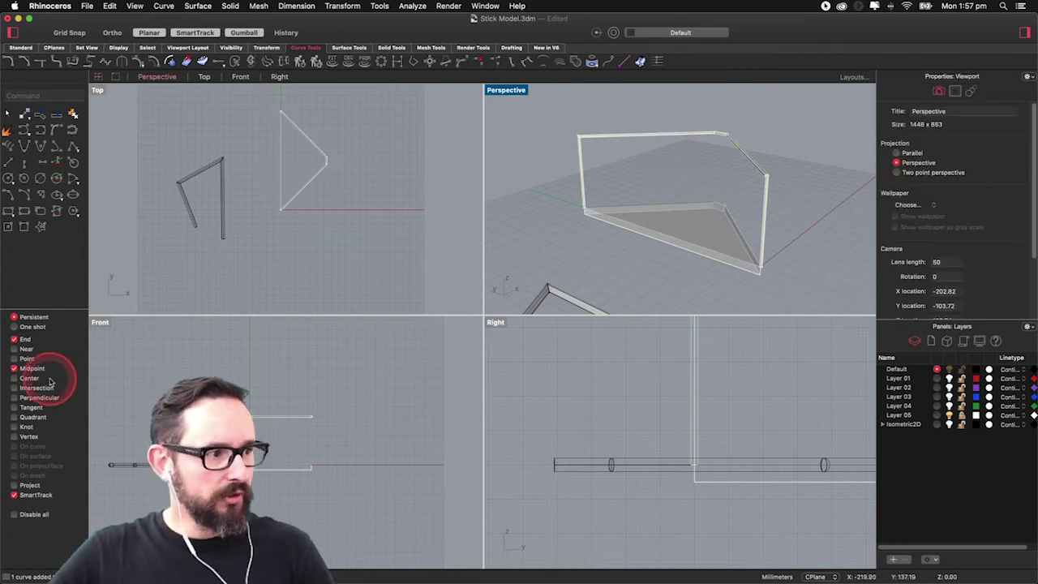
# - Draw two vertical polylines from both ends of the frame's short upper segment down to the plate corners directly below
pyautogui.click(73, 146)
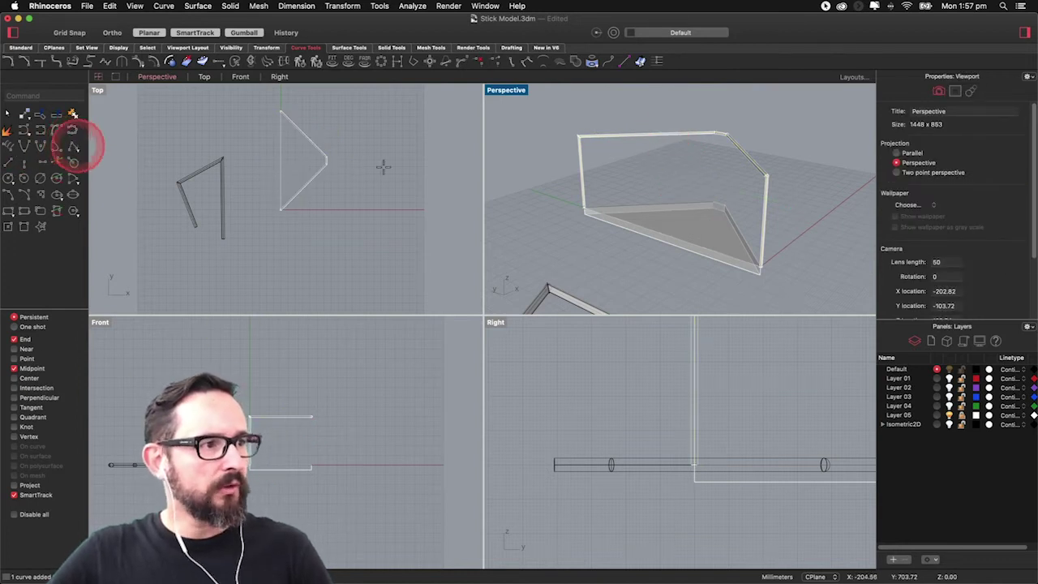
pyautogui.click(716, 132)
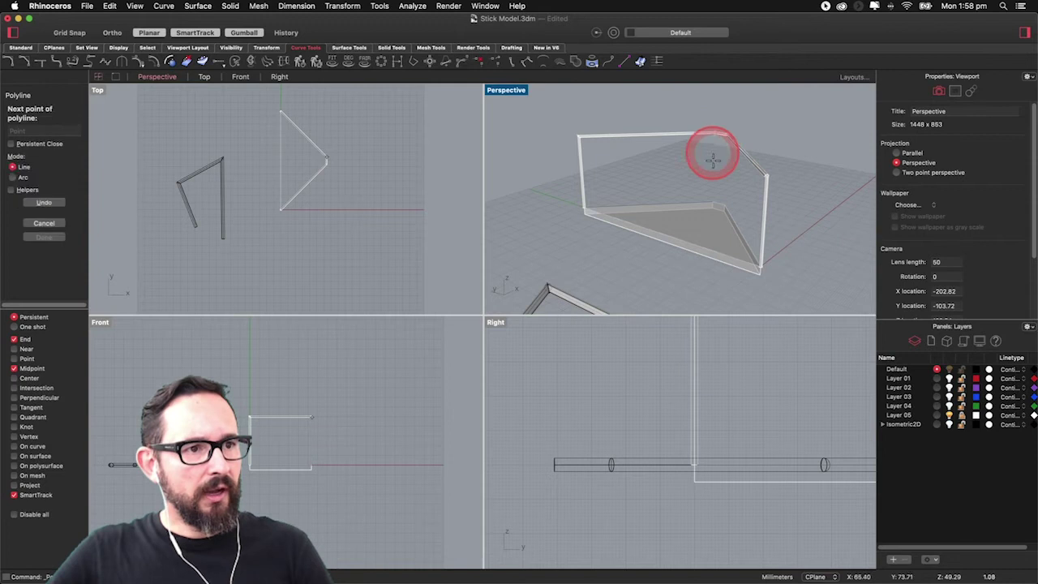
pyautogui.click(708, 203)
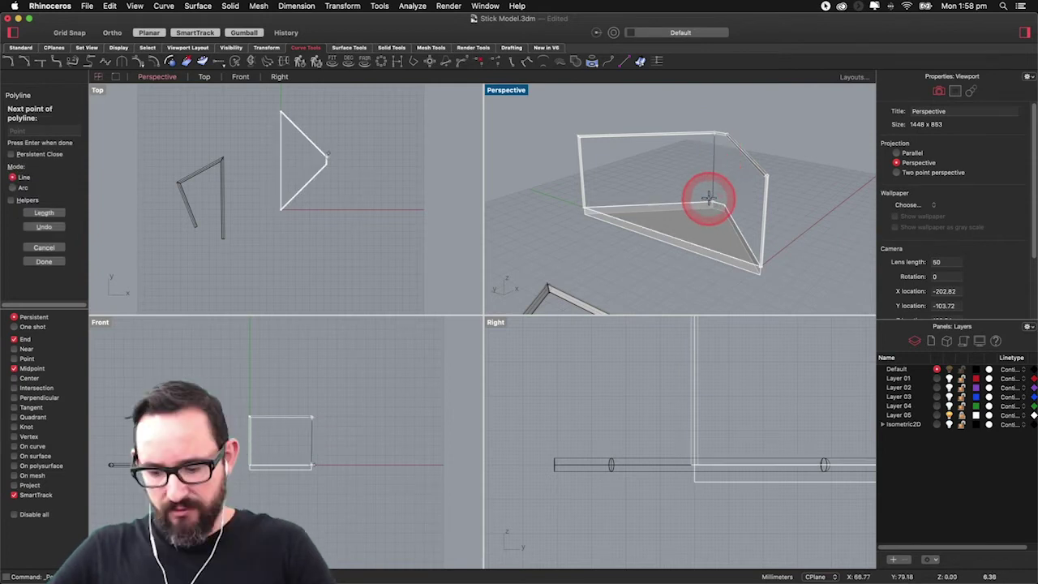
pyautogui.press('Return')
pyautogui.press('Return')
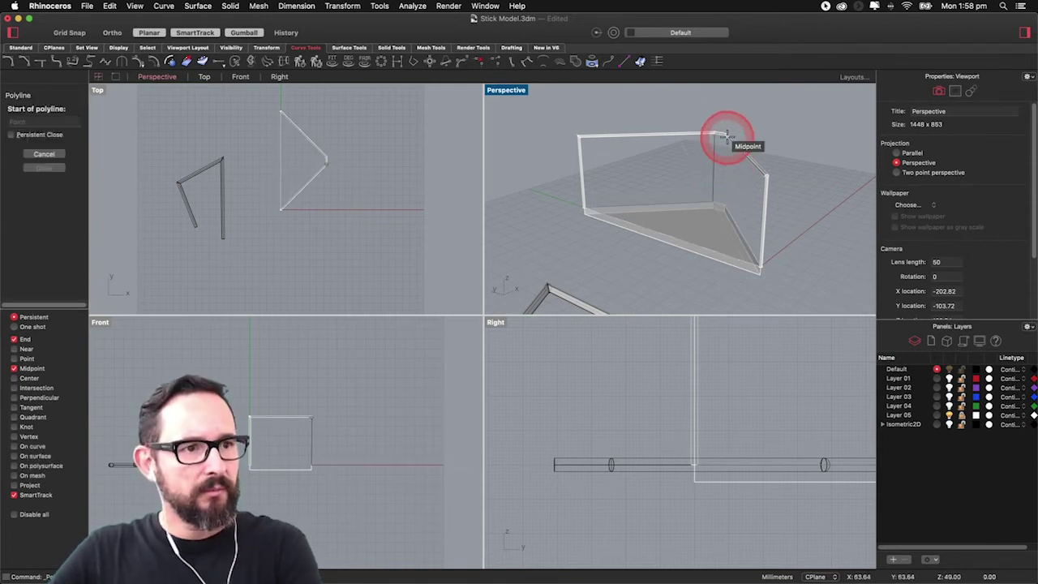
pyautogui.click(730, 140)
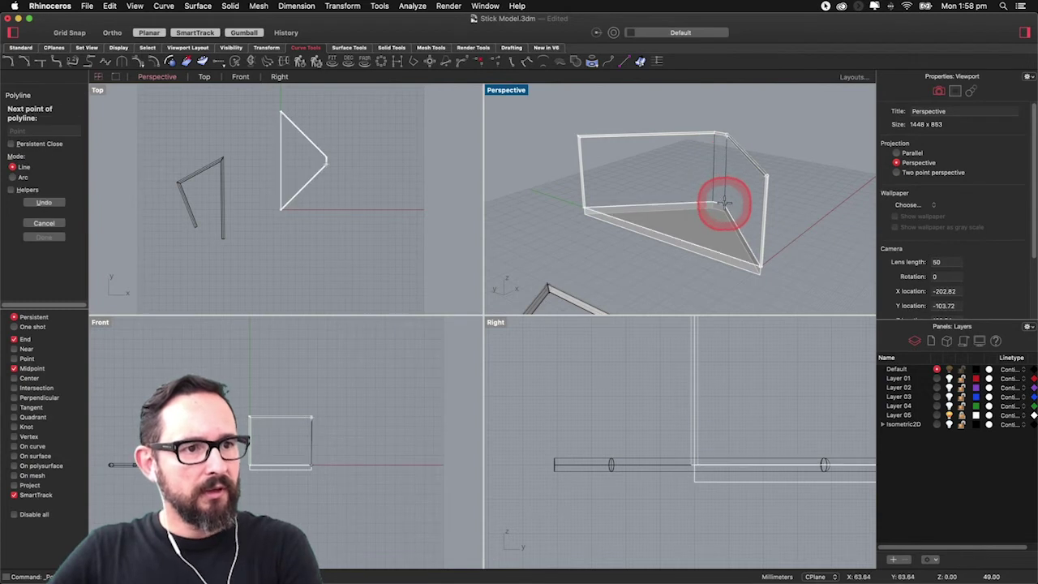
pyautogui.click(724, 202)
pyautogui.press('Return')
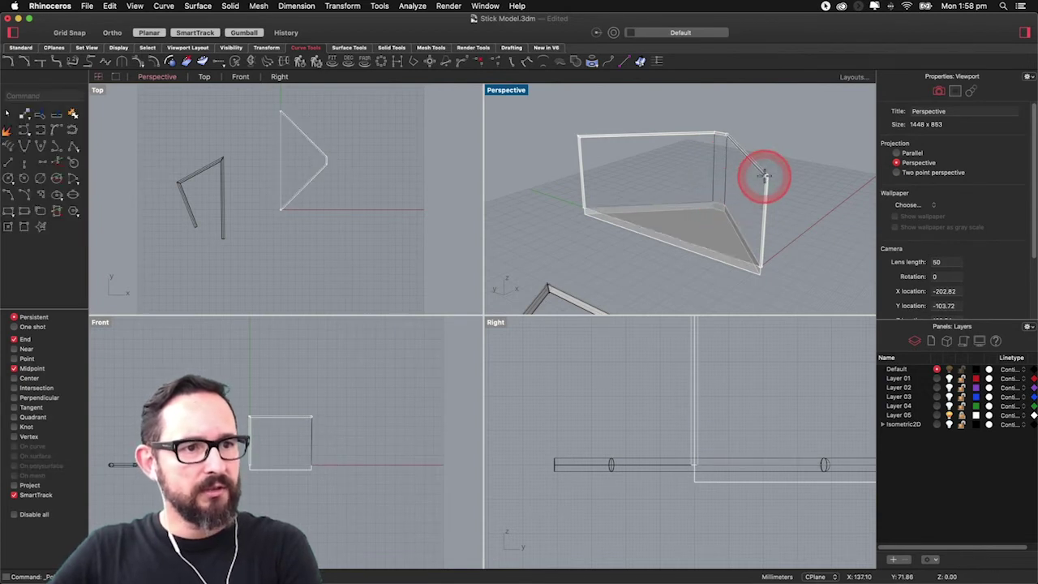
# - Draw two diagonal polylines from the frame's outer top corners down to the feet of the two short-side vertical lines
pyautogui.rightClick(763, 179)
pyautogui.click(721, 197)
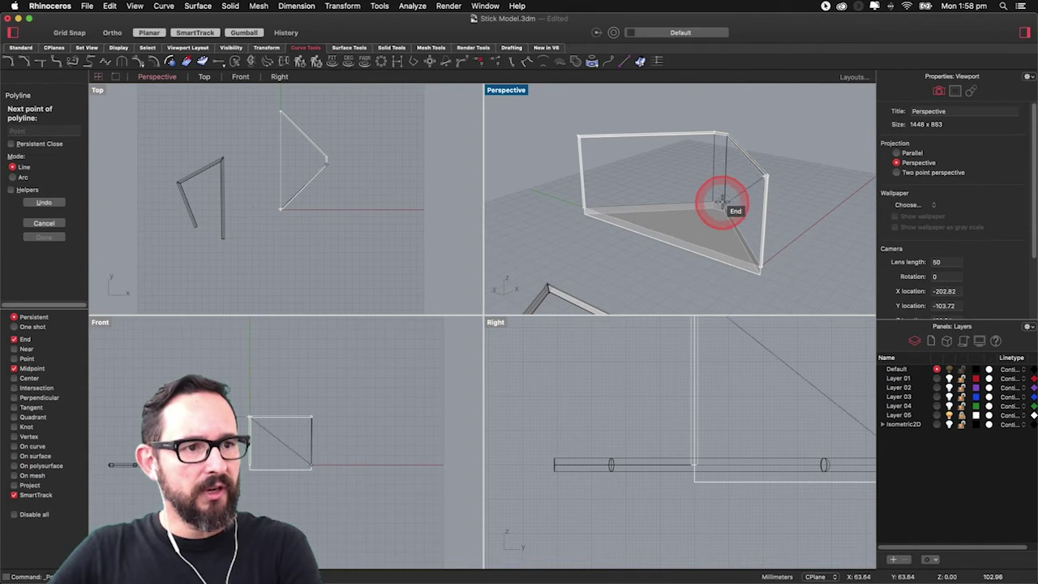
pyautogui.rightClick(708, 202)
pyautogui.rightClick(711, 201)
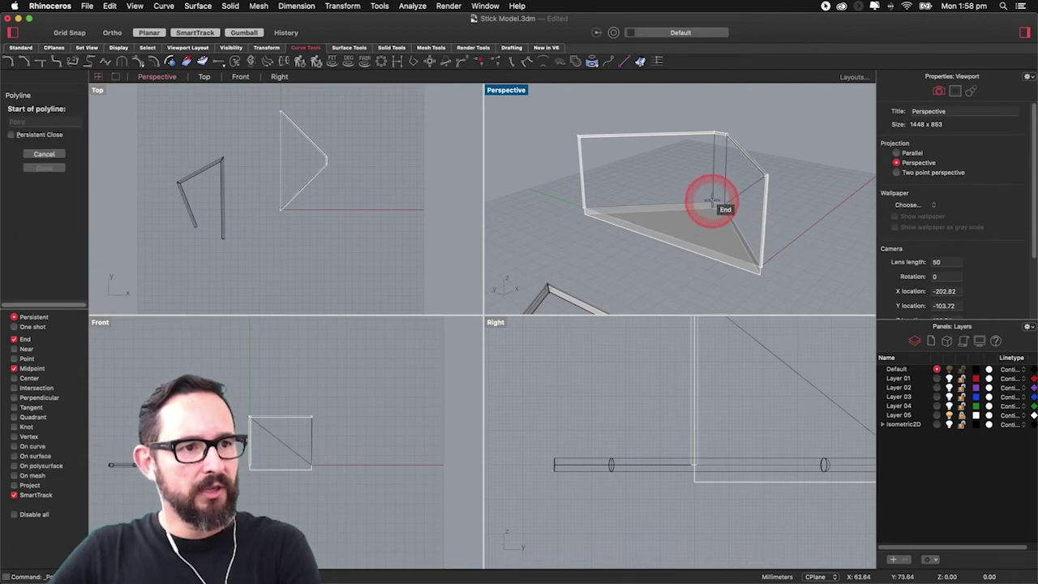
pyautogui.click(711, 201)
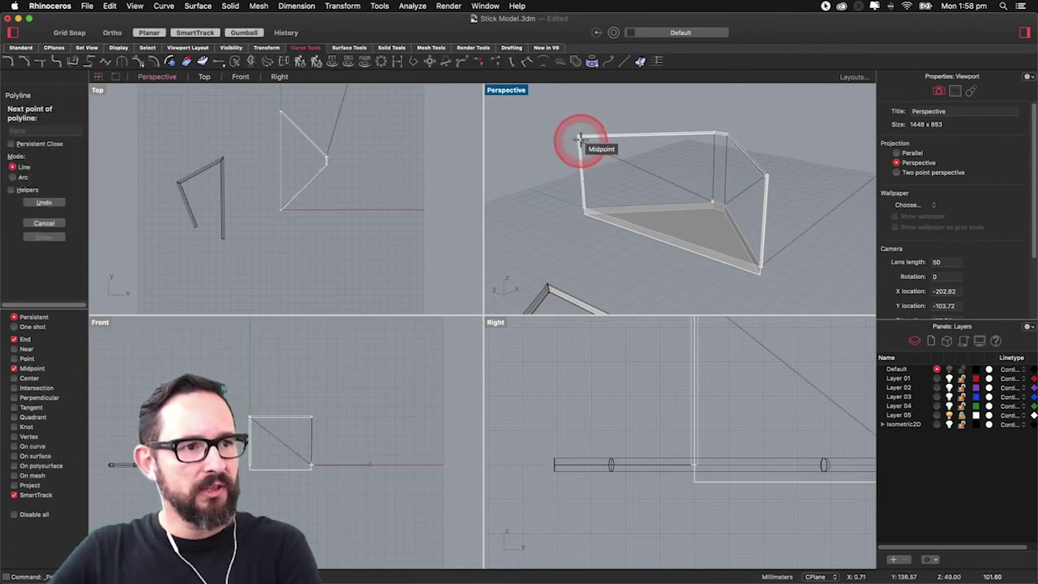
pyautogui.click(580, 136)
pyautogui.rightClick(684, 213)
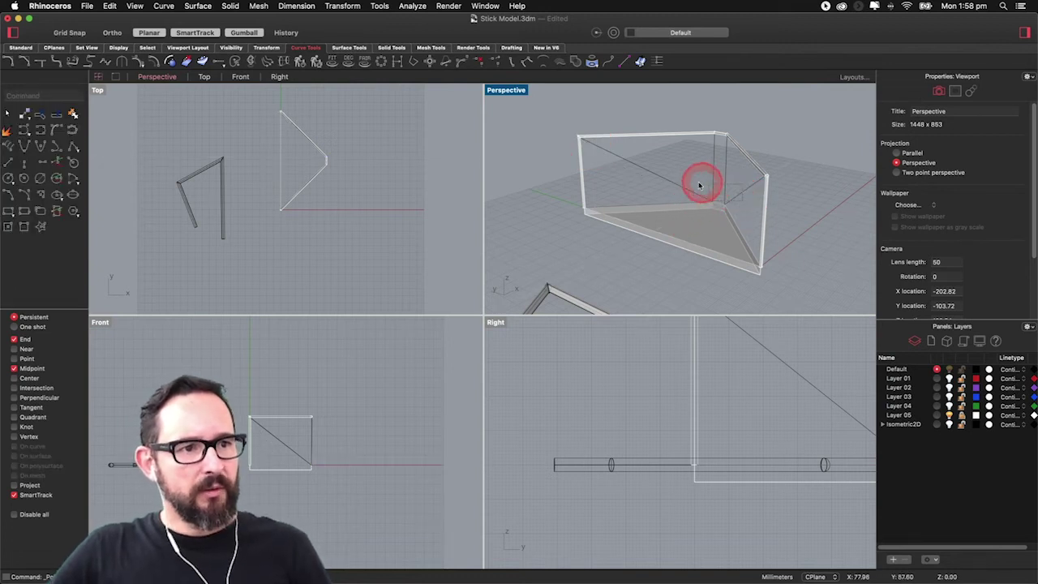
# - Pipe the two vertical and two diagonal lines together with a radius of 1 mm and flat caps
pyautogui.moveTo(703, 192); pyautogui.dragTo(699, 201)
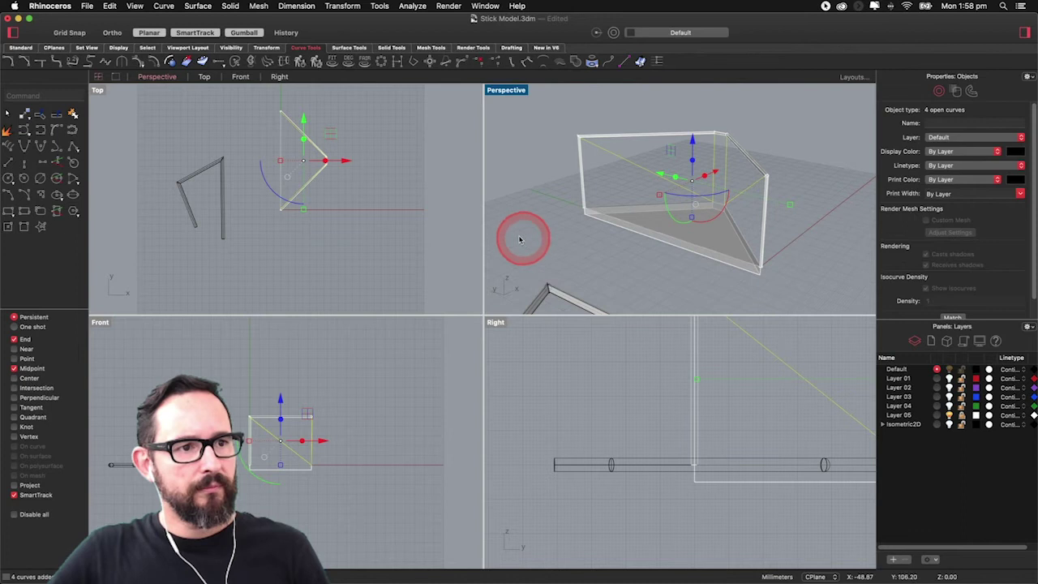
pyautogui.write('Pipe')
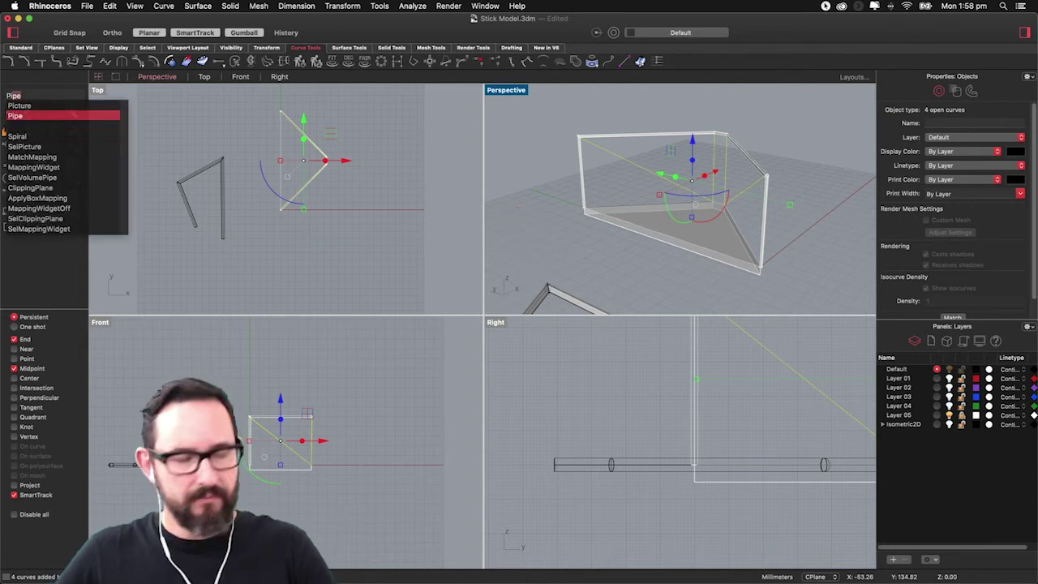
pyautogui.press('Return')
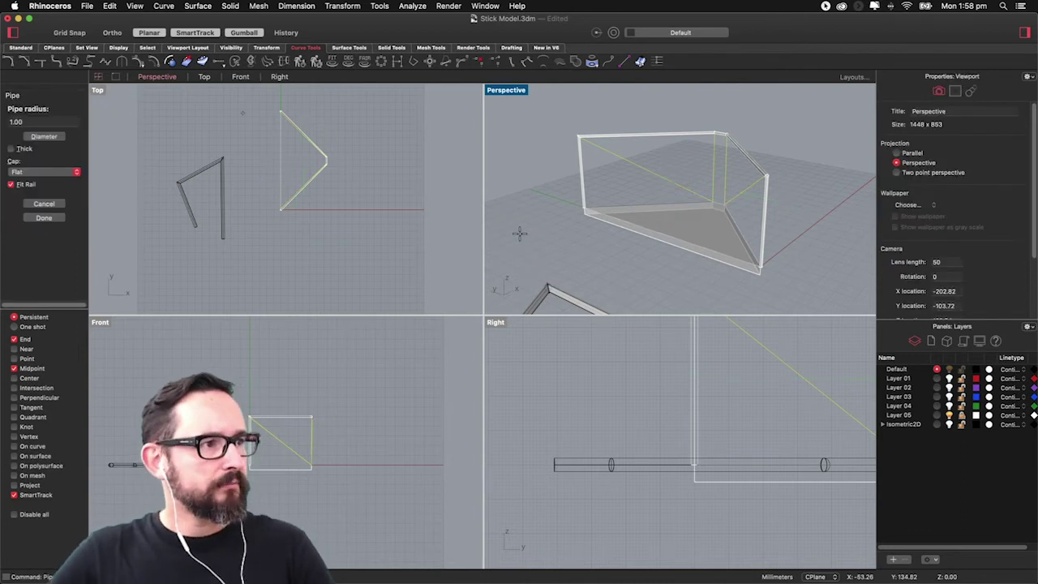
pyautogui.press('Escape')
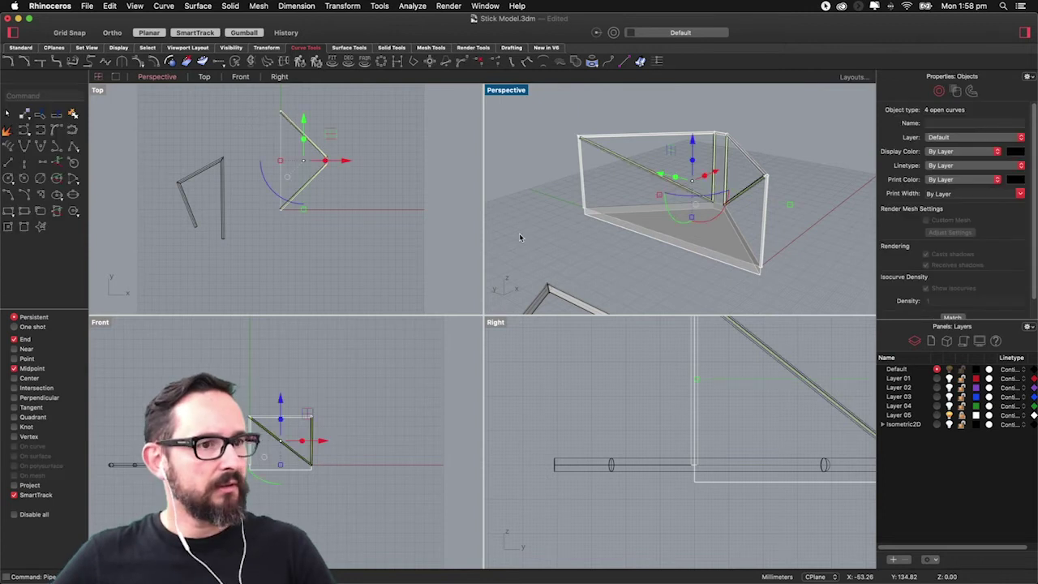
# - Select the four new piped sticks, picking the extrusion rather than the curve, and assign them to Layer 05
pyautogui.click(779, 158)
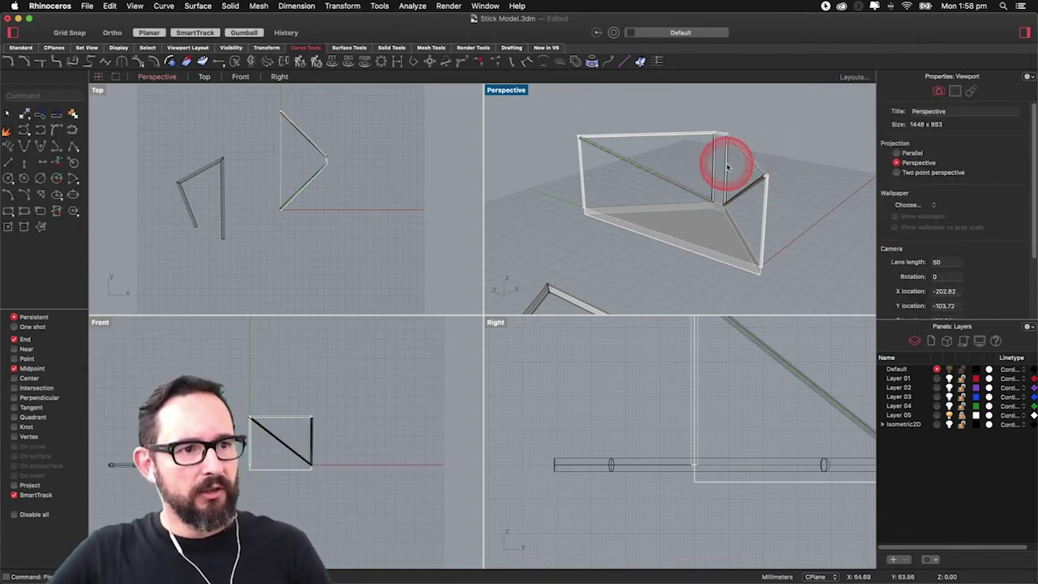
pyautogui.click(727, 166)
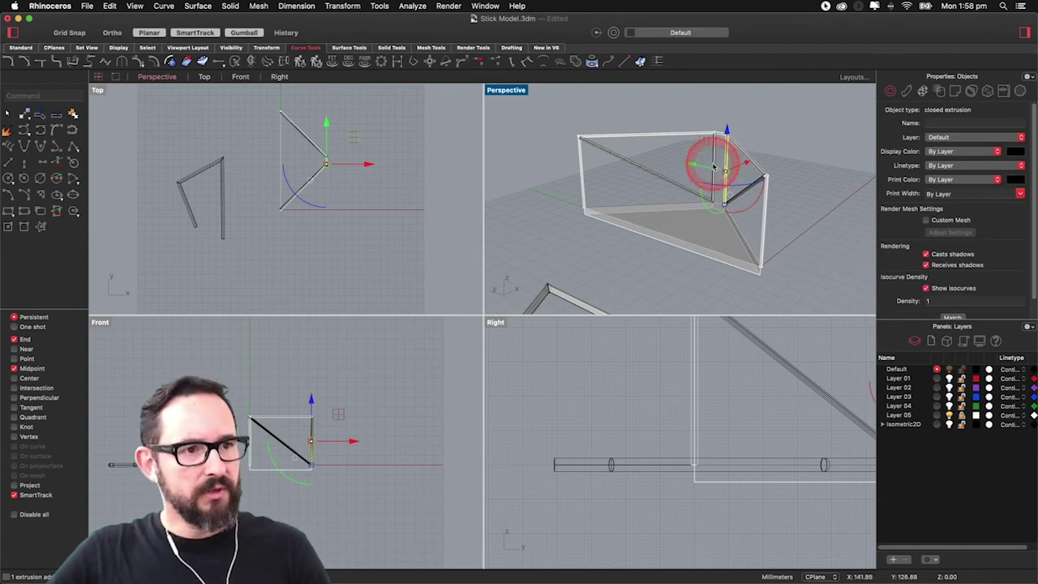
pyautogui.keyDown('shift'); pyautogui.click(713, 167); pyautogui.keyUp('shift')
pyautogui.keyDown('shift'); pyautogui.click(677, 182); pyautogui.keyUp('shift')
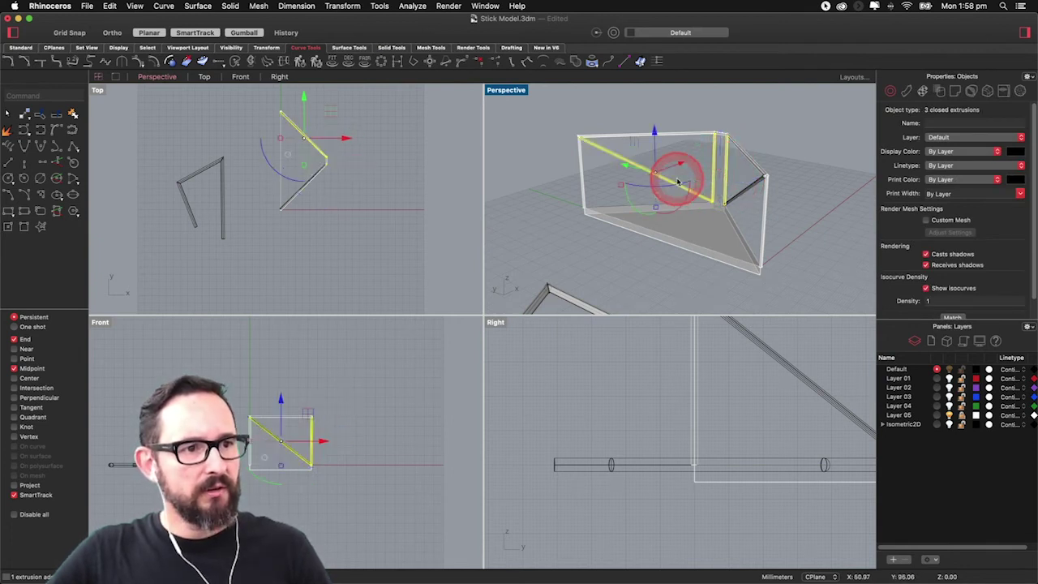
pyautogui.keyDown('shift'); pyautogui.click(747, 191); pyautogui.keyUp('shift')
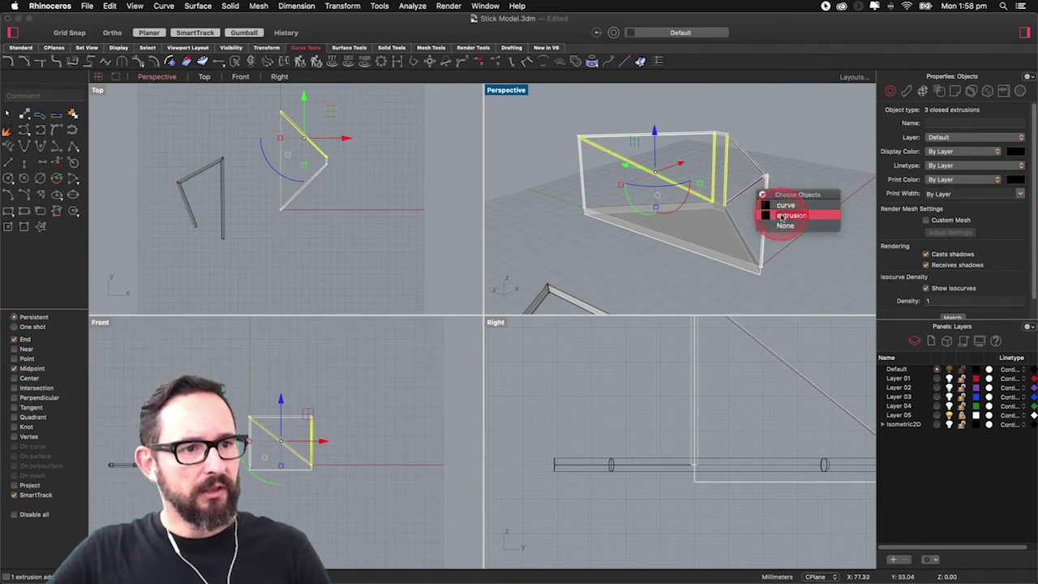
pyautogui.click(794, 216)
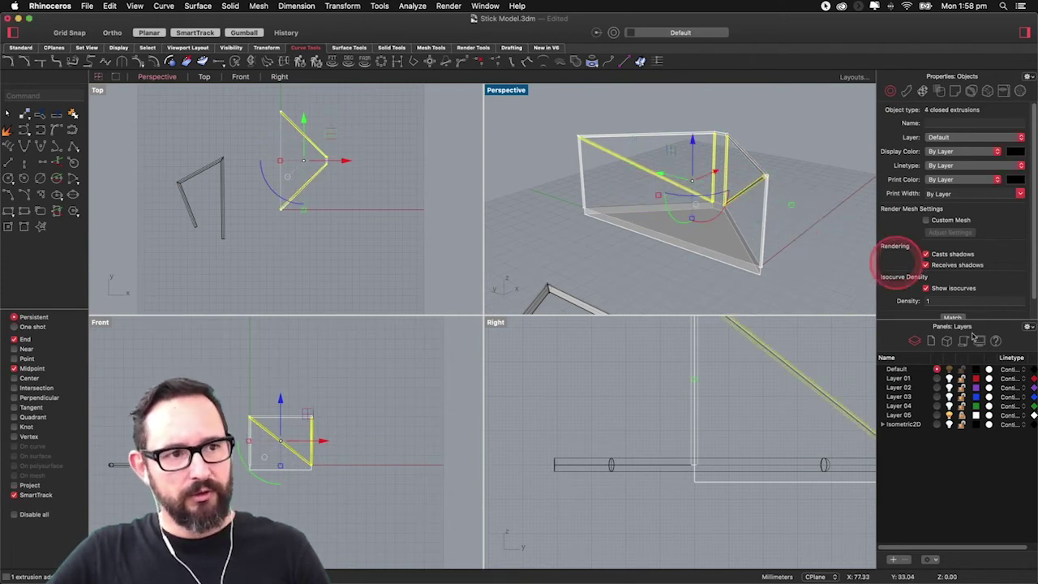
pyautogui.click(1012, 140)
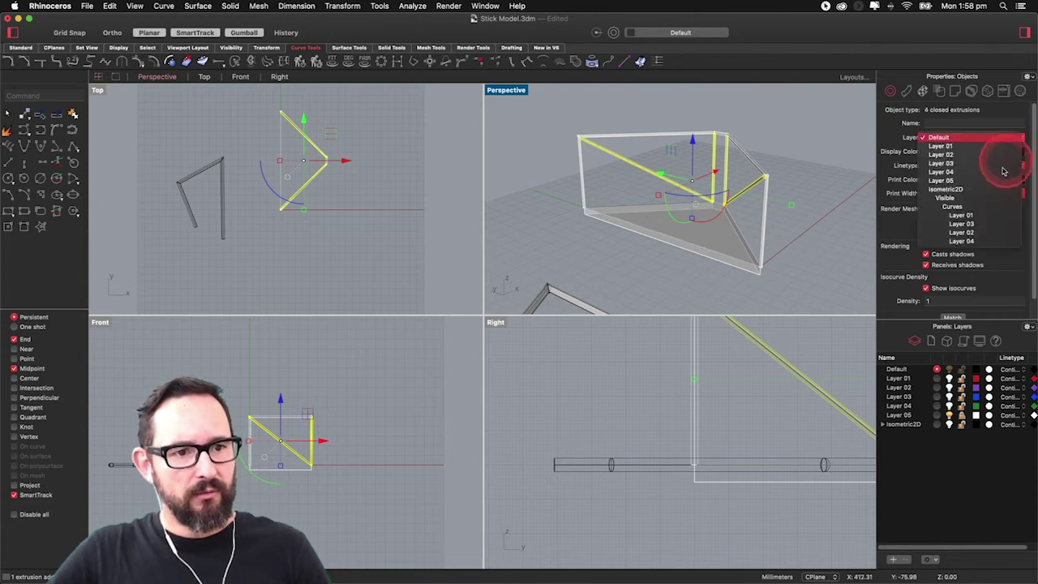
pyautogui.click(967, 180)
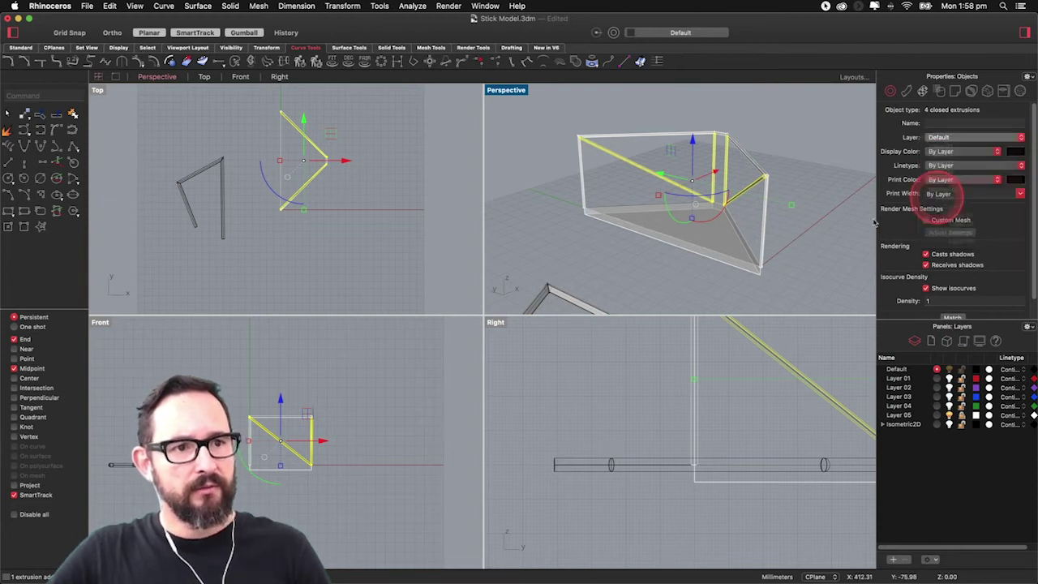
# - Select the five open centre curves inside the piped frame and sticks and inspect them from a lower angle
pyautogui.click(805, 183)
pyautogui.click(806, 183)
pyautogui.moveTo(811, 186); pyautogui.dragTo(627, 198)
pyautogui.click(784, 147)
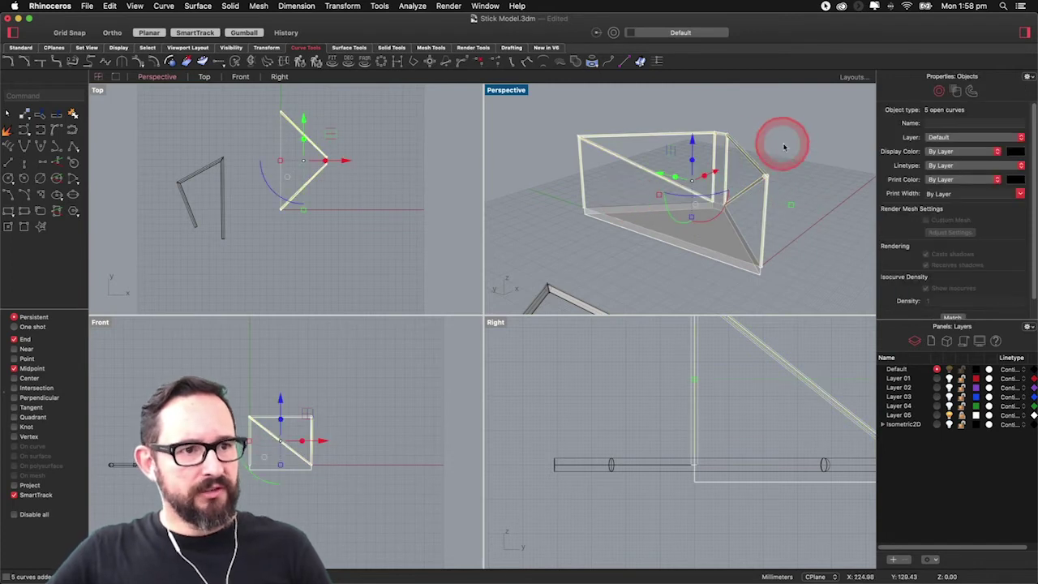
pyautogui.moveTo(783, 162)
pyautogui.mouseDown(button='right')
pyautogui.moveTo(738, 167)
pyautogui.moveTo(825, 177)
pyautogui.moveTo(762, 172)
pyautogui.moveTo(737, 151)
pyautogui.moveTo(725, 170)
pyautogui.moveTo(776, 153)
pyautogui.moveTo(746, 197)
pyautogui.moveTo(746, 178)
pyautogui.mouseUp(button='right')
pyautogui.click(261, 163)
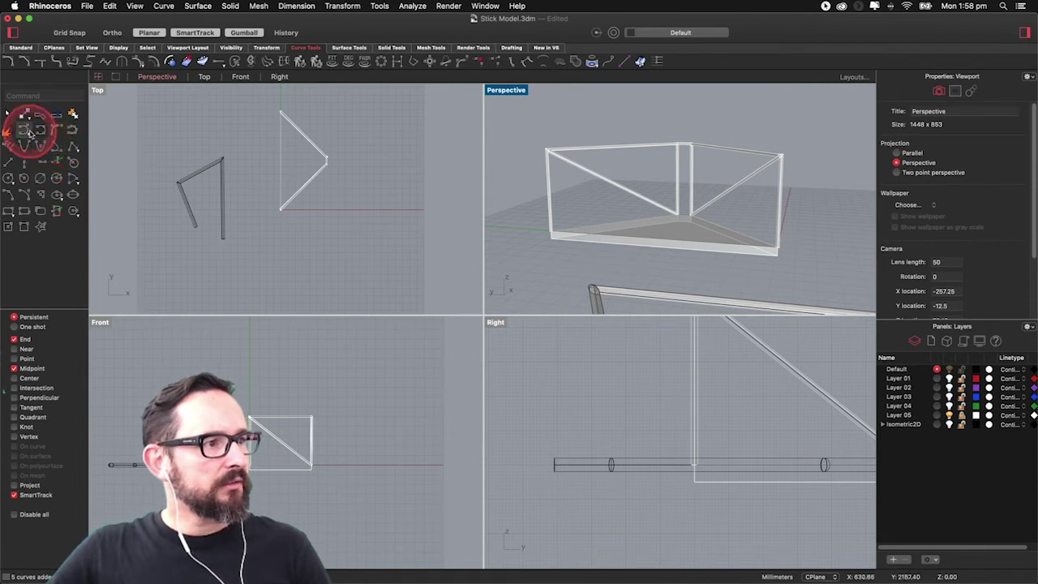
# - With Planar off, draw an interpolated curve from one outer top corner through the plate's long bottom edge midpoint to the opposite top corner
pyautogui.click(28, 132)
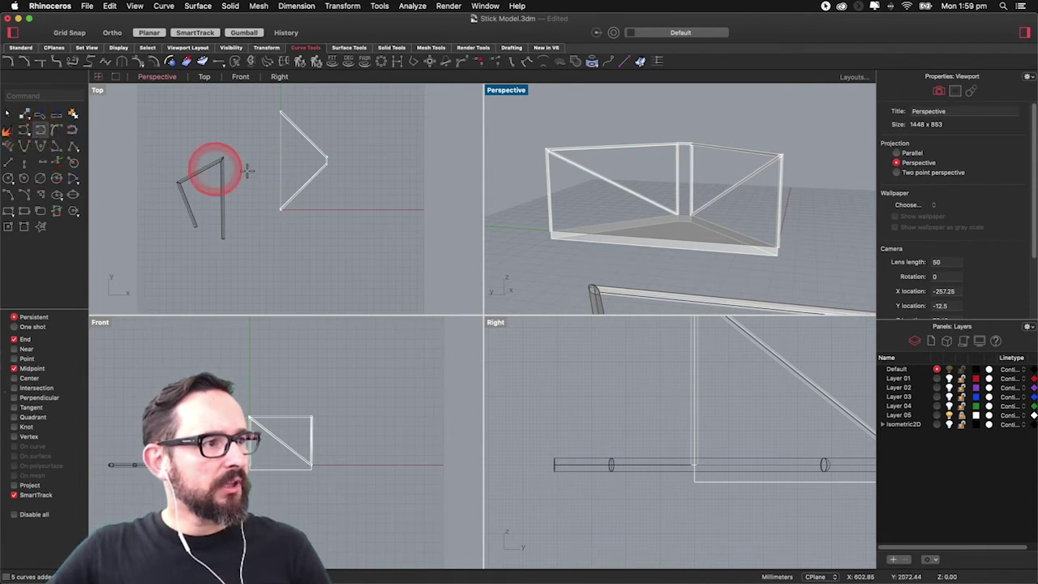
pyautogui.click(547, 149)
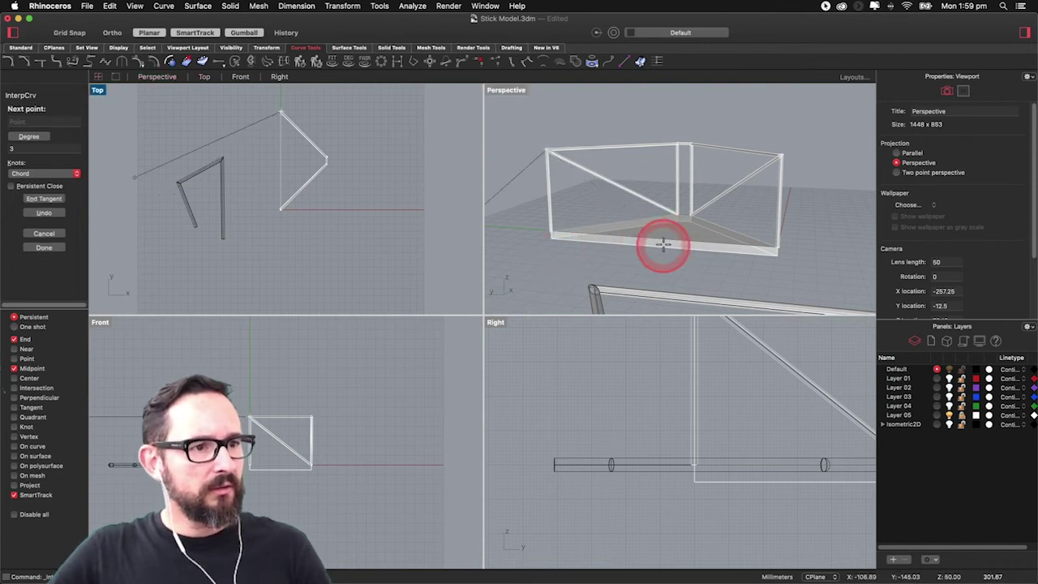
pyautogui.hotkey('ctrl', 'Tab')
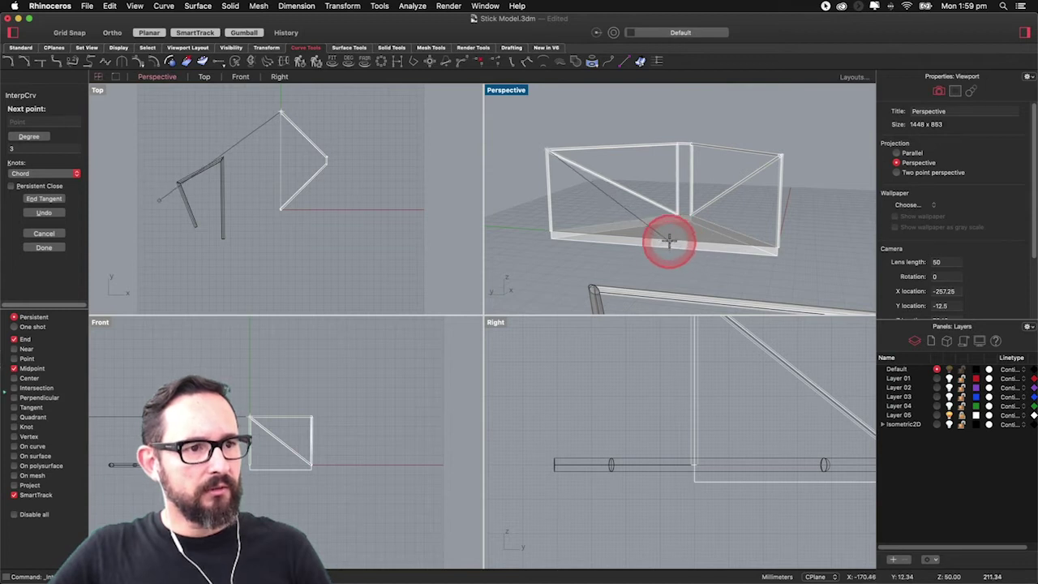
pyautogui.hotkey('ctrl', 'Tab')
pyautogui.hotkey('ctrl', 'Tab')
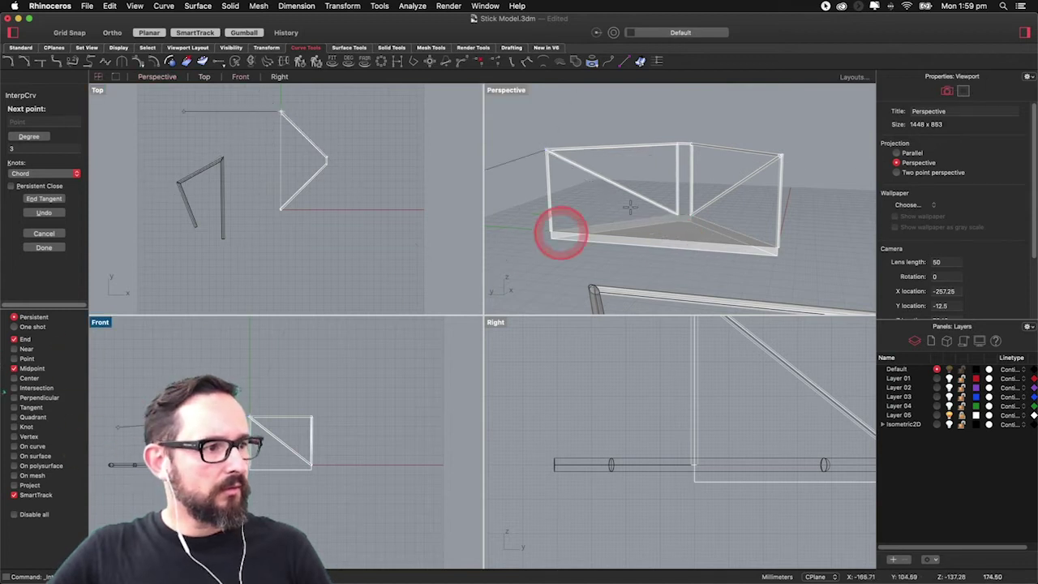
pyautogui.moveTo(590, 232); pyautogui.dragTo(633, 214, button='right')
pyautogui.click(149, 33)
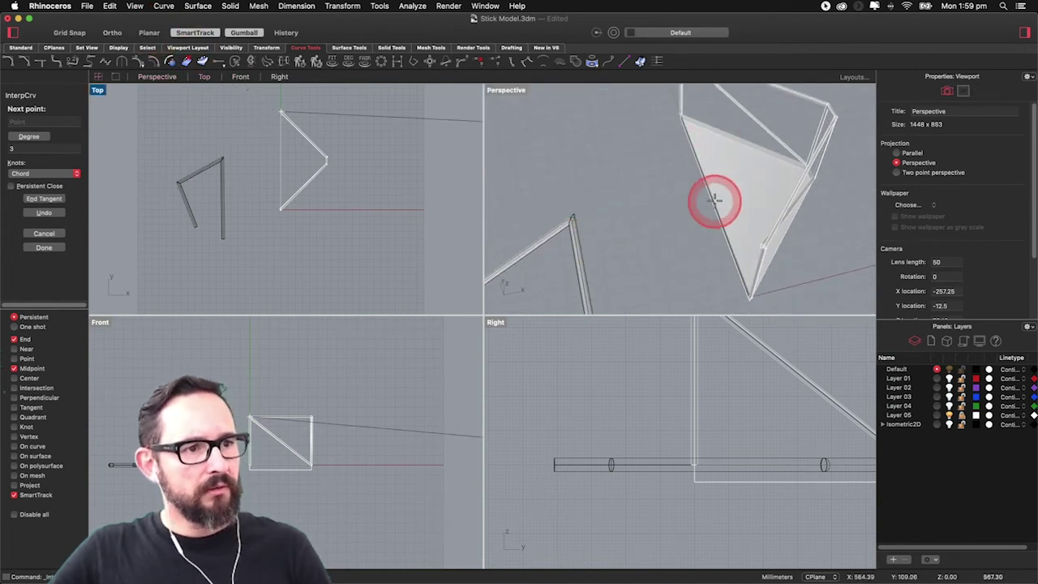
pyautogui.click(715, 200)
pyautogui.moveTo(737, 215); pyautogui.dragTo(770, 158, button='right')
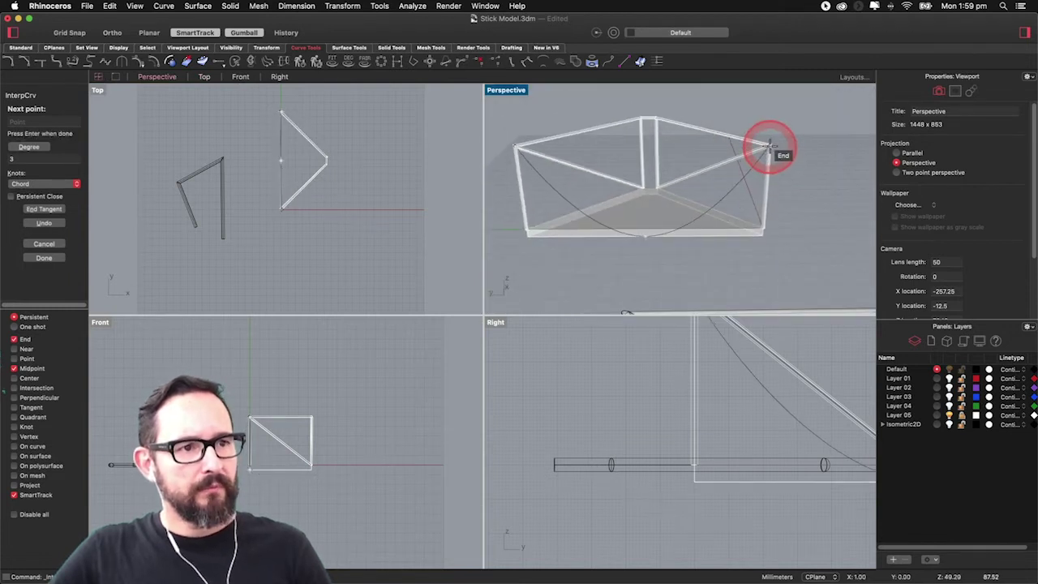
pyautogui.click(772, 148)
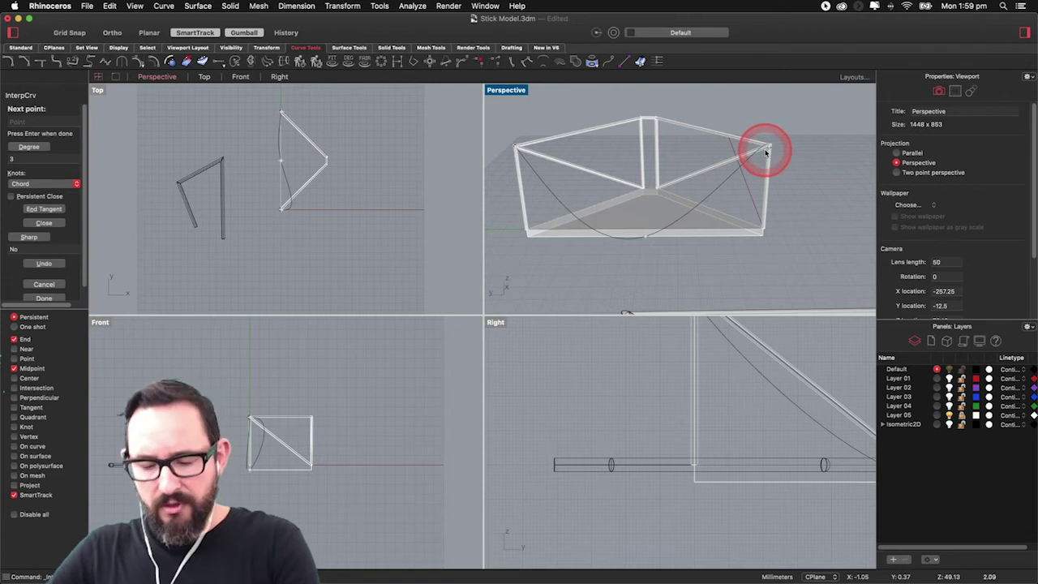
pyautogui.press('Return')
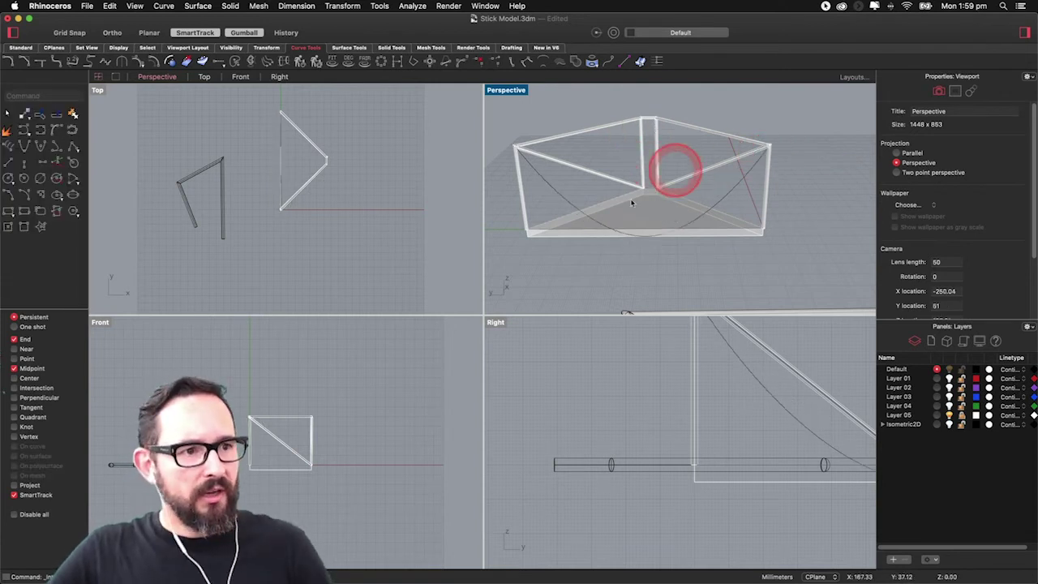
# - Maximize the Perspective view and turn on the edit points of the interpolated curve
pyautogui.click(595, 223)
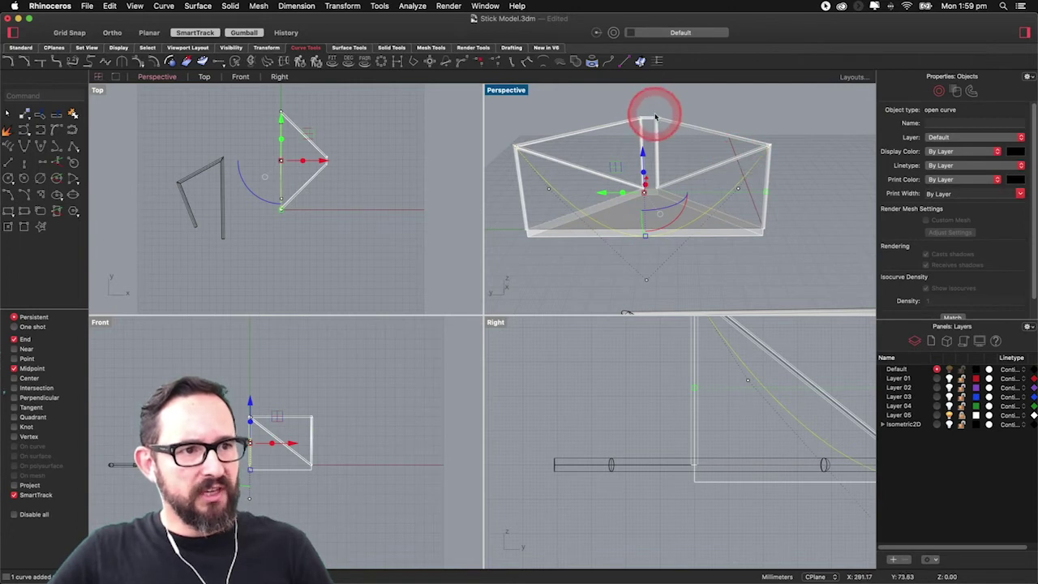
pyautogui.doubleClick(511, 91)
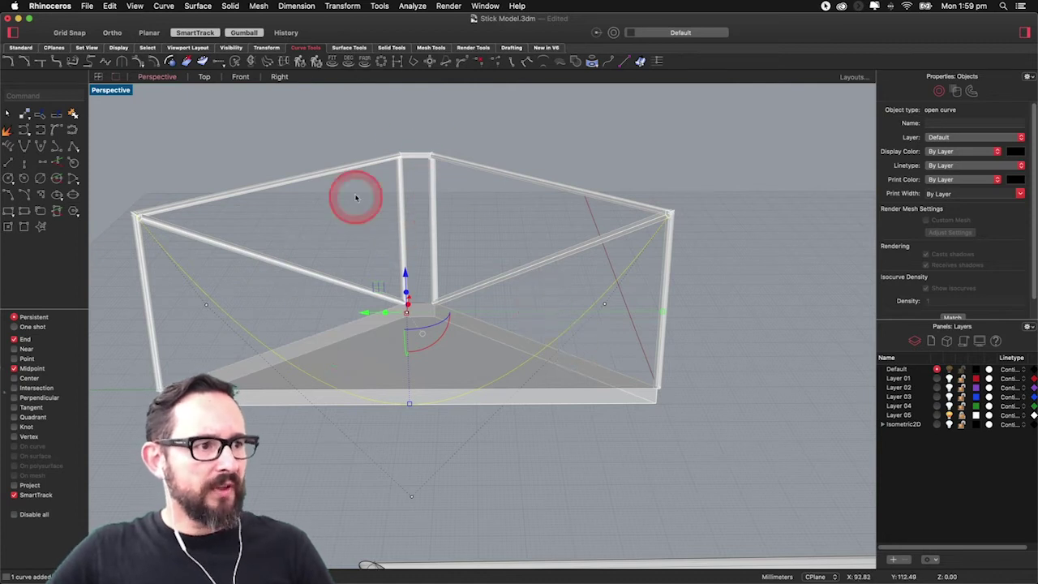
pyautogui.click(319, 129)
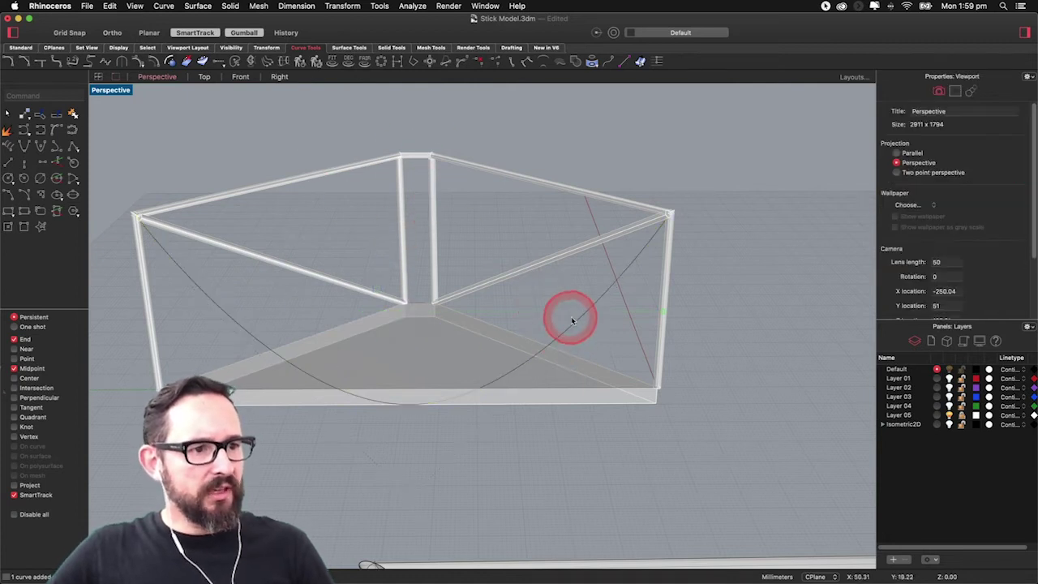
pyautogui.click(431, 403)
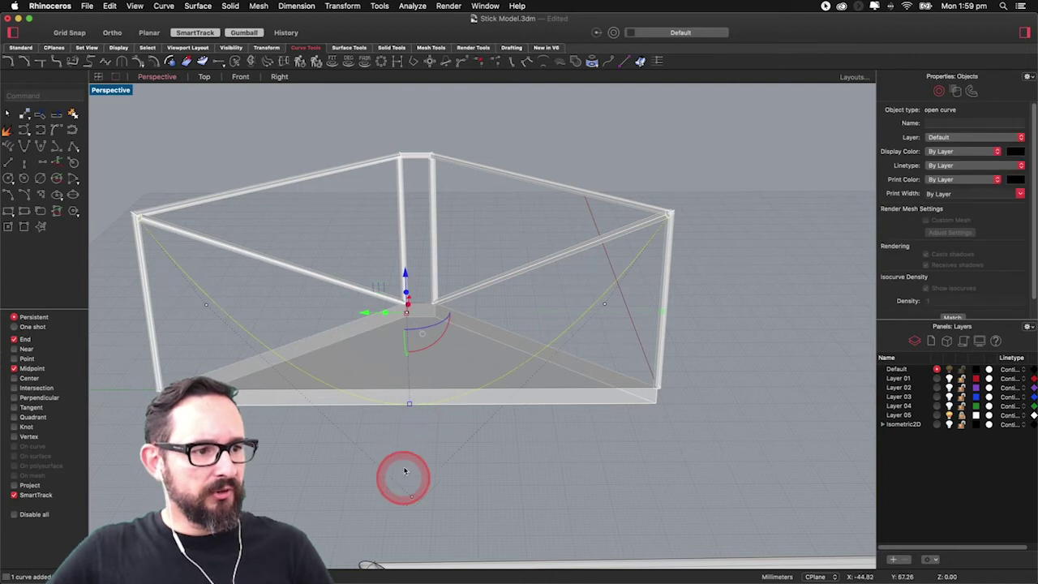
pyautogui.write('Edit')
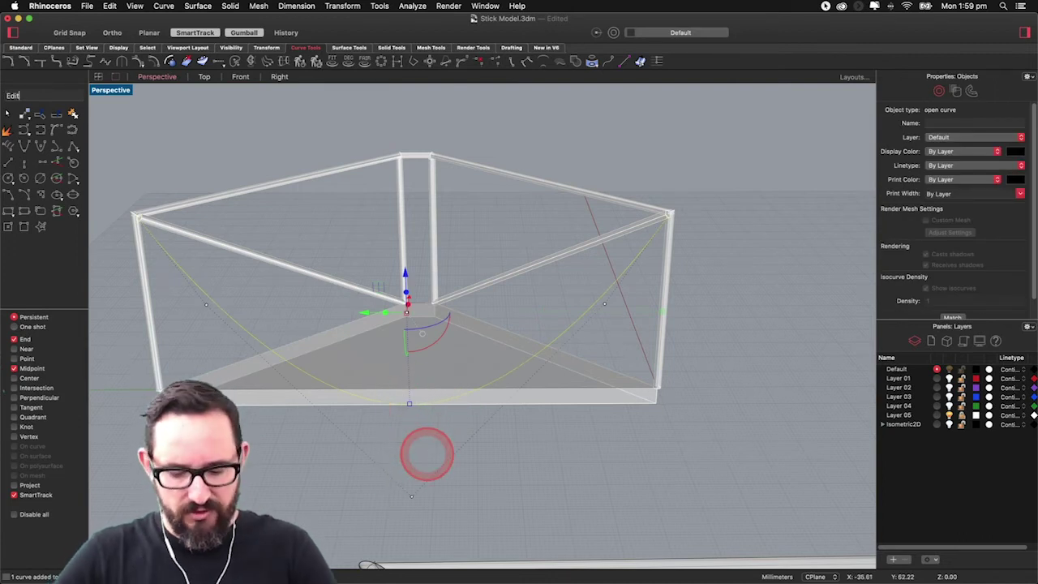
pyautogui.write('PtOn')
pyautogui.press('Return')
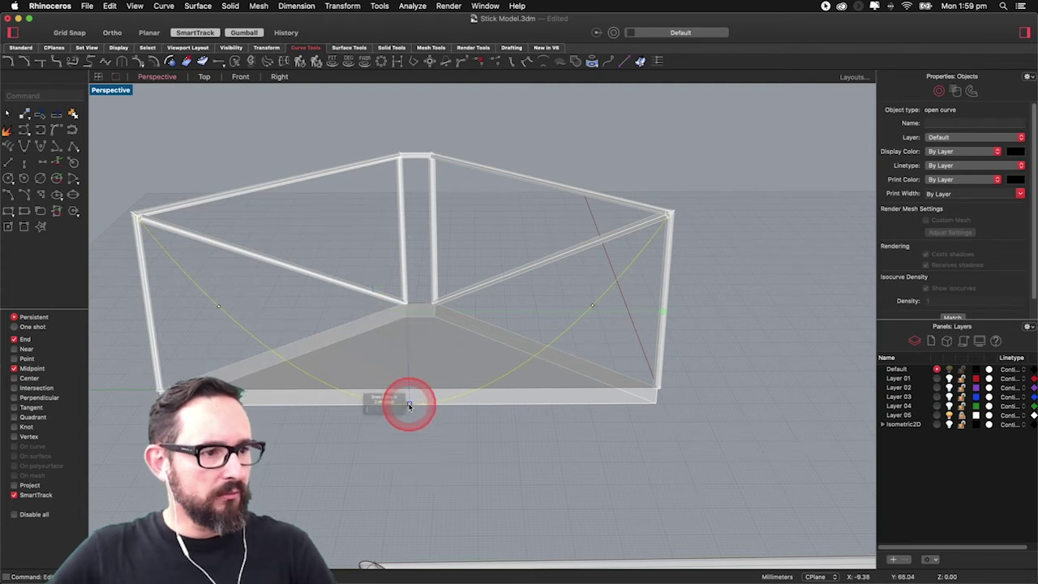
# - Move the curve's middle edit point up to the midpoint of the base plate's upper long edge
pyautogui.click(412, 414)
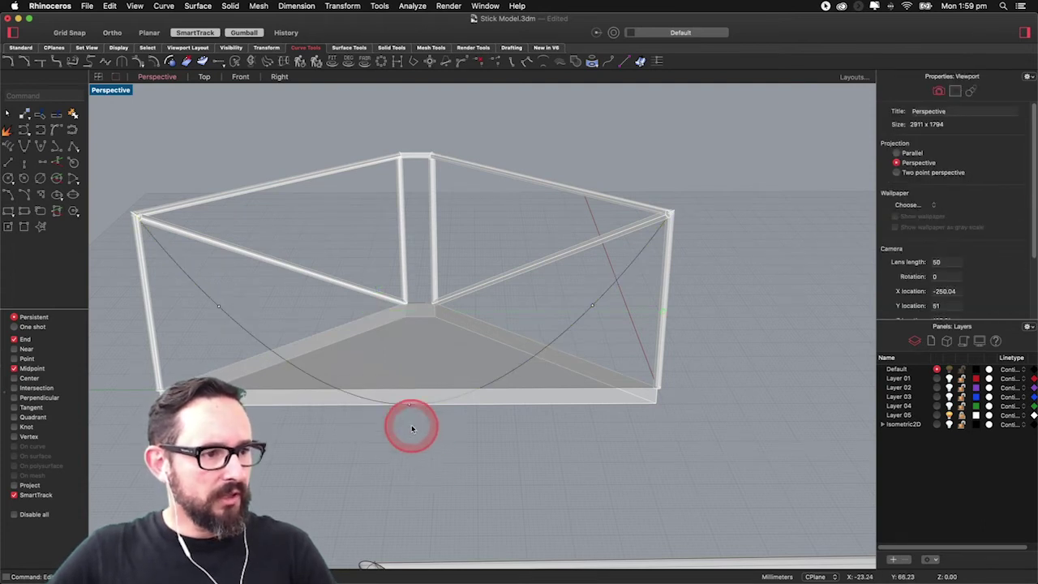
pyautogui.click(409, 407)
pyautogui.moveTo(411, 407); pyautogui.dragTo(410, 389)
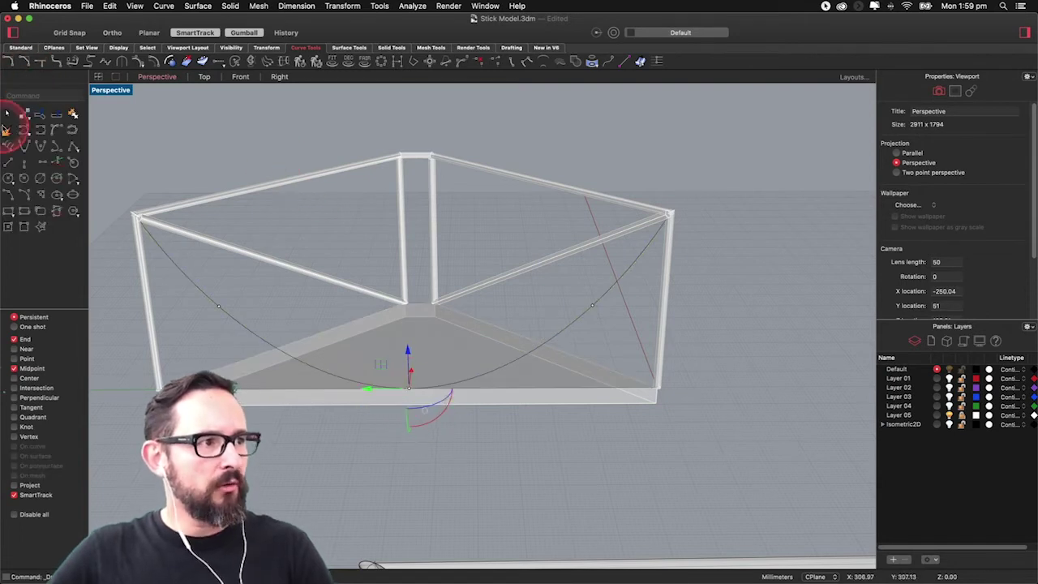
pyautogui.click(241, 130)
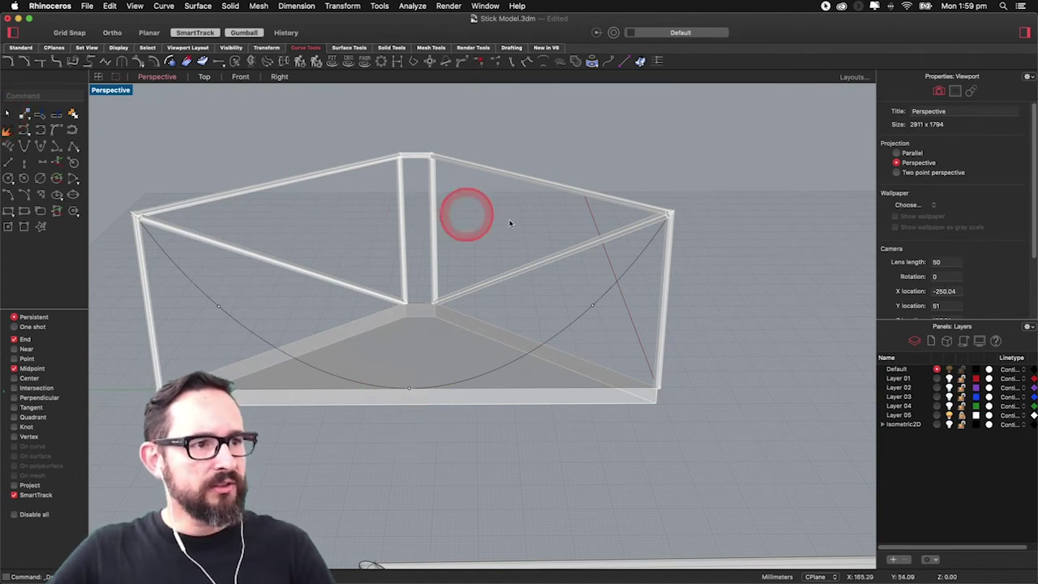
# - With Point snapping on and Knot off, draw a polyline from the right inner top corner to the edit point on that side of the curve
pyautogui.click(71, 146)
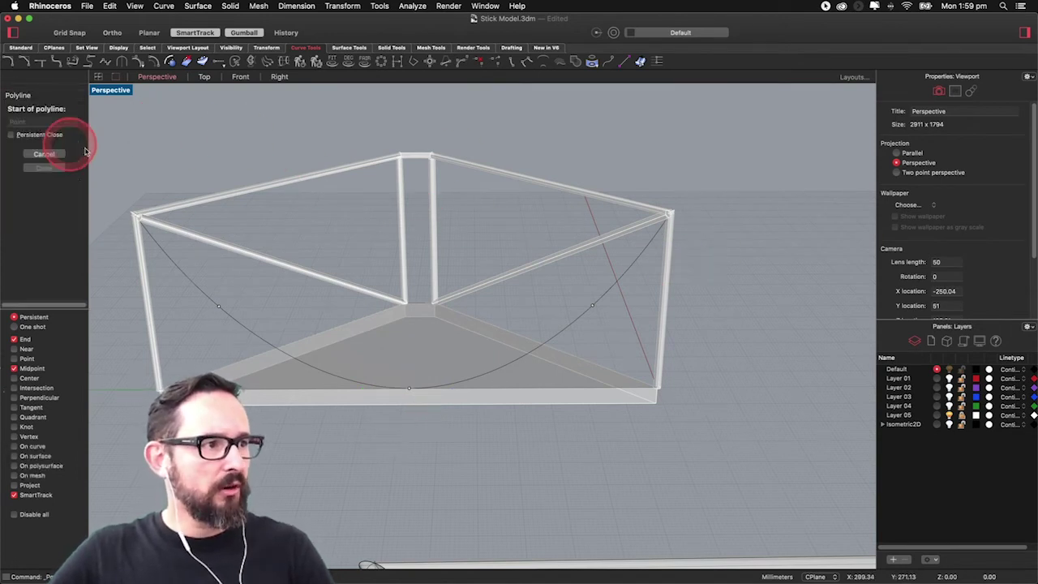
pyautogui.click(430, 154)
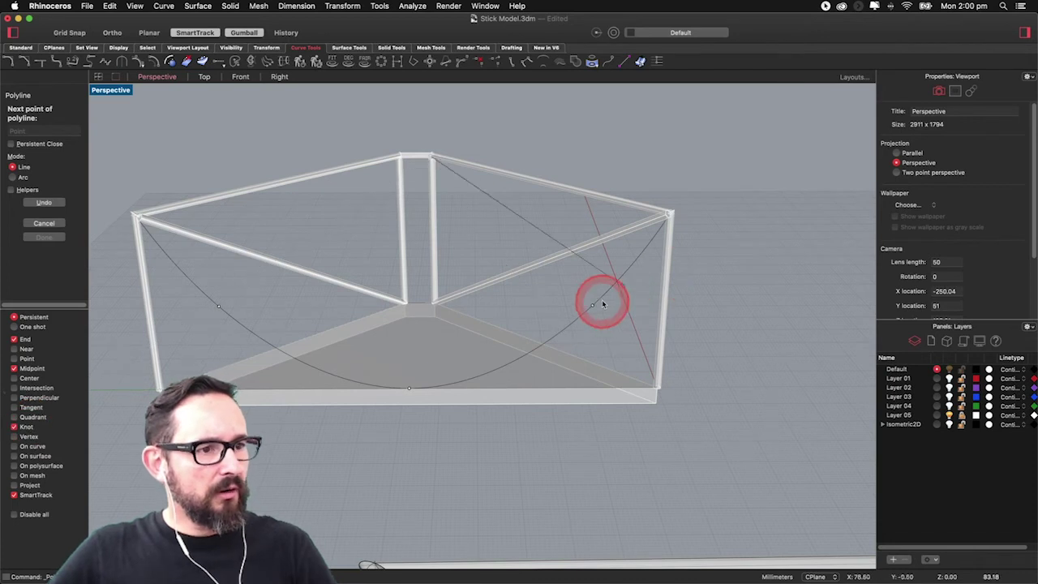
pyautogui.moveTo(592, 305); pyautogui.dragTo(567, 308, button='right')
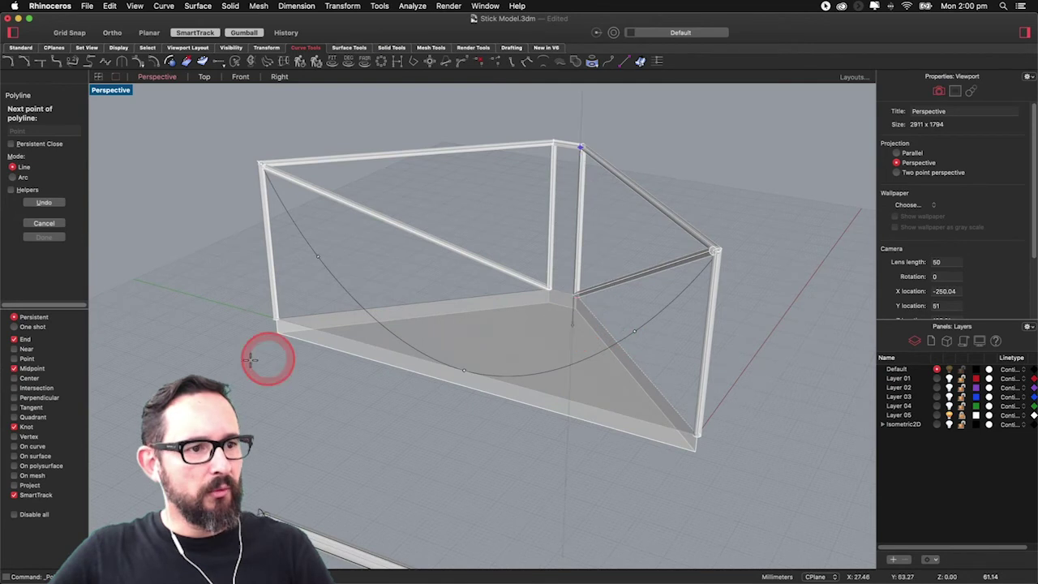
pyautogui.click(24, 359)
pyautogui.click(27, 427)
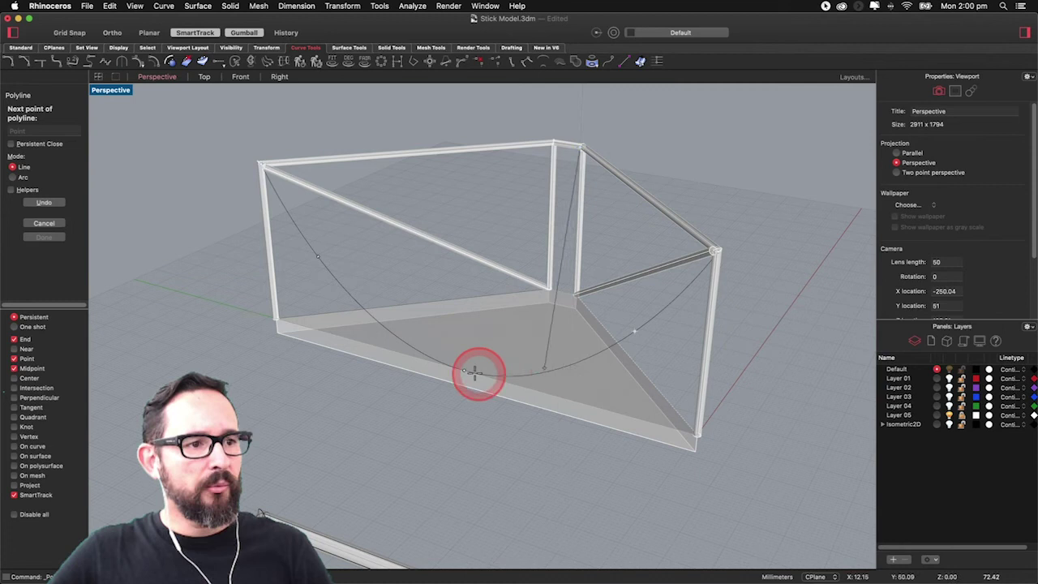
pyautogui.click(637, 329)
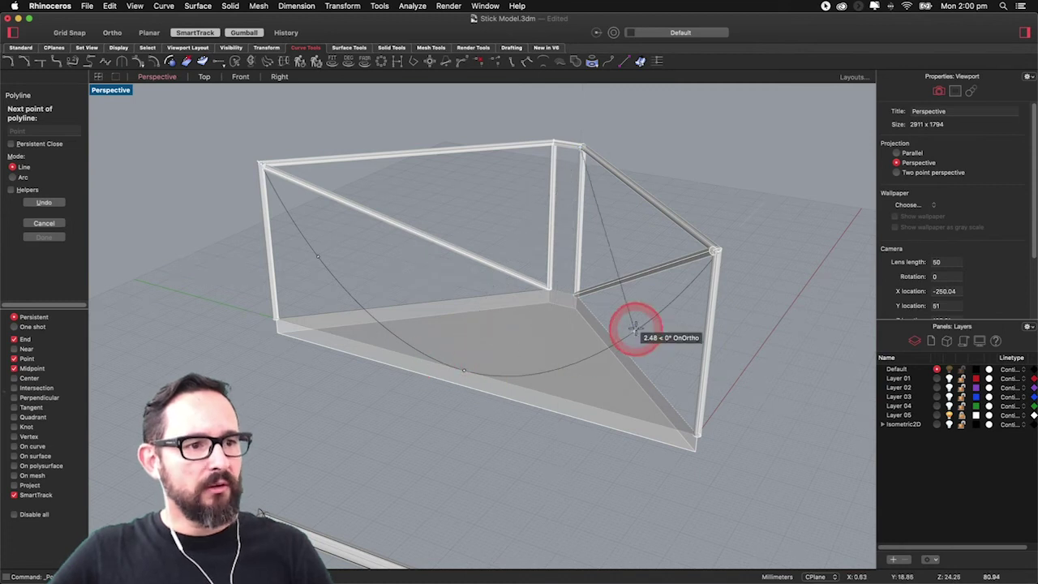
pyautogui.click(635, 329)
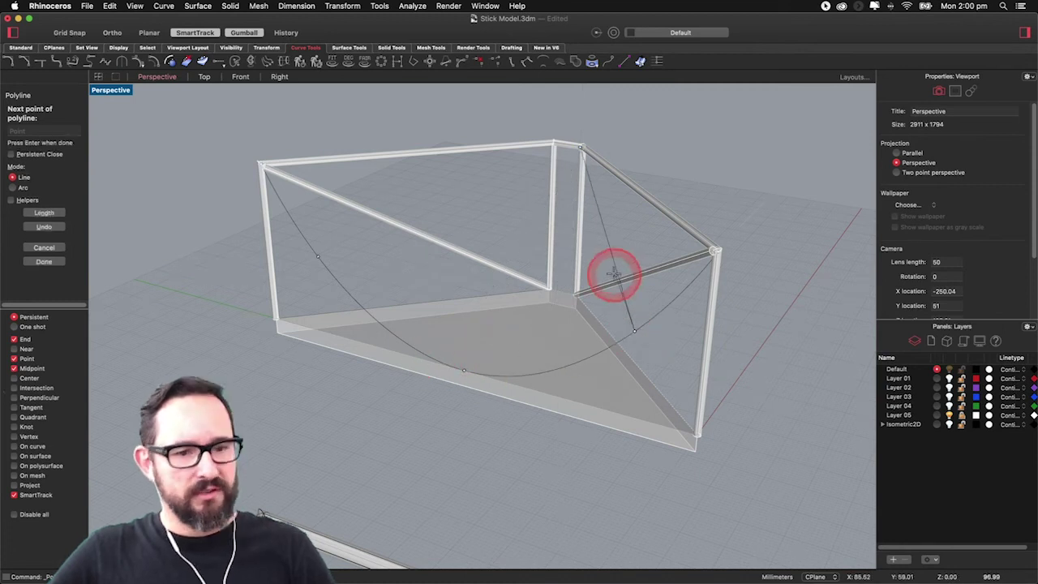
pyautogui.press('Return')
# - Draw a second polyline from the left inner top corner to the edit point on the curve's left half
pyautogui.press('Return')
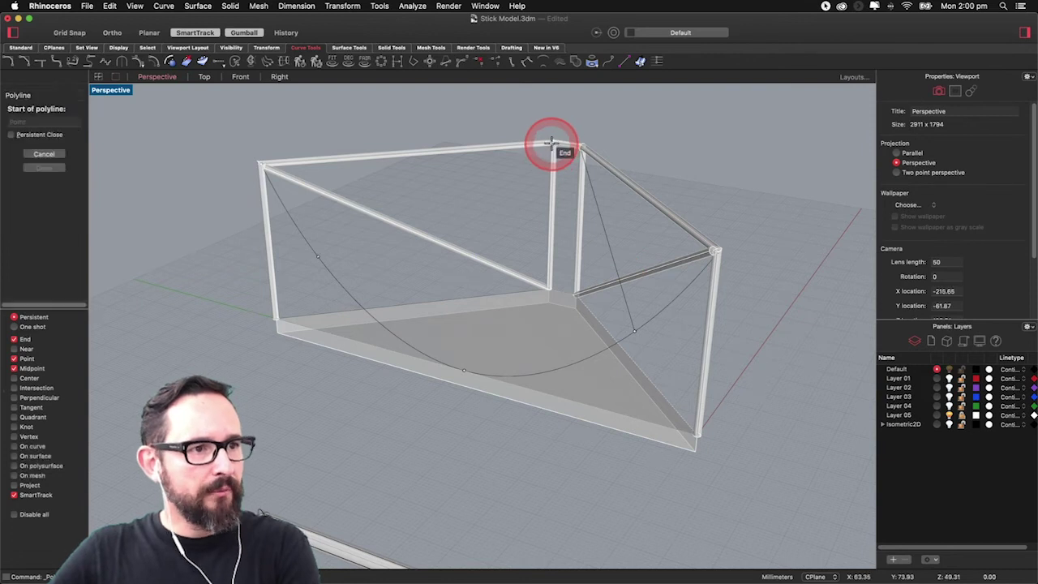
pyautogui.click(551, 144)
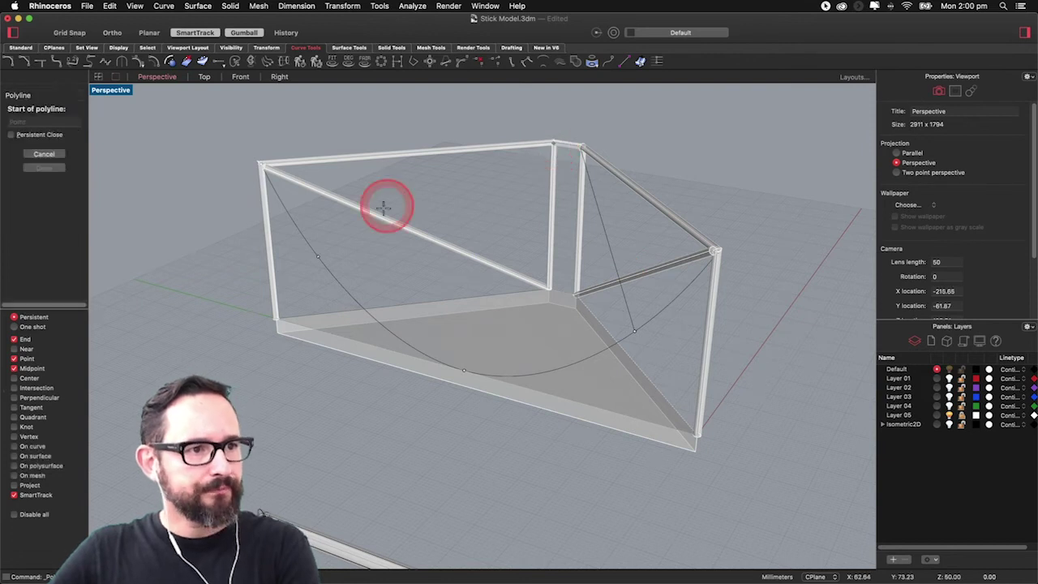
pyautogui.click(321, 256)
pyautogui.click(457, 240)
pyautogui.press('Return')
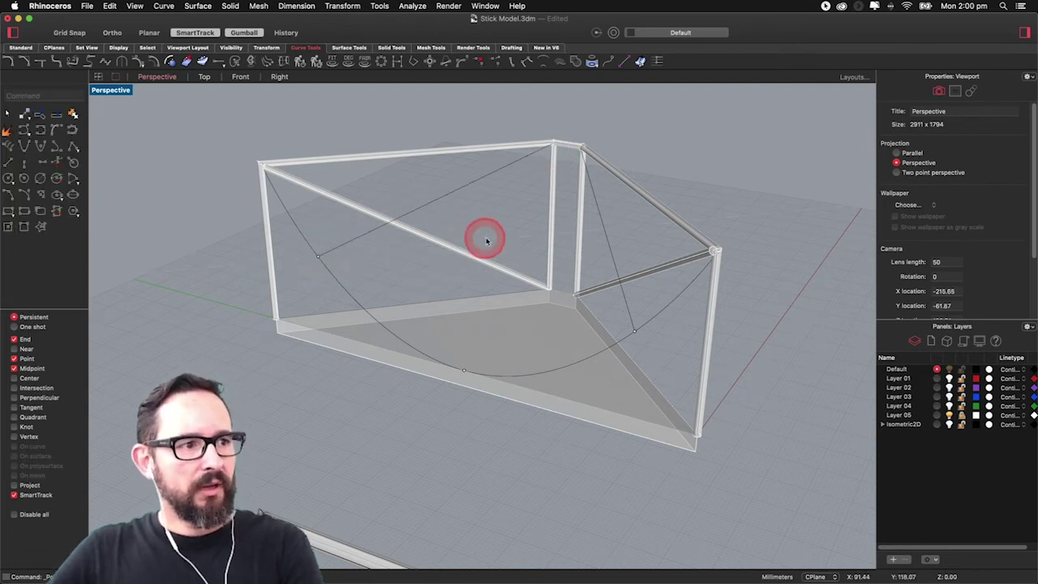
# - Delete both trial lines running from the inner top corners to the curve
pyautogui.moveTo(529, 241); pyautogui.dragTo(529, 243, button='right')
pyautogui.moveTo(447, 279); pyautogui.dragTo(472, 194, button='right')
pyautogui.click(508, 174)
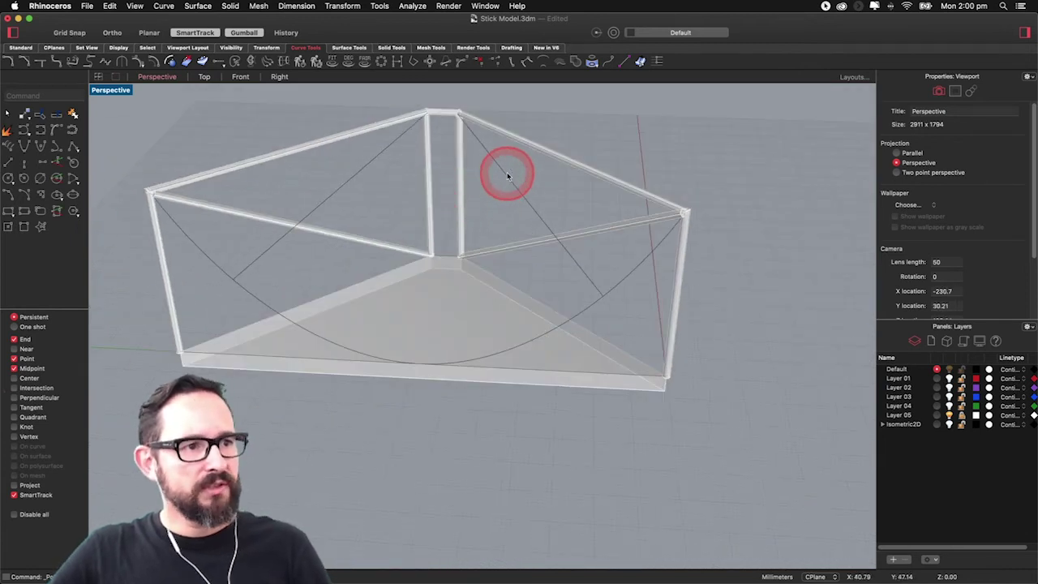
pyautogui.press('Delete')
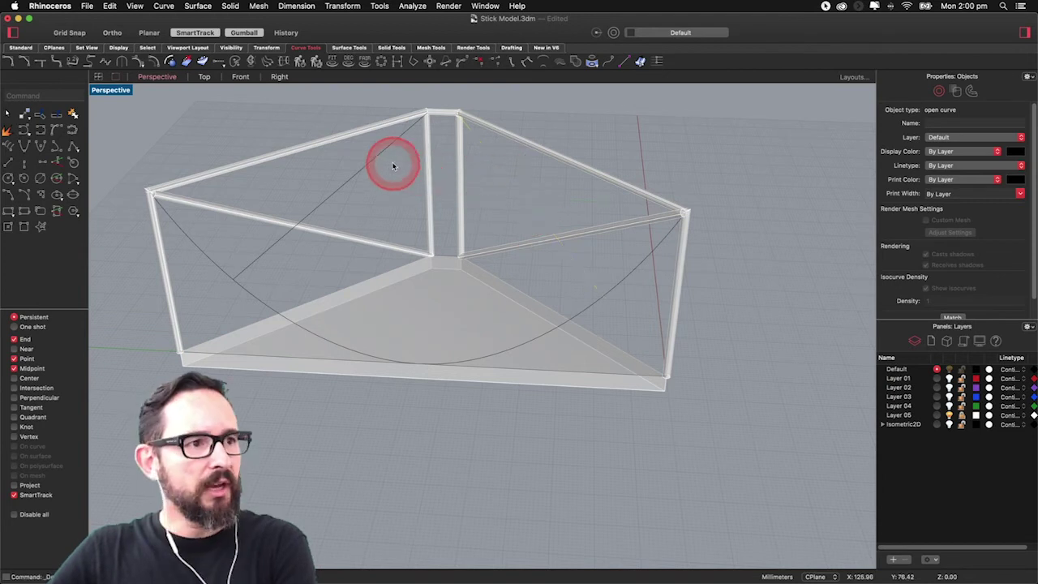
pyautogui.click(391, 151)
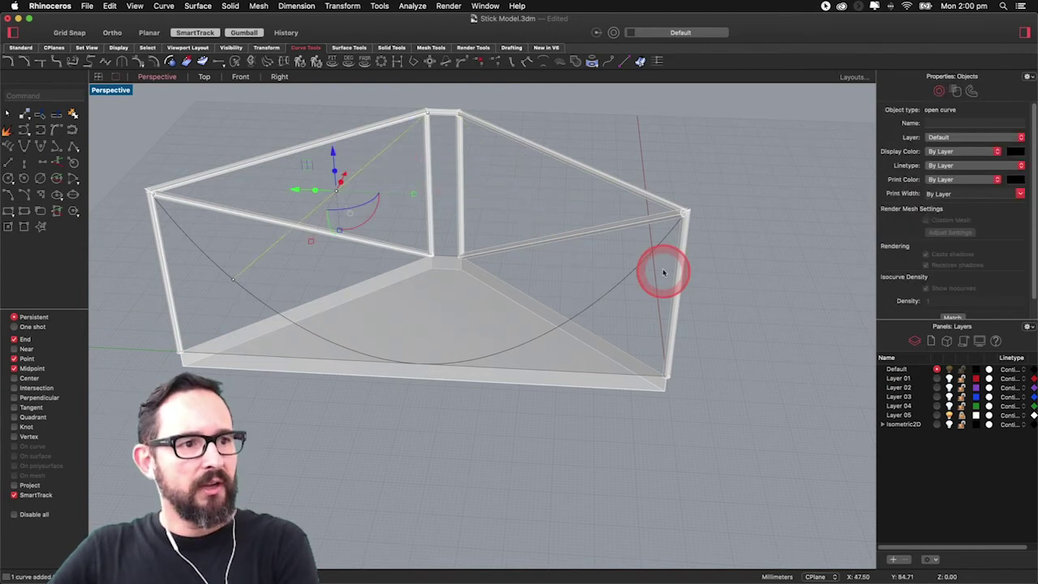
pyautogui.press('Delete')
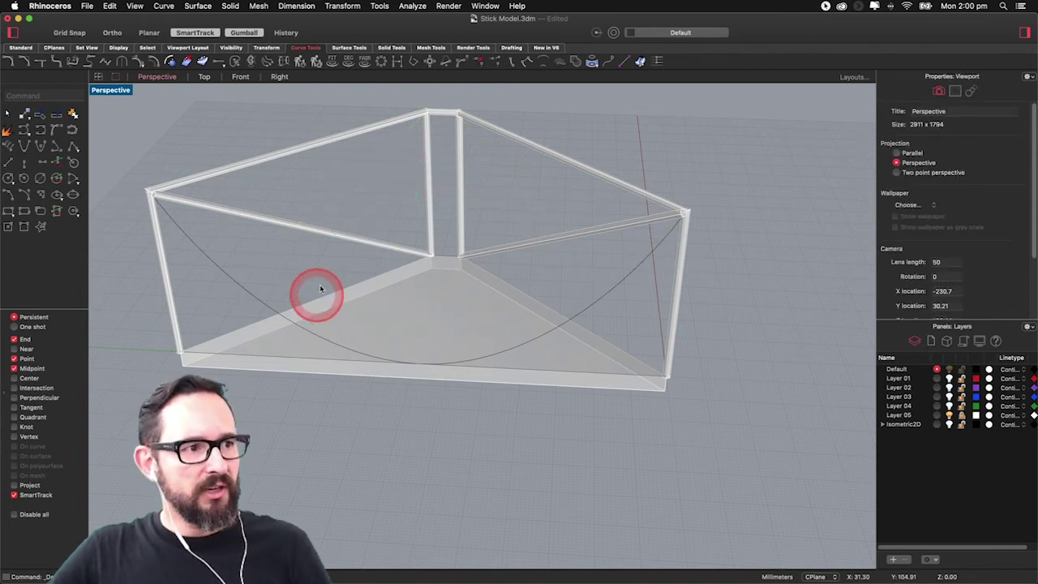
# - Turn on the edit points of the interpolated curve with EditPtOn
pyautogui.click(231, 280)
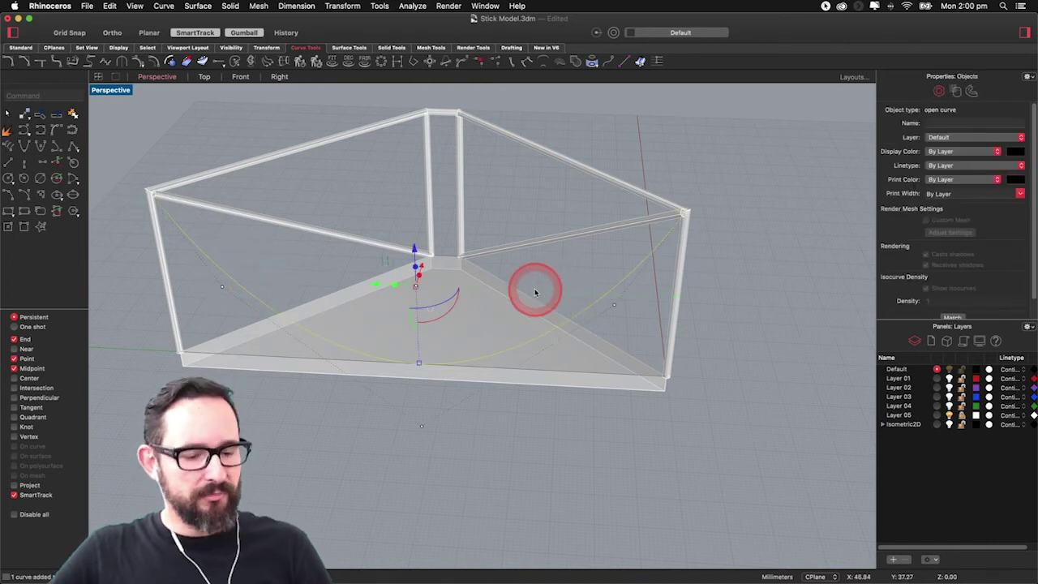
pyautogui.write('EditPtOn')
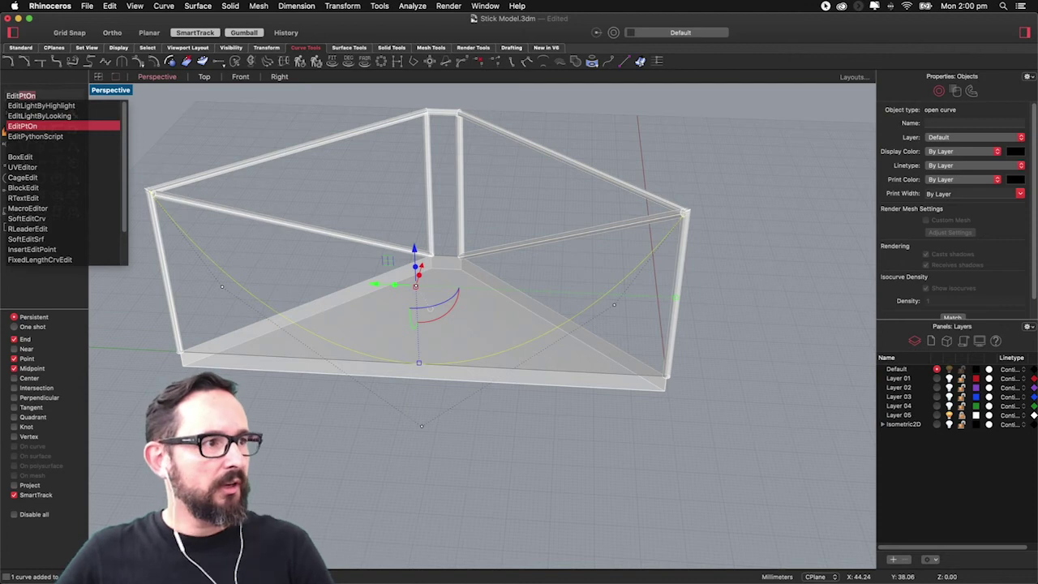
pyautogui.press('Return')
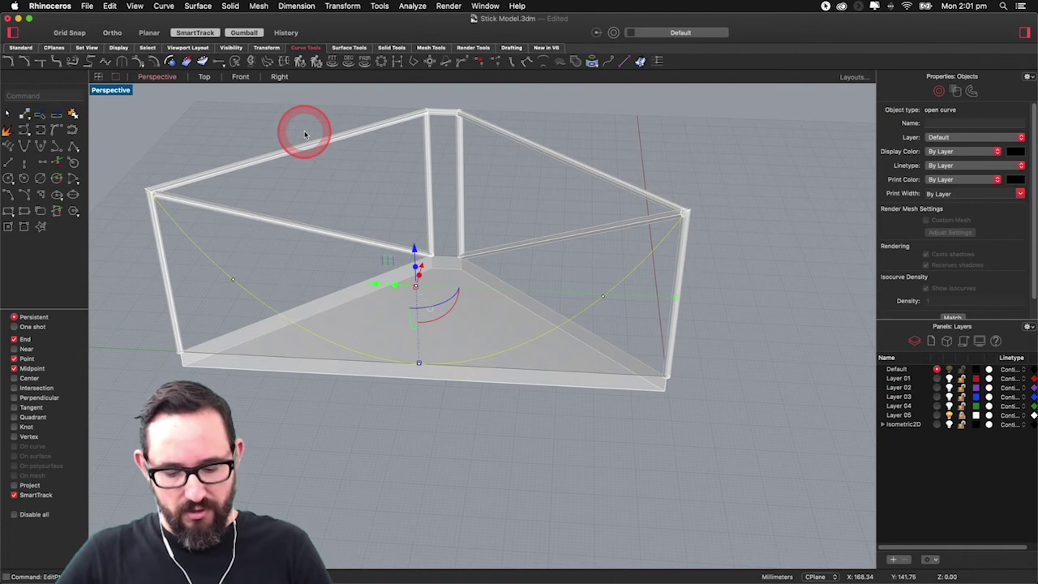
# - Rebuild the interpolated curve with a point count of 10 and degree 3, deleting the input
pyautogui.write('re')
pyautogui.press('Escape')
pyautogui.write('reb')
pyautogui.press('Return')
pyautogui.press('Return')
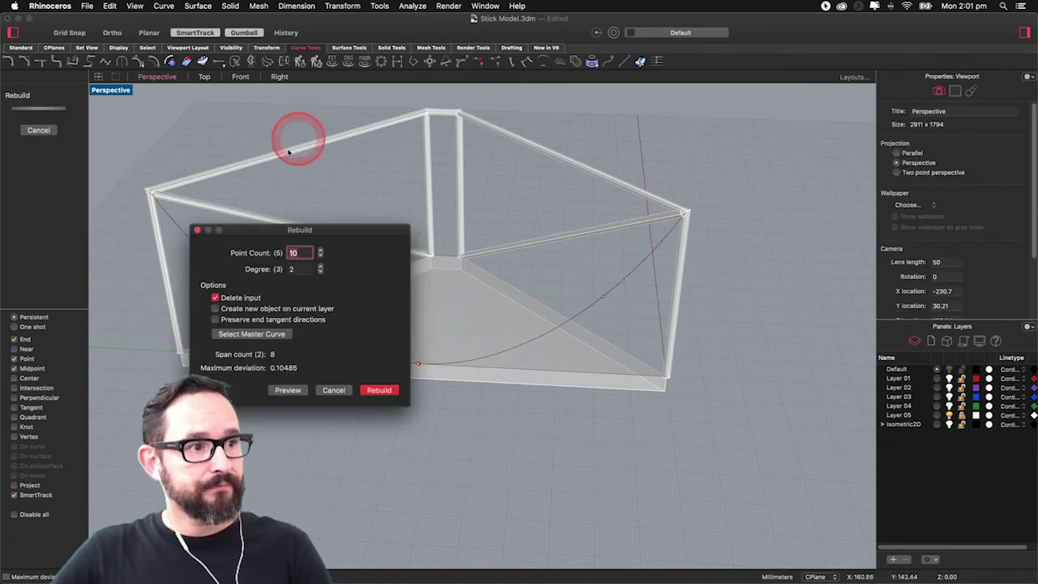
pyautogui.moveTo(291, 233); pyautogui.dragTo(196, 331)
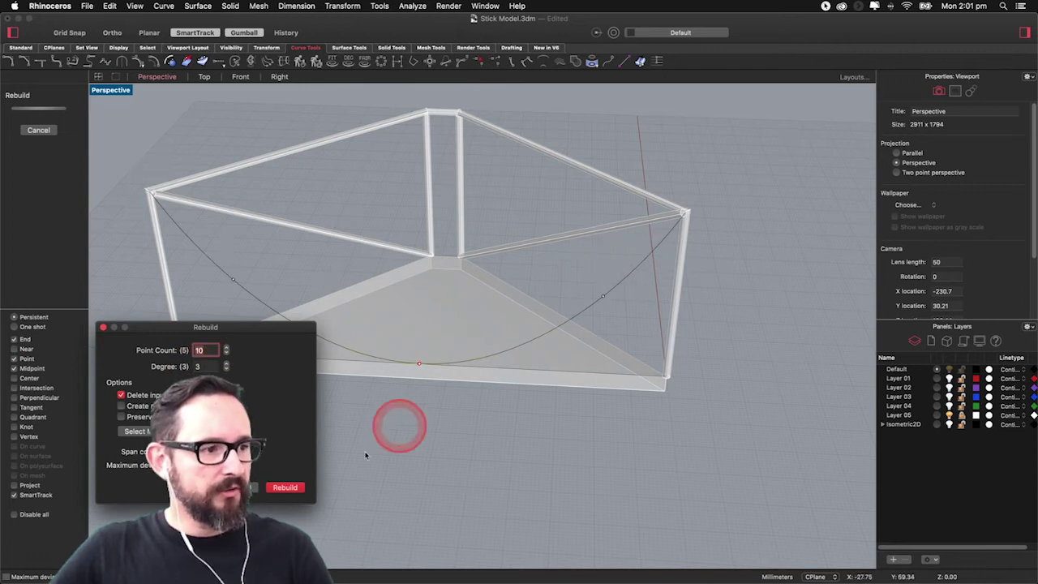
pyautogui.click(285, 488)
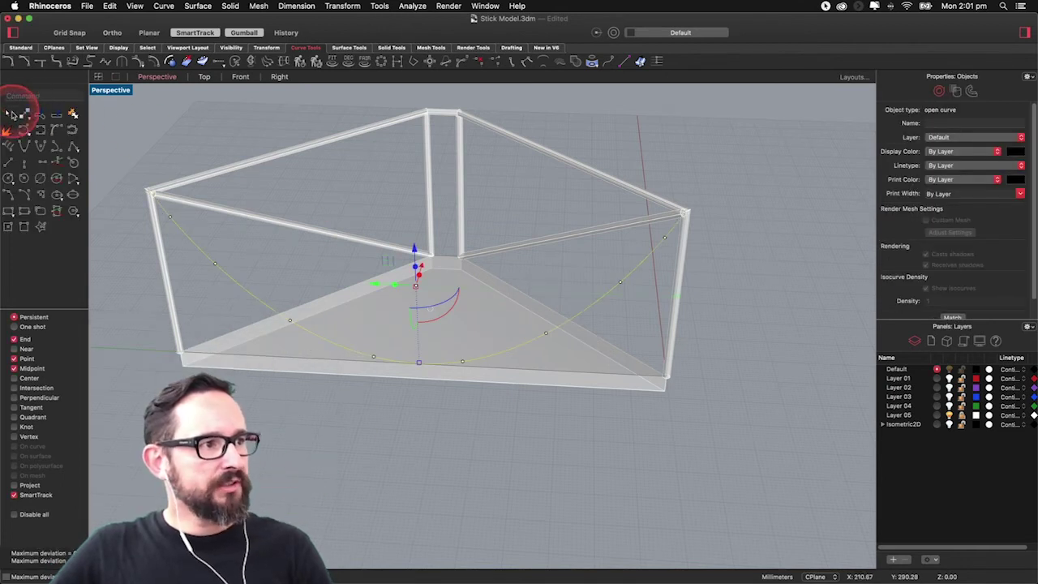
# - Rebuild the curve with a point count of 30 and degree 3, deleting the input
pyautogui.click(180, 108)
pyautogui.click(208, 255)
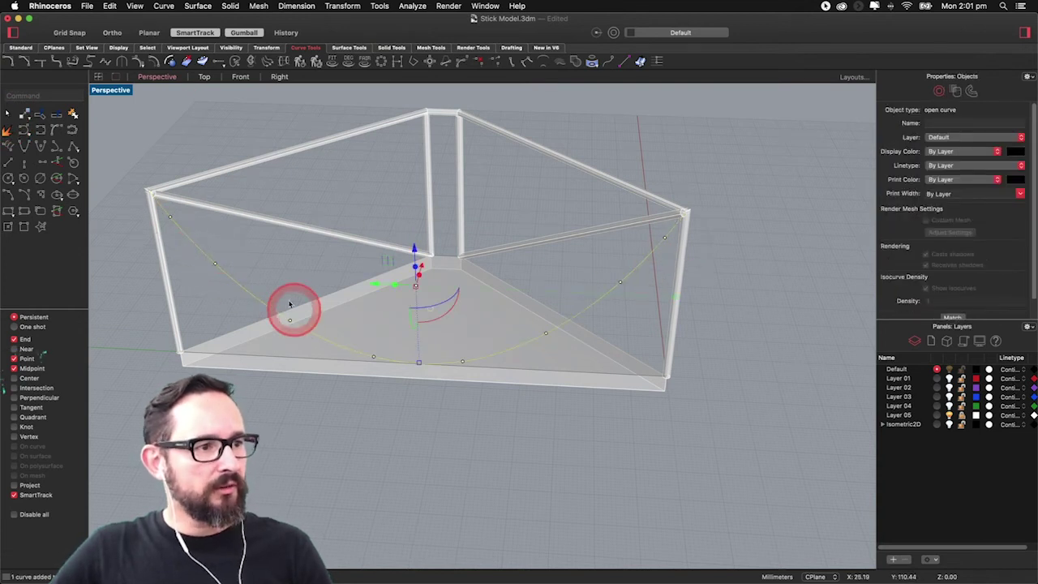
pyautogui.write('Redo')
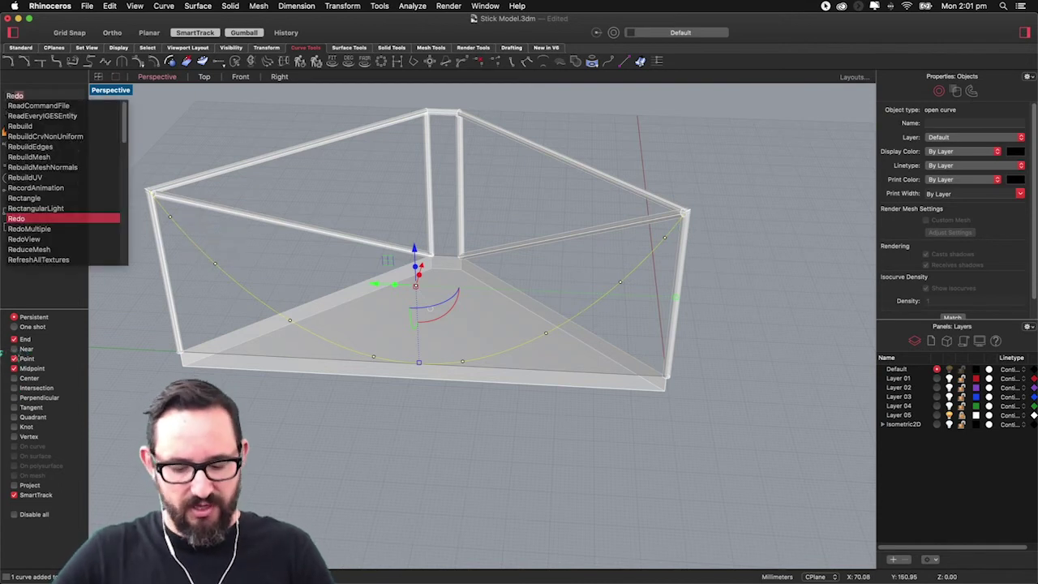
pyautogui.write('buu')
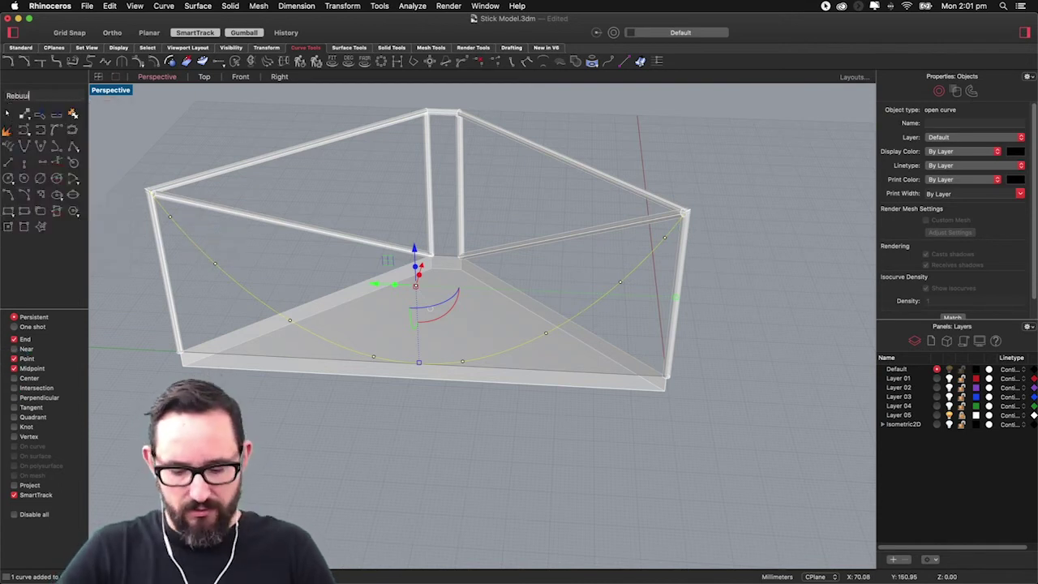
pyautogui.write('d')
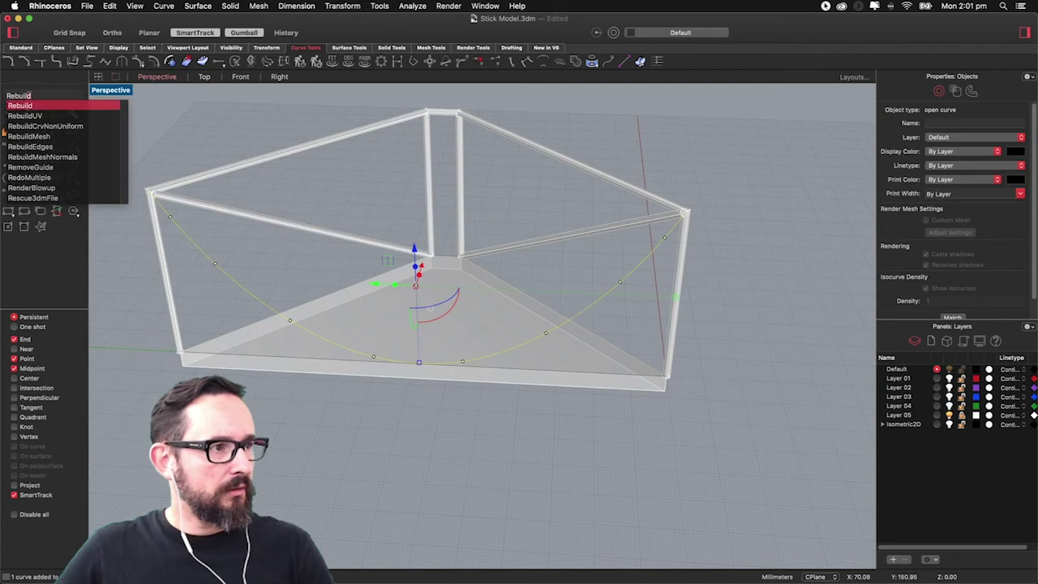
pyautogui.press('Return')
pyautogui.click(205, 259)
pyautogui.click(212, 349)
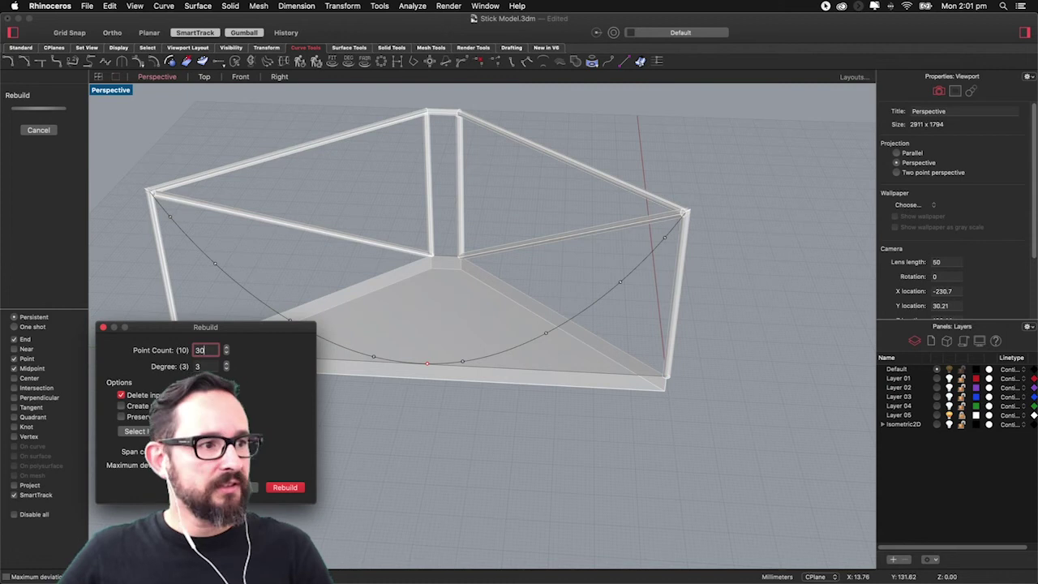
pyautogui.click(313, 301)
pyautogui.click(289, 489)
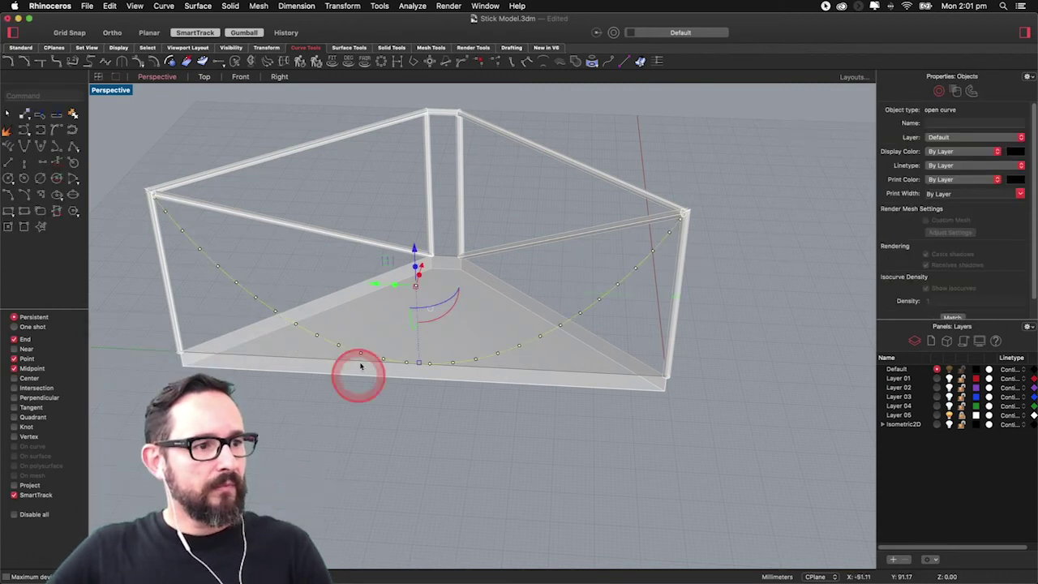
# - Try to draw a line from an edit point near the rebuilt curve's left end to the left inner top corner
pyautogui.click(195, 130)
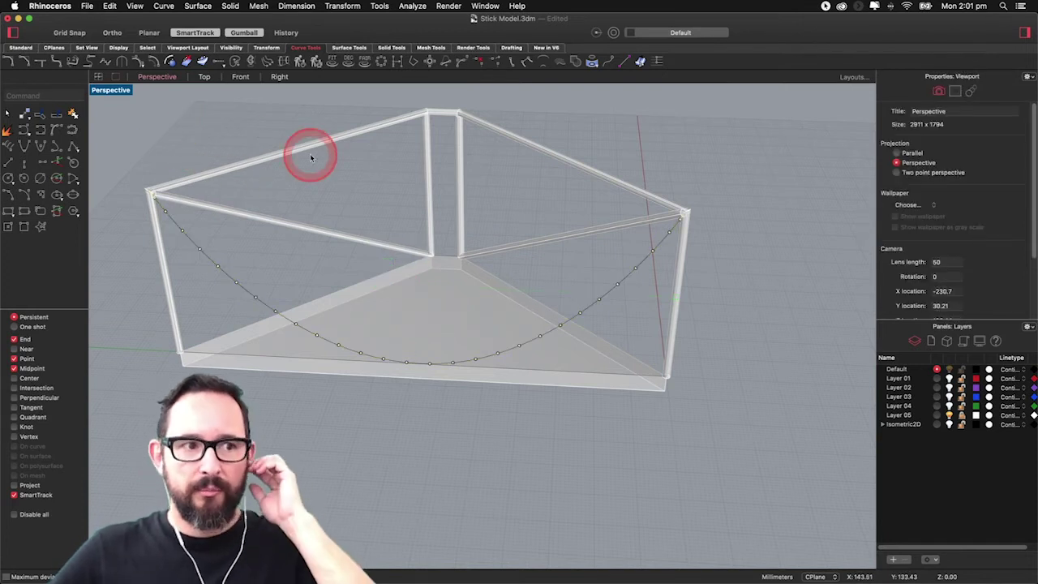
pyautogui.moveTo(446, 199); pyautogui.dragTo(493, 225, button='right')
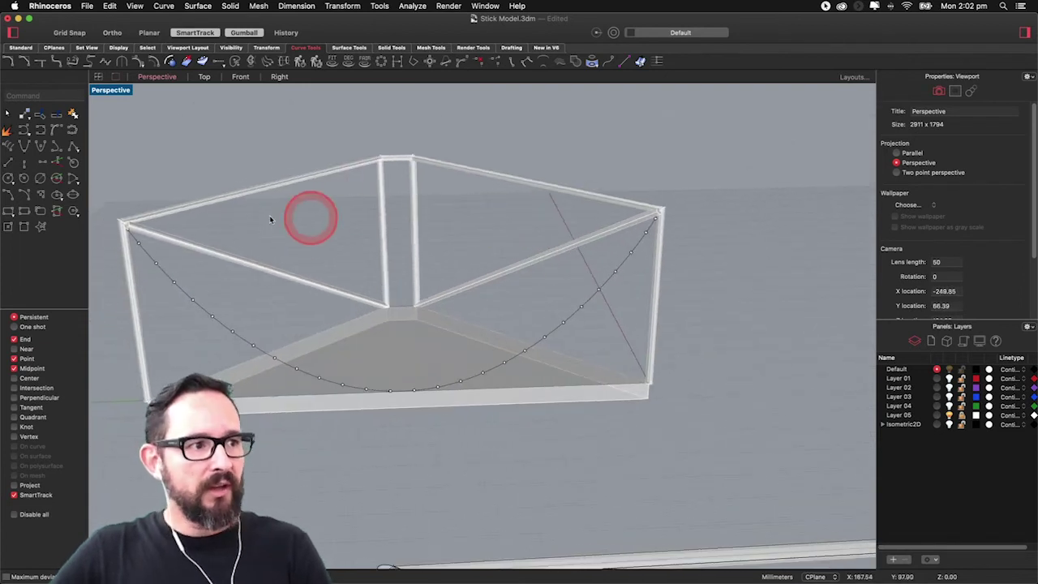
pyautogui.click(11, 164)
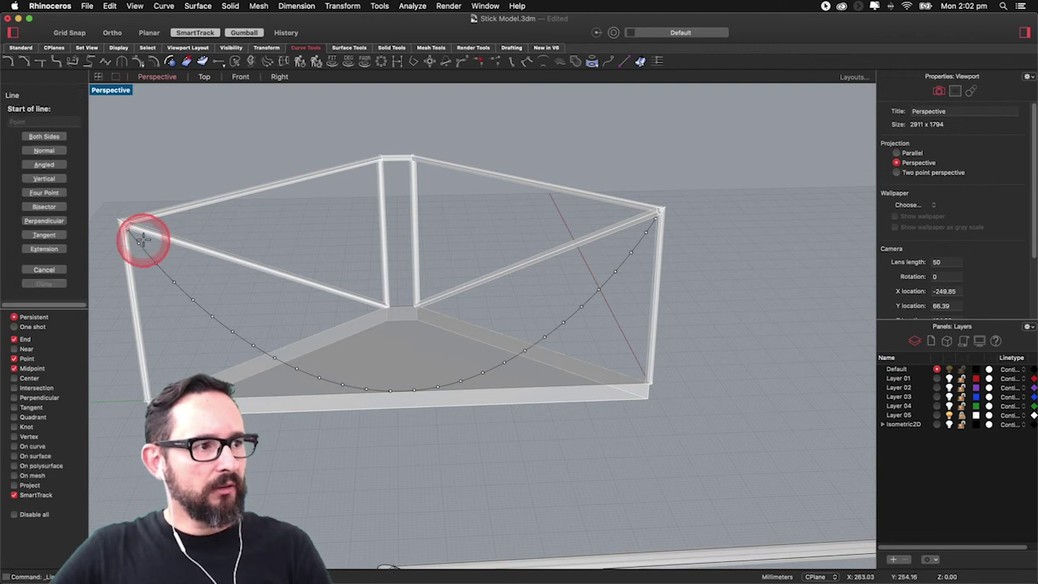
pyautogui.click(154, 241)
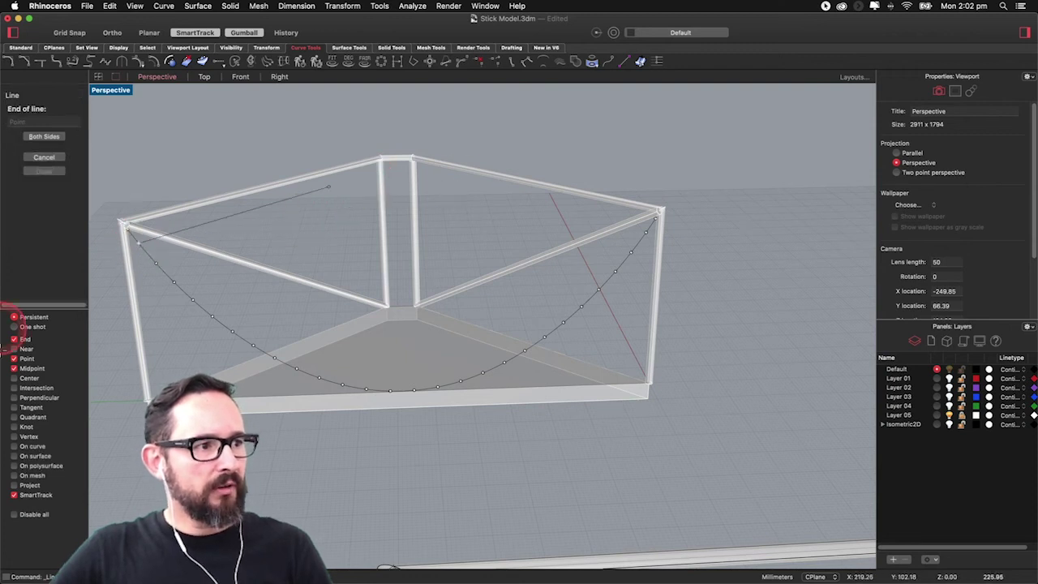
pyautogui.click(28, 359)
pyautogui.click(383, 157)
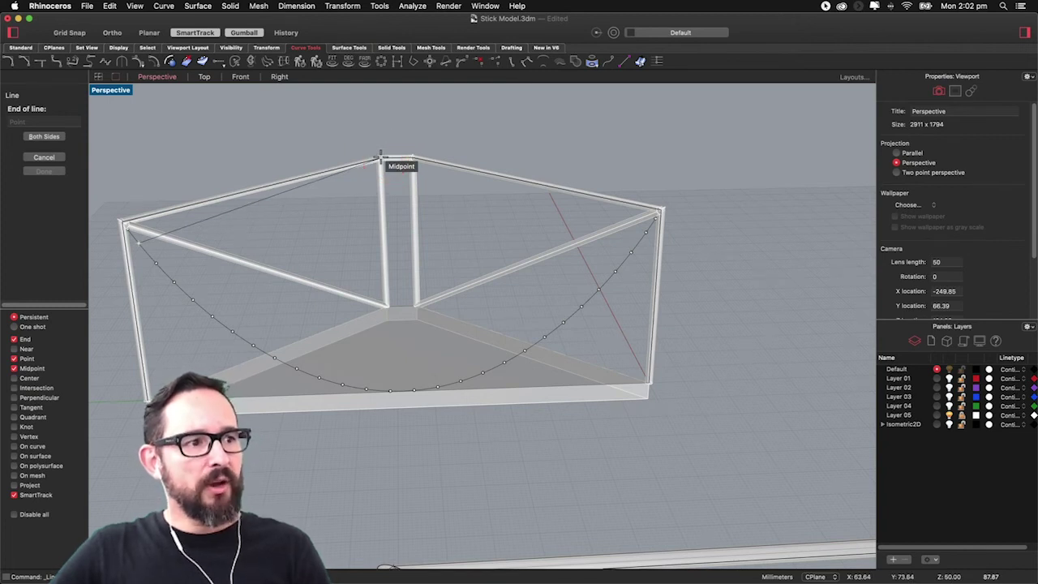
pyautogui.click(380, 156)
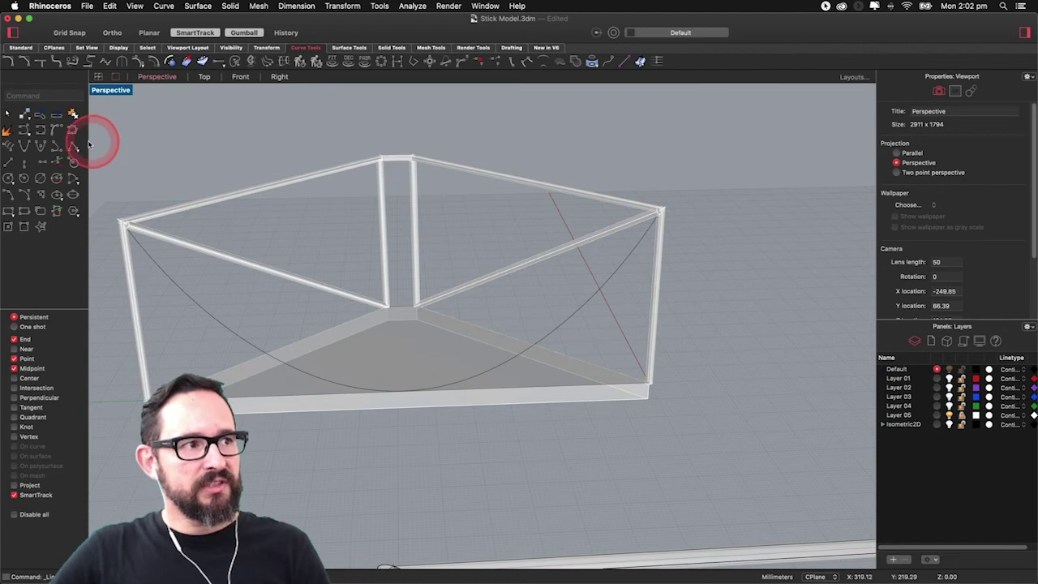
pyautogui.click(8, 162)
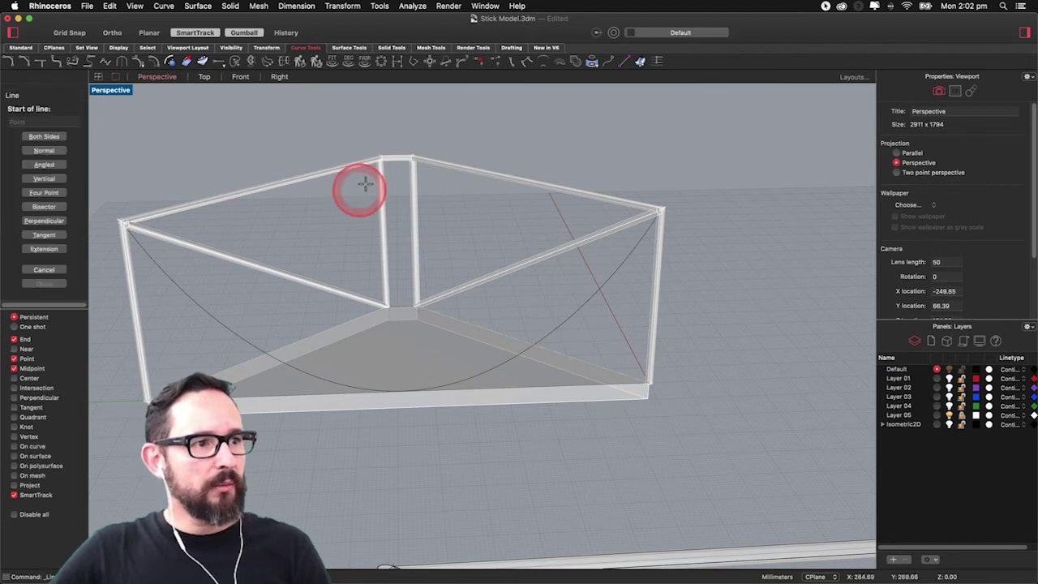
pyautogui.click(380, 161)
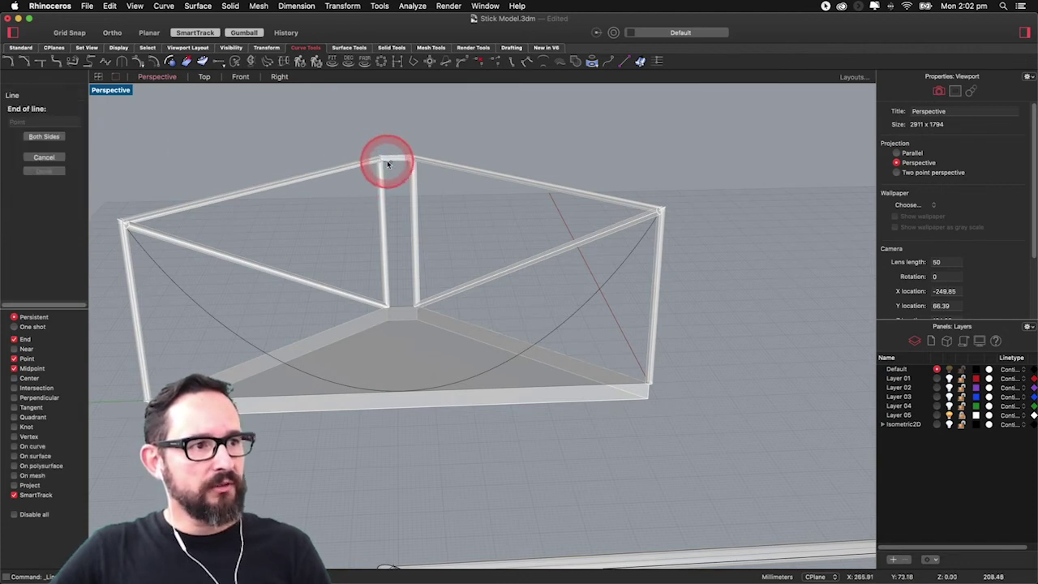
pyautogui.click(387, 165)
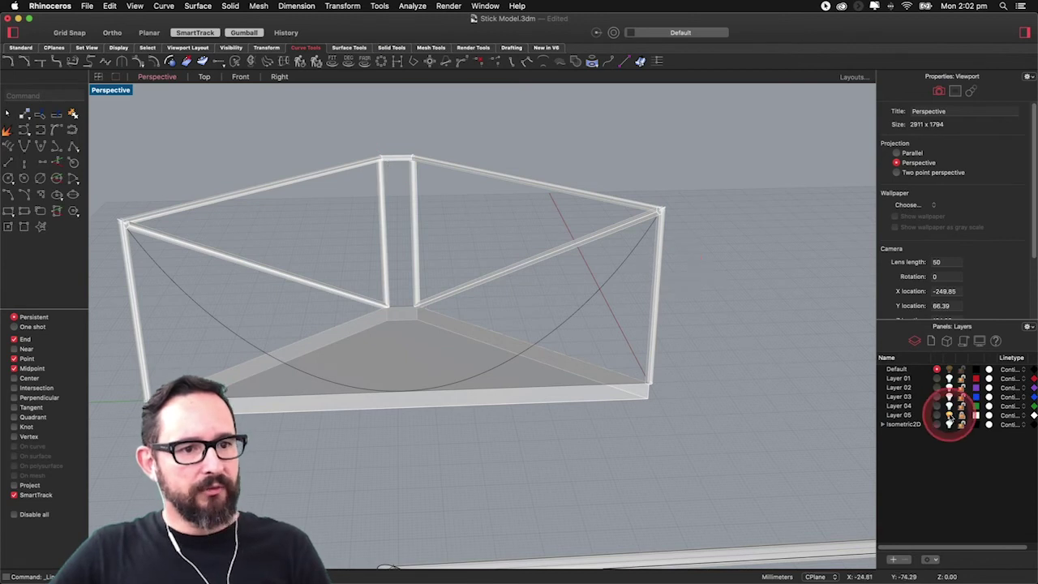
# - Hide Layer 05 so that only the centre lines of the frame and the guide curve show
pyautogui.click(950, 415)
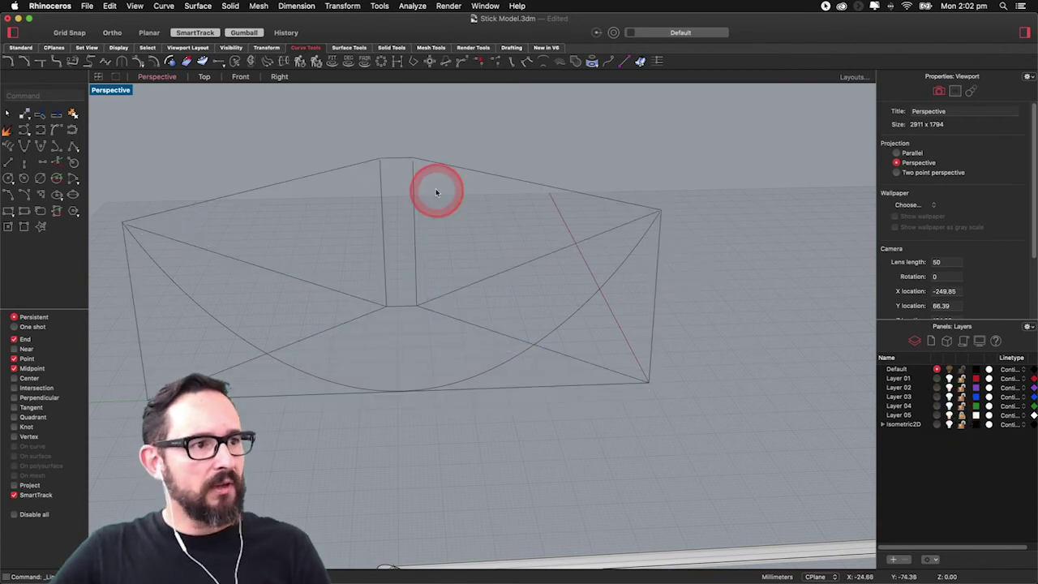
# - Check whether the short top edge between the inner corners is a separate curve from the outer frame
pyautogui.scroll(2, 409, 167)
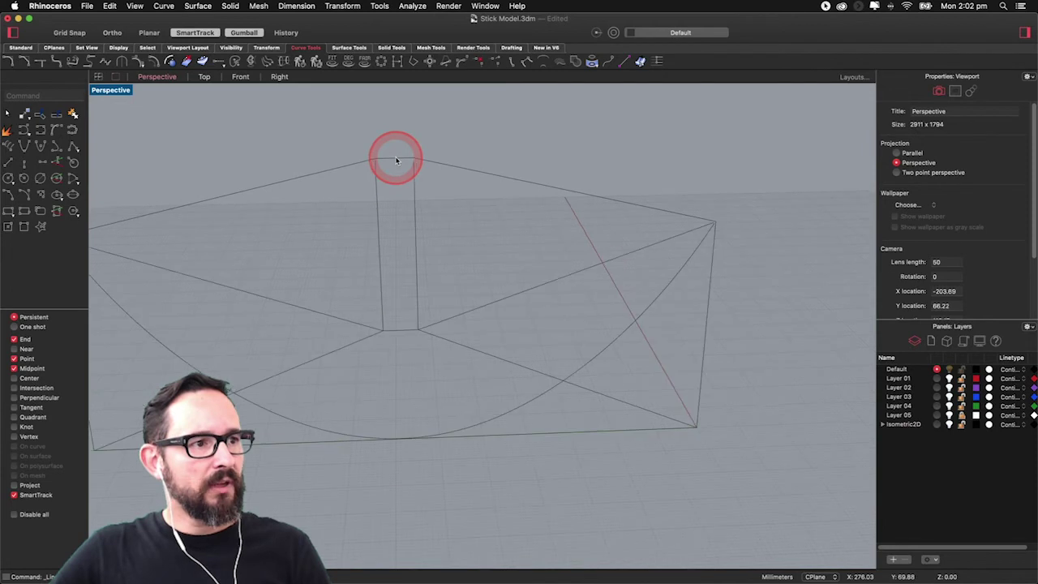
pyautogui.click(383, 159)
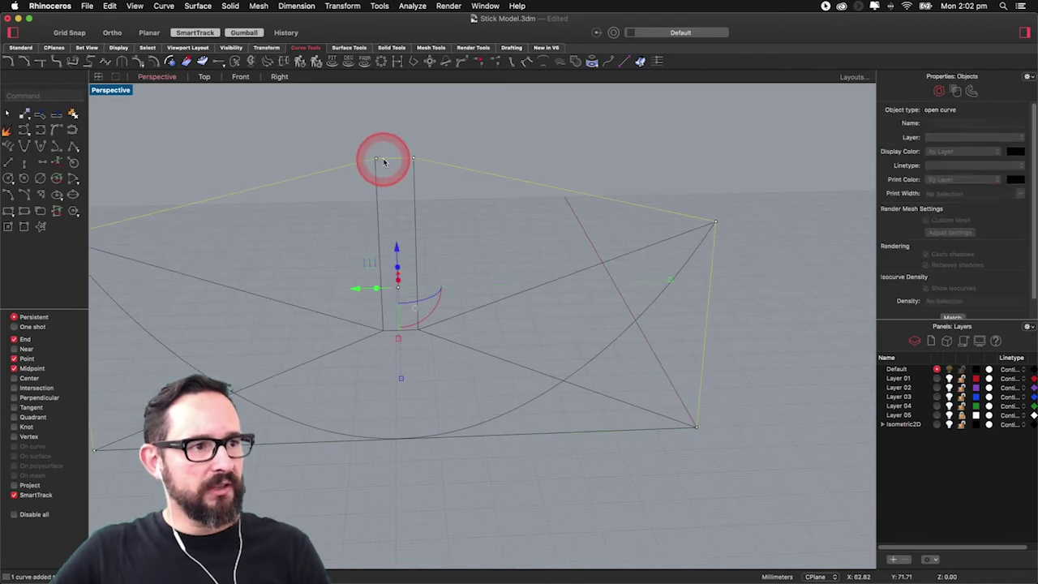
pyautogui.click(393, 176)
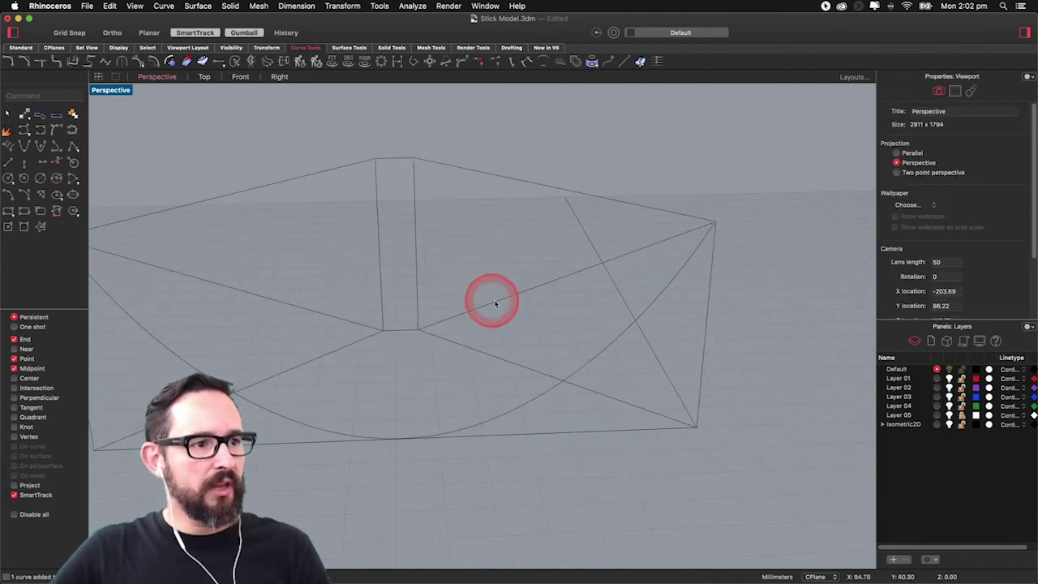
pyautogui.scroll(-5, 504, 293)
pyautogui.moveTo(475, 268); pyautogui.dragTo(463, 270, button='right')
pyautogui.scroll(4, 462, 270)
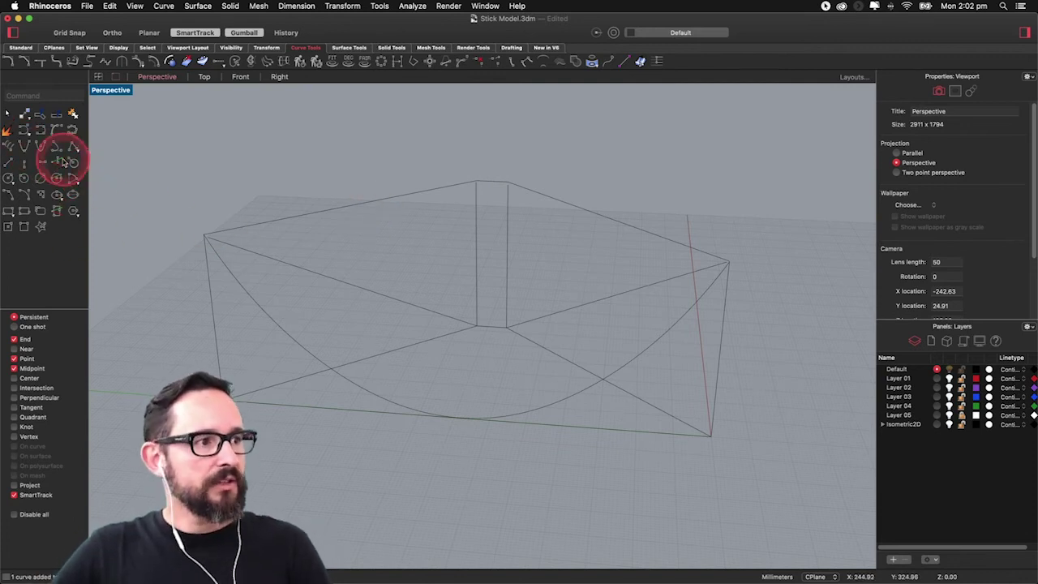
# - Try to draw a line joining the top ends of the two inner vertical centre lines
pyautogui.click(9, 162)
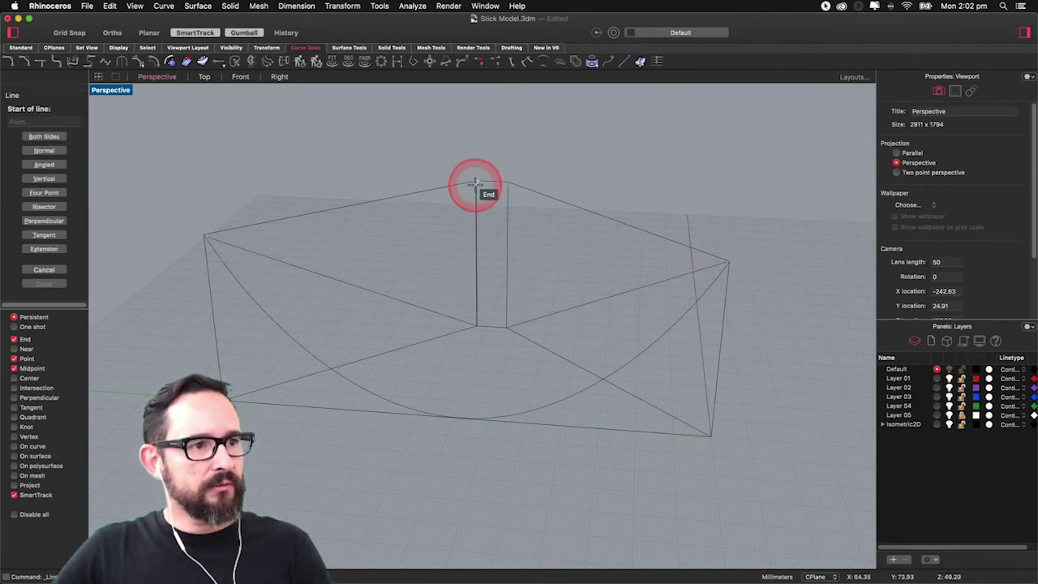
pyautogui.click(476, 183)
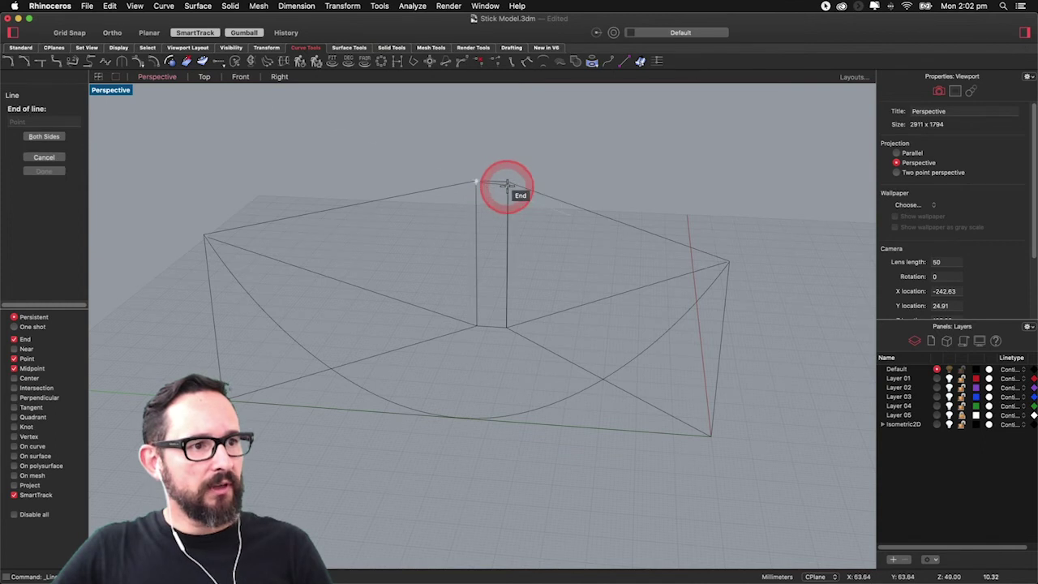
pyautogui.click(507, 185)
pyautogui.scroll(8, 483, 187)
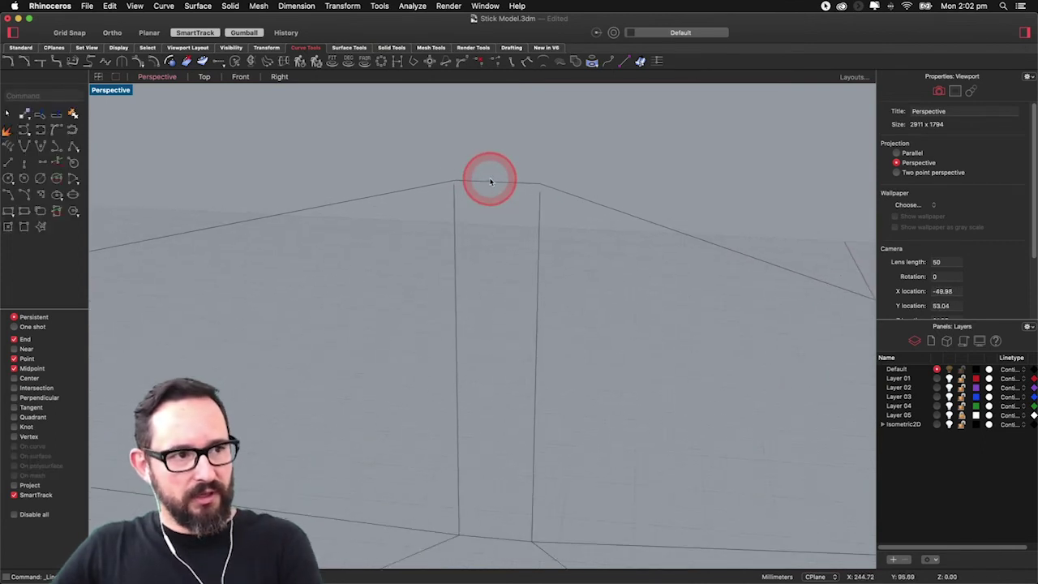
pyautogui.scroll(3, 490, 181)
pyautogui.press('Return')
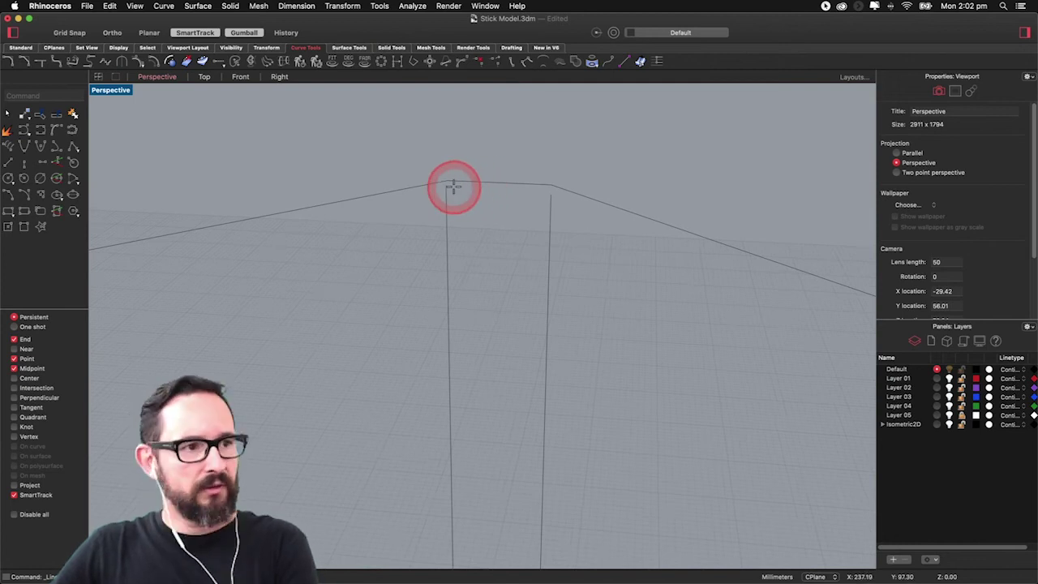
pyautogui.click(447, 186)
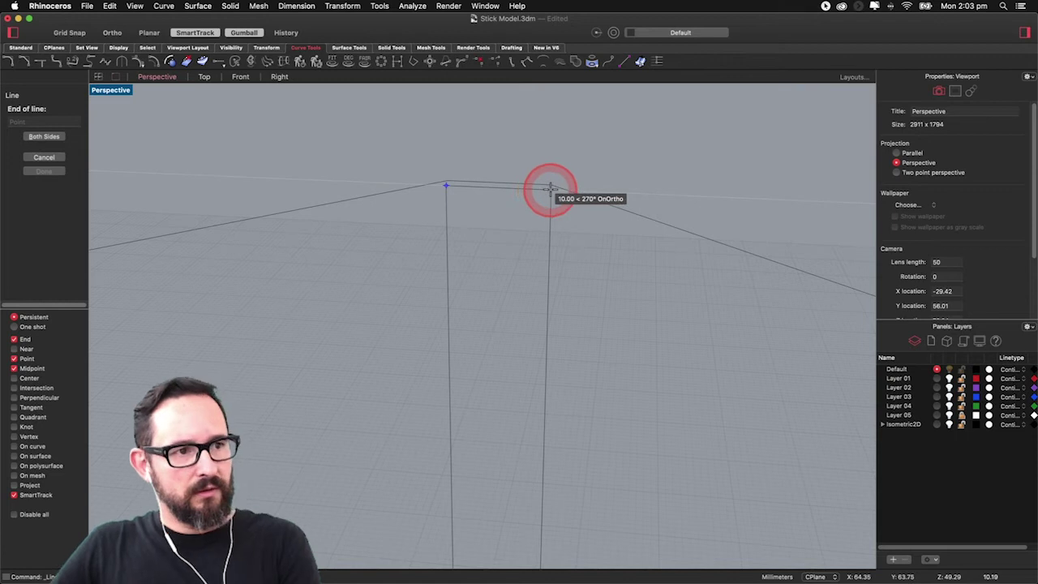
pyautogui.press('Escape')
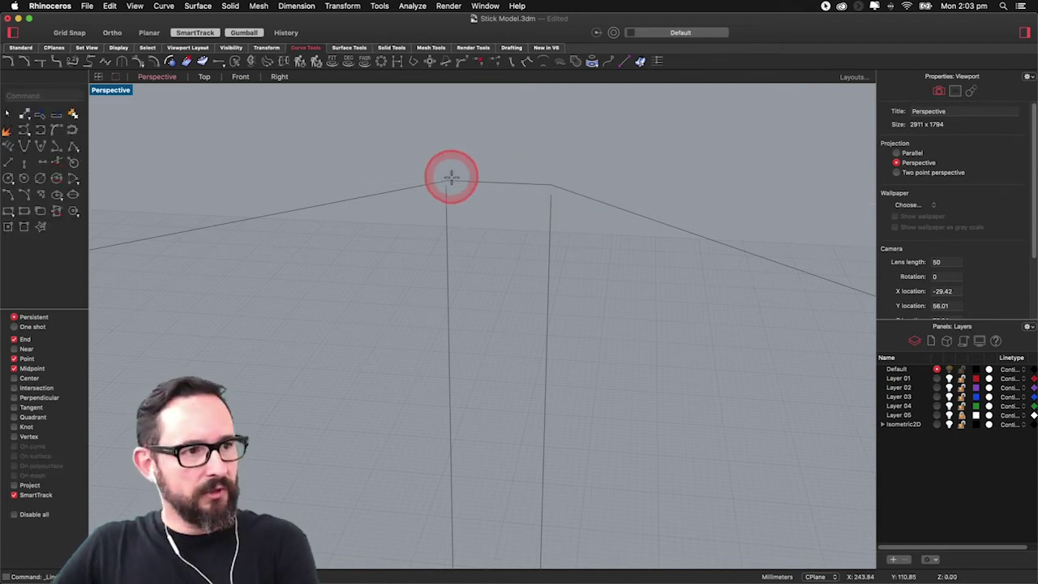
# - Try a line along the short top edge, stopping just before the second inner corner, and delete it
pyautogui.click(446, 180)
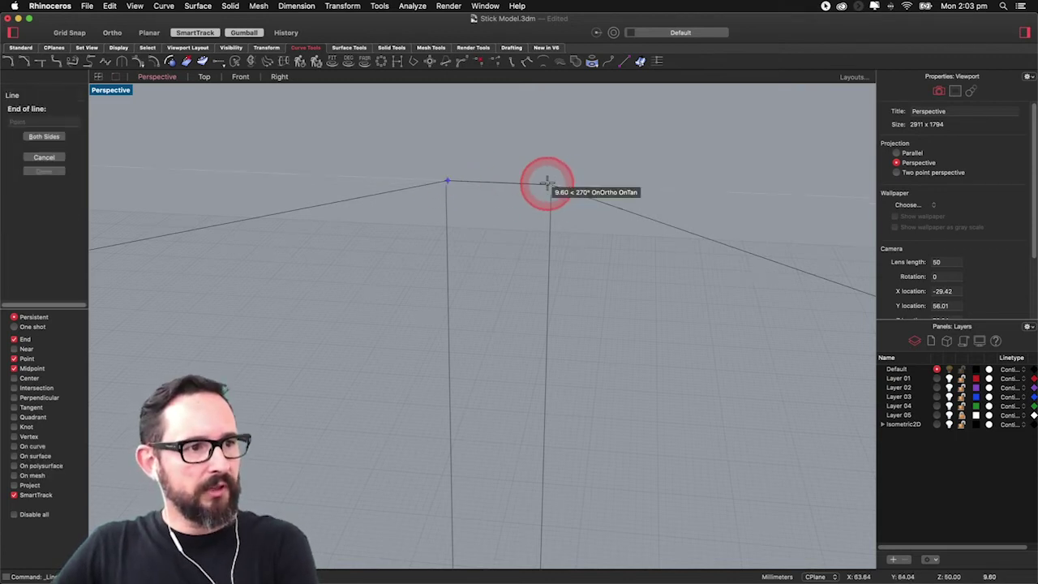
pyautogui.click(548, 182)
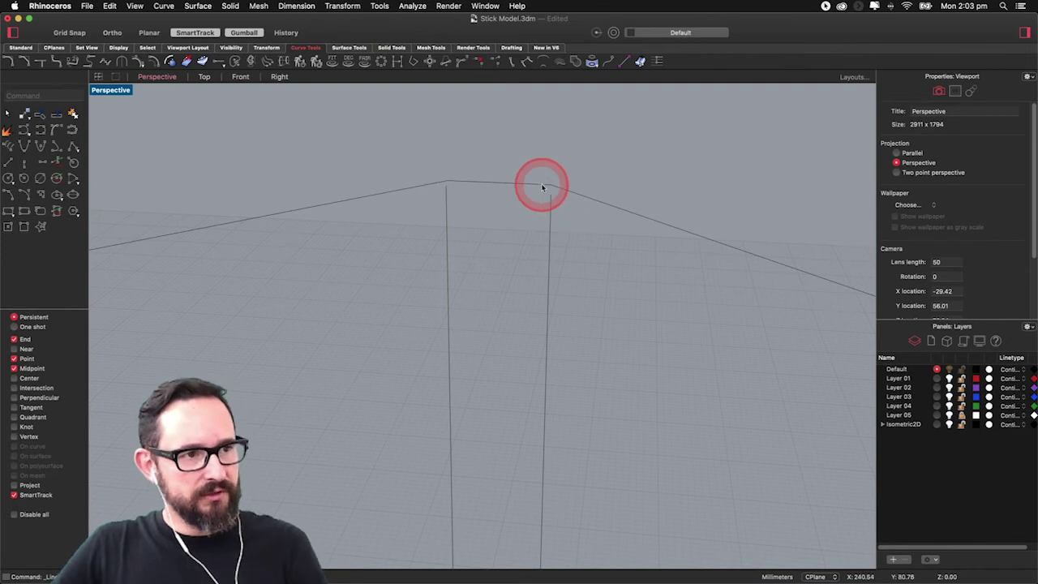
pyautogui.click(540, 189)
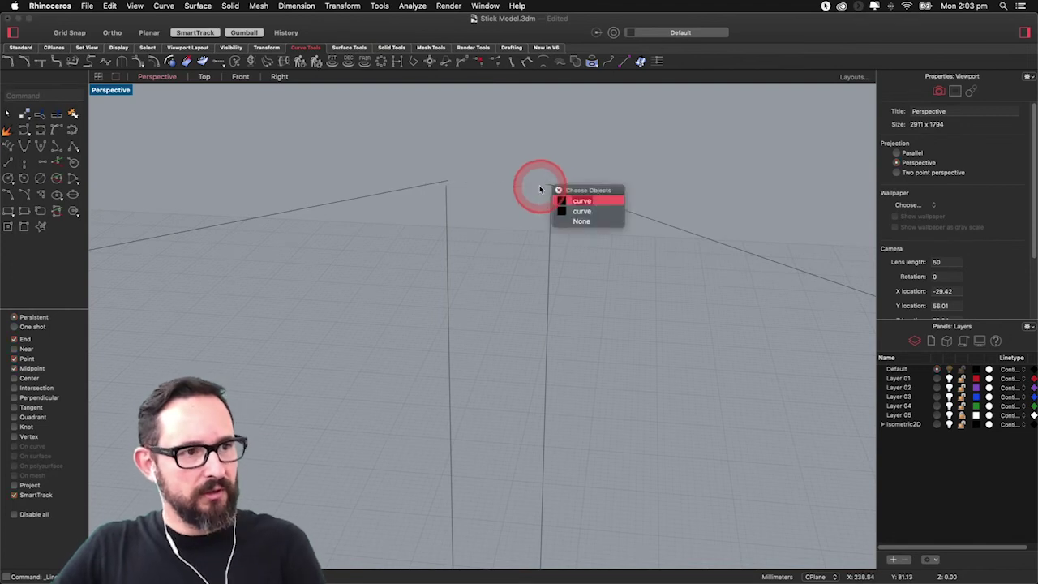
pyautogui.click(582, 201)
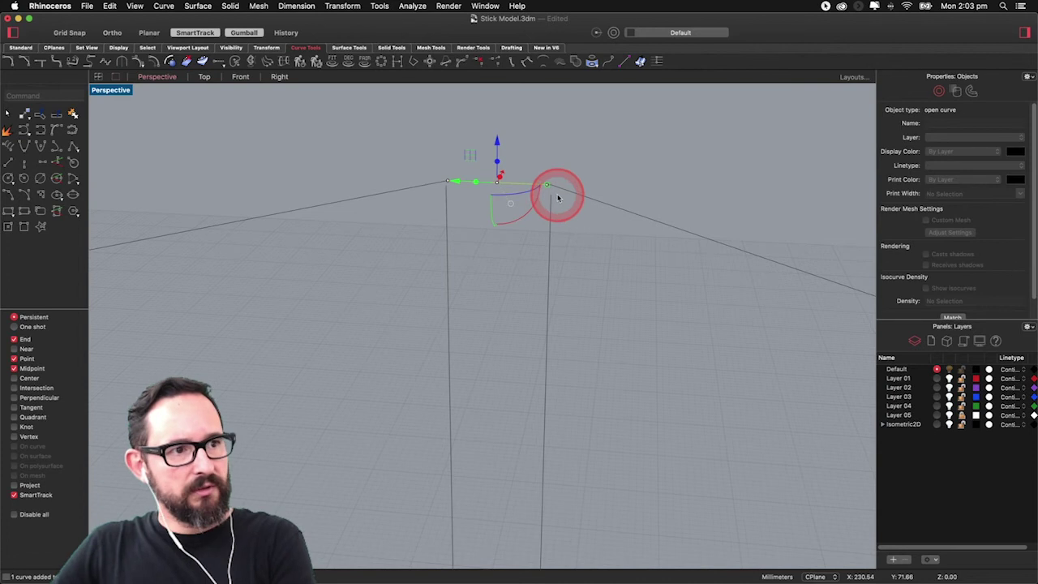
pyautogui.press('Delete')
# - Draw a line between the frame's two inner top corners and select it to check that it is a separate curve
pyautogui.rightClick(446, 182)
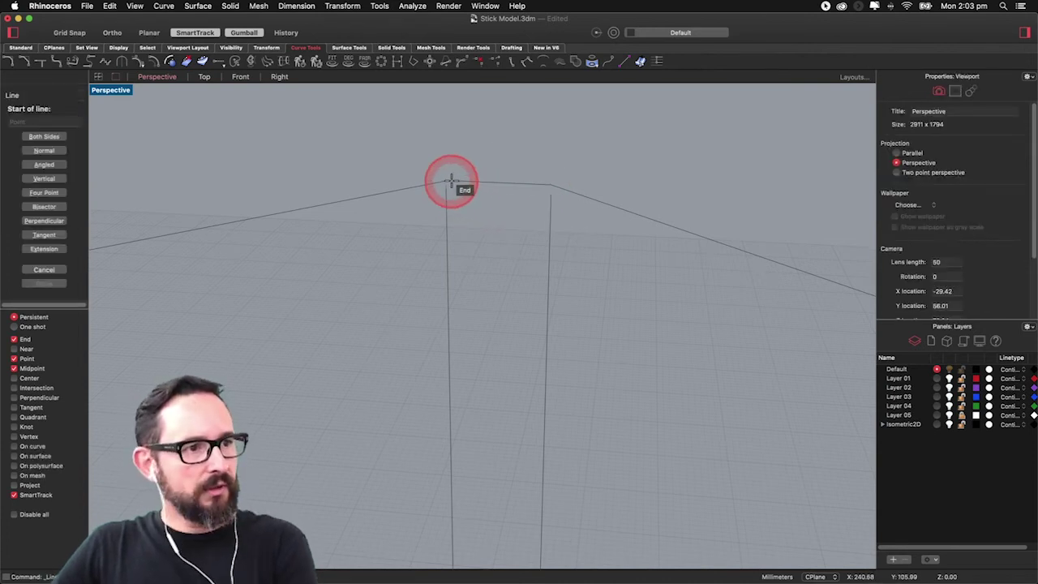
pyautogui.press('Escape')
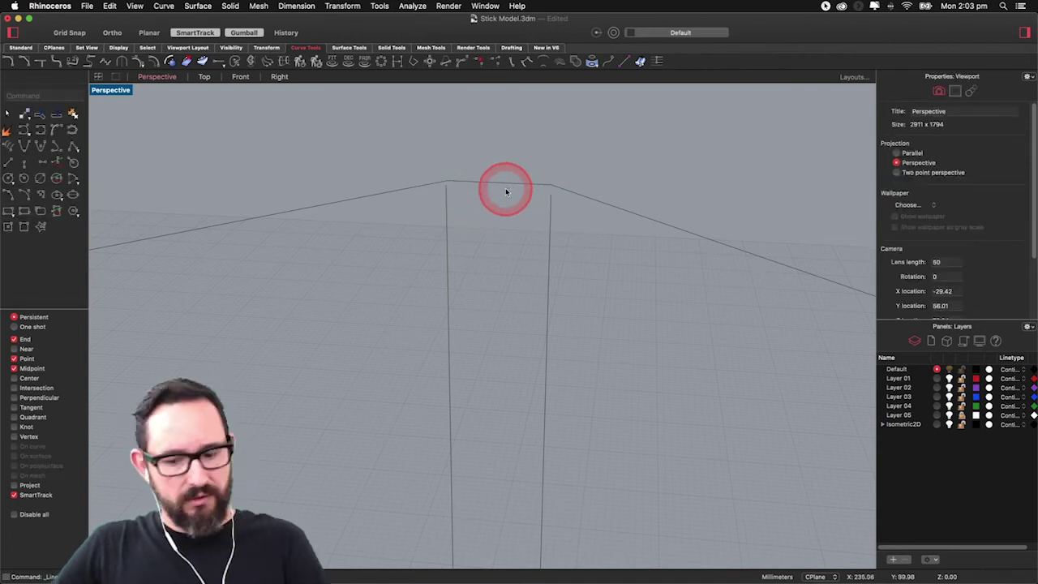
pyautogui.press('Return')
pyautogui.click(448, 180)
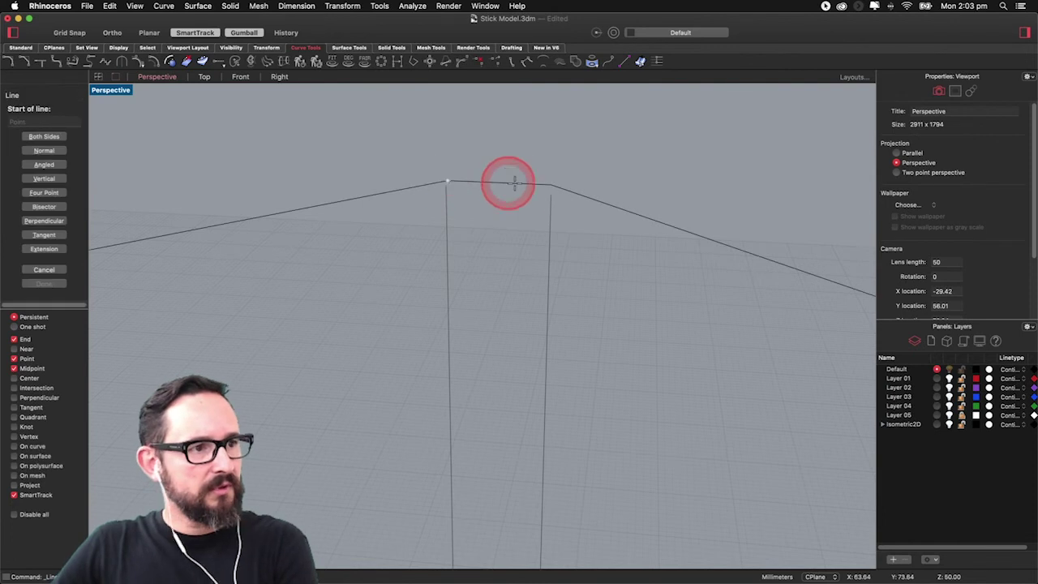
pyautogui.click(551, 184)
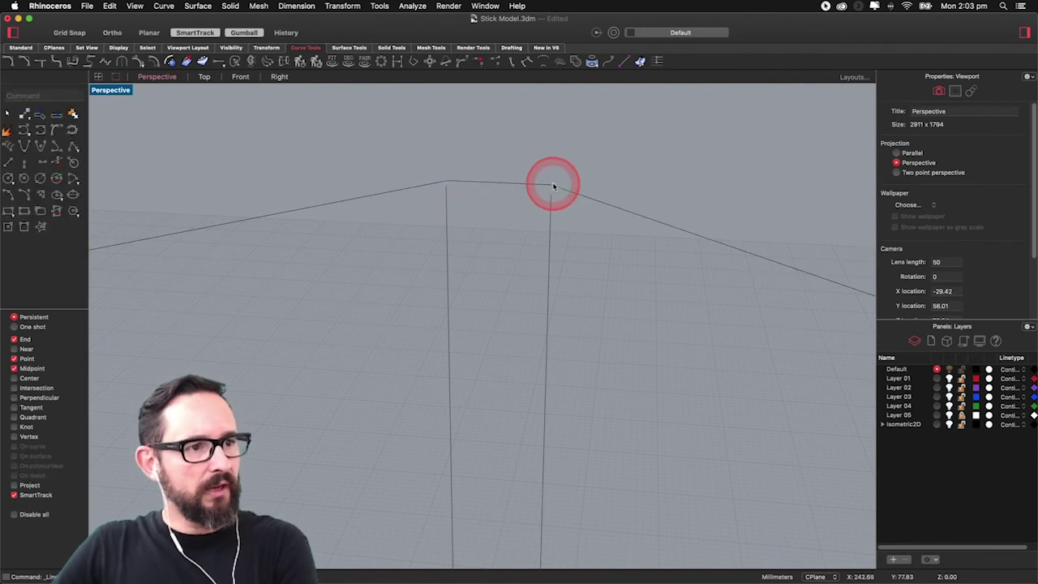
pyautogui.press('Return')
pyautogui.press('Escape')
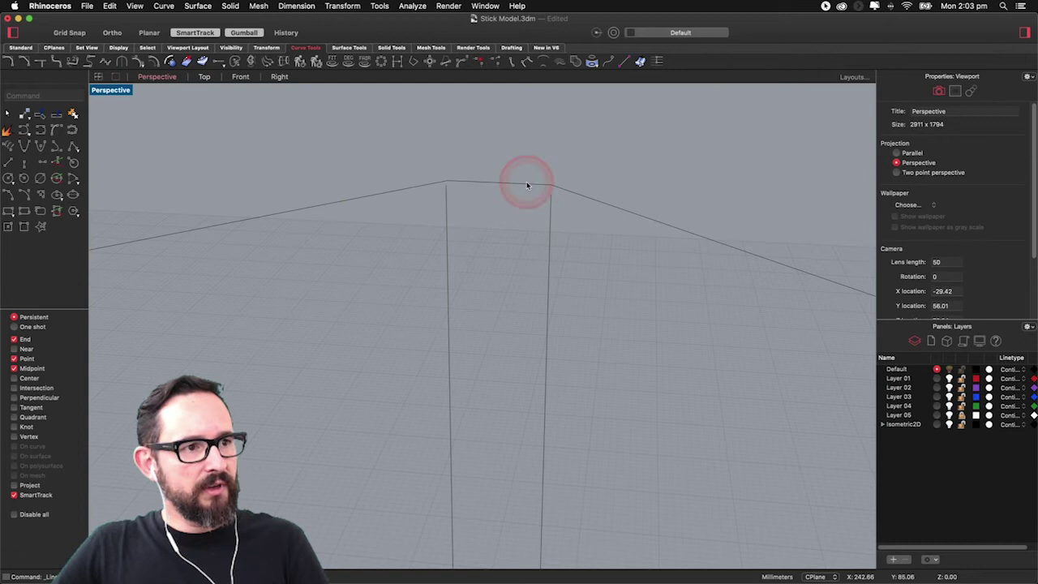
pyautogui.click(524, 184)
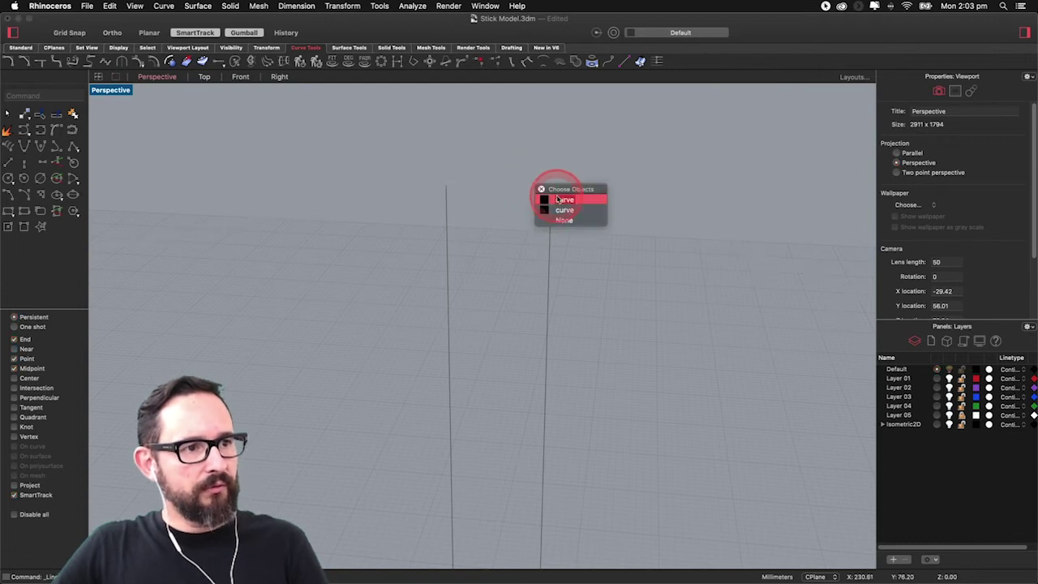
pyautogui.click(507, 204)
pyautogui.scroll(-10, 507, 205)
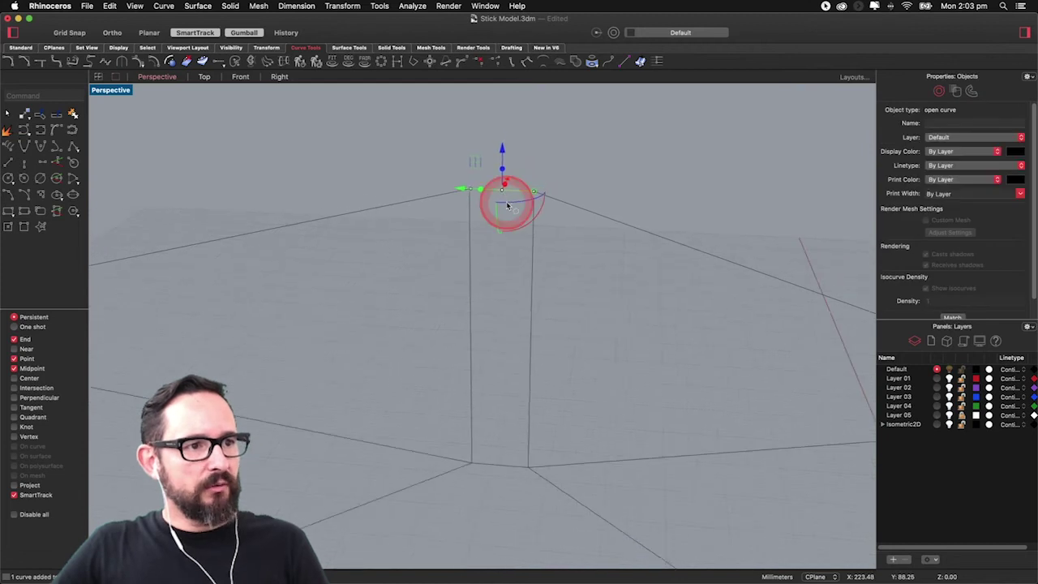
pyautogui.scroll(3, 506, 206)
pyautogui.click(548, 258)
pyautogui.moveTo(562, 273); pyautogui.dragTo(544, 279, button='right')
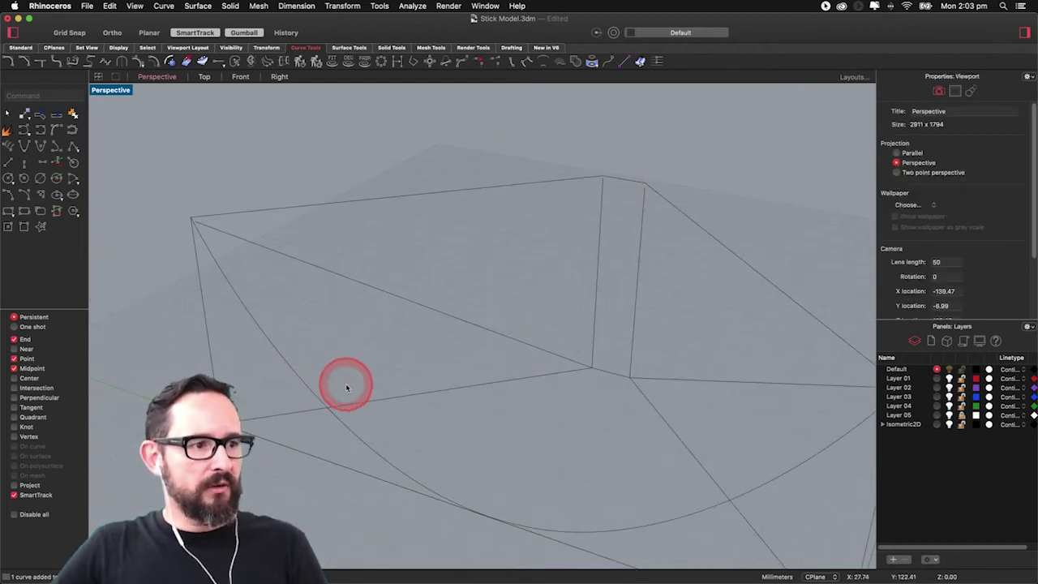
pyautogui.write('loft')
pyautogui.press('Return')
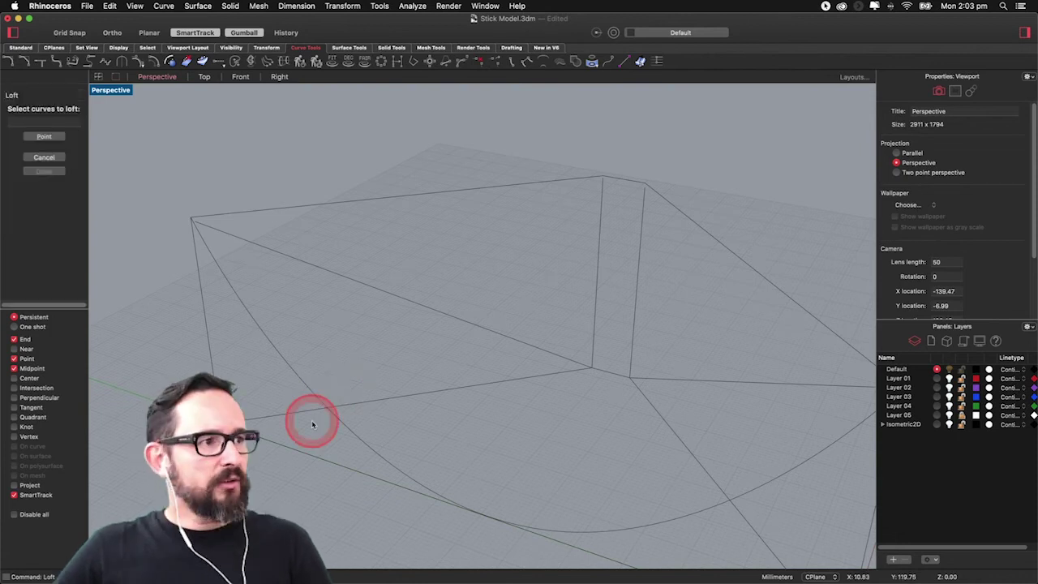
pyautogui.click(292, 371)
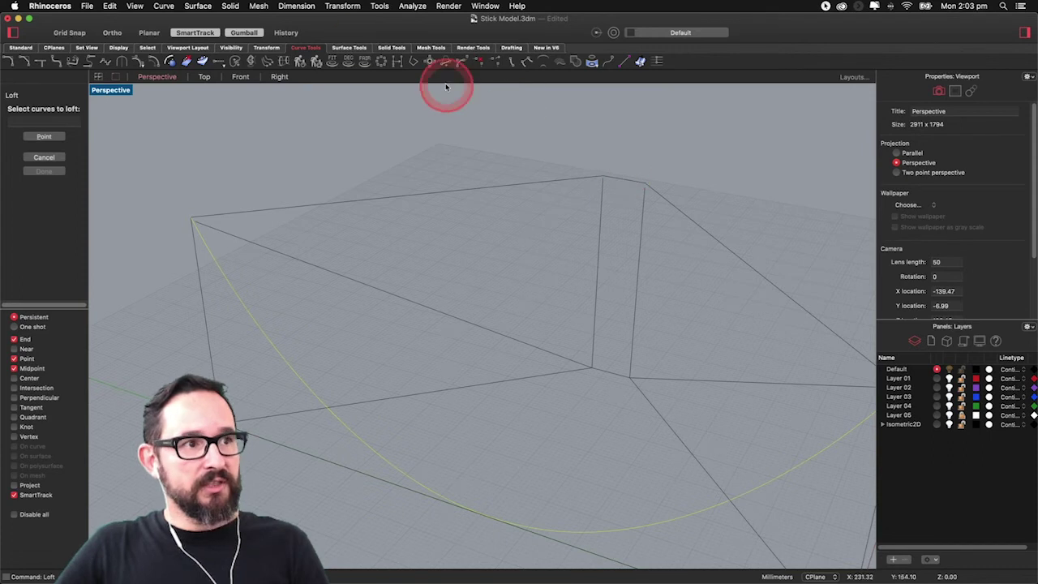
pyautogui.click(361, 49)
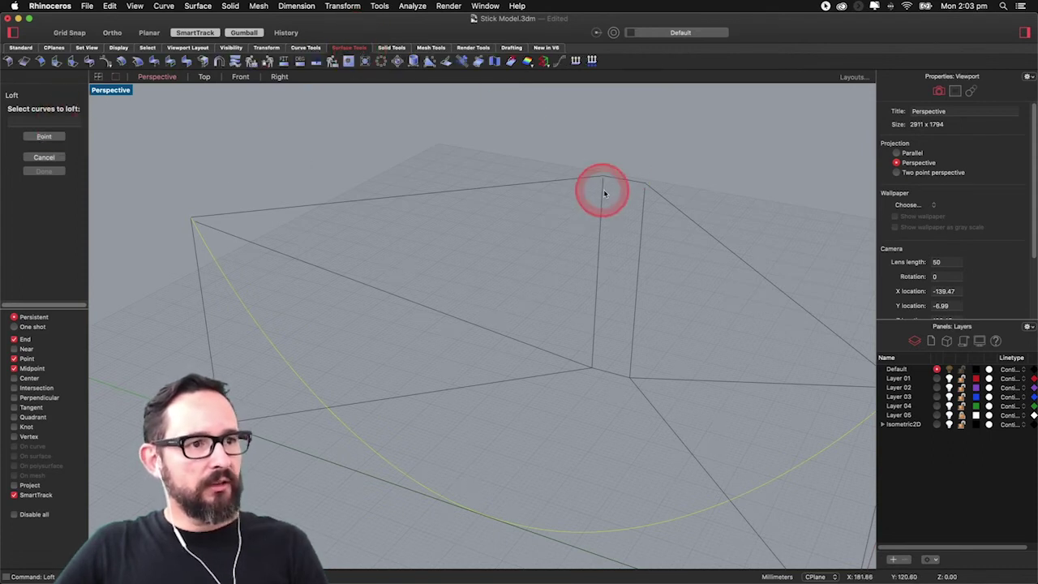
pyautogui.press('Escape')
pyautogui.press('Escape')
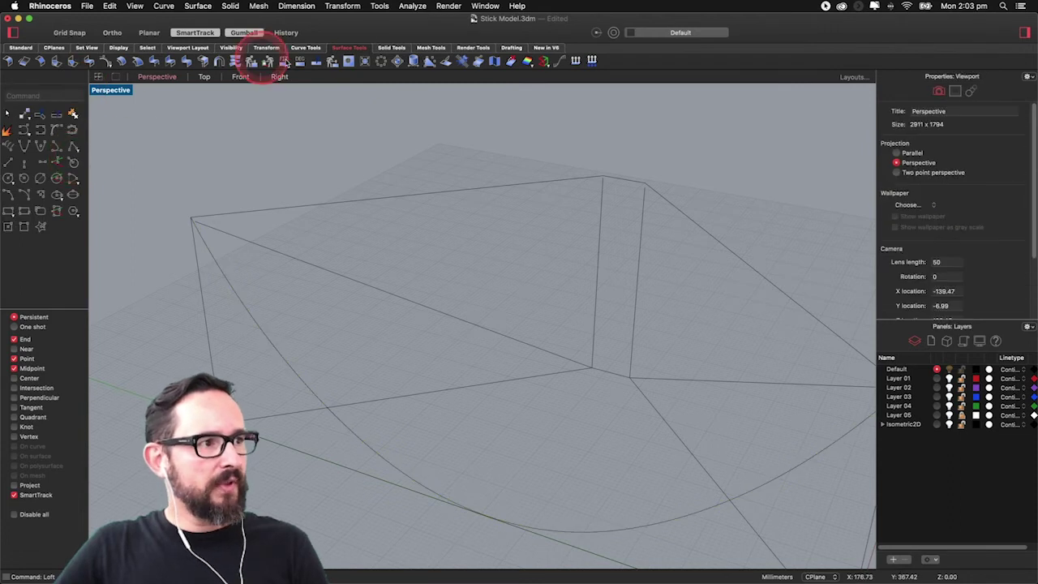
# - Start a loft between the long curved guide and the short separate line joining the frame's two inner top corners
pyautogui.click(361, 48)
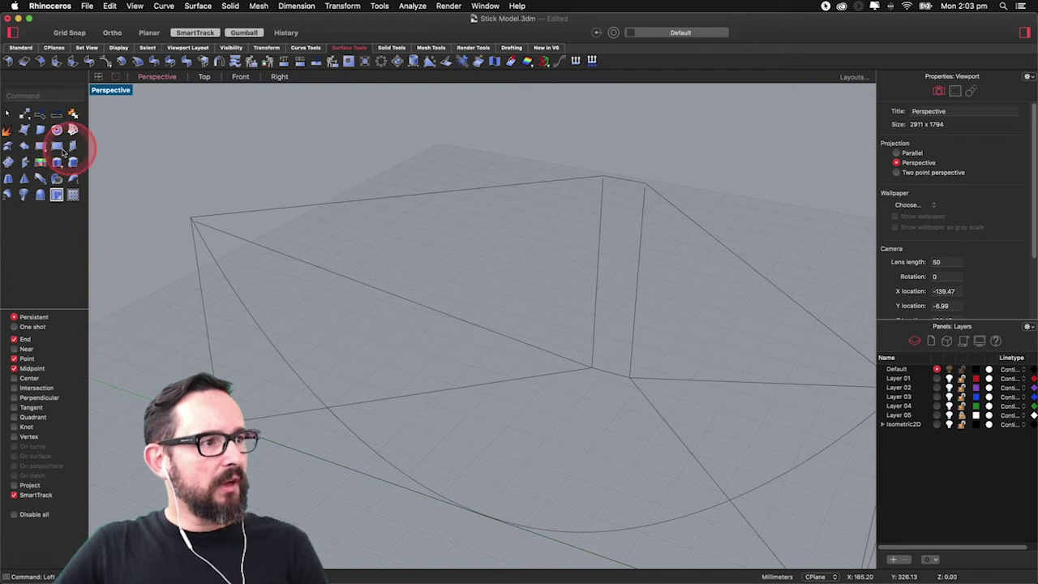
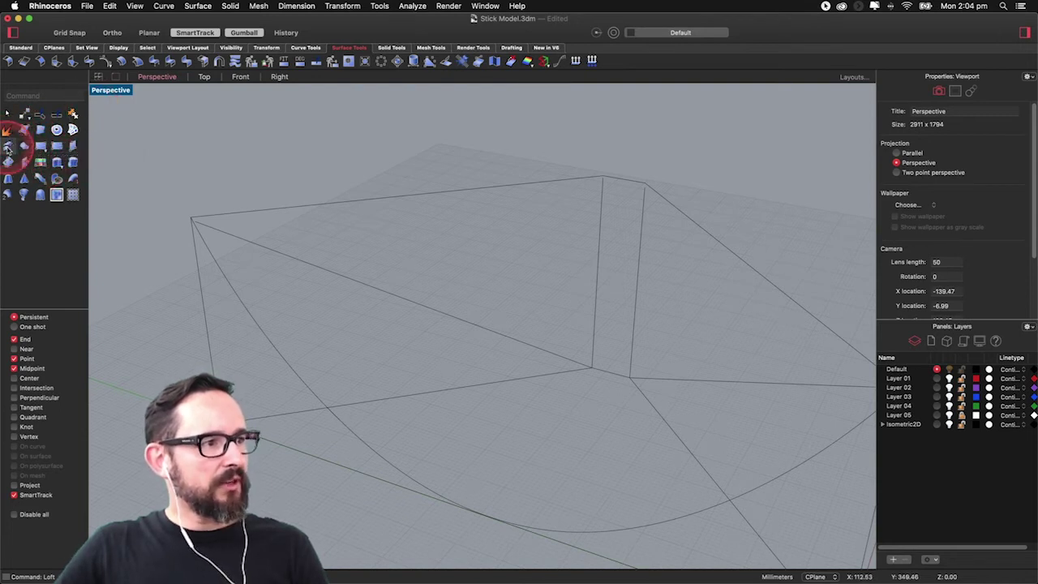
pyautogui.click(8, 146)
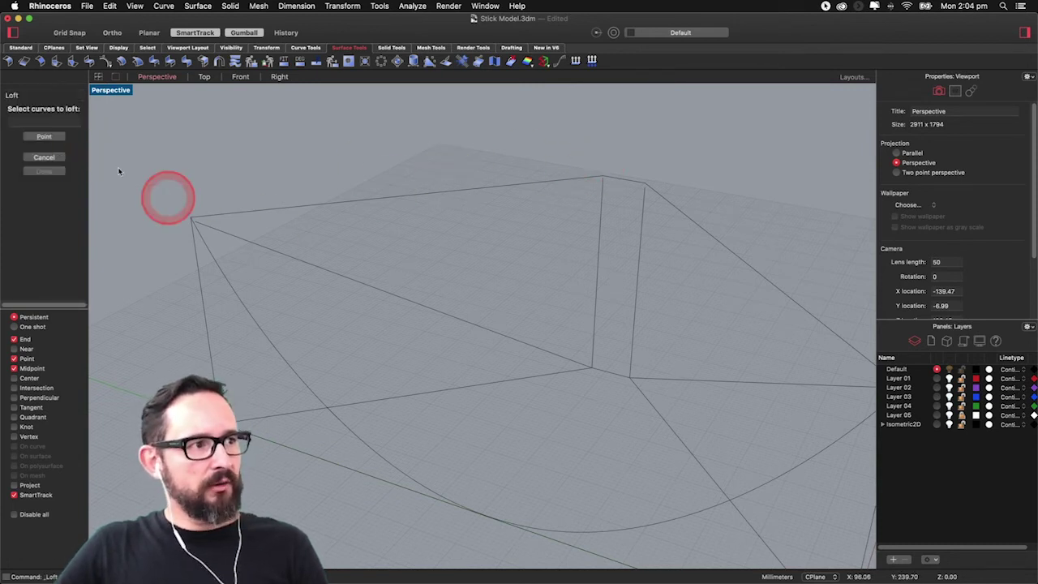
pyautogui.click(266, 336)
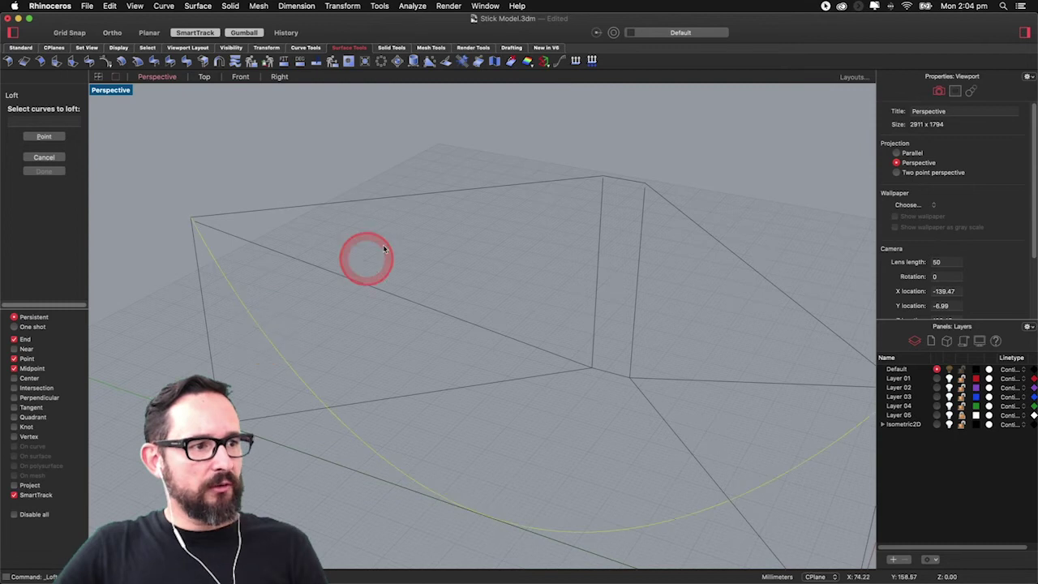
pyautogui.click(628, 180)
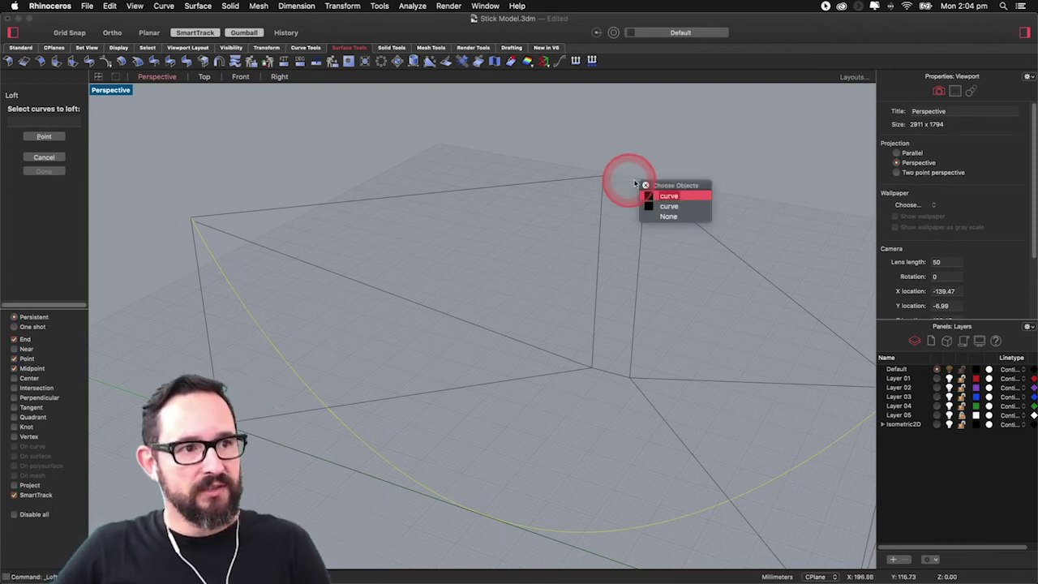
pyautogui.click(663, 193)
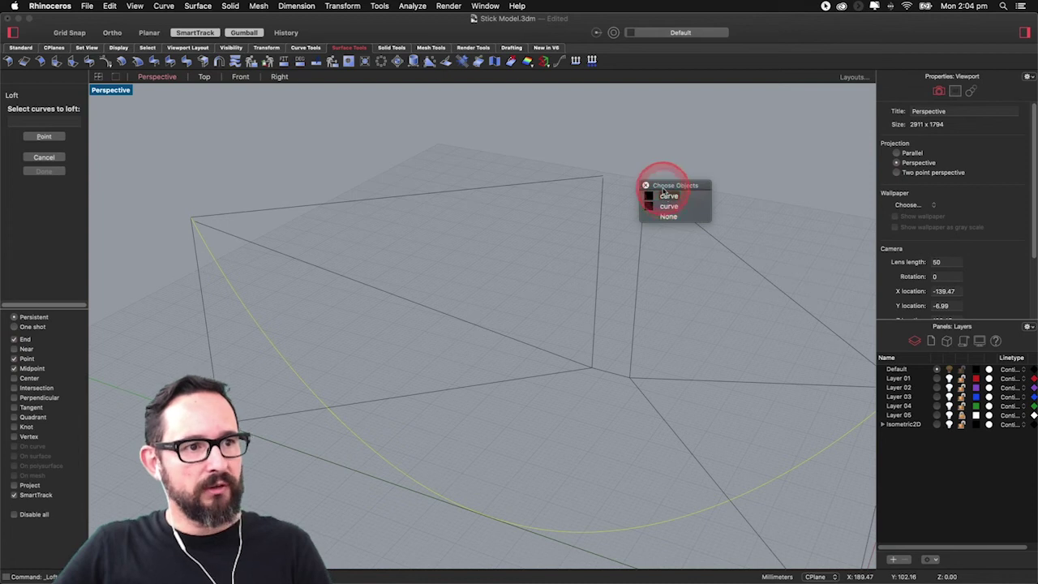
pyautogui.click(663, 195)
pyautogui.click(672, 139)
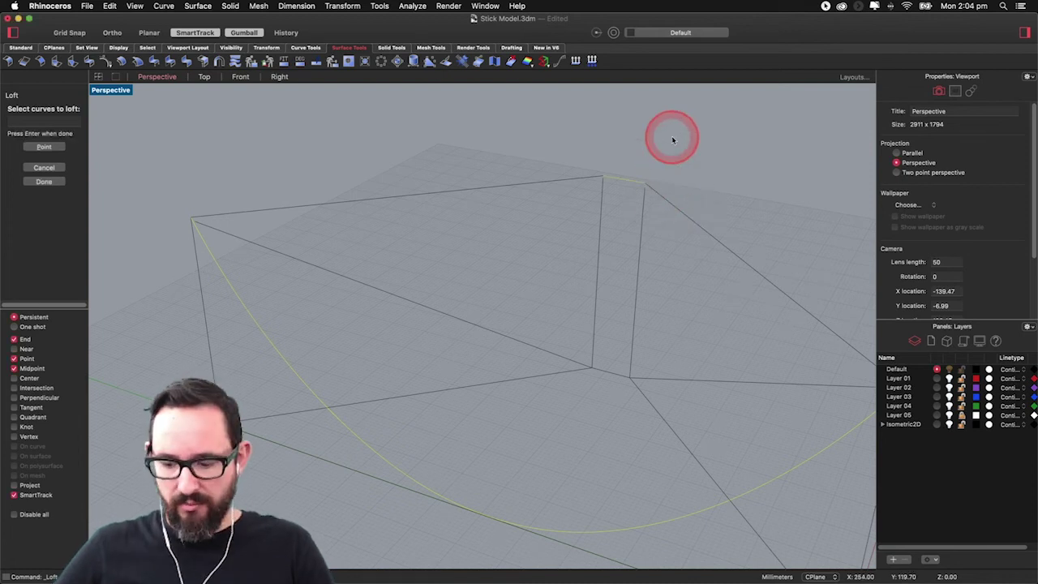
pyautogui.press('Return')
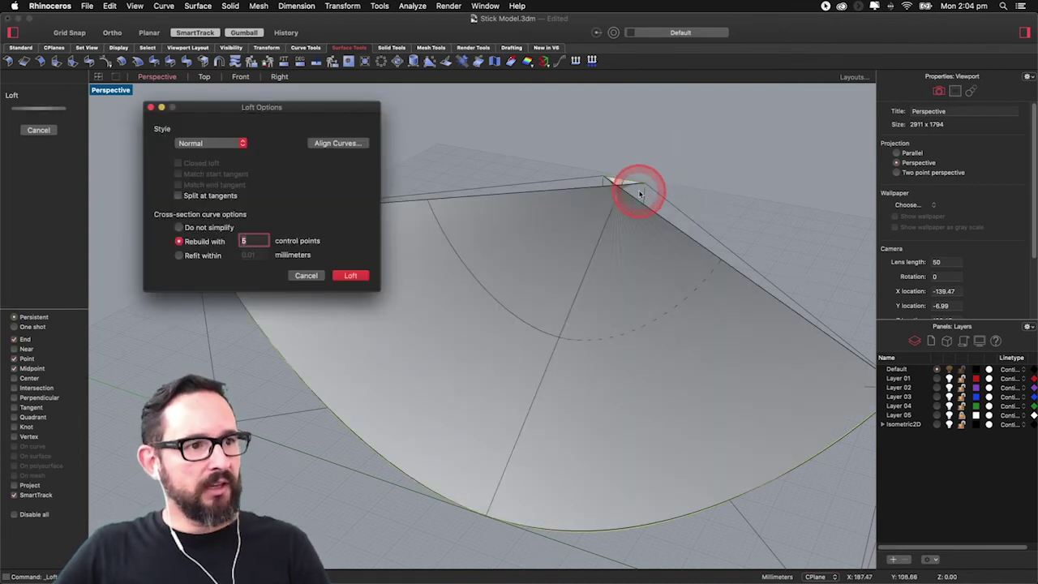
# - Reverse the short top line's direction in the loft alignment to untwist the surface, and create the Normal loft rebuilt with 5 control points
pyautogui.moveTo(625, 194); pyautogui.dragTo(725, 194, button='right')
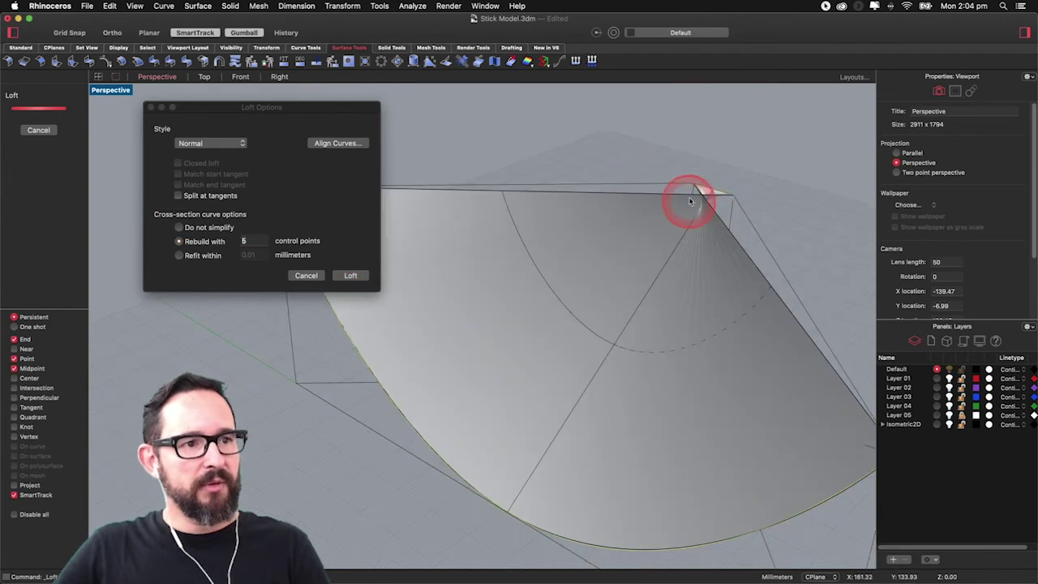
pyautogui.moveTo(343, 109); pyautogui.dragTo(193, 140)
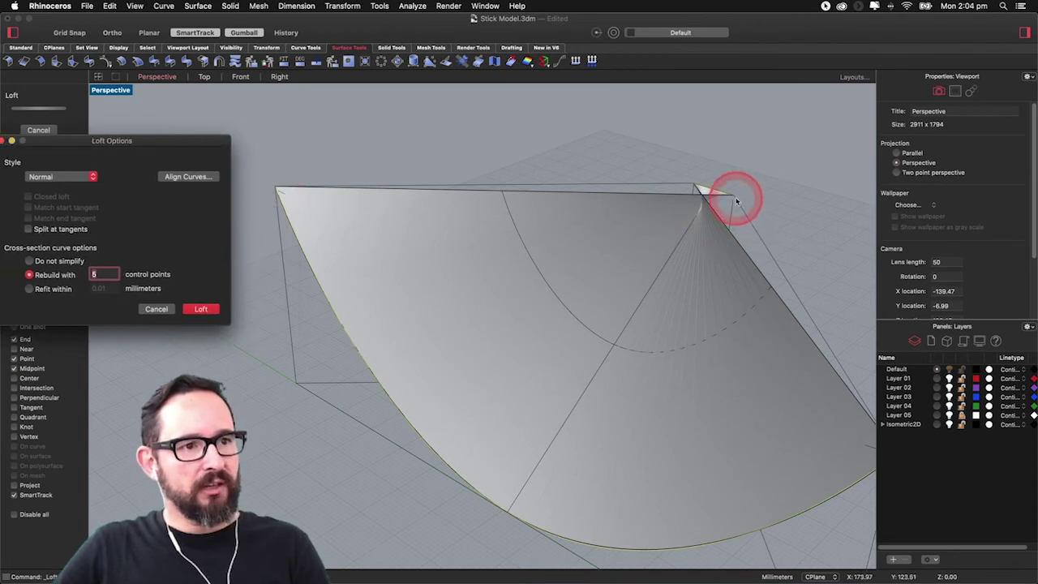
pyautogui.click(209, 177)
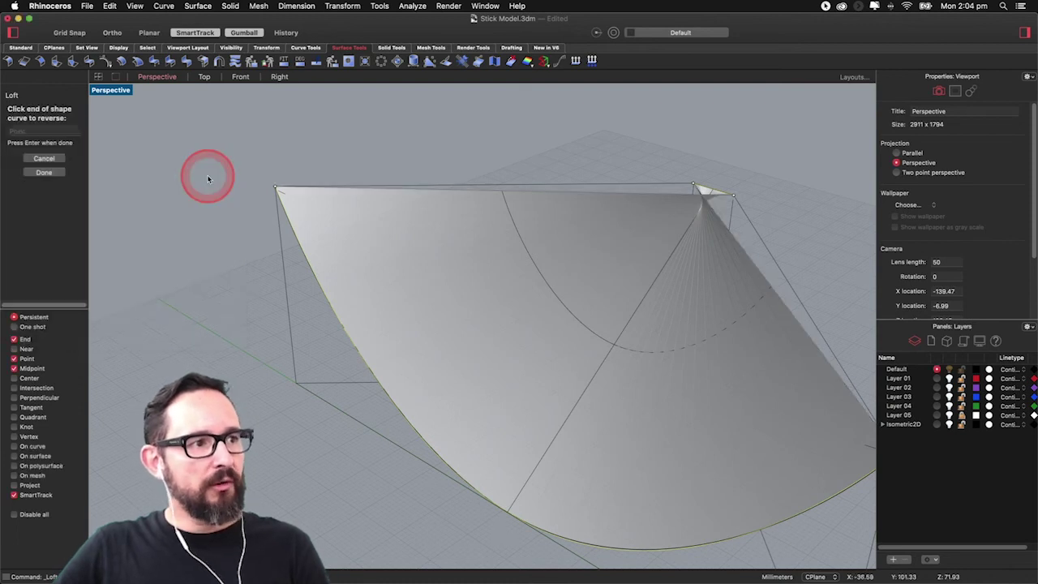
pyautogui.click(732, 197)
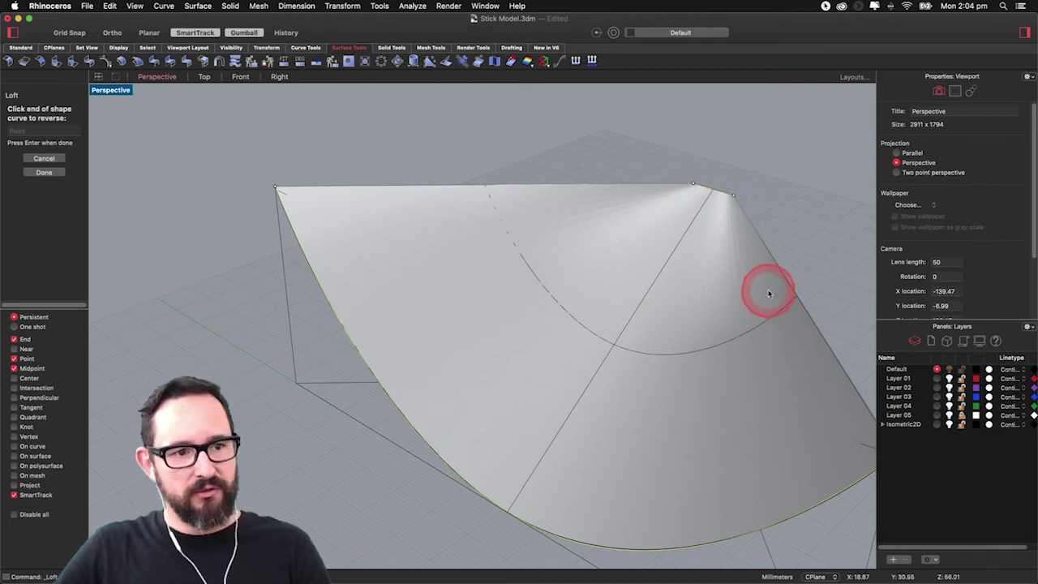
pyautogui.press('Return')
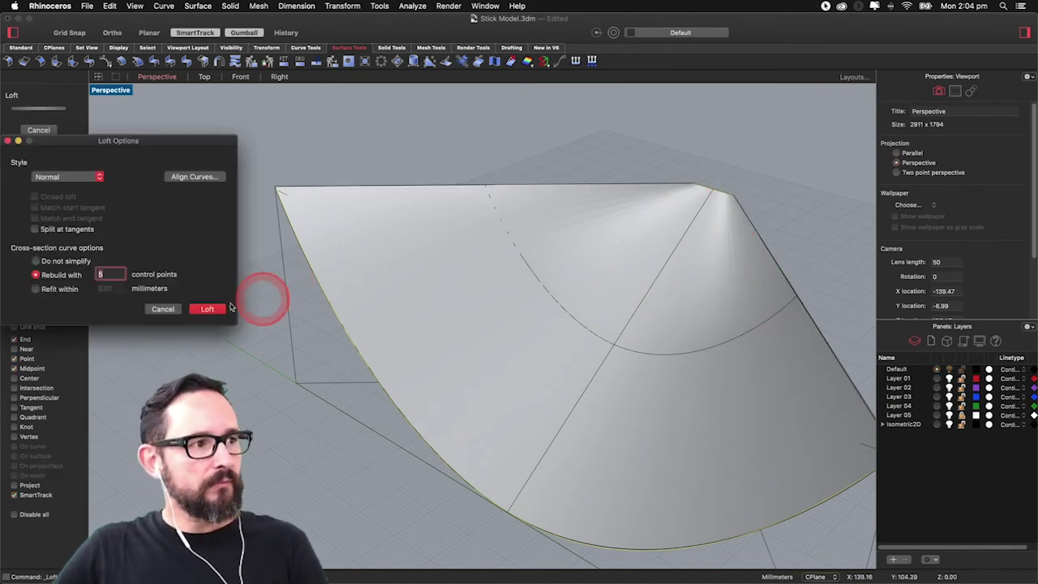
pyautogui.click(209, 310)
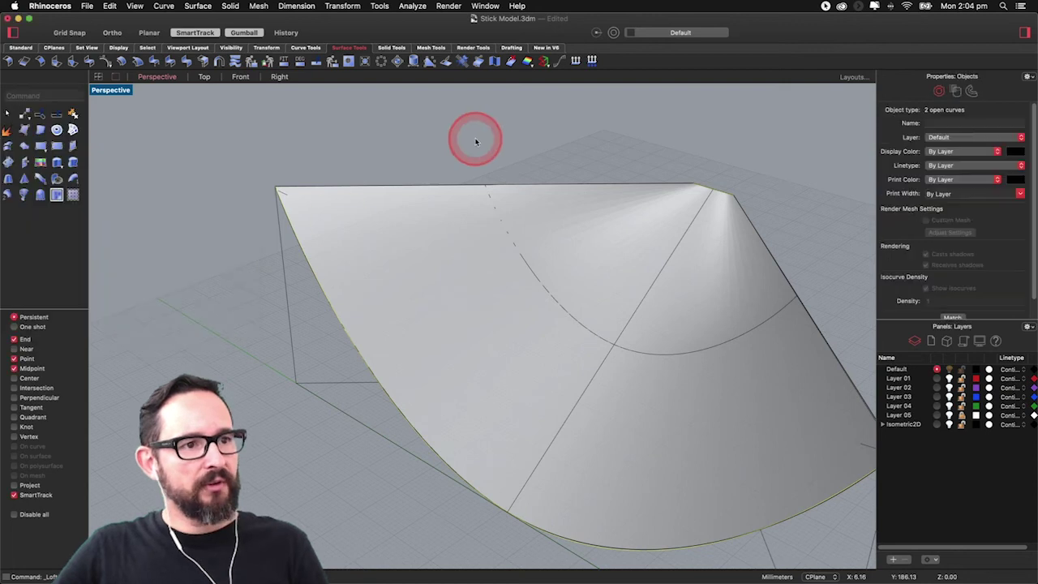
# - Set the lofted surface's isocurve density to 20 and inspect the resulting grid
pyautogui.moveTo(463, 147); pyautogui.dragTo(467, 309, button='right')
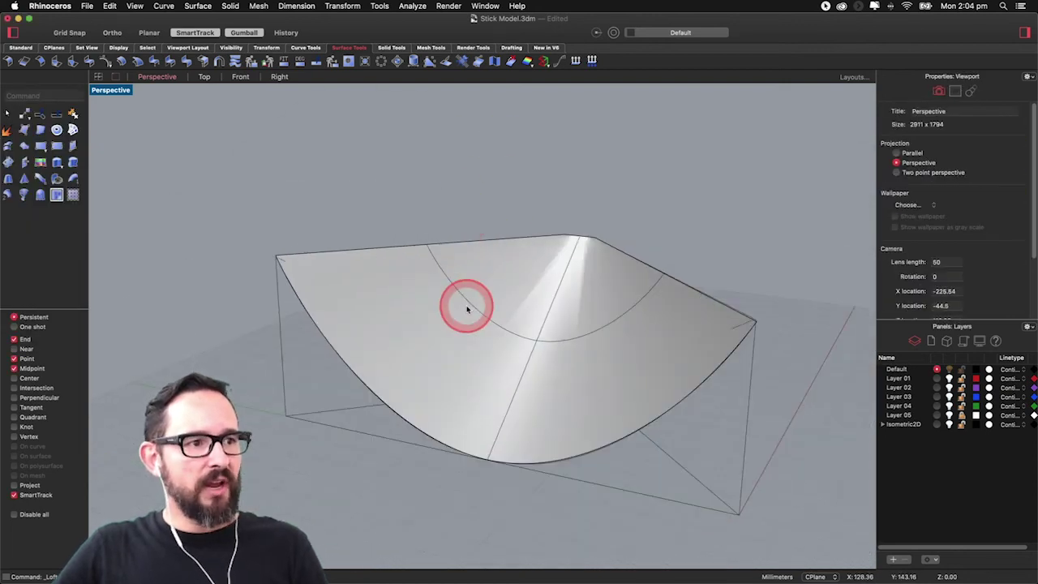
pyautogui.click(444, 345)
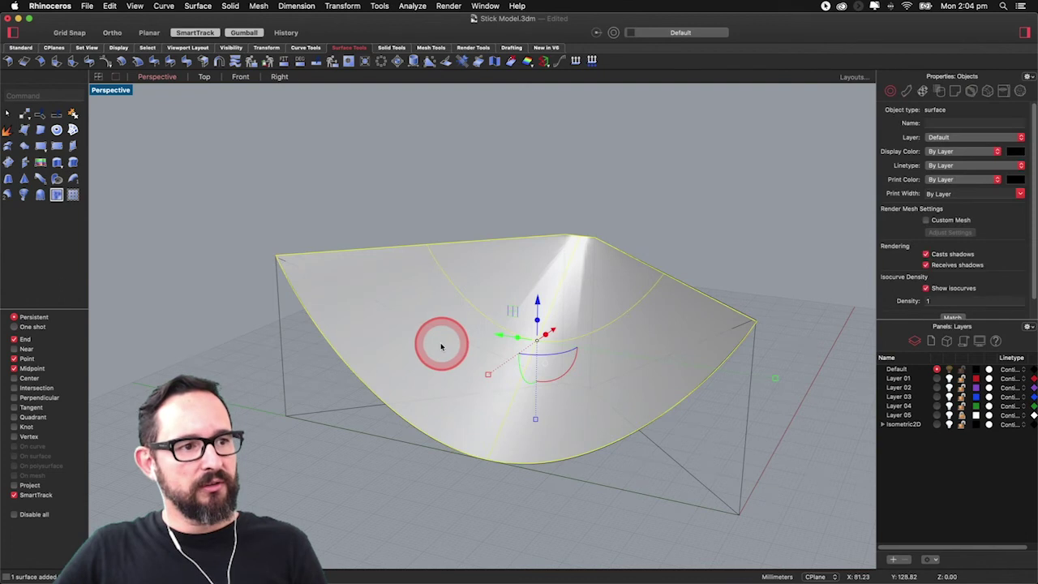
pyautogui.click(426, 214)
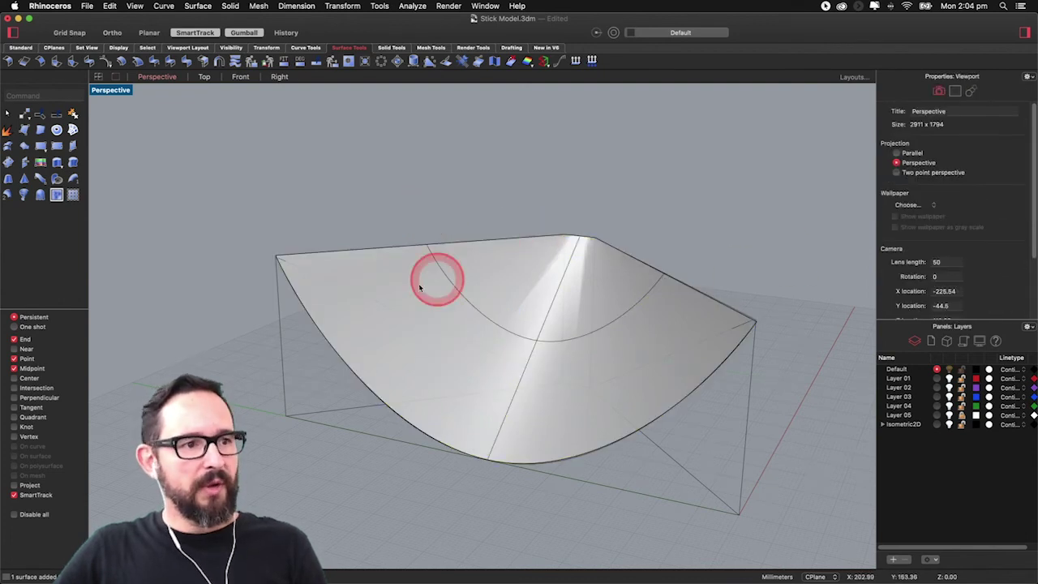
pyautogui.click(352, 328)
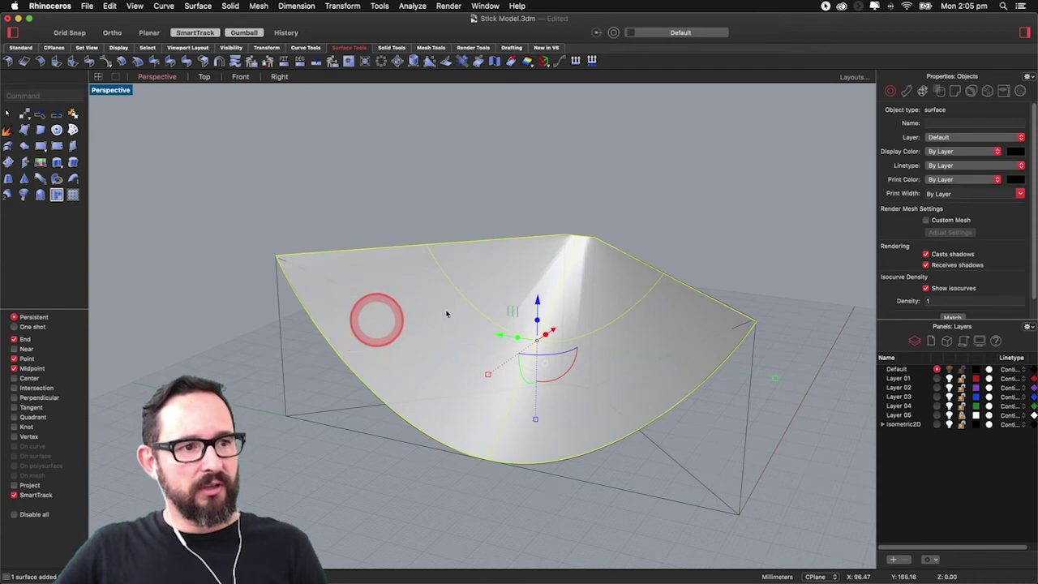
pyautogui.moveTo(1034, 213); pyautogui.dragTo(1034, 246)
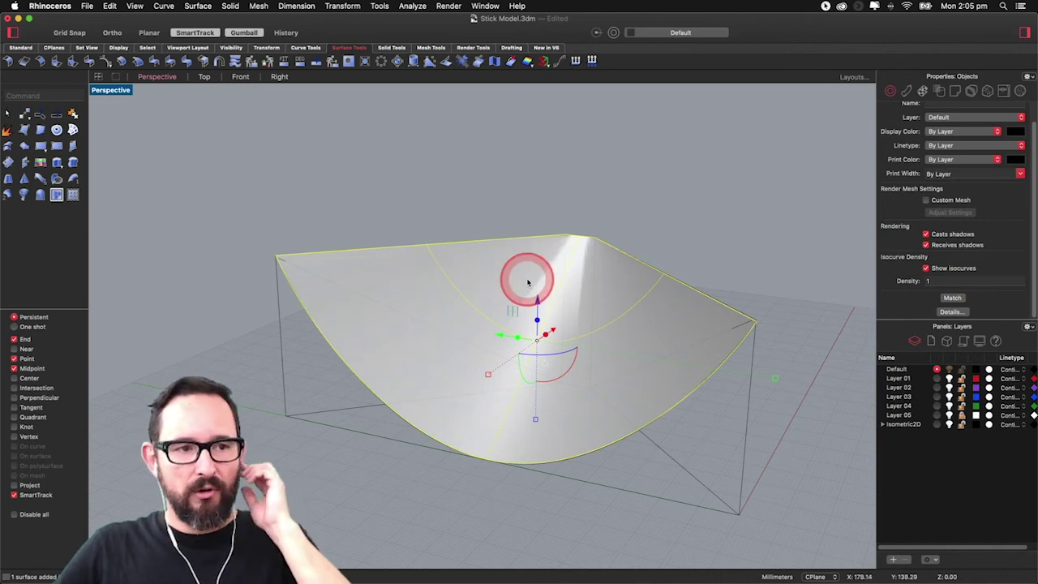
pyautogui.click(942, 281)
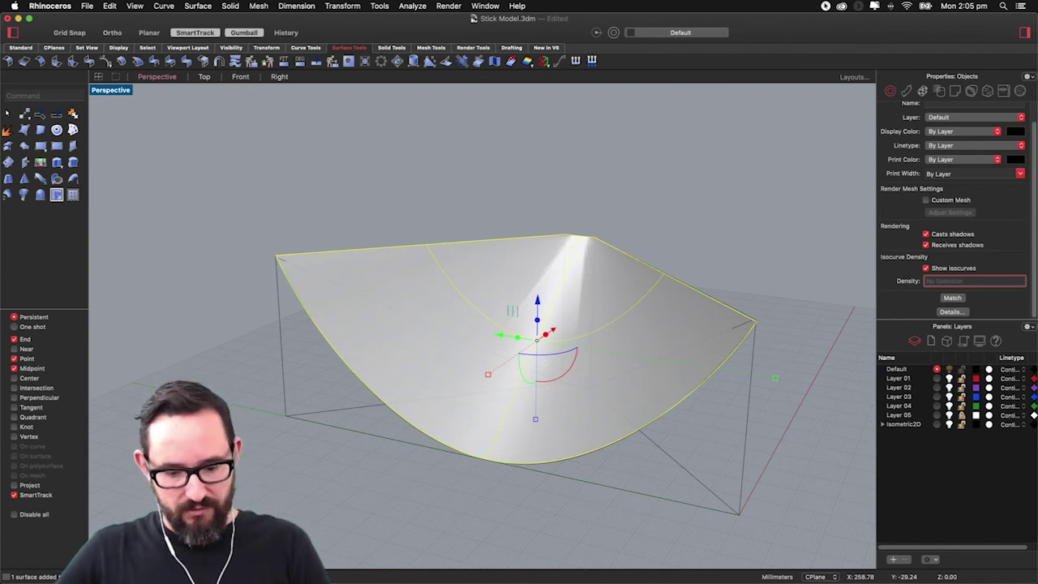
pyautogui.press('Return')
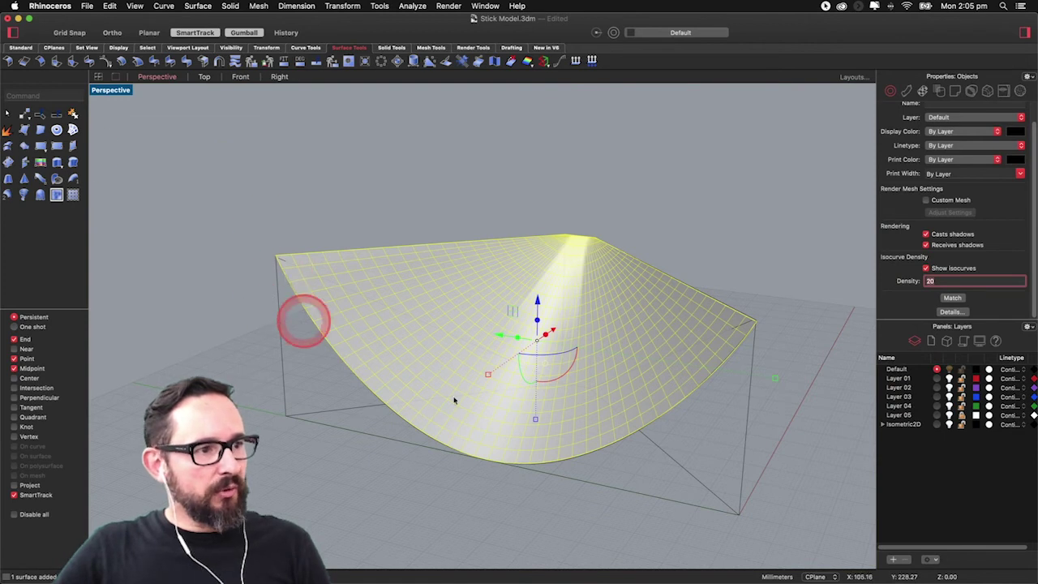
pyautogui.click(276, 162)
pyautogui.moveTo(408, 283); pyautogui.dragTo(450, 336, button='right')
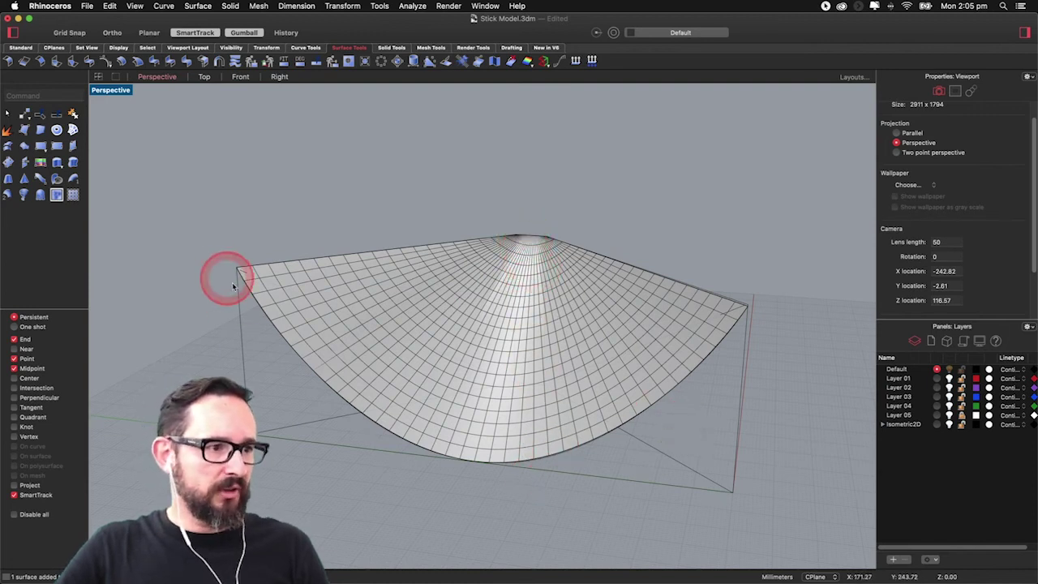
# - Extract the wireframe of the lofted surface as separate curves and deselect them
pyautogui.click(397, 319)
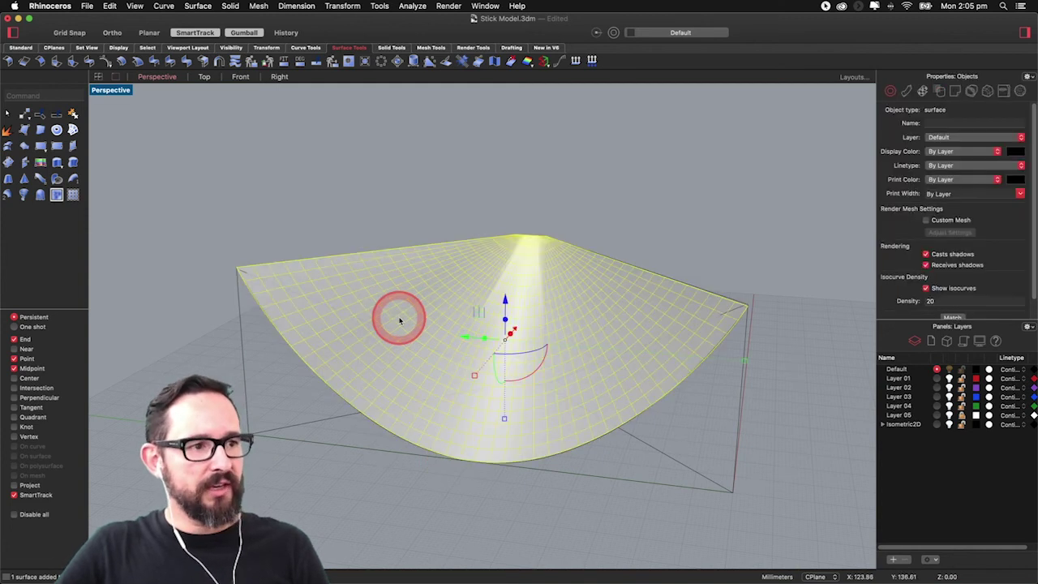
pyautogui.click(133, 7)
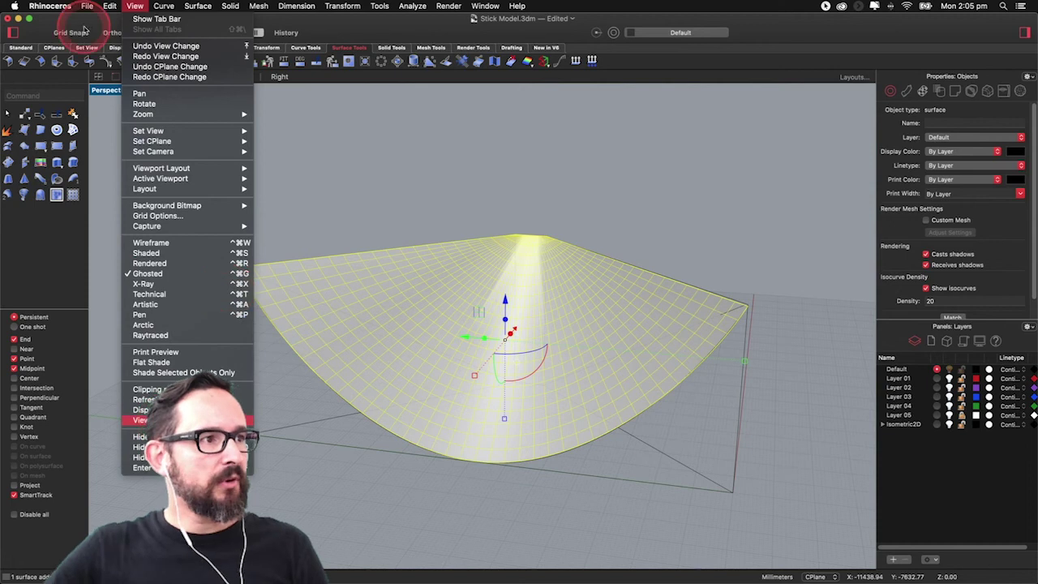
pyautogui.click(111, 6)
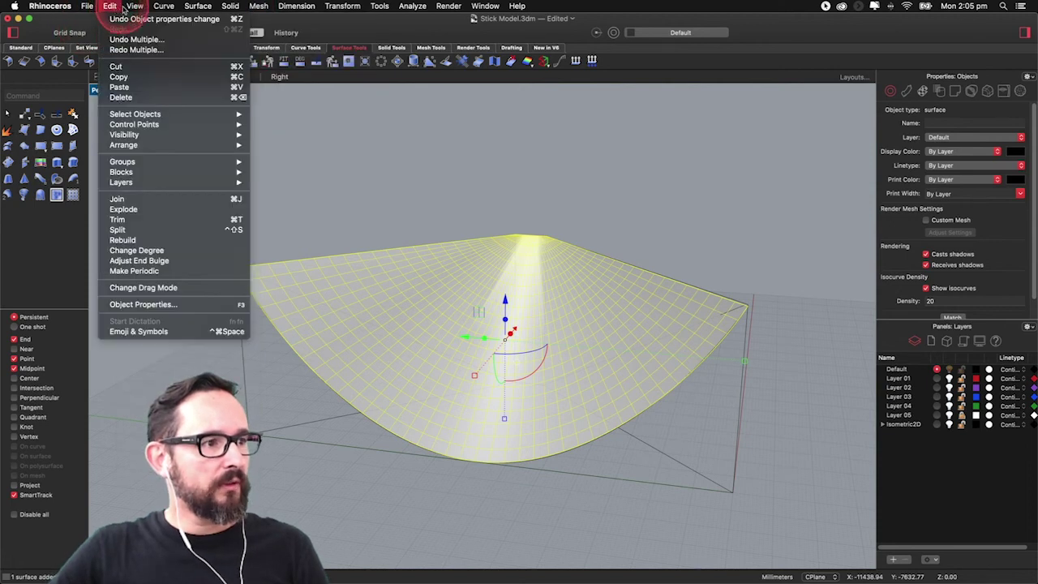
pyautogui.moveTo(159, 9)
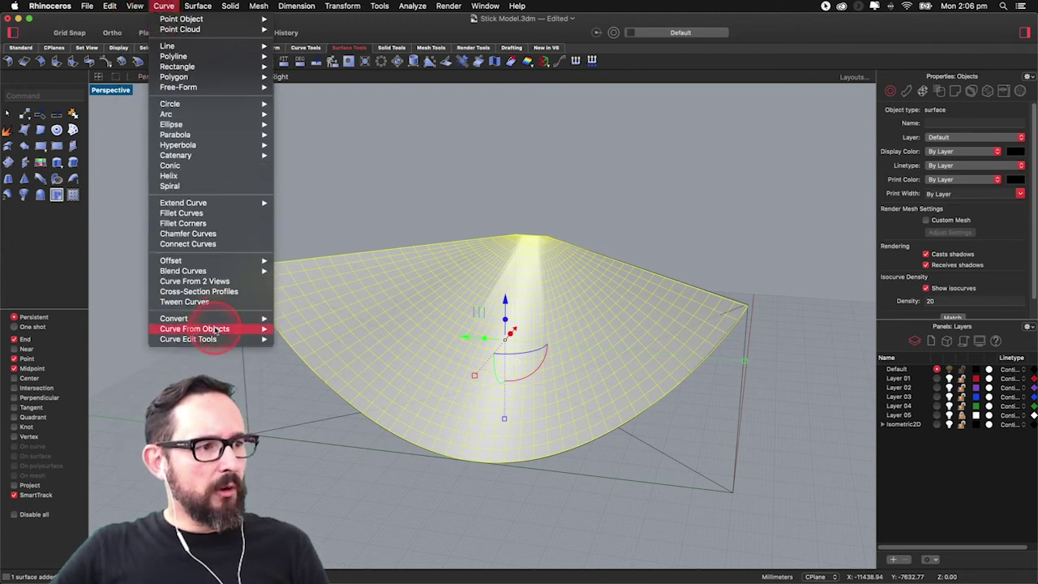
pyautogui.moveTo(217, 330)
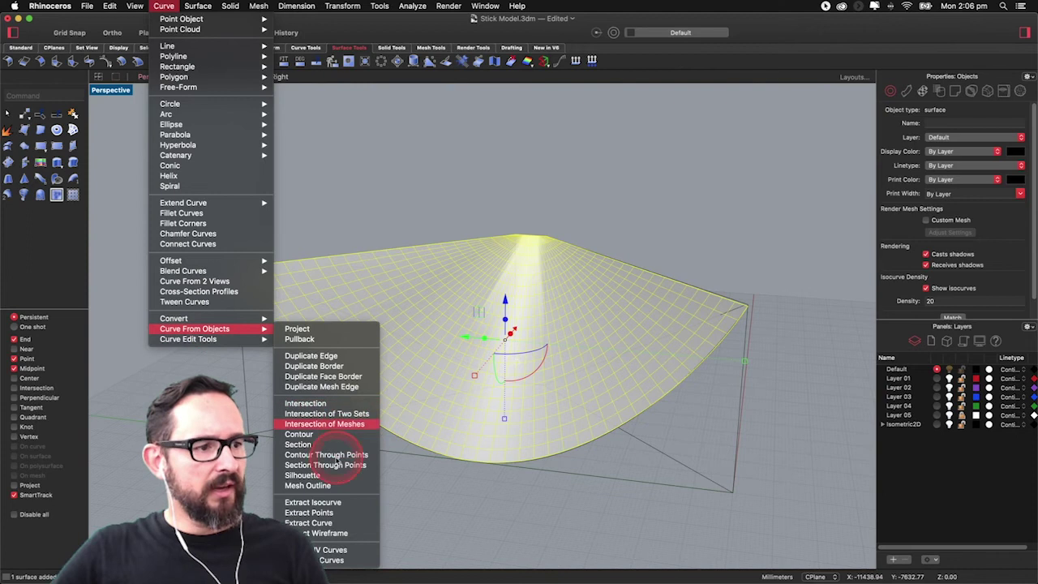
pyautogui.click(323, 533)
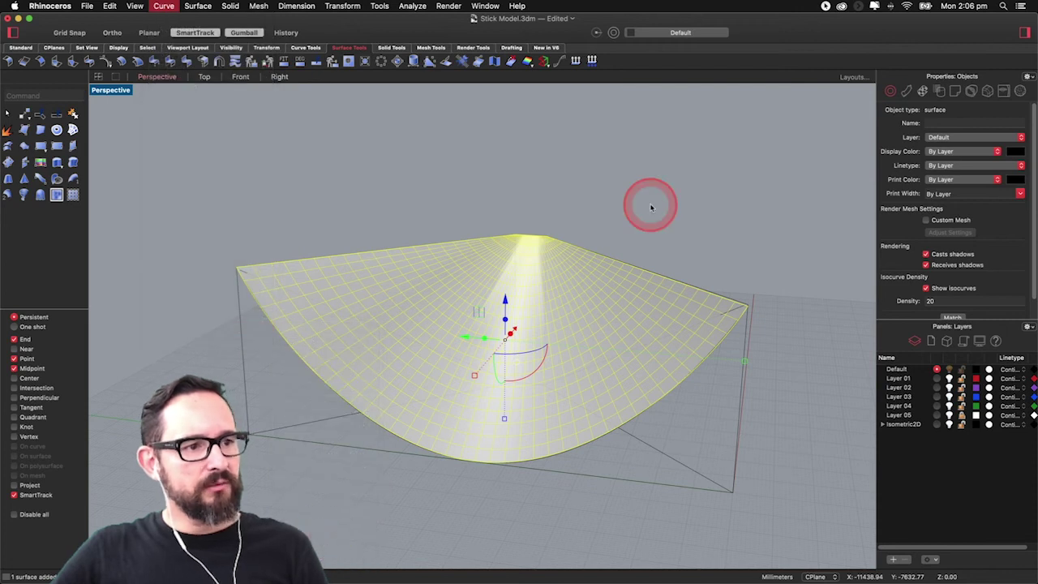
pyautogui.click(503, 243)
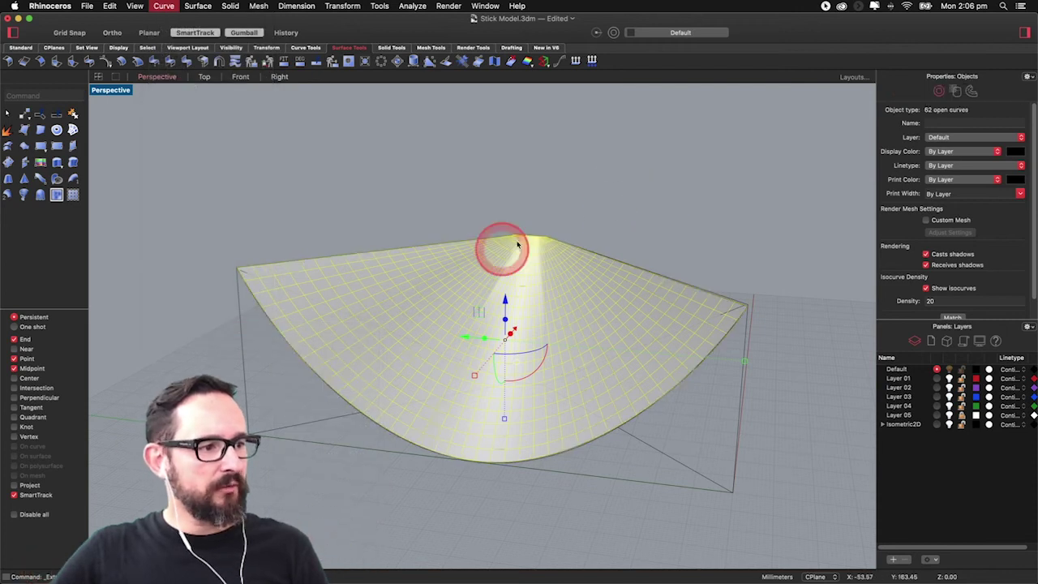
pyautogui.rightClick(613, 193)
pyautogui.press('Escape')
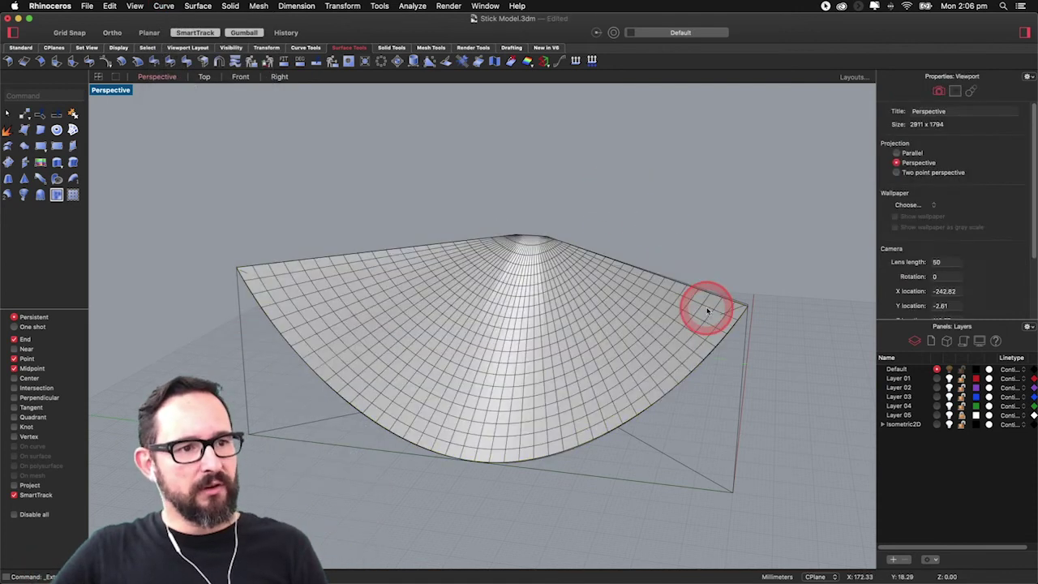
# - Delete the lofted surface, keeping its extracted wireframe curves, and return to the four-viewport layout
pyautogui.click(704, 315)
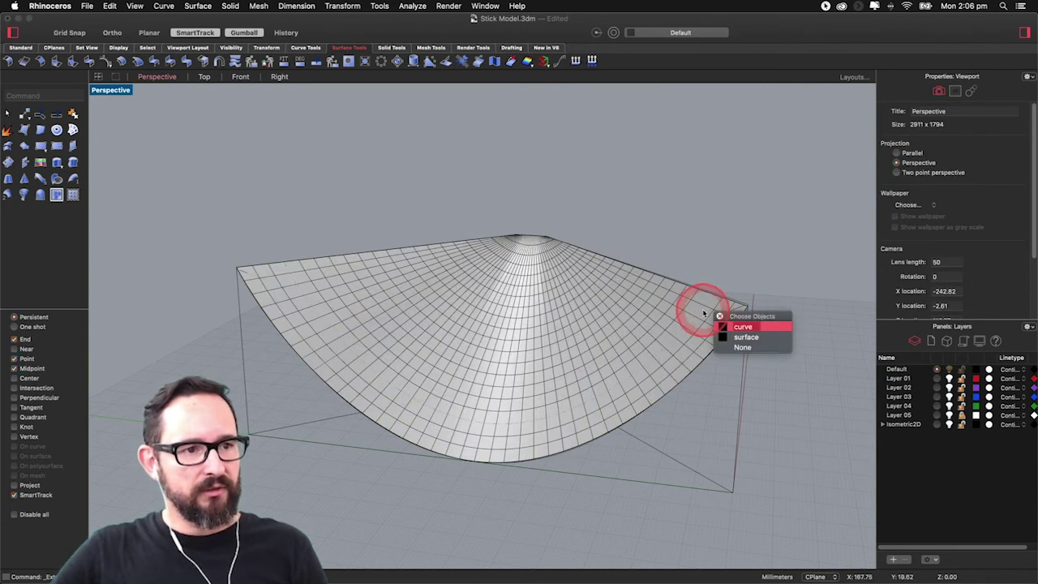
pyautogui.click(746, 337)
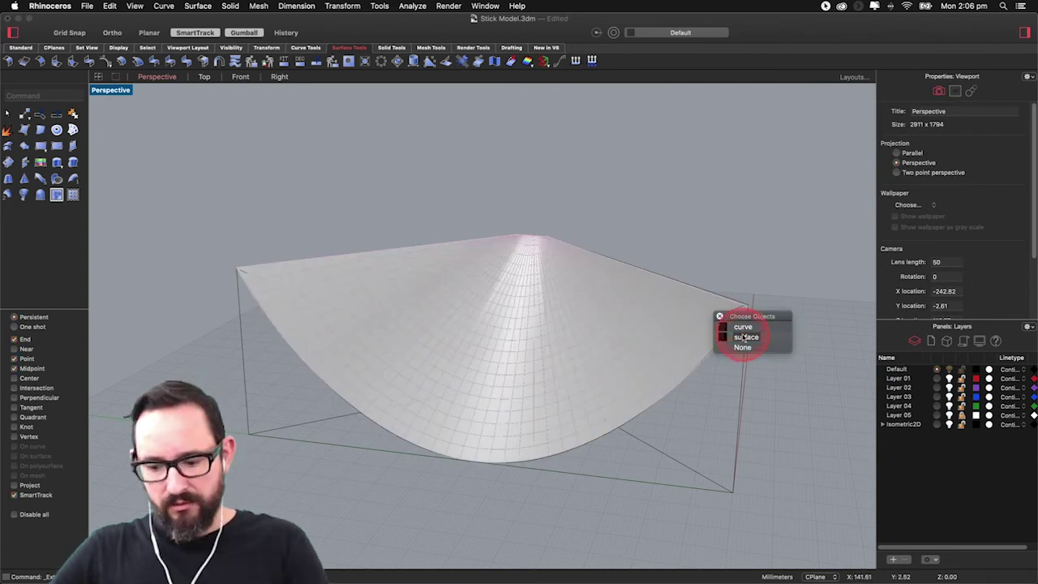
pyautogui.click(665, 338)
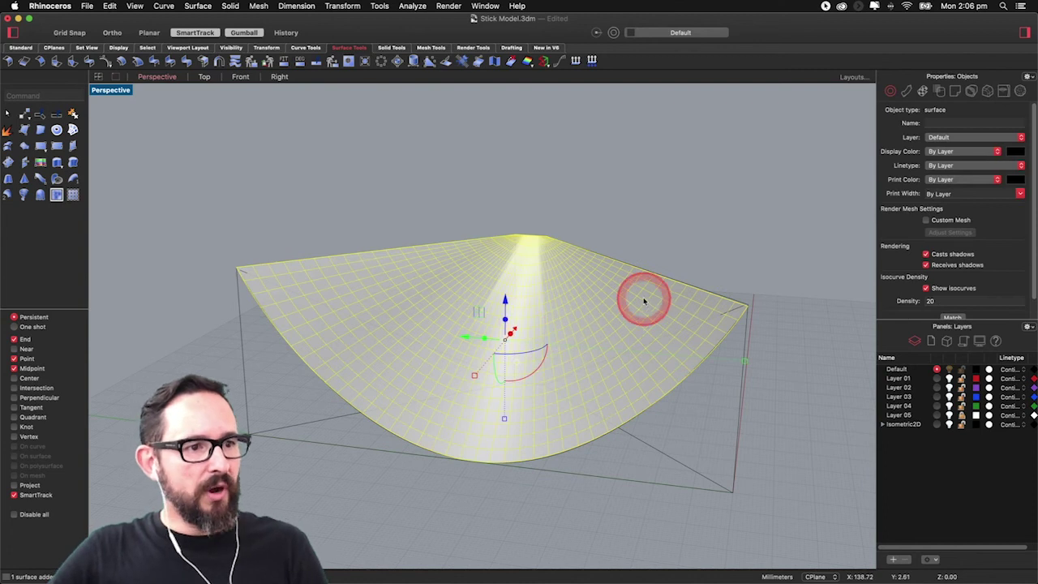
pyautogui.click(672, 232)
pyautogui.moveTo(673, 232); pyautogui.dragTo(507, 305, button='right')
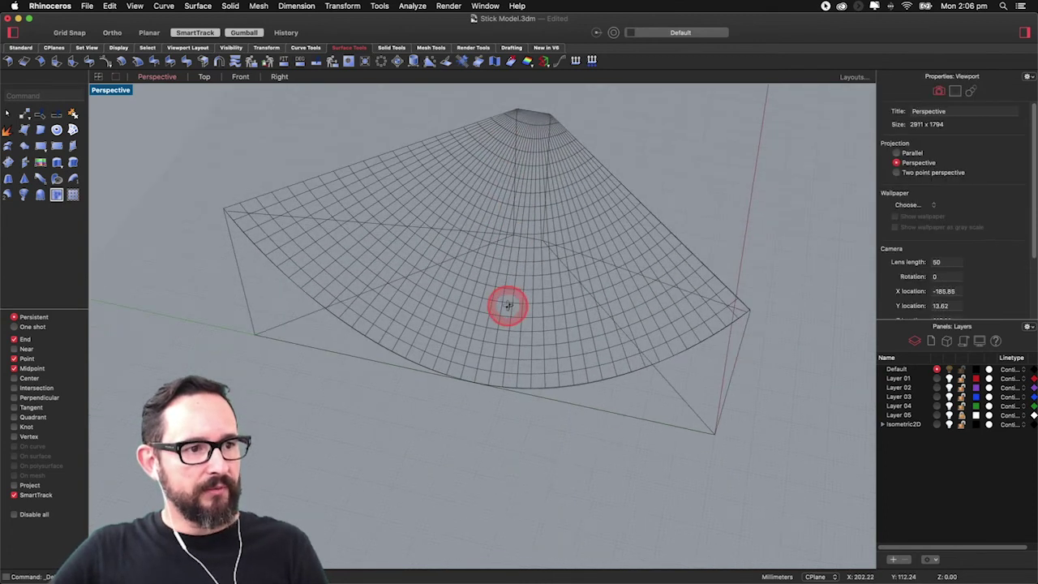
pyautogui.doubleClick(111, 89)
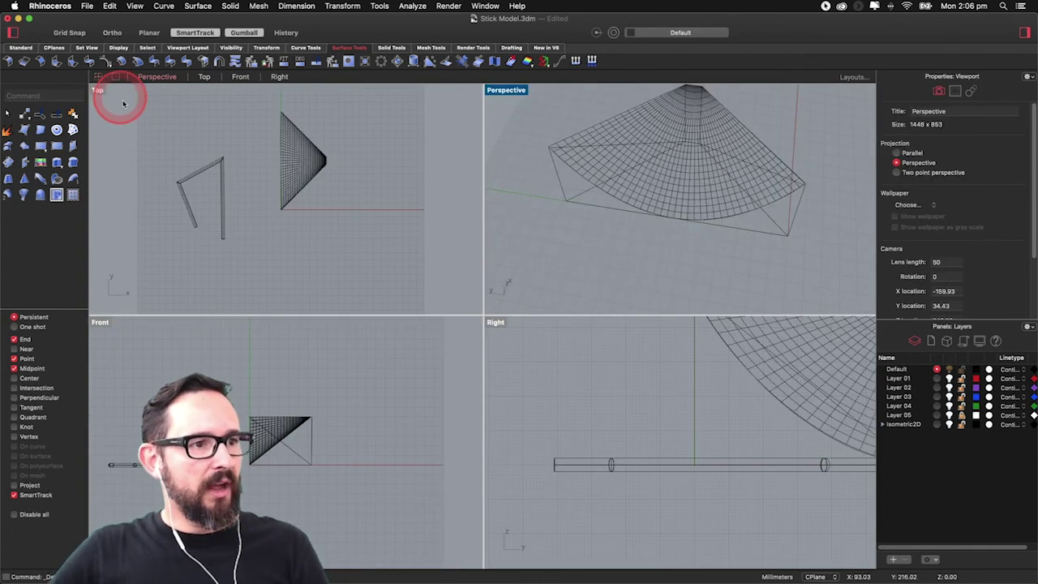
# - Delete two separate cross curves of the extracted wireframe near the middle of the fan, in the Top view
pyautogui.scroll(3, 295, 132)
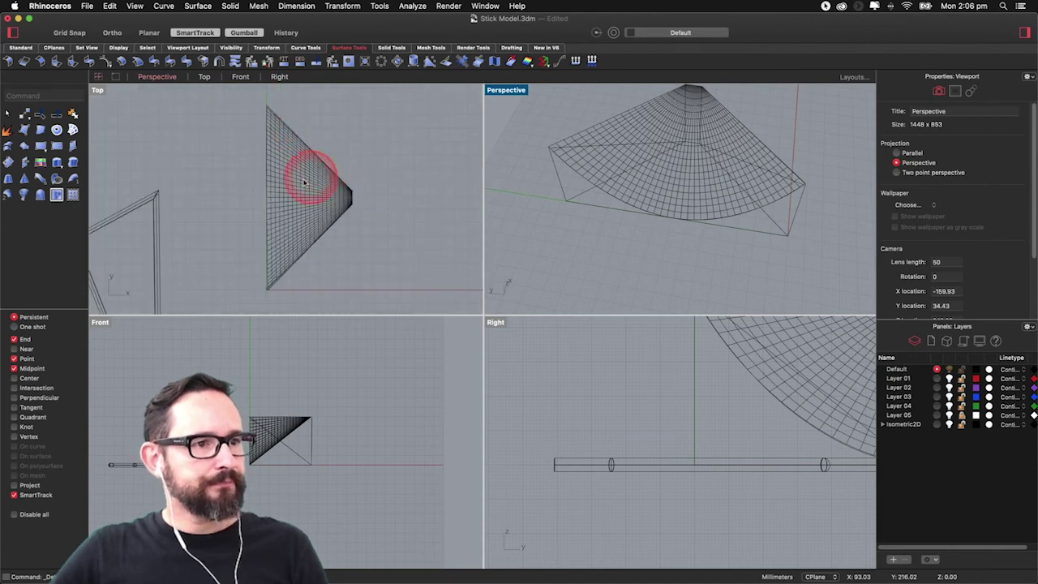
pyautogui.scroll(2, 304, 182)
pyautogui.scroll(4, 292, 177)
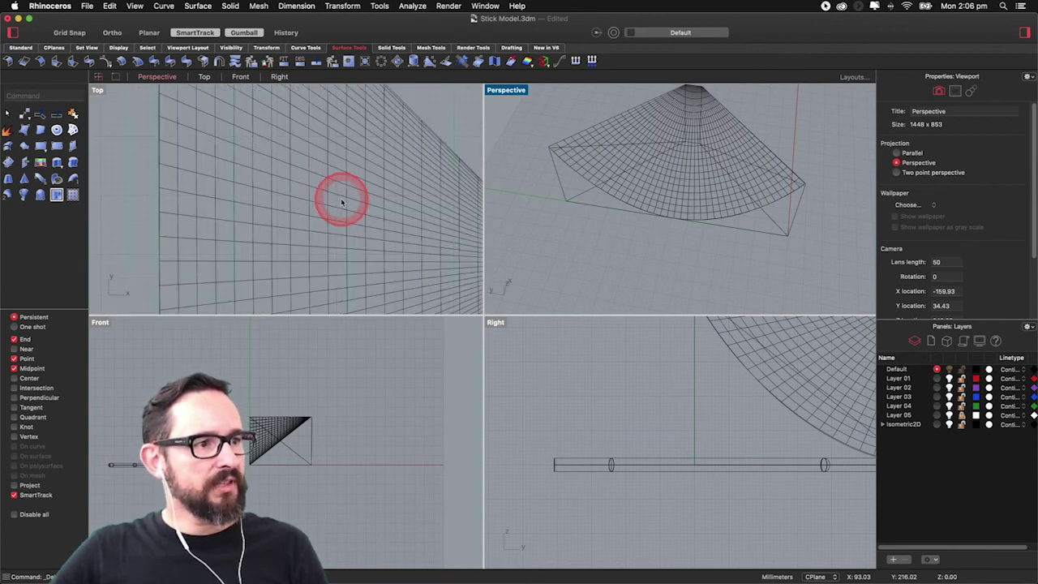
pyautogui.click(289, 171)
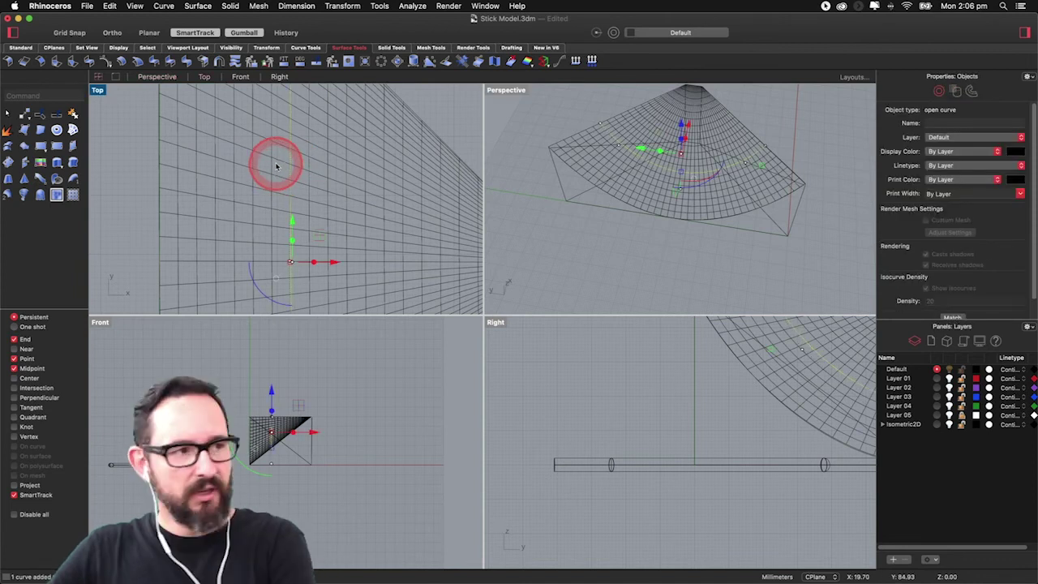
pyautogui.press('Delete')
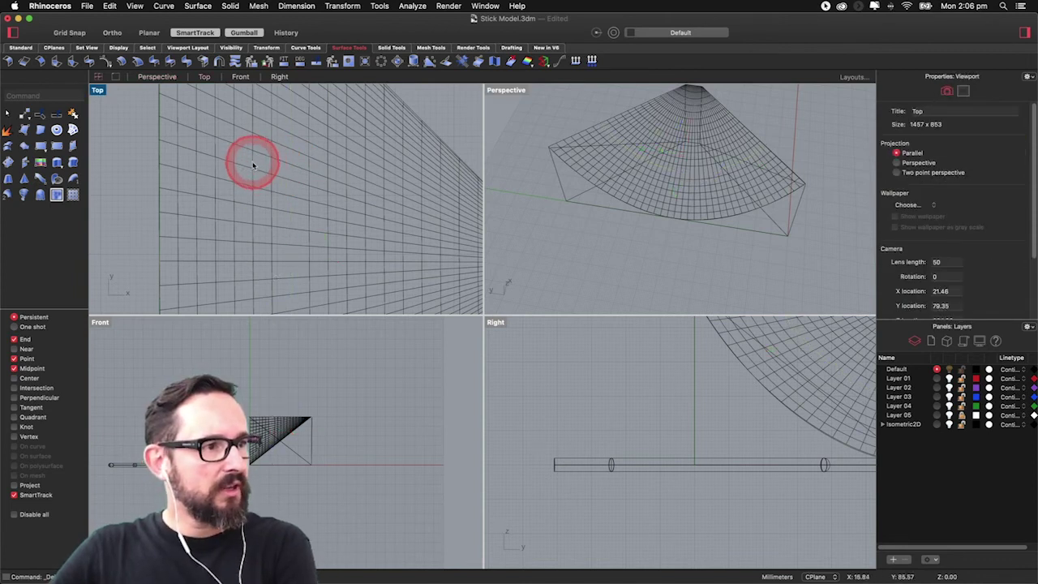
pyautogui.click(253, 165)
pyautogui.press('Delete')
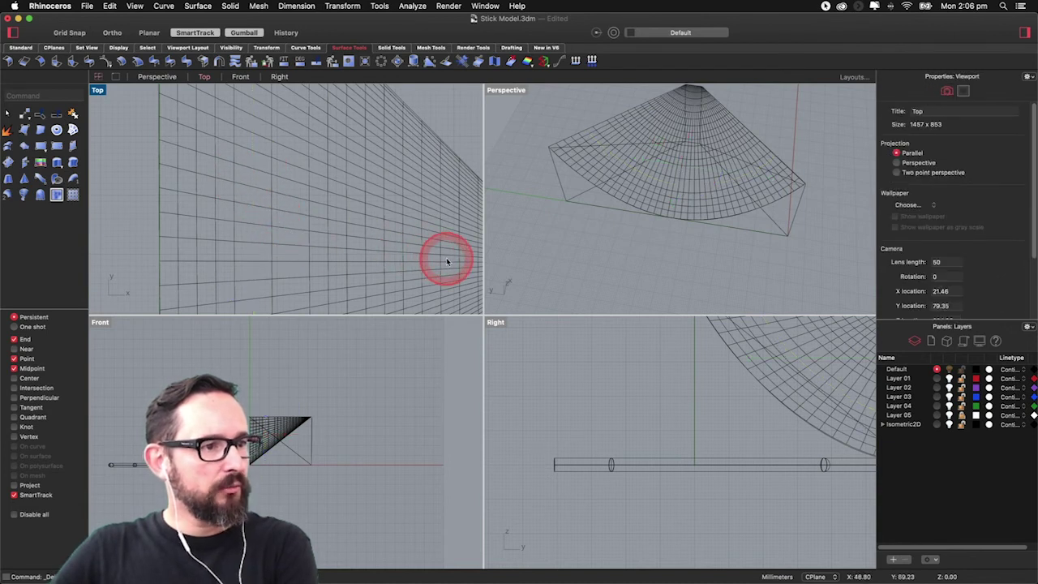
# - Try to select the row of cross curves along the fan's centre between two radial lines
pyautogui.click(190, 249)
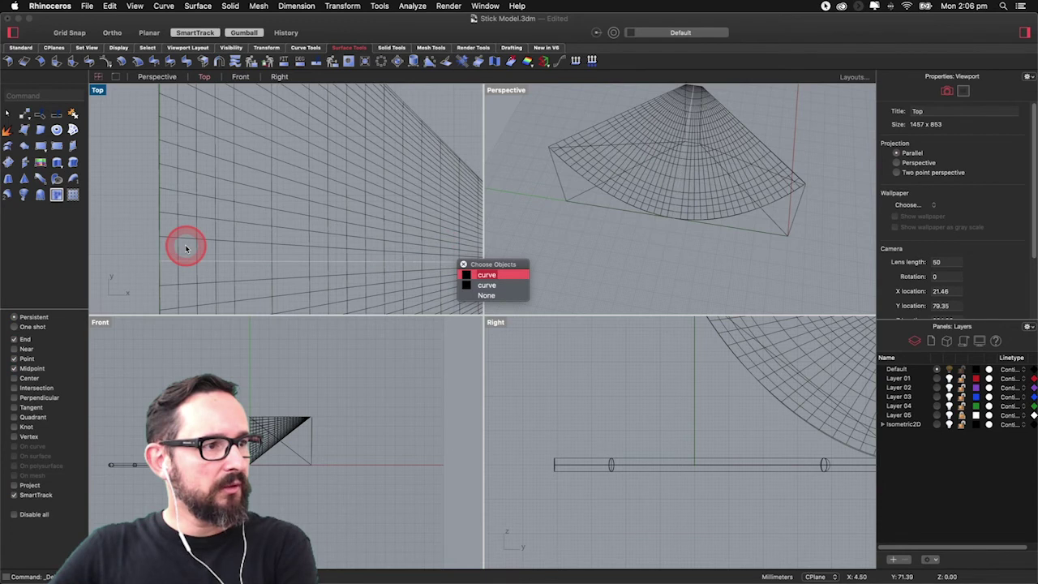
pyautogui.click(486, 297)
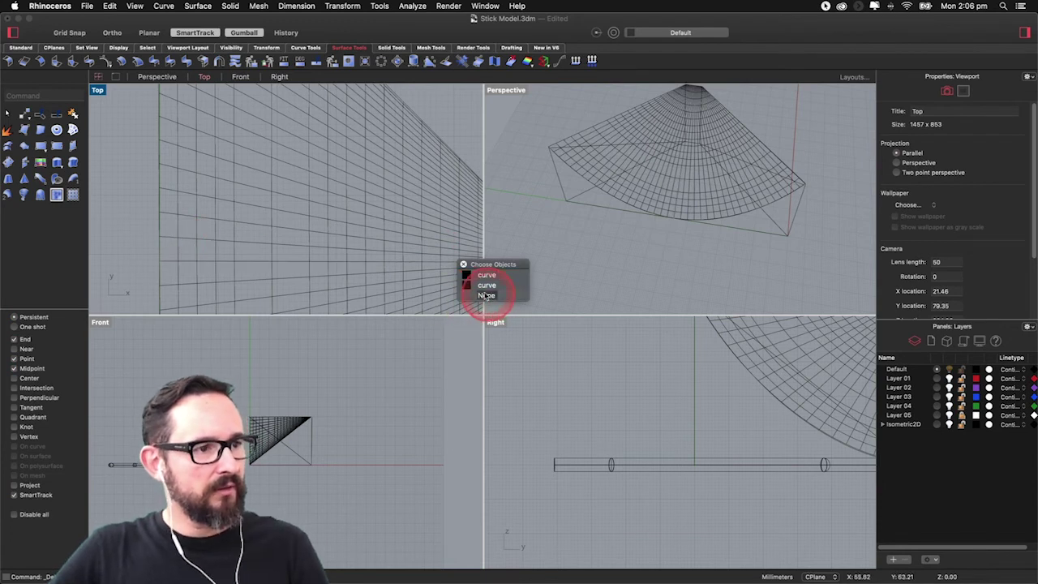
pyautogui.click(222, 258)
pyautogui.scroll(8, 451, 260)
pyautogui.moveTo(451, 258); pyautogui.dragTo(167, 249)
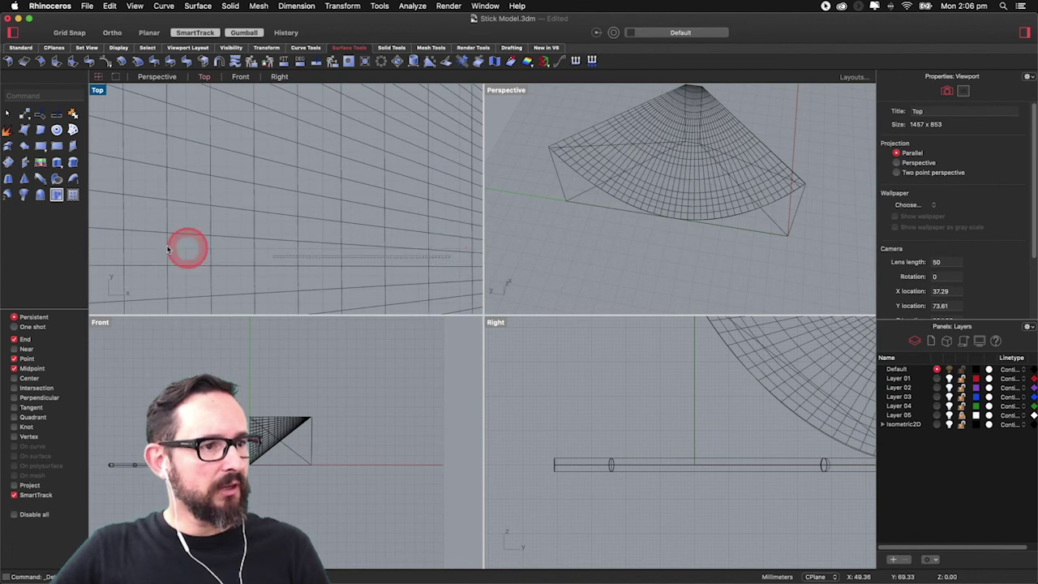
pyautogui.scroll(-8, 117, 244)
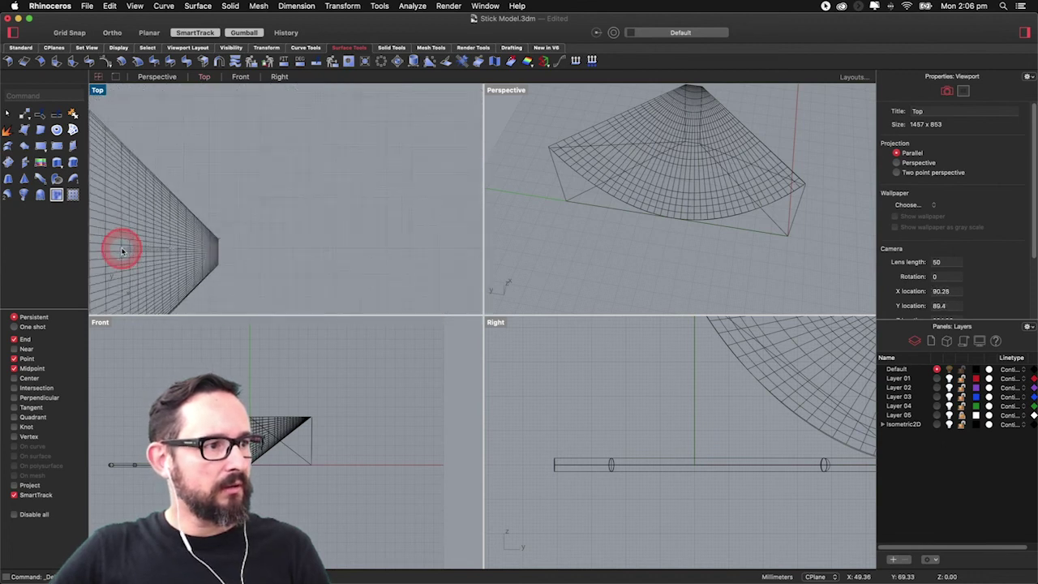
pyautogui.moveTo(121, 250); pyautogui.dragTo(91, 244, button='right')
pyautogui.scroll(-3, 100, 248)
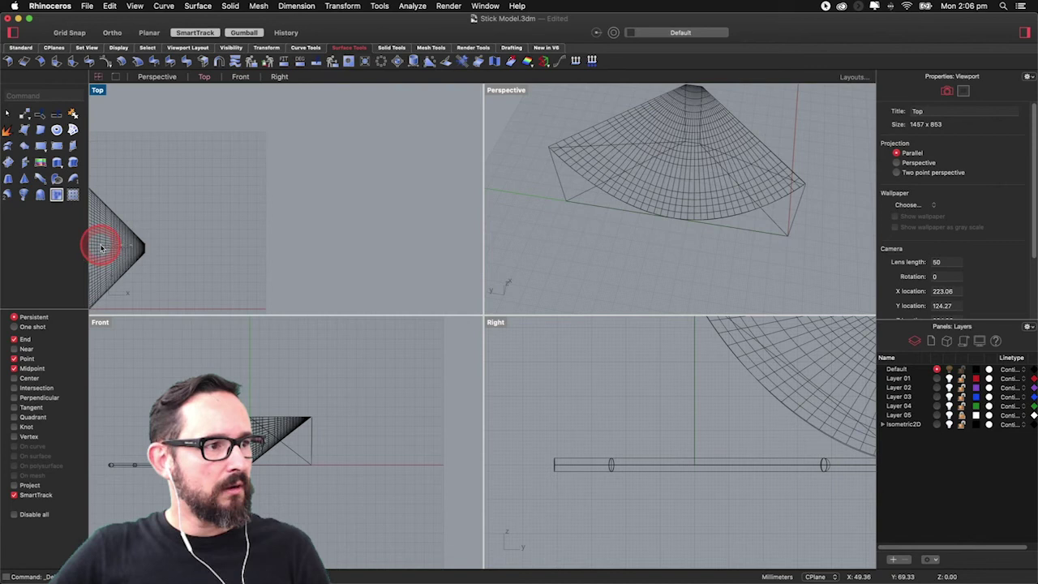
pyautogui.scroll(10, 93, 254)
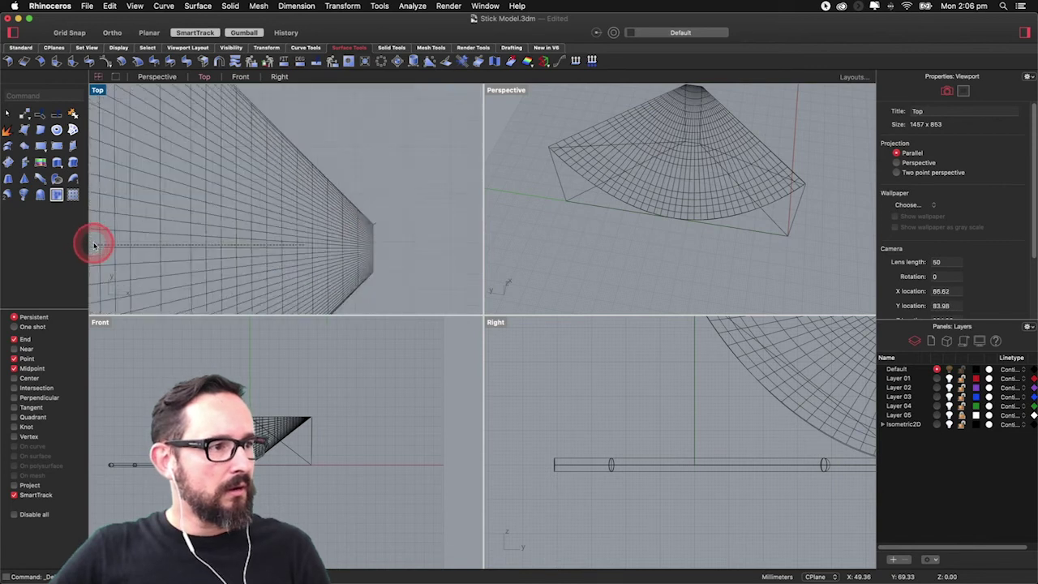
pyautogui.moveTo(93, 241); pyautogui.dragTo(94, 235)
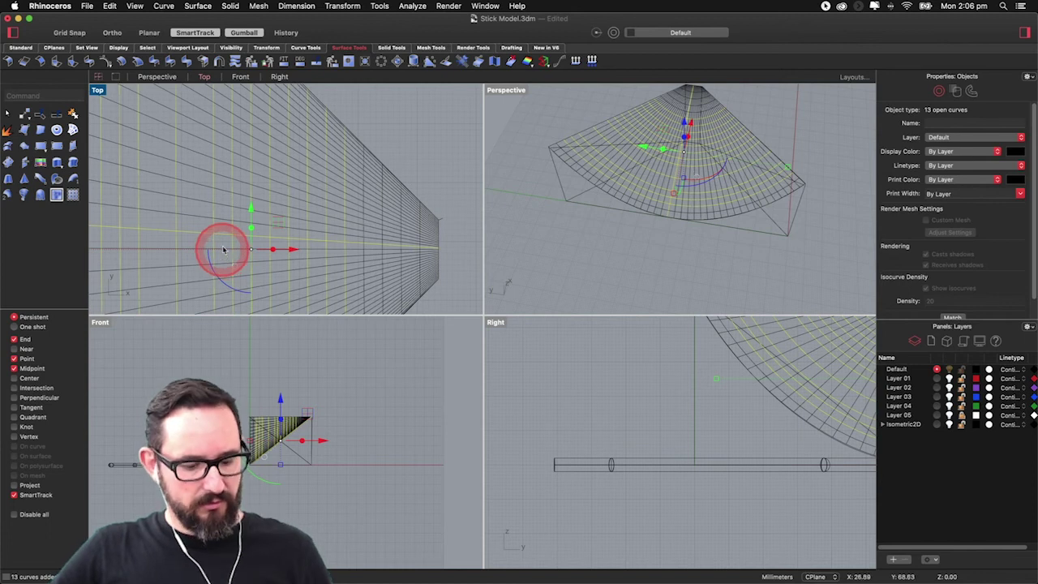
pyautogui.rightClick(200, 237)
pyautogui.click(195, 236)
pyautogui.click(194, 232)
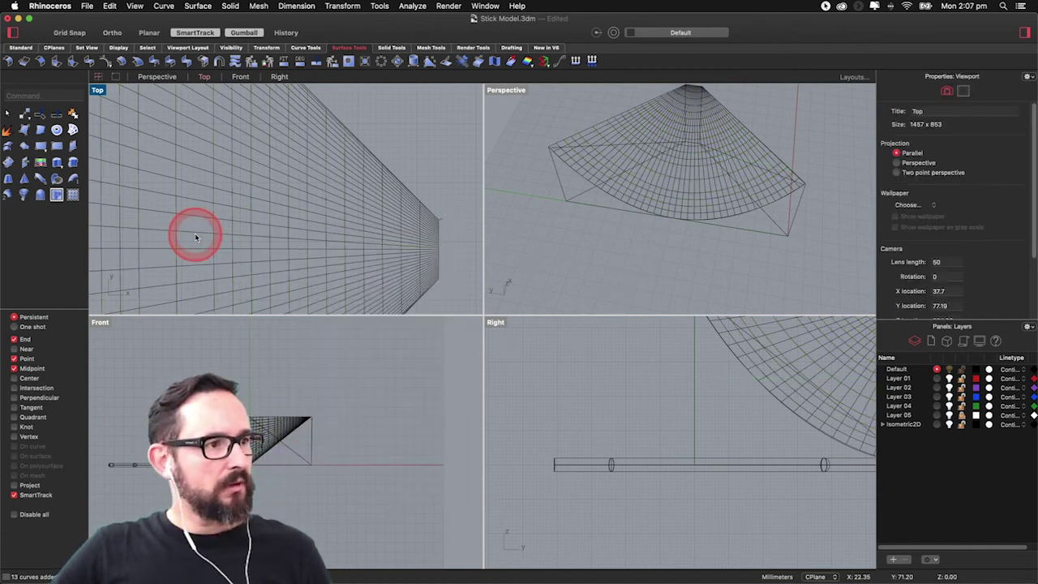
pyautogui.moveTo(301, 229); pyautogui.dragTo(383, 222)
pyautogui.rightClick(385, 221)
pyautogui.rightClick(380, 219)
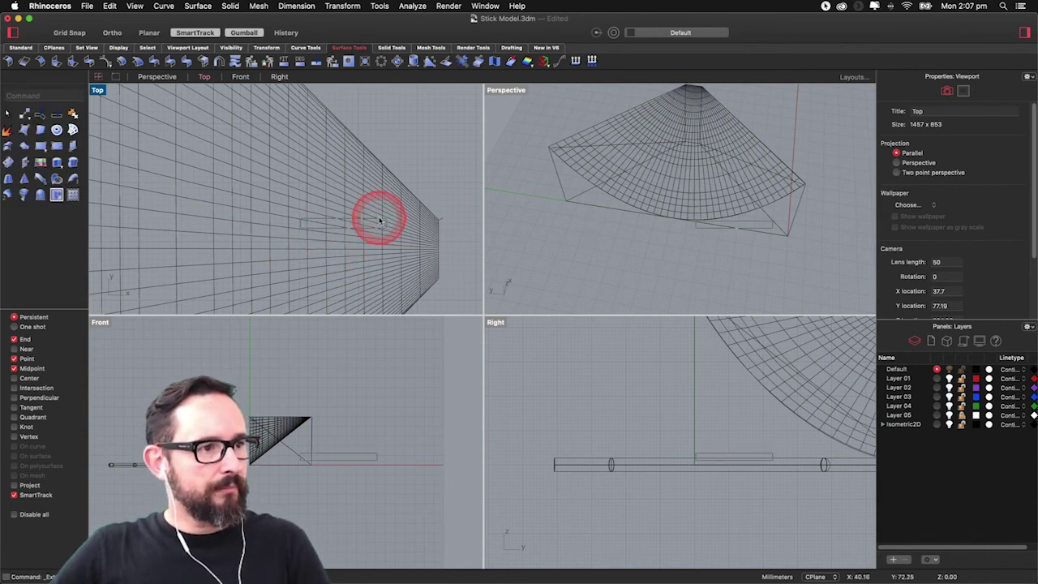
pyautogui.rightClick(379, 221)
pyautogui.rightClick(378, 223)
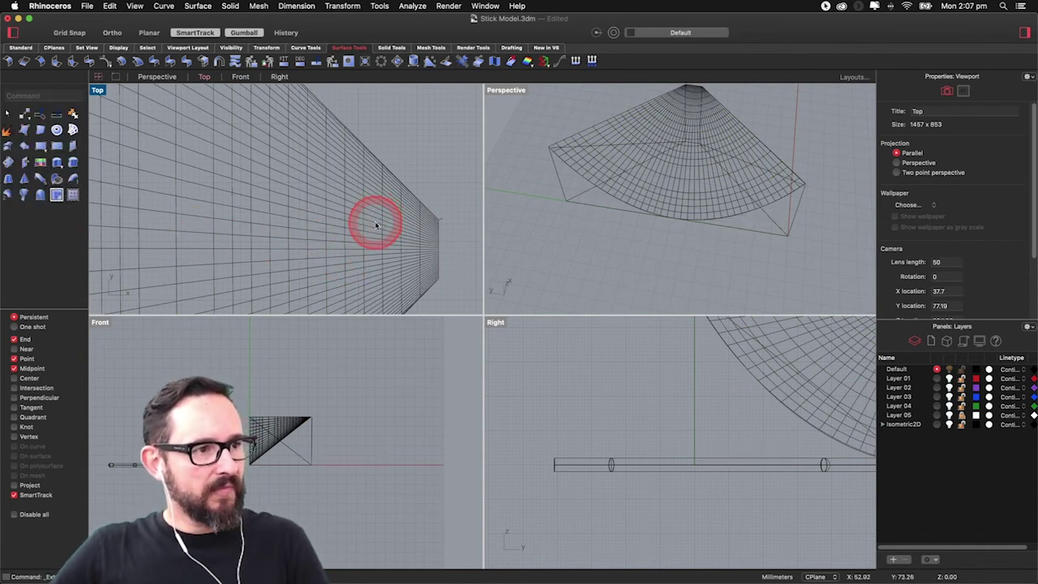
pyautogui.rightClick(300, 244)
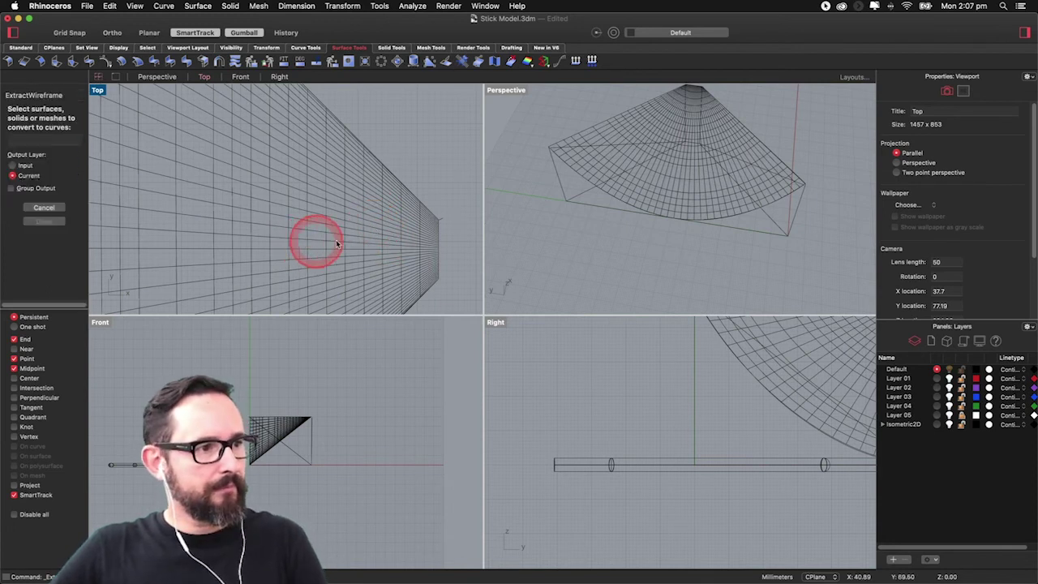
pyautogui.rightClick(318, 241)
pyautogui.moveTo(313, 236); pyautogui.dragTo(346, 219, button='right')
pyautogui.scroll(-2, 346, 219)
pyautogui.scroll(2, 346, 220)
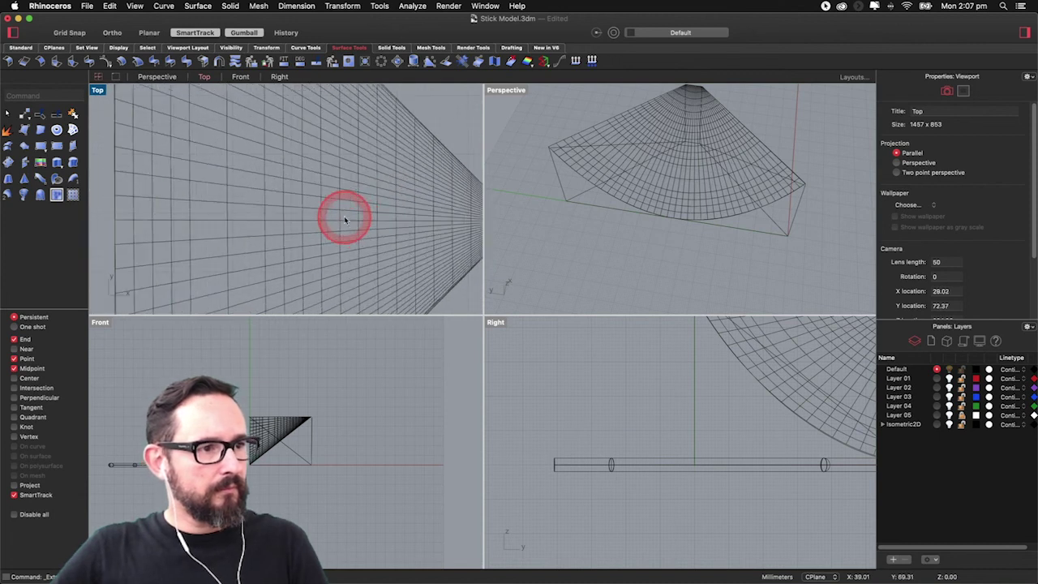
pyautogui.moveTo(437, 215)
pyautogui.mouseDown(button='right')
pyautogui.moveTo(454, 213)
pyautogui.moveTo(454, 226)
pyautogui.mouseUp(button='right')
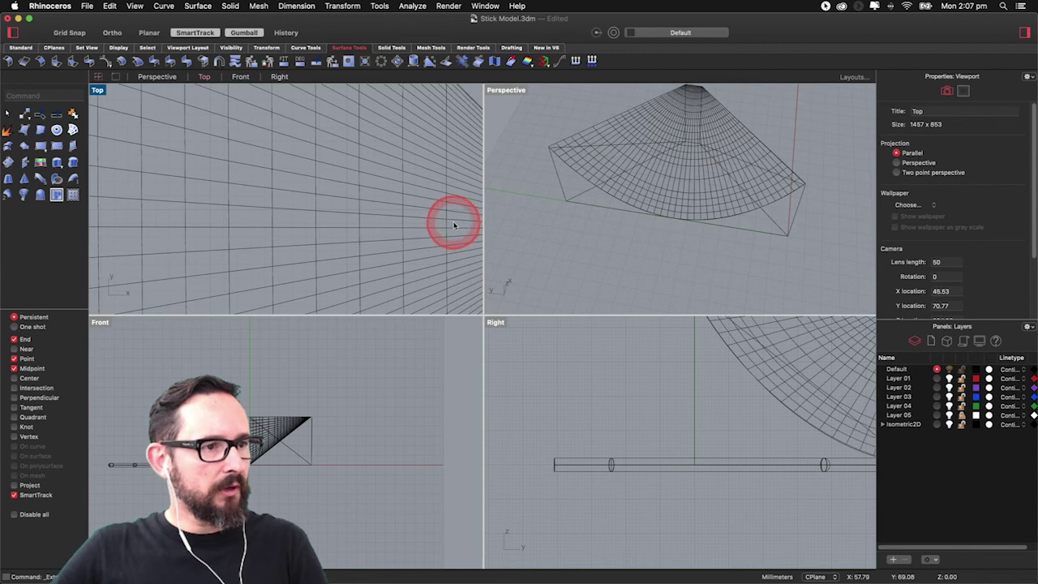
# - Try to select the cross curves in the fan's narrower half, excluding the radial line caught with them
pyautogui.moveTo(454, 225); pyautogui.dragTo(97, 215)
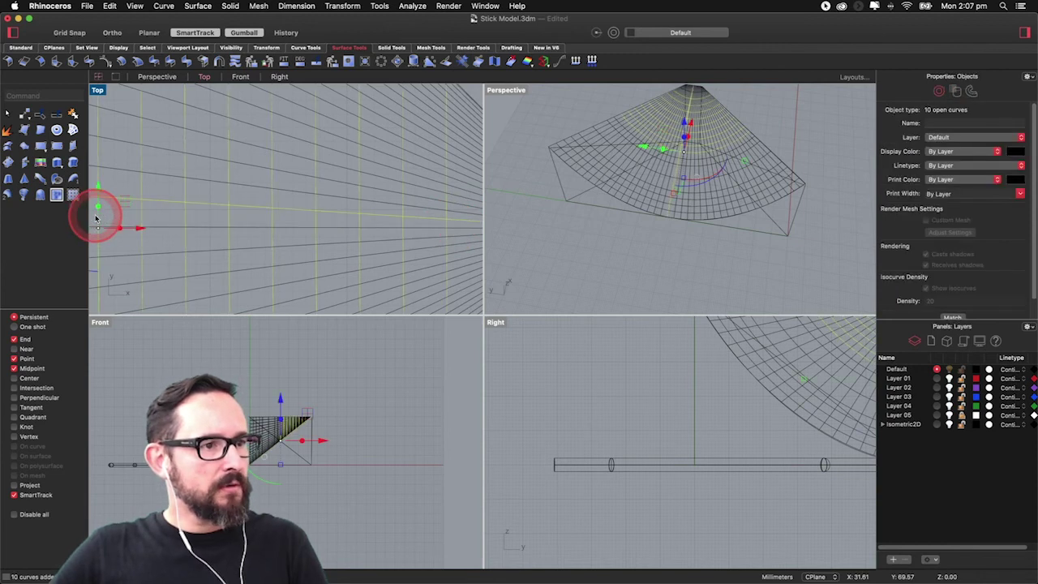
pyautogui.keyDown('super'); pyautogui.click(178, 204); pyautogui.keyUp('super')
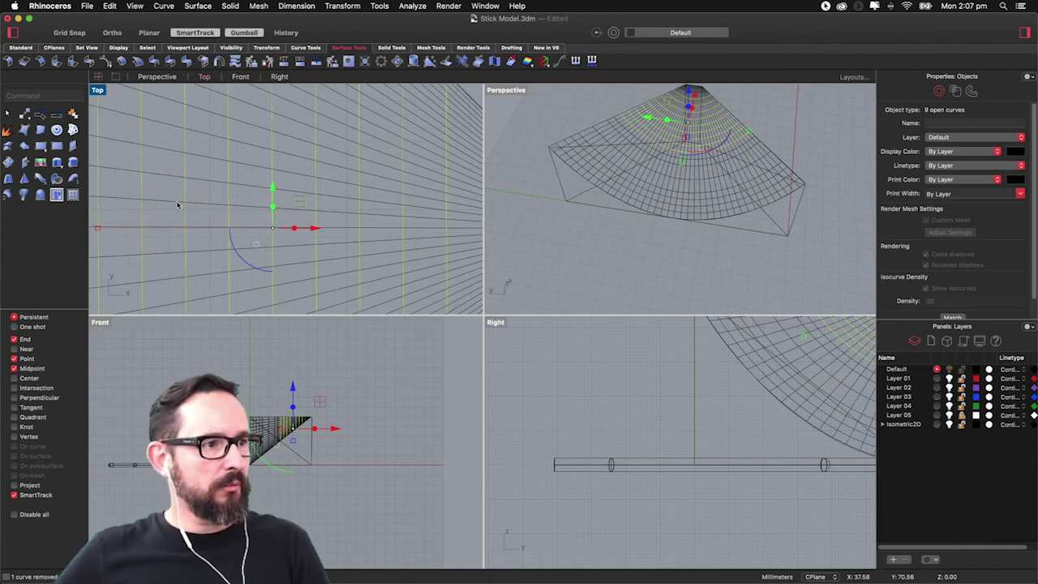
pyautogui.rightClick(178, 204)
pyautogui.scroll(-6, 206, 219)
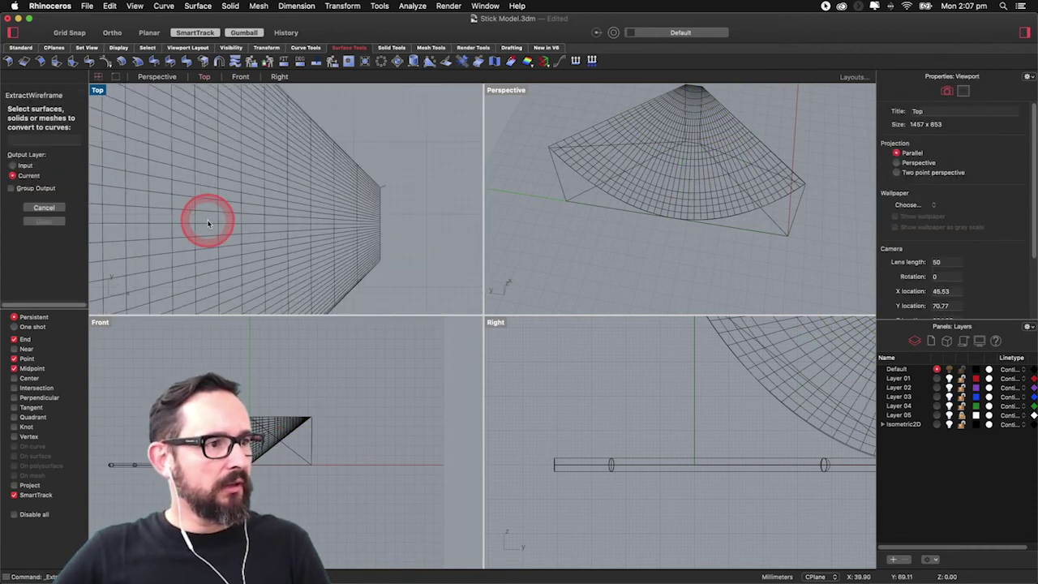
pyautogui.scroll(6, 209, 223)
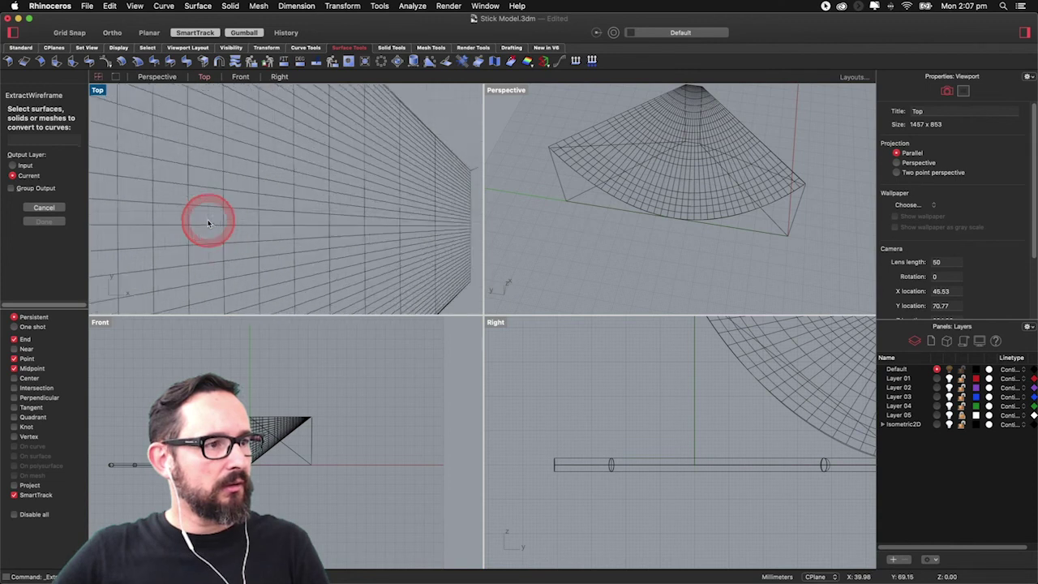
pyautogui.scroll(-6, 322, 232)
pyautogui.scroll(4, 351, 236)
pyautogui.scroll(3, 374, 234)
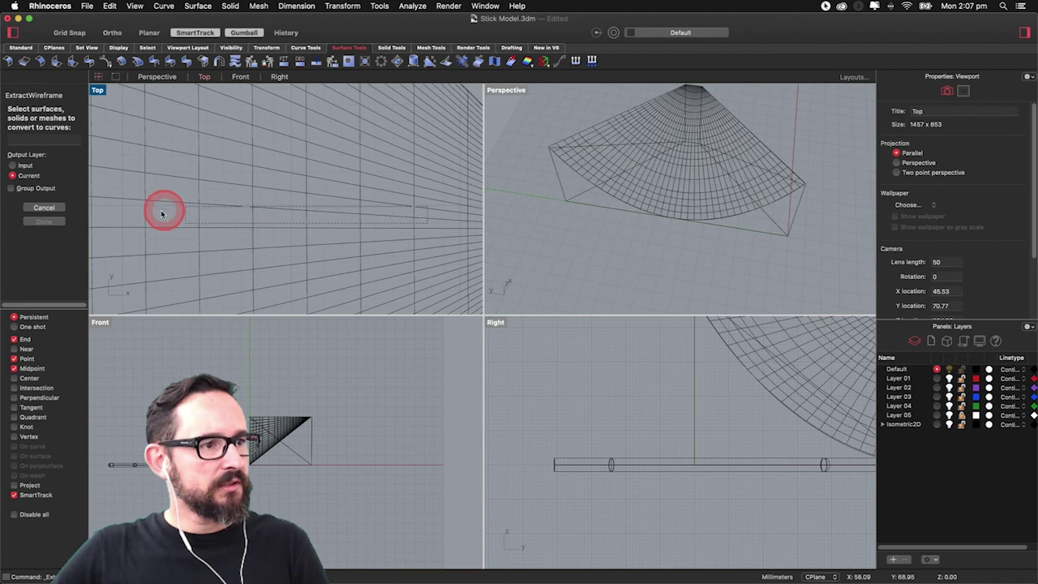
pyautogui.click(126, 224)
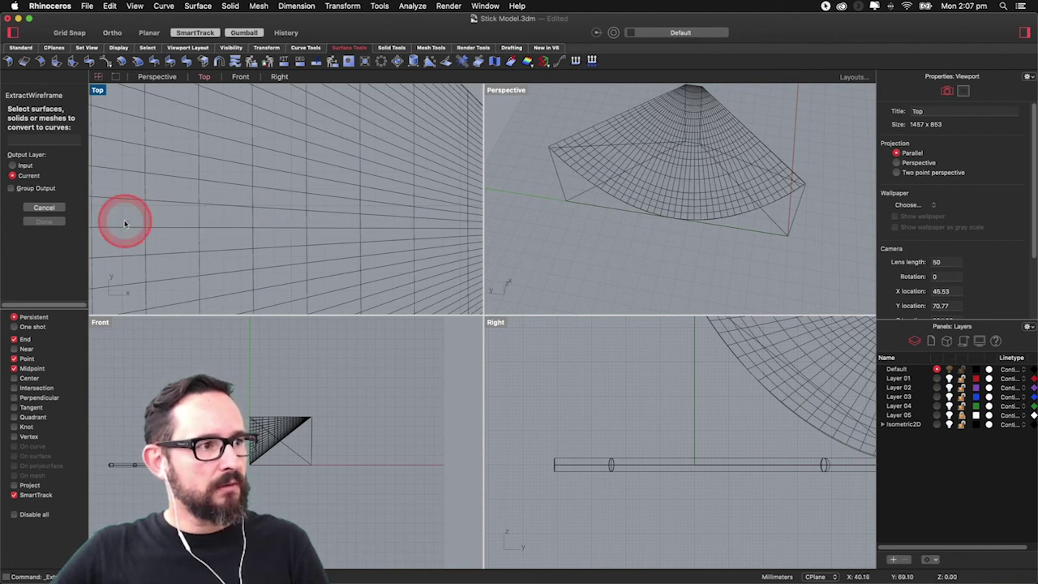
pyautogui.rightClick(125, 224)
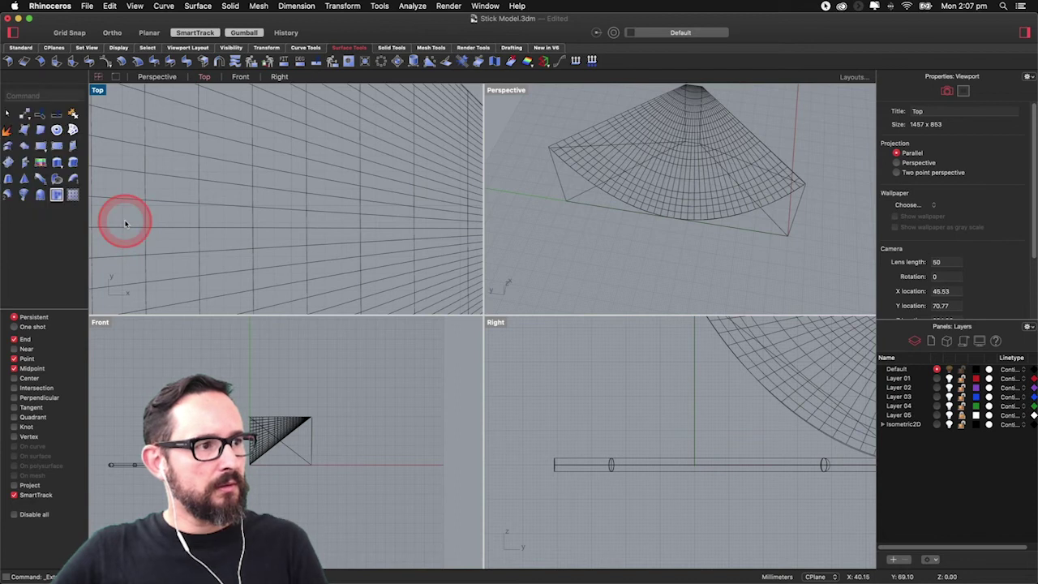
# - Delete four neighbouring cross curves in the fan's narrower half, leaving the radial lines in place
pyautogui.scroll(-4, 262, 242)
pyautogui.moveTo(287, 237); pyautogui.dragTo(116, 244, button='right')
pyautogui.moveTo(117, 242); pyautogui.dragTo(116, 242)
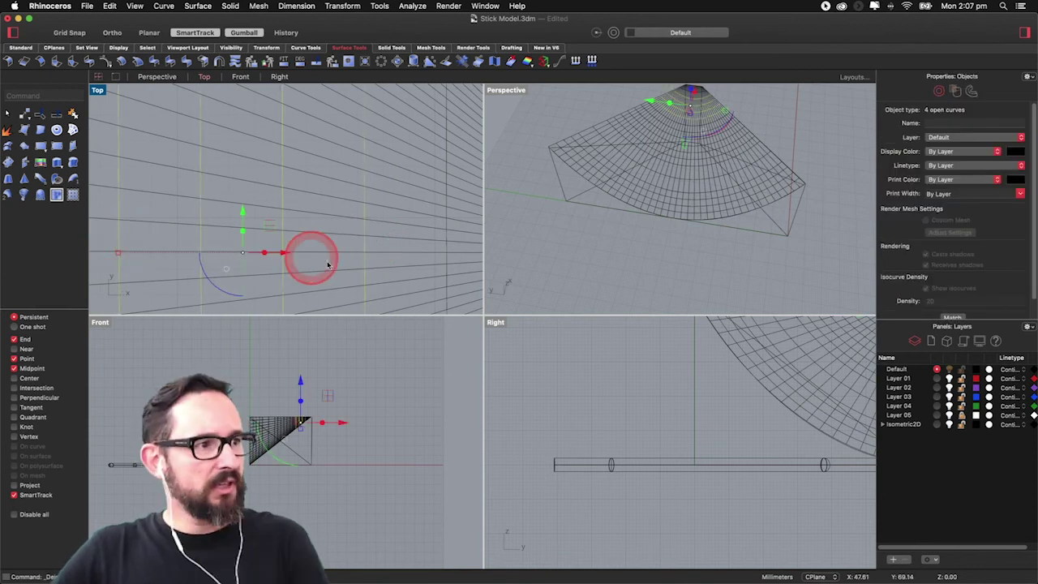
pyautogui.press('Delete')
pyautogui.scroll(-6, 361, 271)
pyautogui.moveTo(361, 270)
pyautogui.mouseDown(button='right')
pyautogui.moveTo(331, 269)
pyautogui.moveTo(397, 264)
pyautogui.moveTo(367, 267)
pyautogui.mouseUp(button='right')
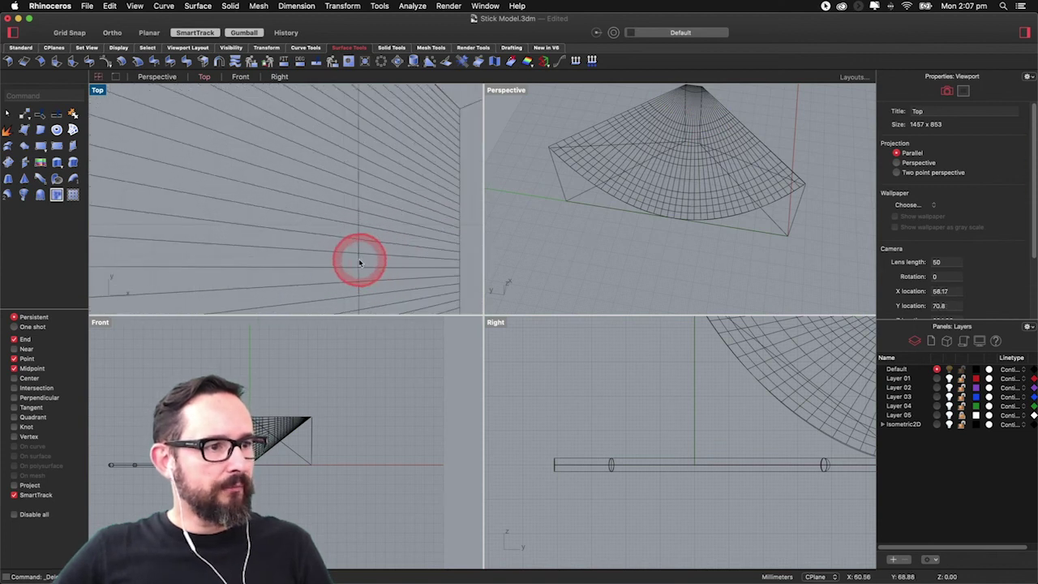
# - Delete the single cross curve left just before the fan's narrow end
pyautogui.click(359, 260)
pyautogui.click(359, 261)
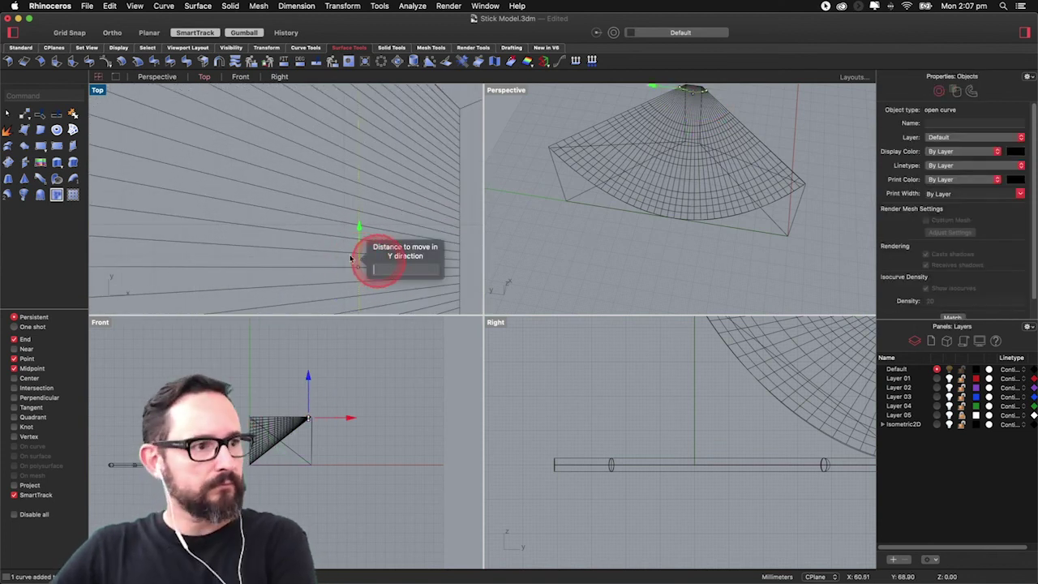
pyautogui.click(298, 259)
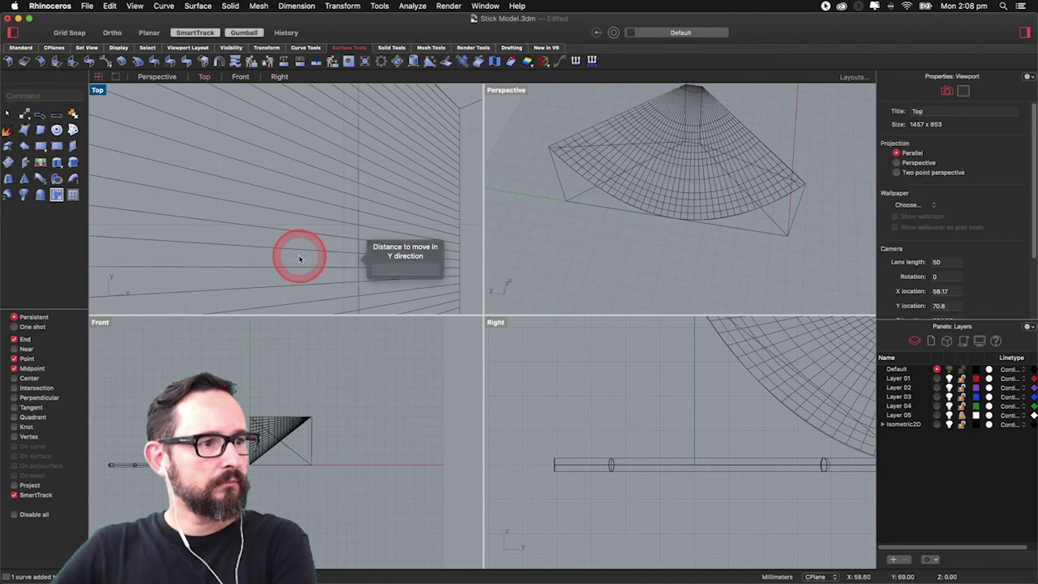
pyautogui.click(359, 260)
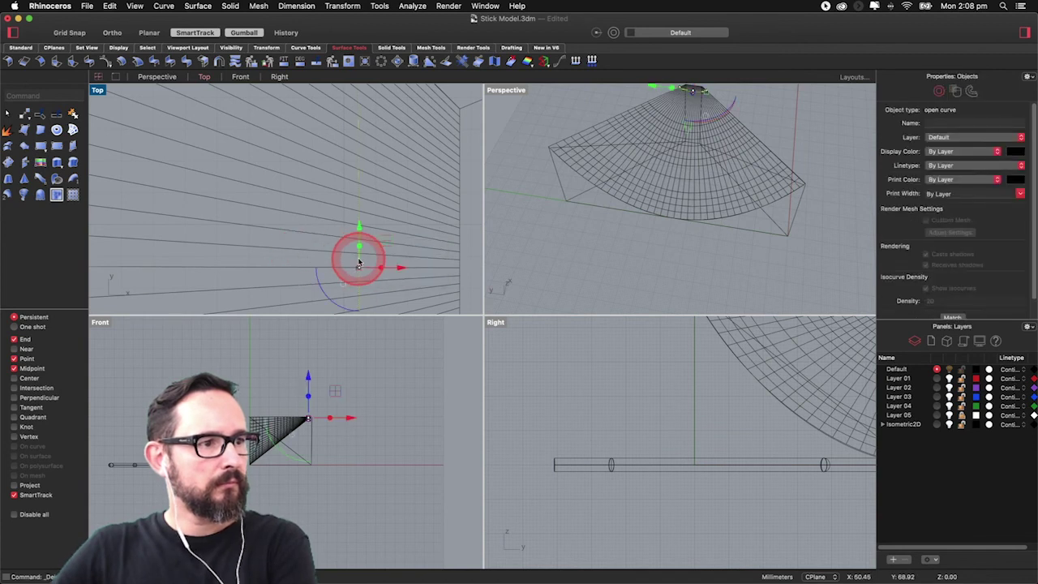
pyautogui.press('Escape')
# - Delete the ten cross curves across the middle of the fan, leaving the radial lines and the curves near the wide edge
pyautogui.scroll(-5, 361, 262)
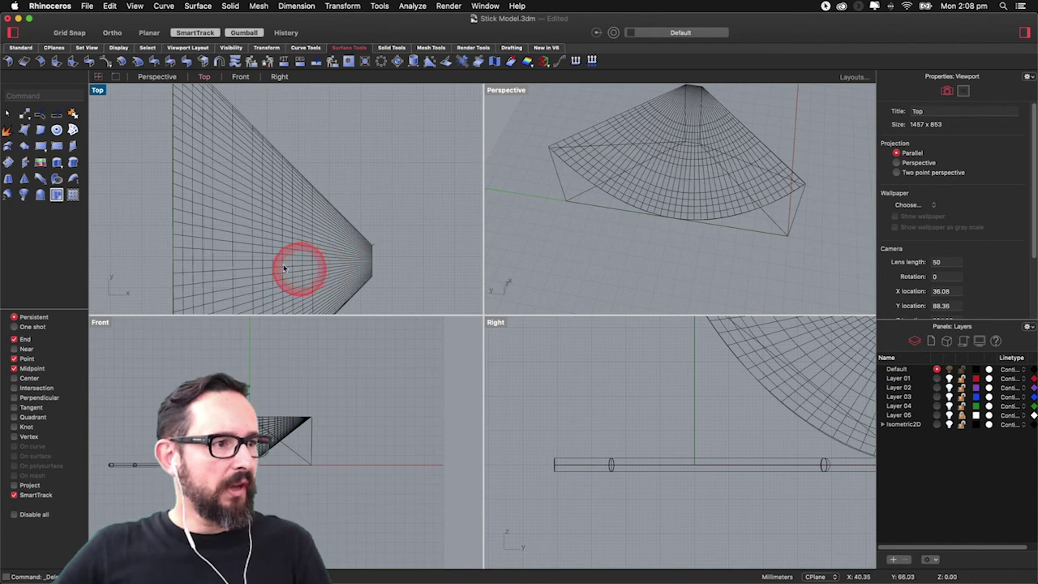
pyautogui.scroll(2, 285, 269)
pyautogui.scroll(5, 128, 256)
pyautogui.scroll(2, 133, 256)
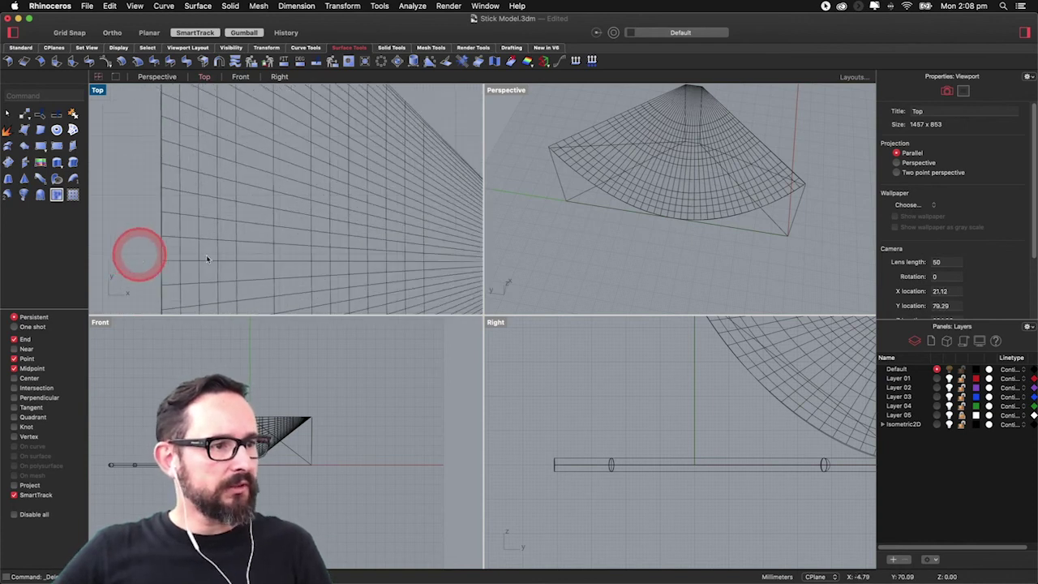
pyautogui.moveTo(431, 262); pyautogui.dragTo(430, 258, button='right')
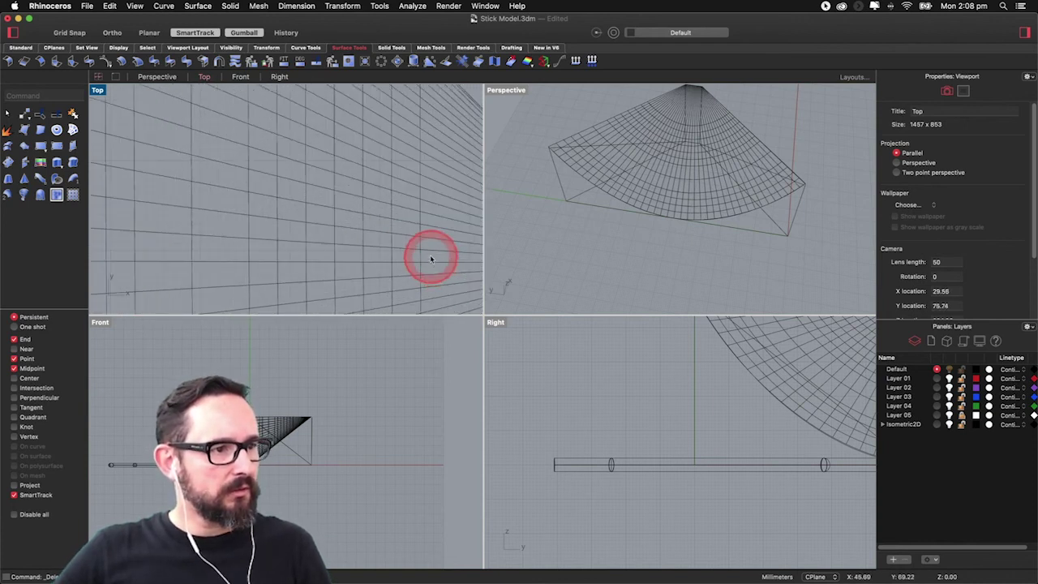
pyautogui.moveTo(281, 257); pyautogui.dragTo(105, 259)
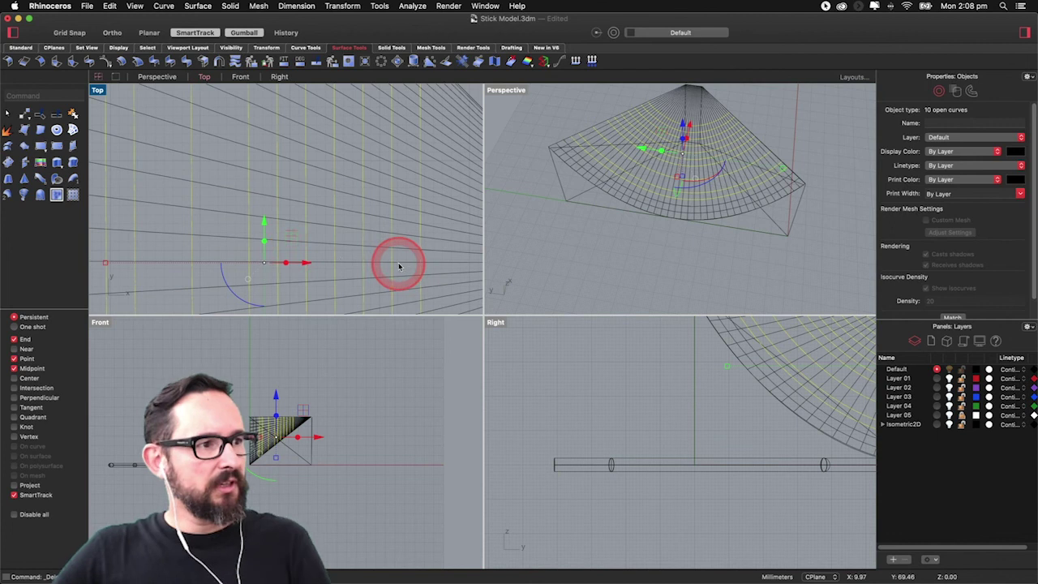
pyautogui.press('Delete')
pyautogui.scroll(-4, 306, 272)
pyautogui.scroll(9, 221, 257)
pyautogui.scroll(1, 252, 256)
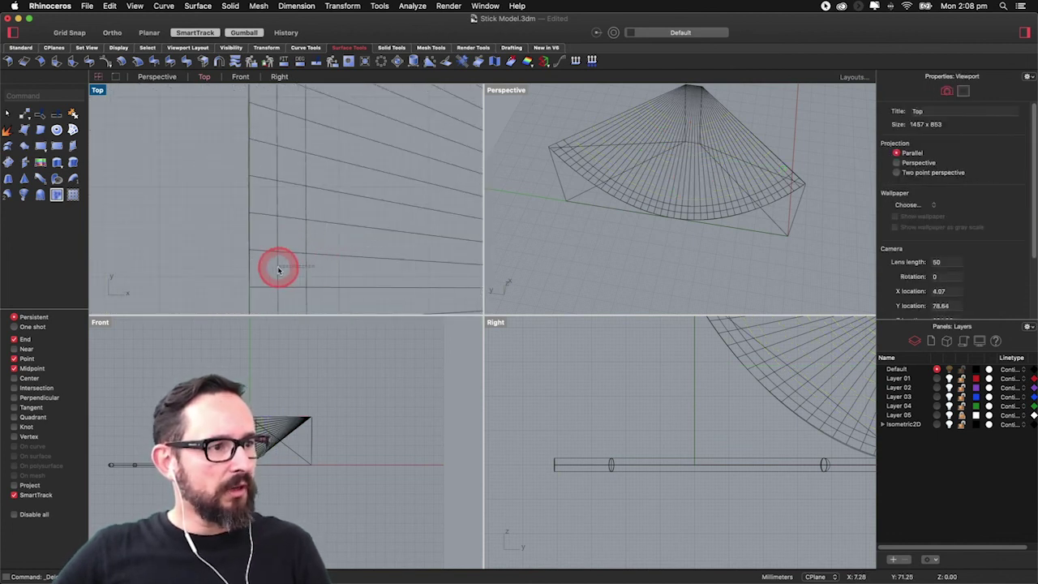
# - Delete the two remaining cross curves beside the fan's wide edge, keeping the radial lines and the edge curve
pyautogui.click(276, 271)
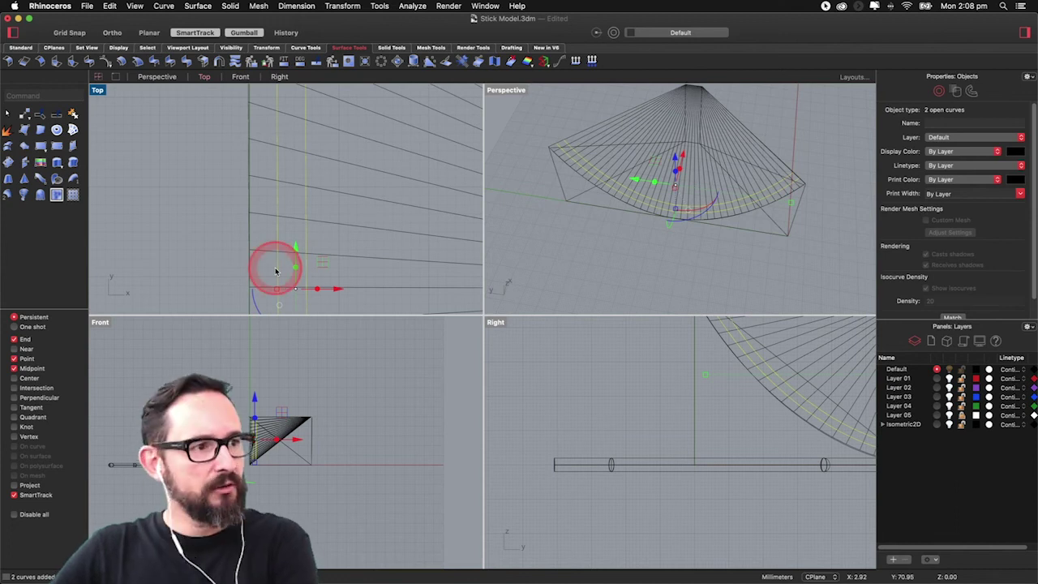
pyautogui.press('Delete')
pyautogui.scroll(3, 677, 199)
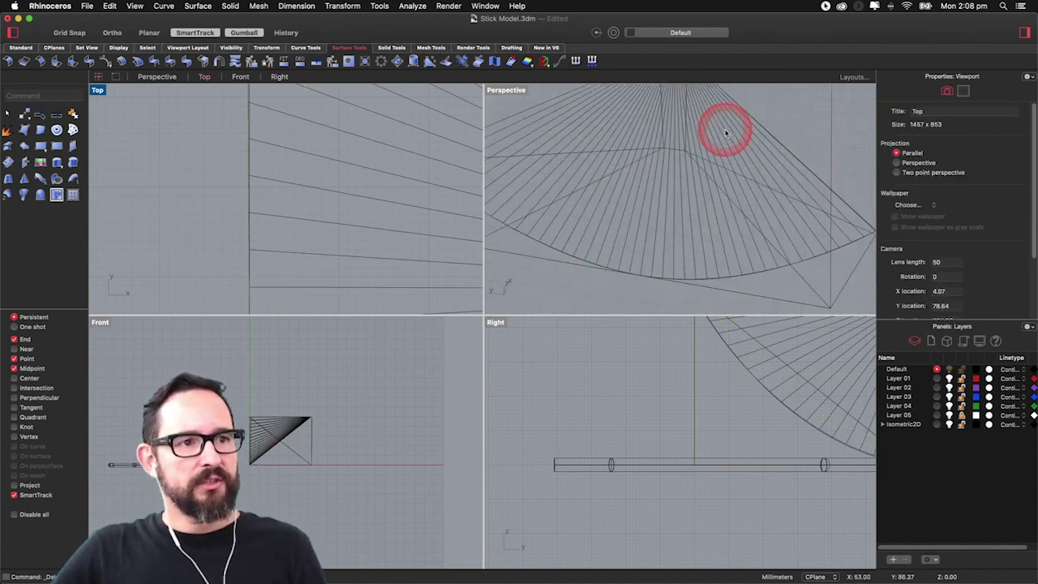
pyautogui.moveTo(702, 187); pyautogui.dragTo(700, 167, button='right')
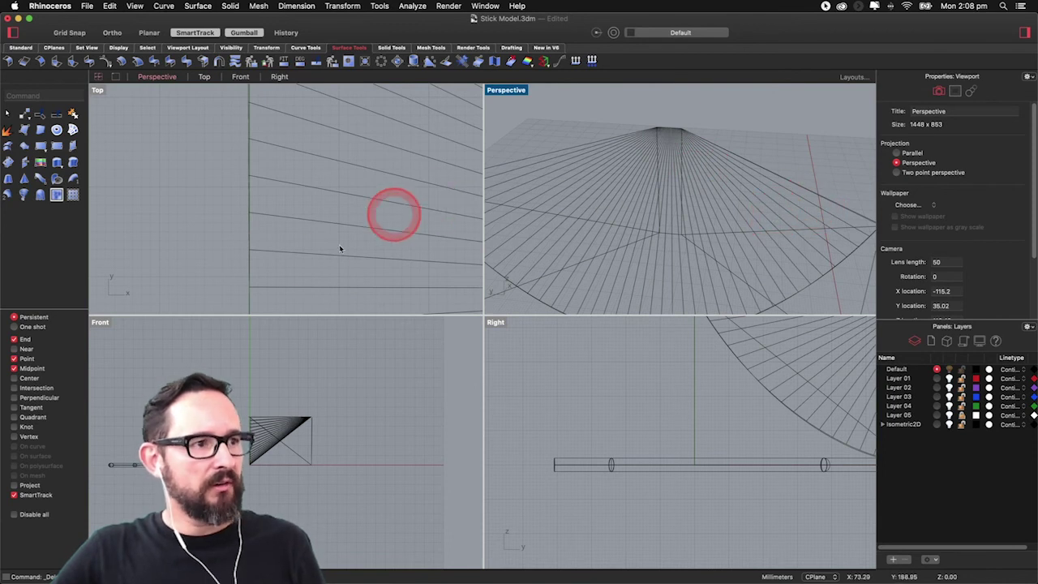
pyautogui.scroll(-5, 340, 243)
pyautogui.scroll(1, 365, 227)
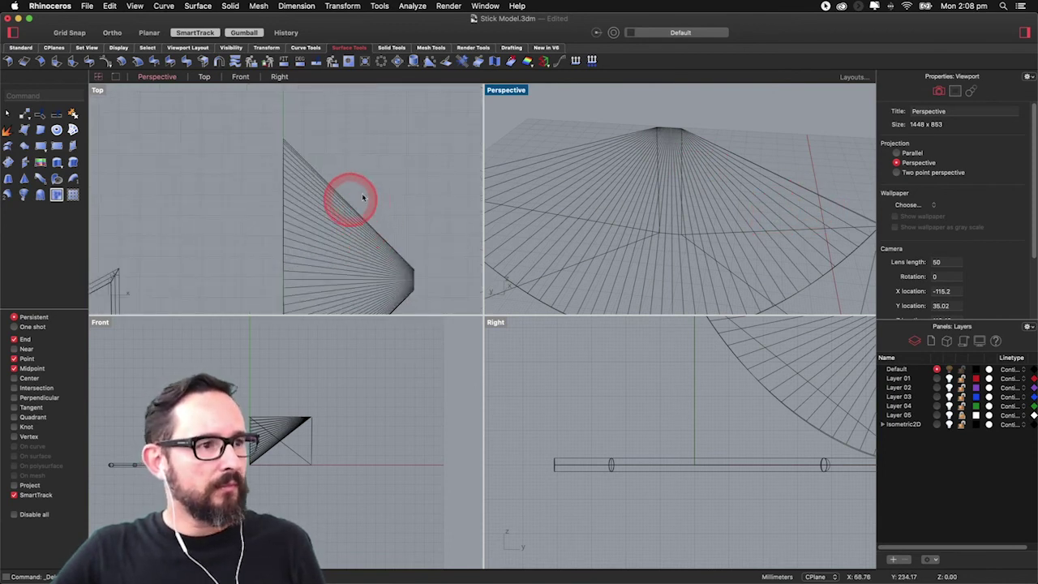
pyautogui.scroll(1, 617, 200)
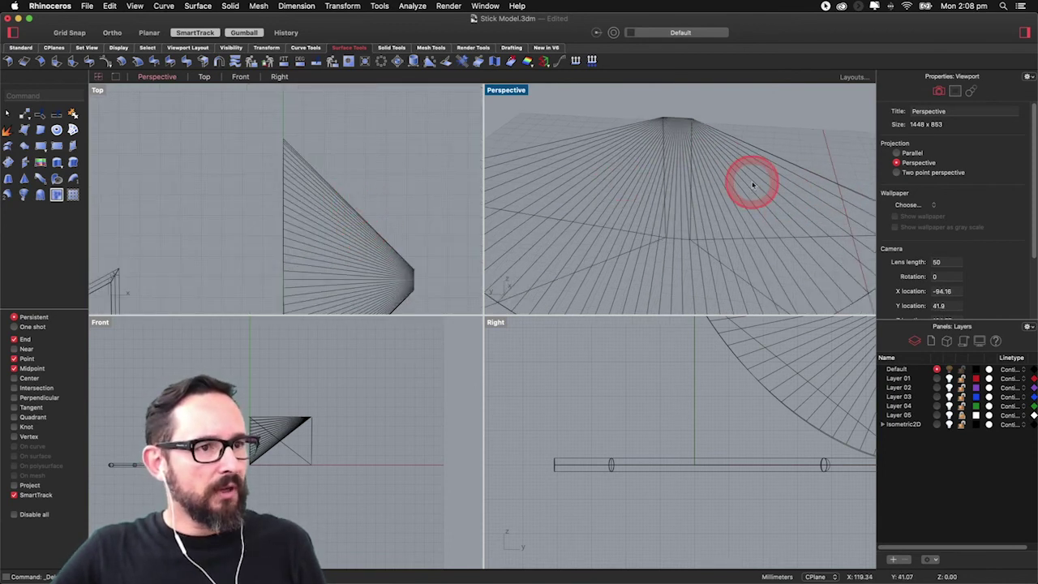
pyautogui.click(822, 176)
pyautogui.scroll(1, 319, 183)
pyautogui.scroll(1, 318, 178)
pyautogui.scroll(-3, 324, 184)
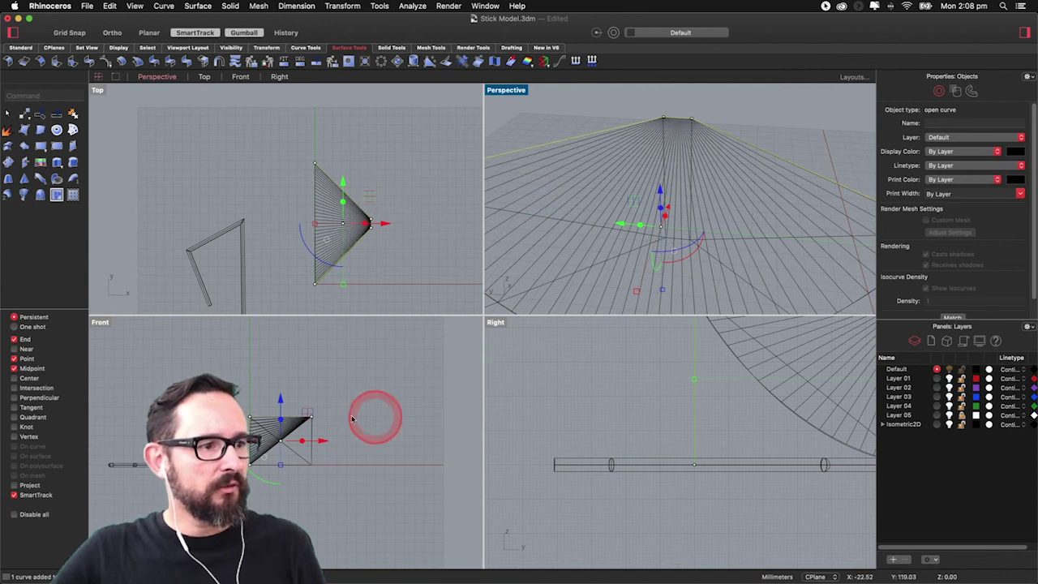
# - Pipe all the fan's radial curves with a radius of 1.00 and flat caps, leaving out the curved edge and the surrounding frame
pyautogui.scroll(4, 285, 418)
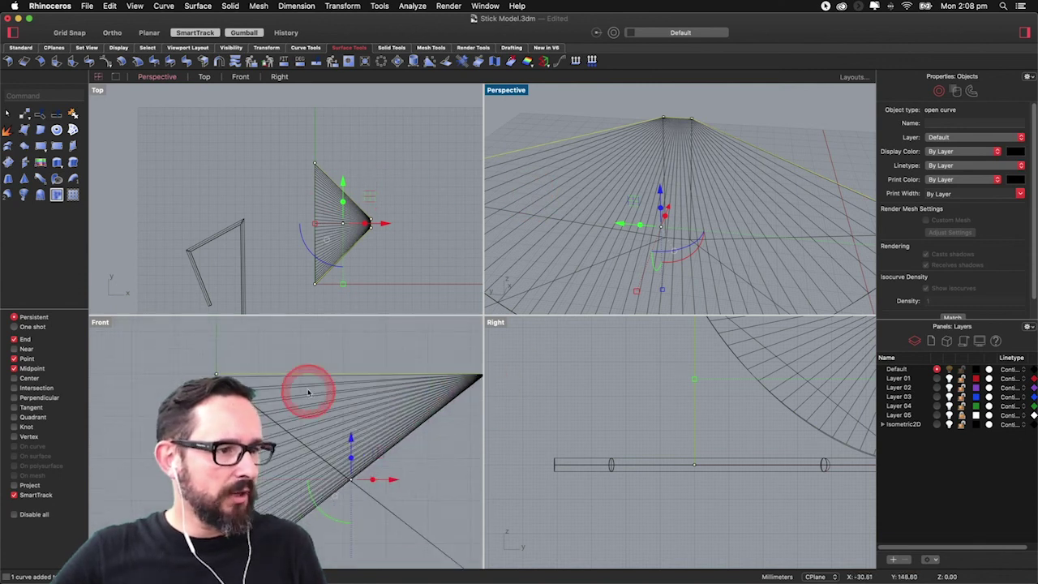
pyautogui.click(314, 360)
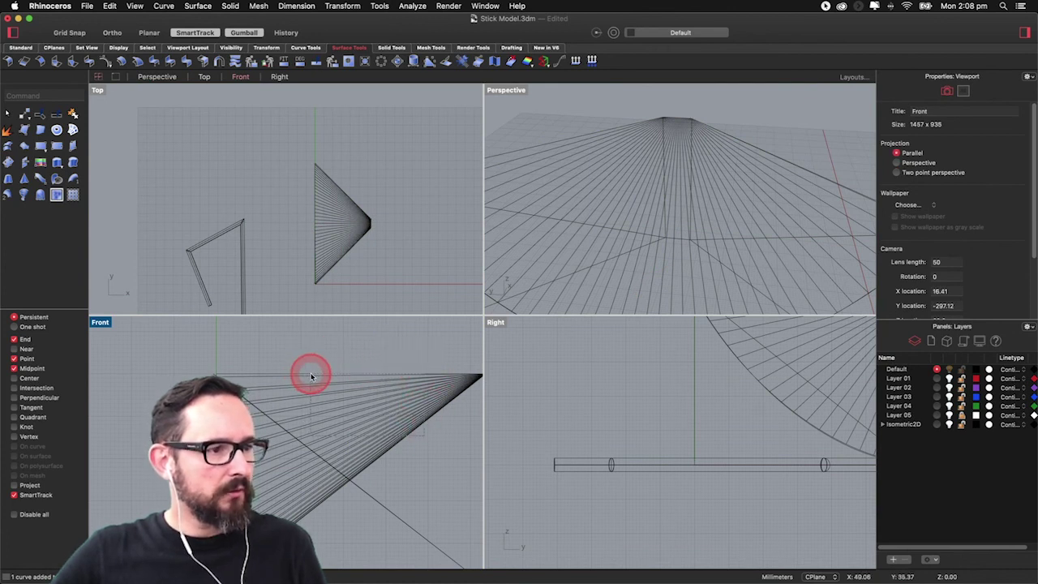
pyautogui.moveTo(311, 375); pyautogui.dragTo(309, 372)
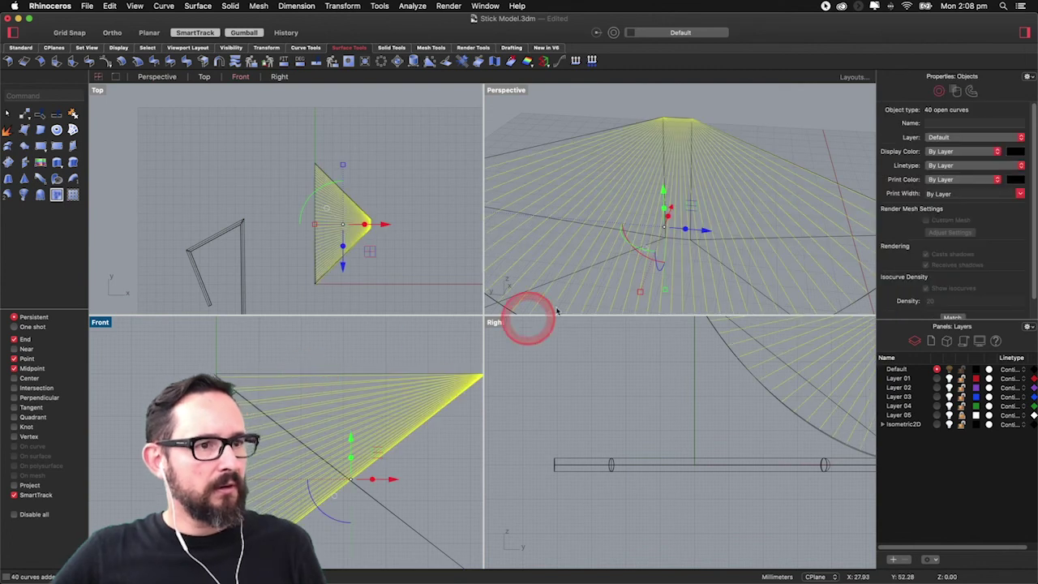
pyautogui.moveTo(687, 257); pyautogui.dragTo(670, 246, button='right')
pyautogui.scroll(-3, 670, 246)
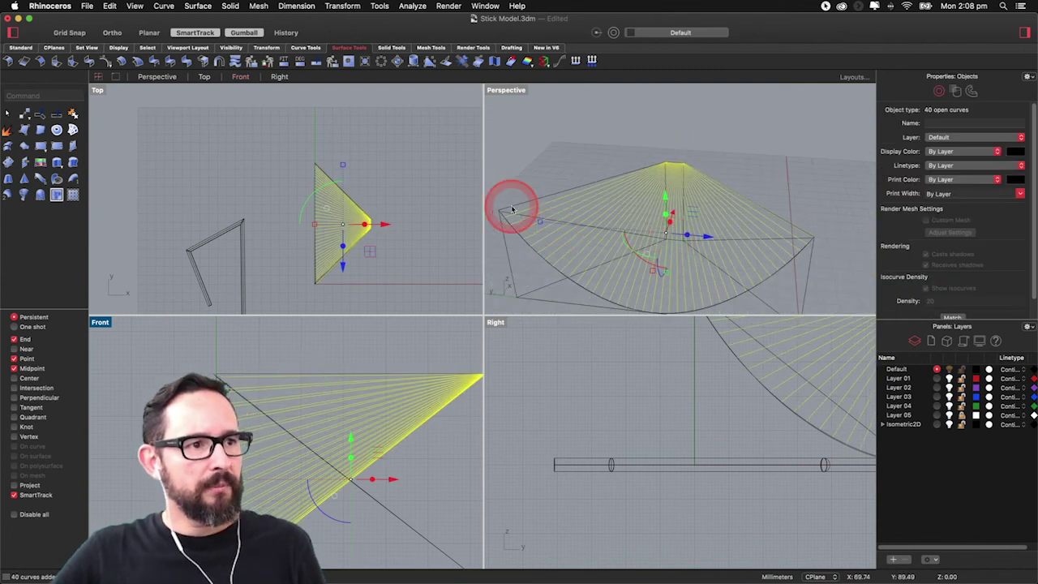
pyautogui.scroll(10, 510, 202)
pyautogui.scroll(1, 510, 202)
pyautogui.scroll(-8, 539, 228)
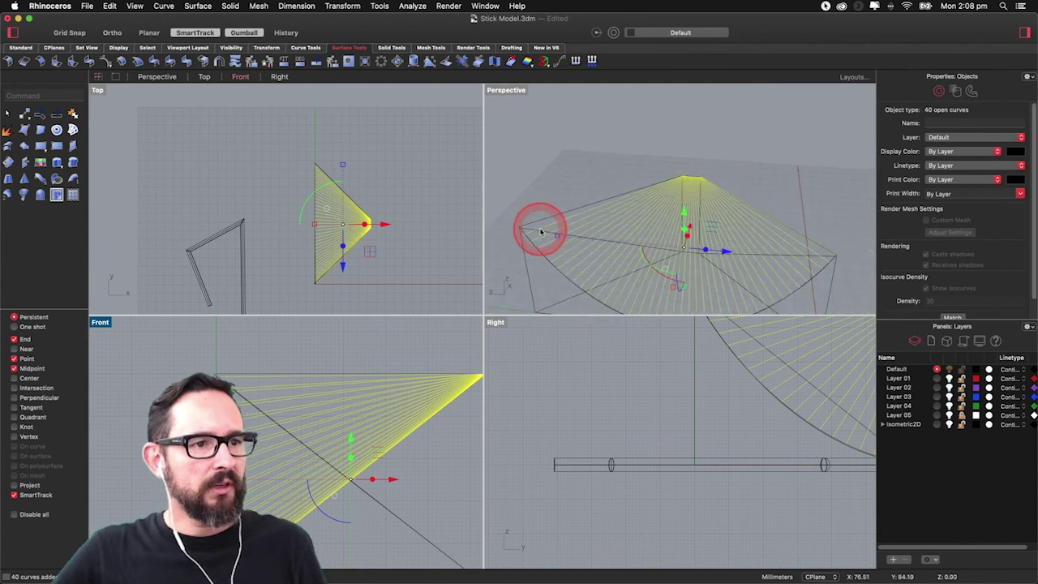
pyautogui.scroll(1, 683, 229)
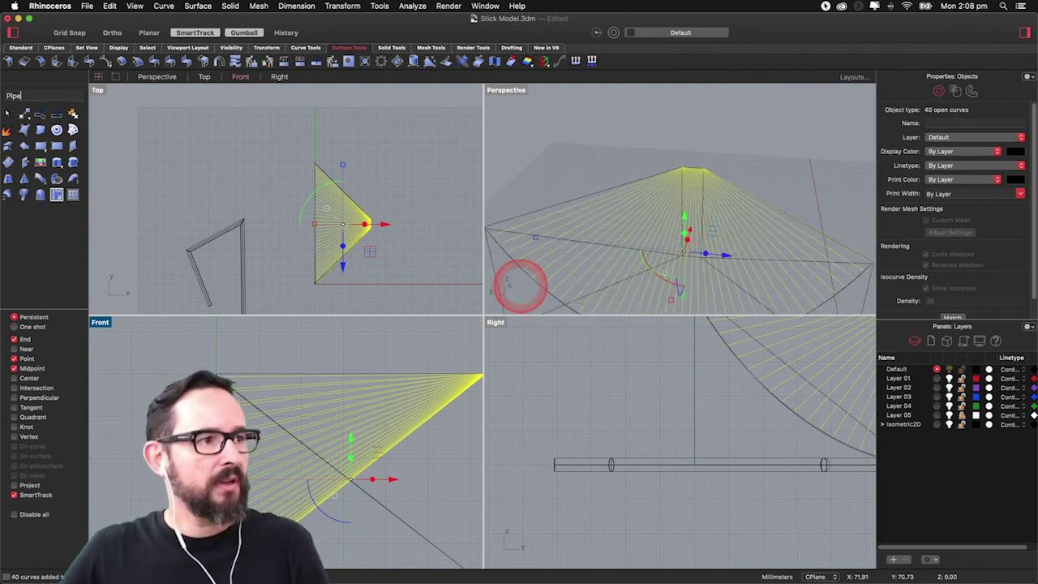
pyautogui.press('Return')
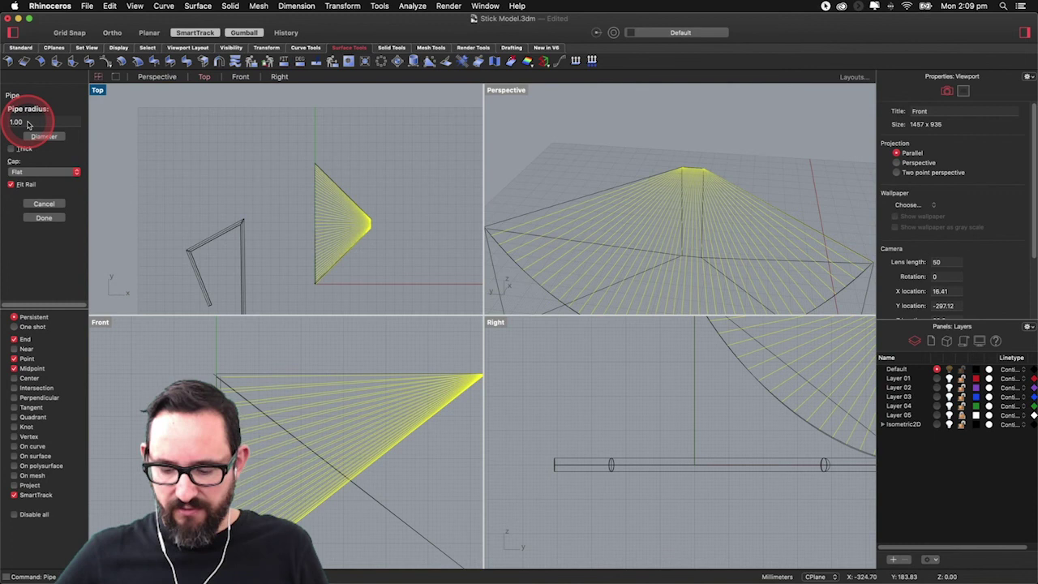
pyautogui.press('Return')
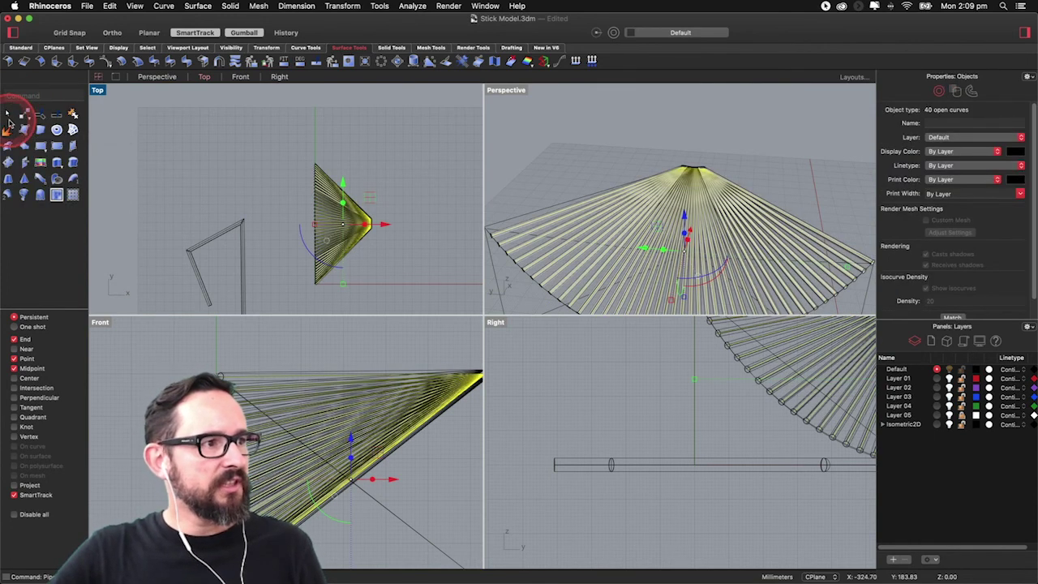
pyautogui.click(561, 170)
# - Examine the piped fan from several angles, toggling Layer 05's visibility to compare the sticks with the frame
pyautogui.moveTo(824, 208); pyautogui.dragTo(752, 209, button='right')
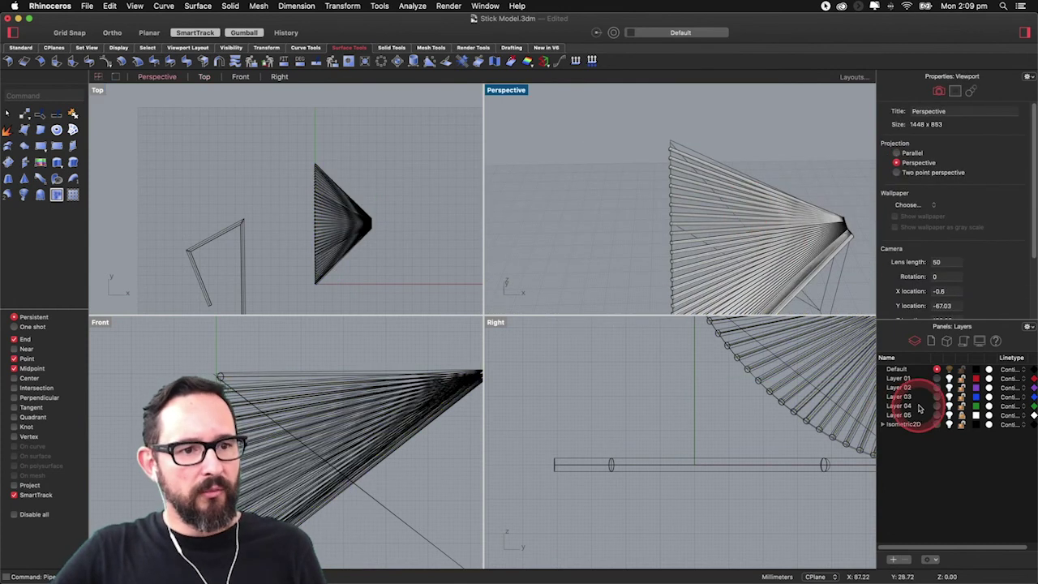
pyautogui.click(949, 423)
pyautogui.moveTo(765, 215); pyautogui.dragTo(746, 281, button='right')
pyautogui.click(950, 415)
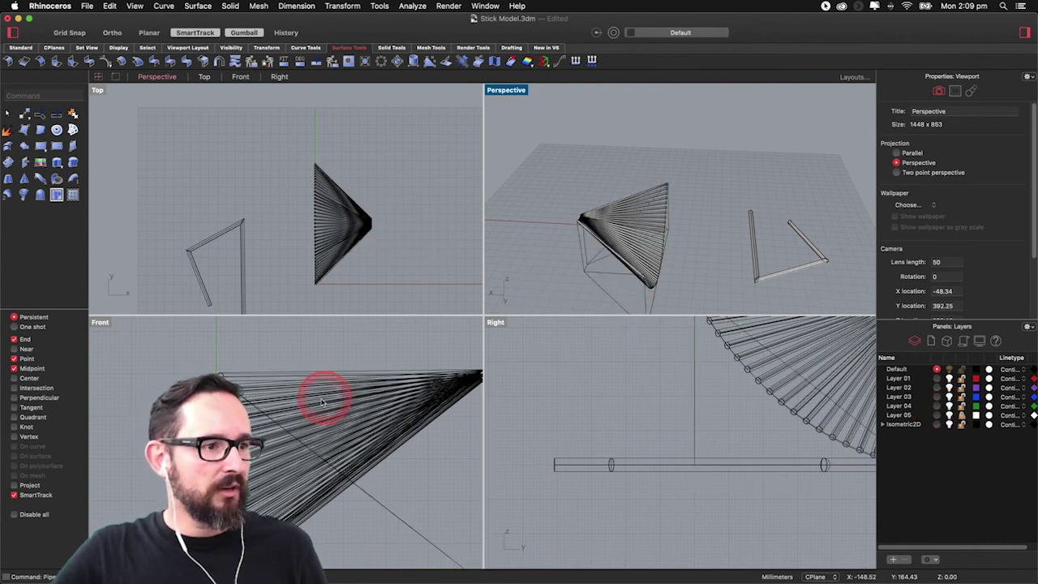
pyautogui.scroll(10, 669, 199)
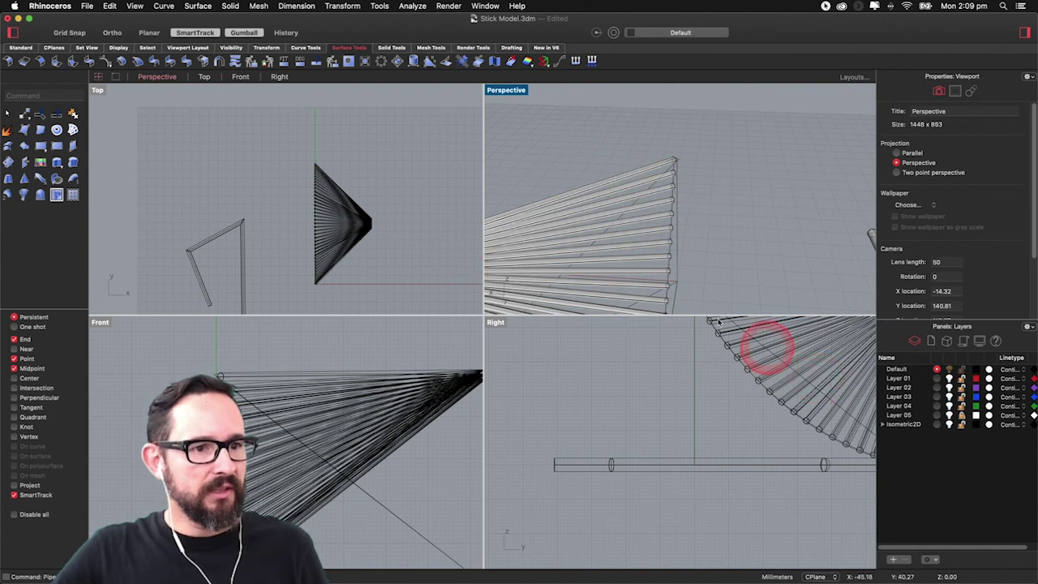
# - Mirror a copy of the piped sticks and their radial curves, excluding the wide-edge arc, across the vertical plane along the fan's wide edge
pyautogui.click(331, 165)
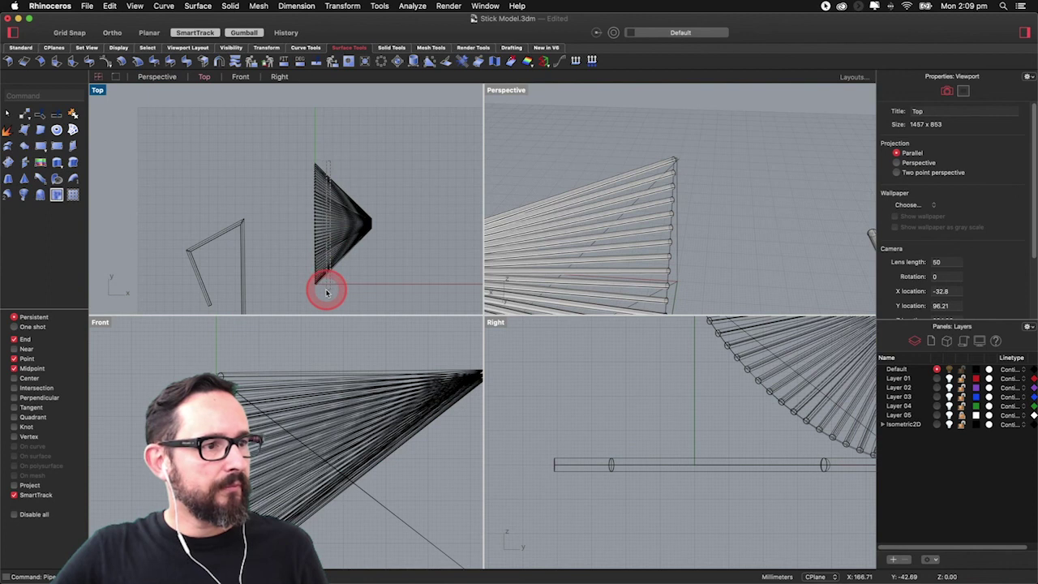
pyautogui.moveTo(327, 293); pyautogui.dragTo(377, 114)
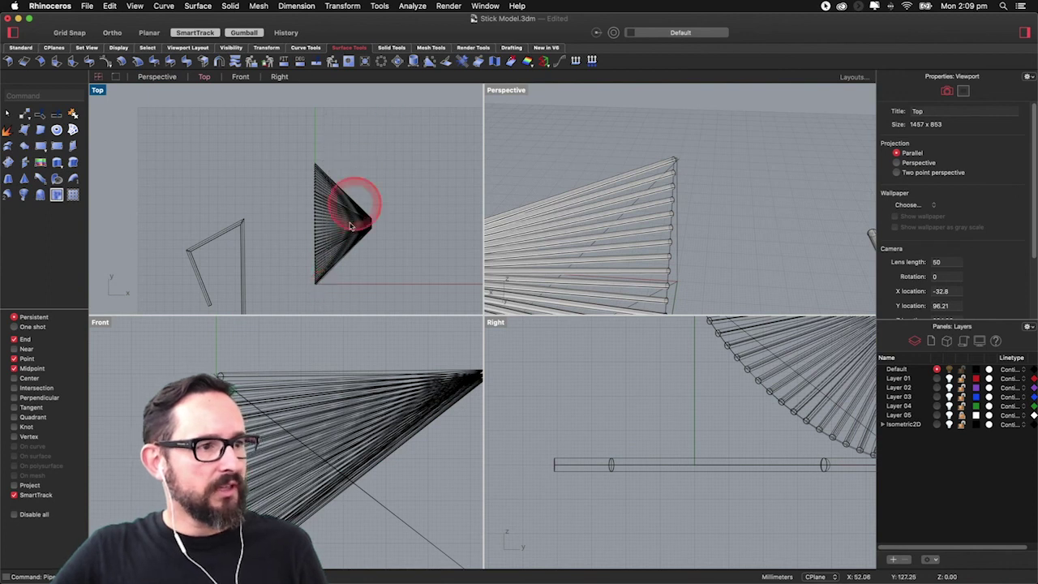
pyautogui.click(329, 350)
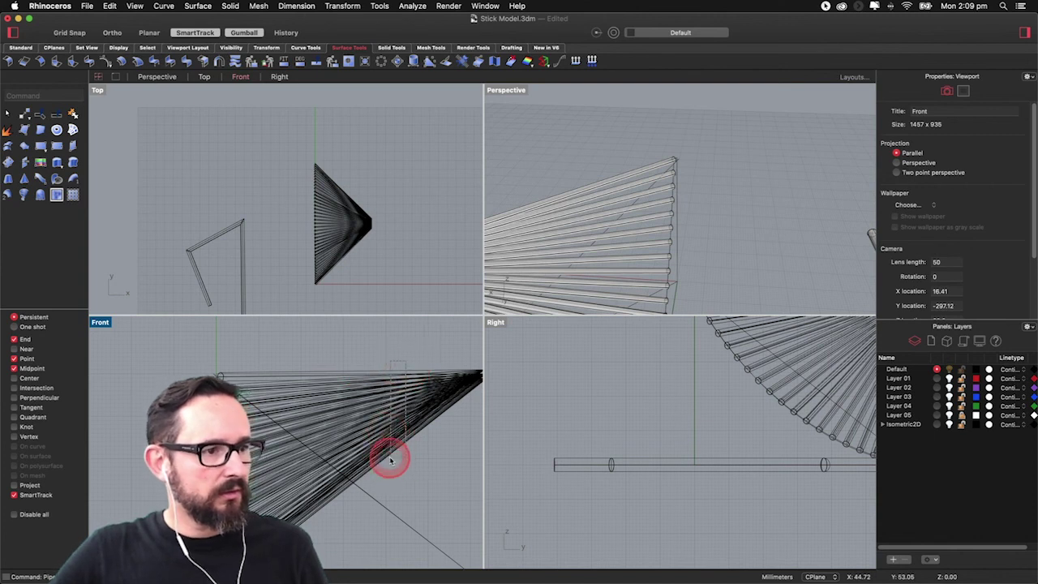
pyautogui.moveTo(383, 458); pyautogui.dragTo(383, 459)
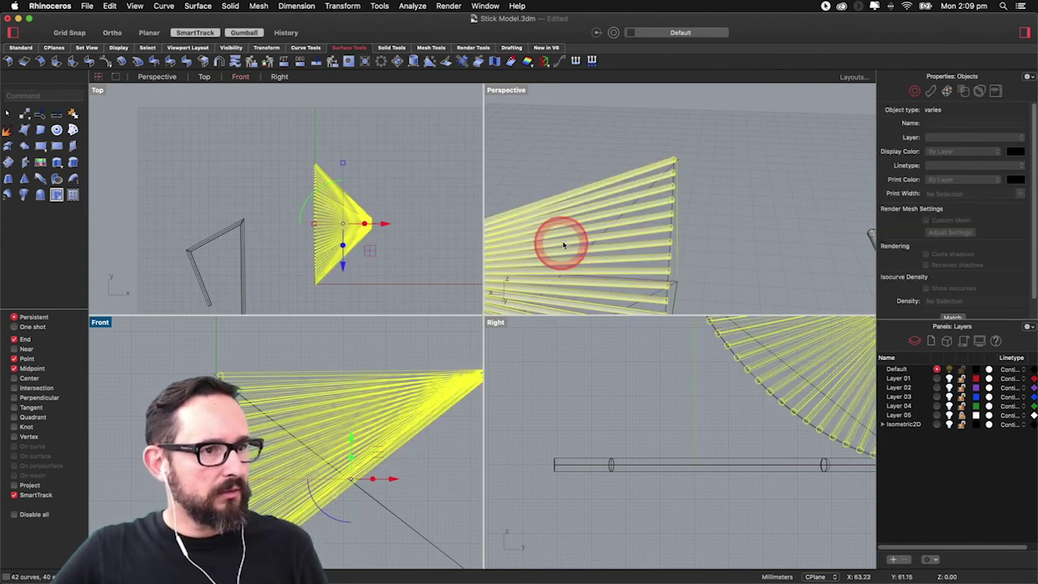
pyautogui.keyDown('super'); pyautogui.click(679, 217); pyautogui.keyUp('super')
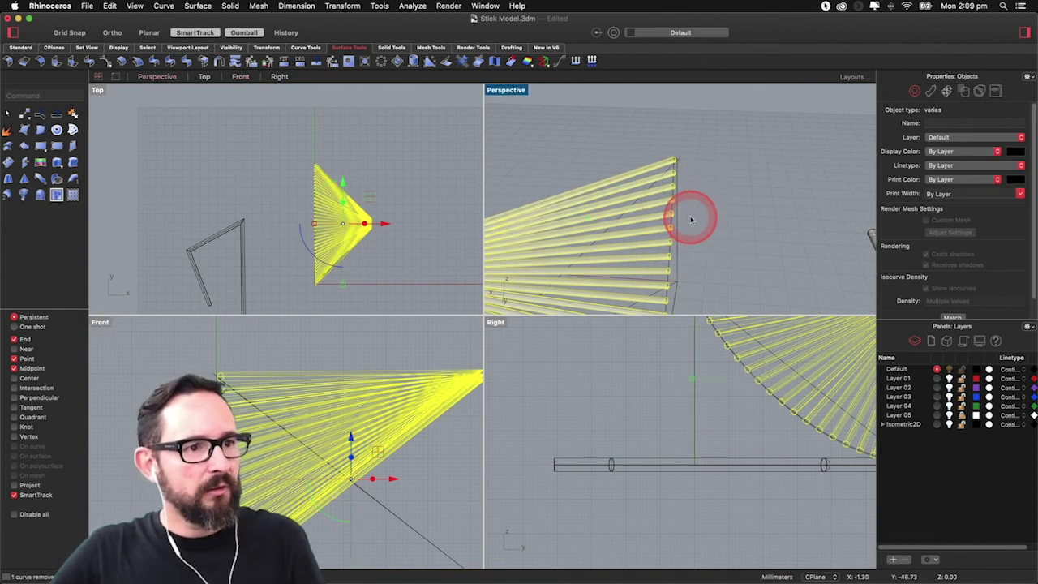
pyautogui.scroll(-8, 690, 219)
pyautogui.moveTo(652, 254); pyautogui.dragTo(602, 232, button='right')
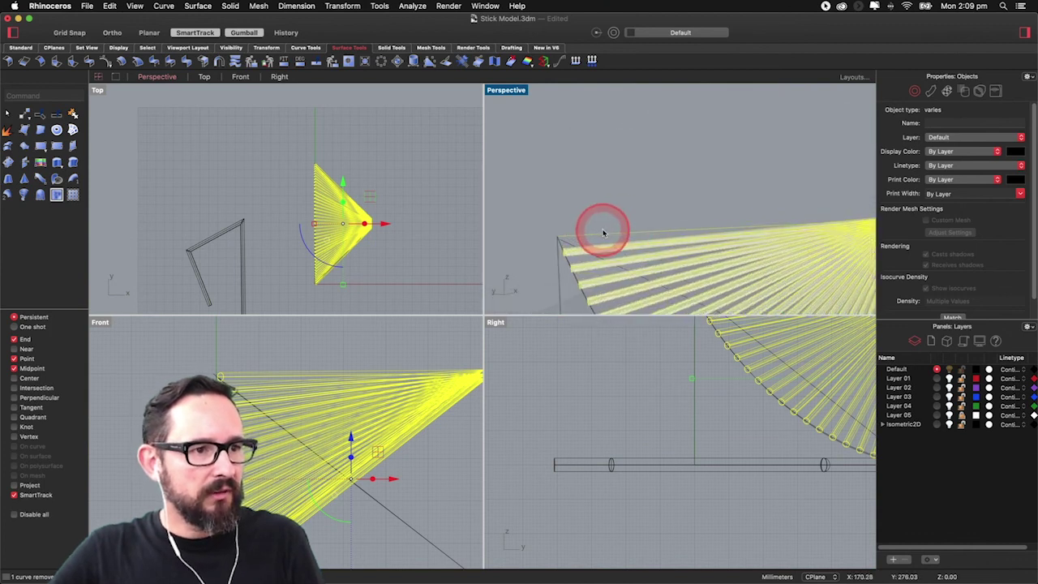
pyautogui.moveTo(609, 235); pyautogui.dragTo(589, 237, button='right')
pyautogui.write('Mirror')
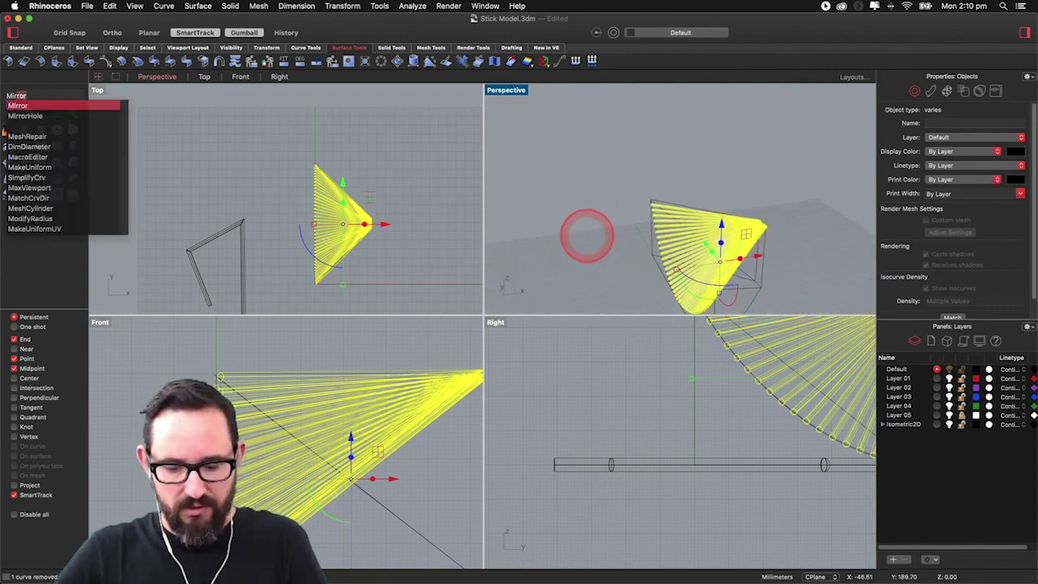
pyautogui.press('Return')
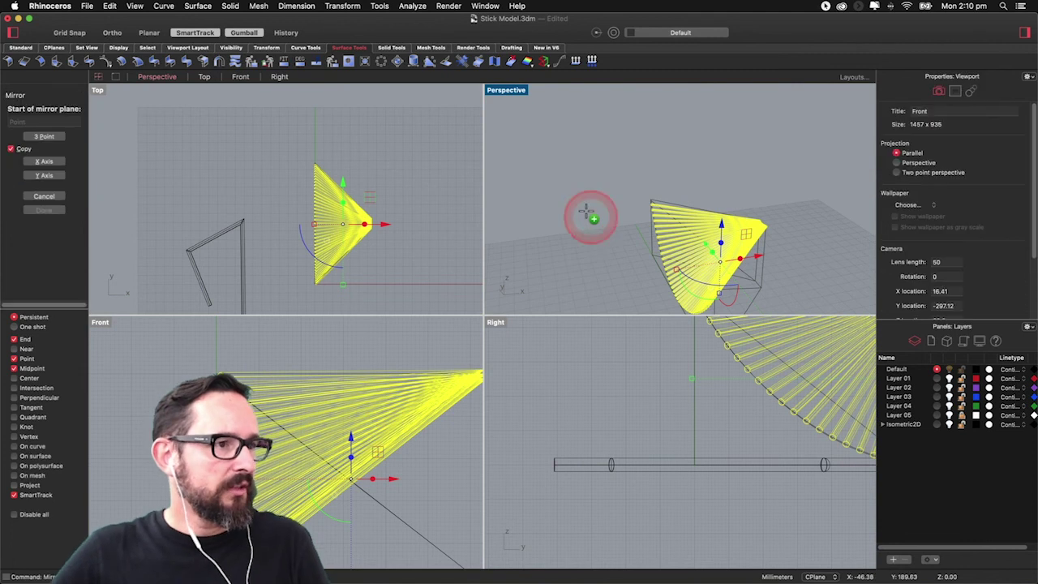
pyautogui.moveTo(313, 167); pyautogui.dragTo(442, 177, button='right')
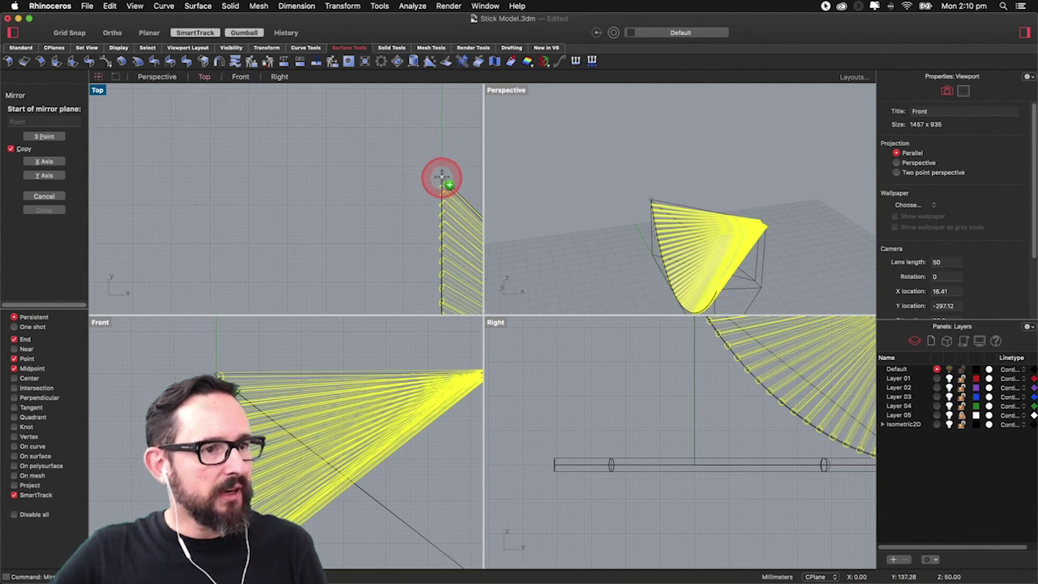
pyautogui.click(442, 177)
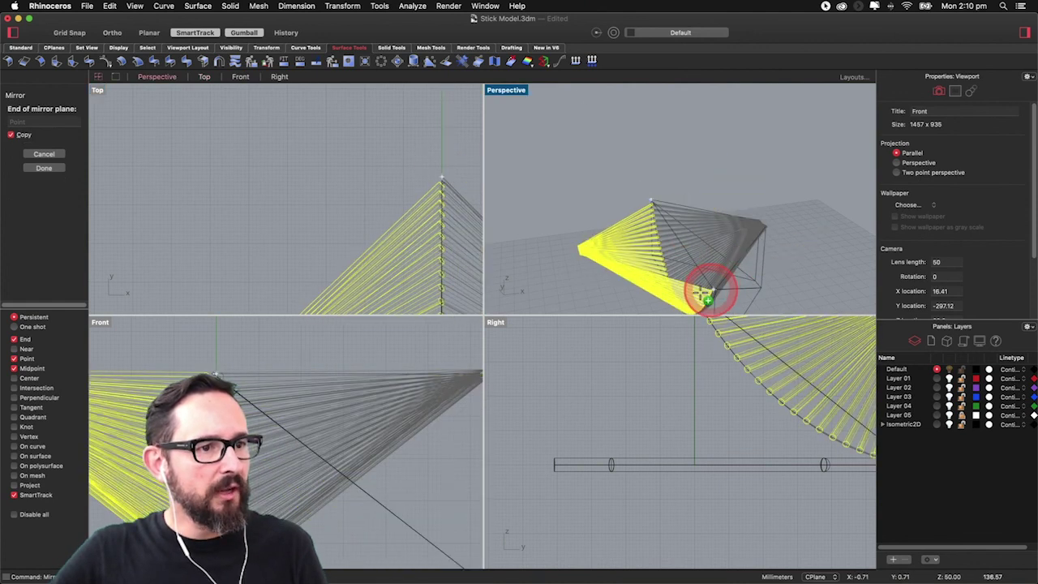
pyautogui.scroll(-5, 366, 256)
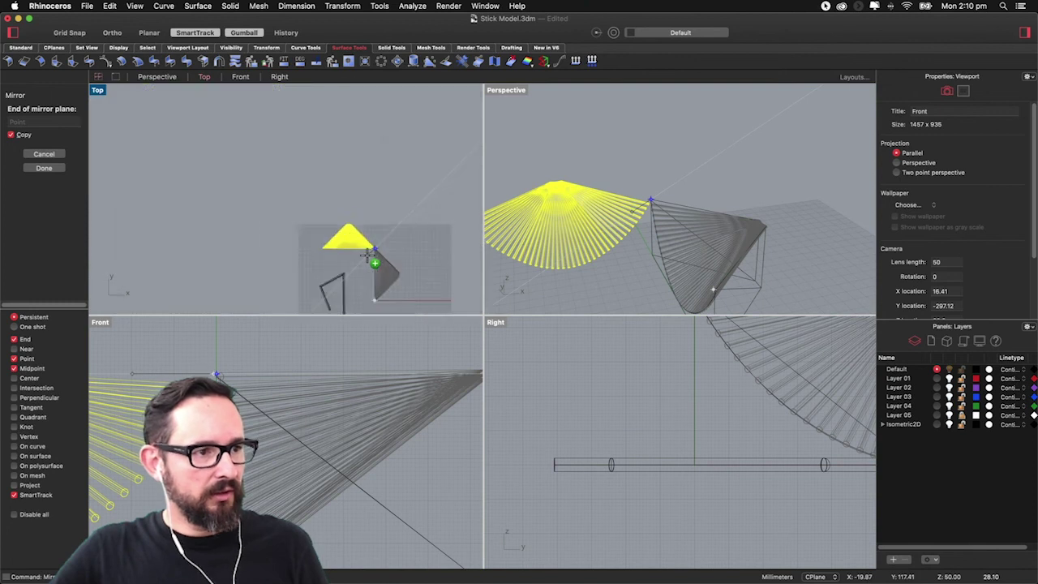
pyautogui.press('shift')
pyautogui.click(375, 305)
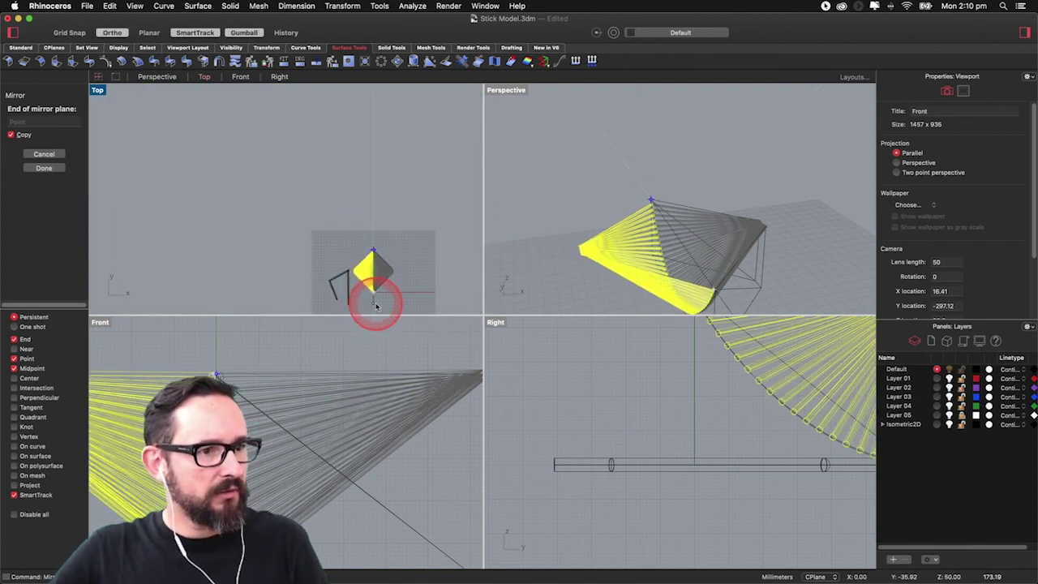
pyautogui.click(375, 305)
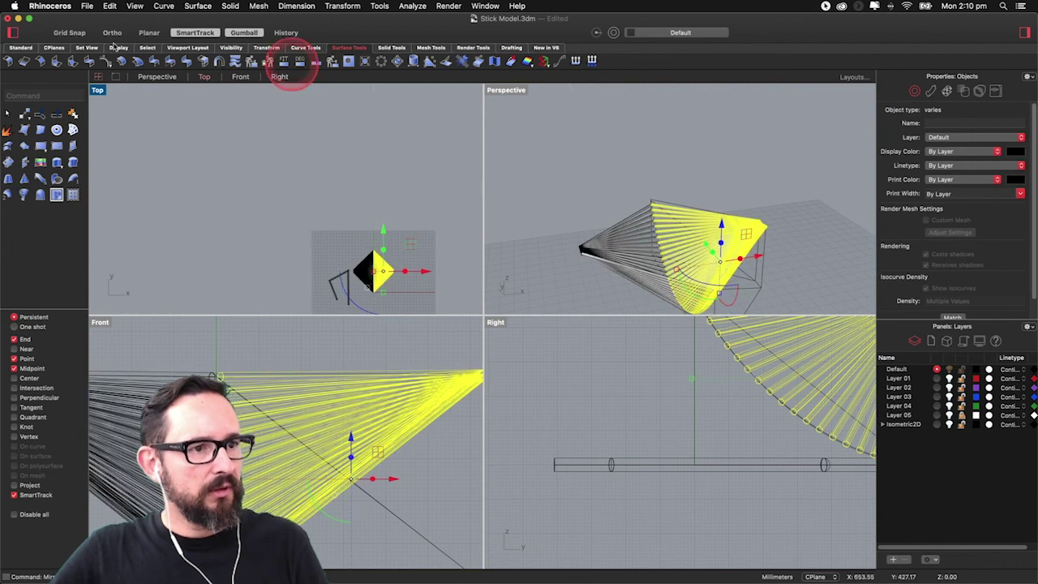
# - Turn on Layer 05 and examine the two mirrored stick fans together with the frame geometry
pyautogui.click(608, 179)
pyautogui.click(624, 182)
pyautogui.click(938, 419)
pyautogui.moveTo(705, 189); pyautogui.dragTo(670, 207, button='right')
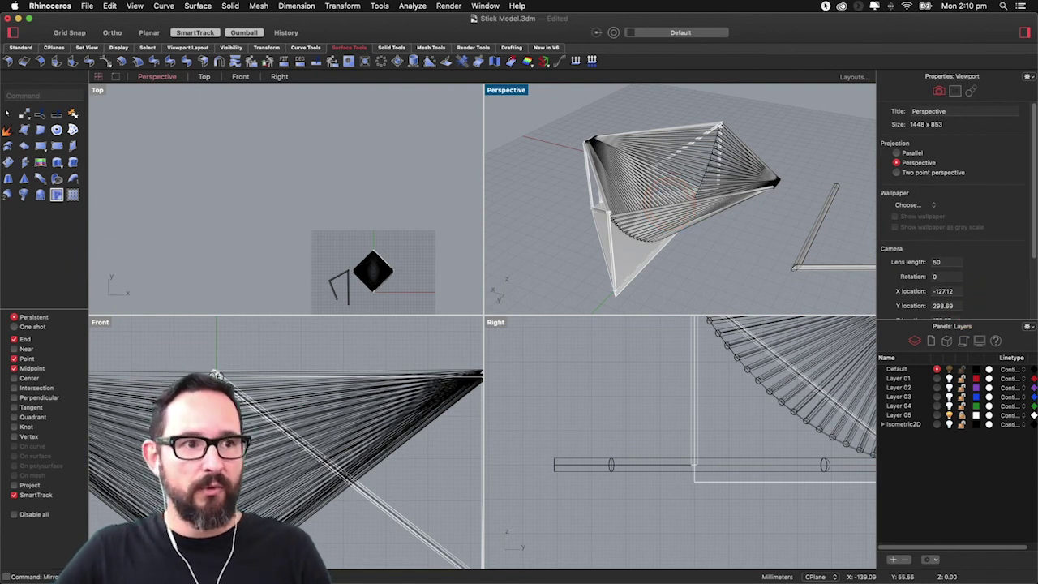
pyautogui.moveTo(750, 199); pyautogui.dragTo(625, 249, button='right')
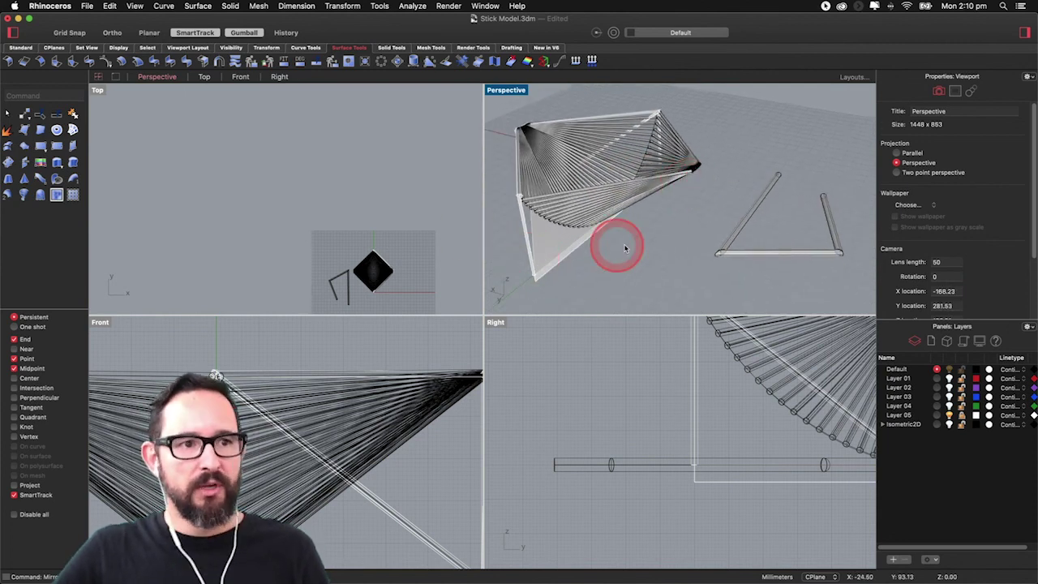